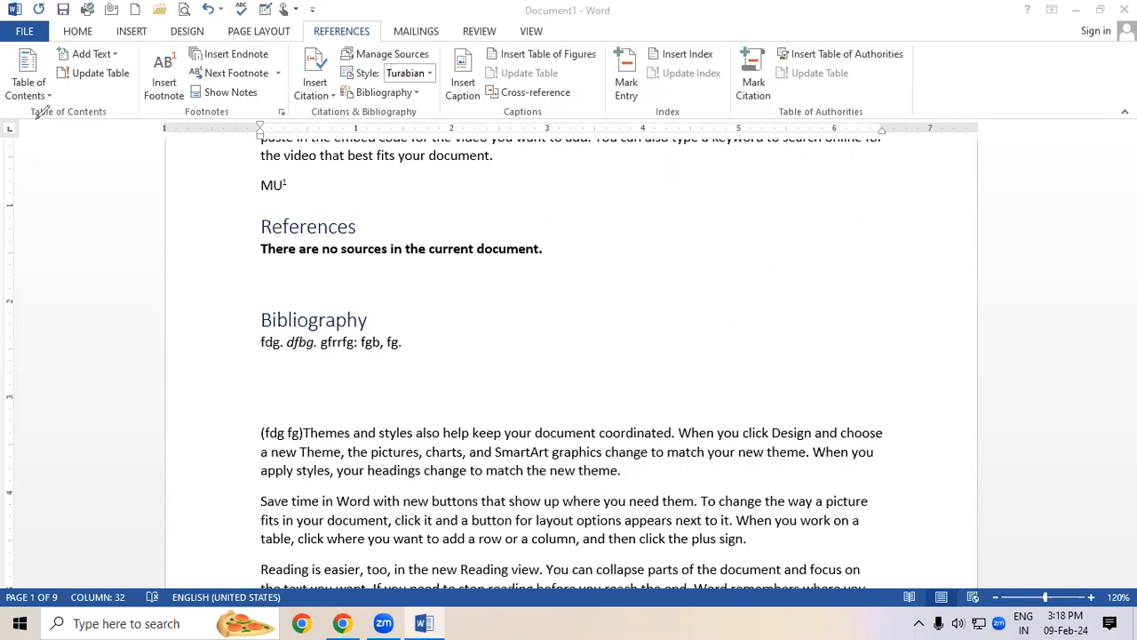
drag(36, 120, 101, 120)
drag(192, 116, 235, 116)
drag(331, 119, 436, 119)
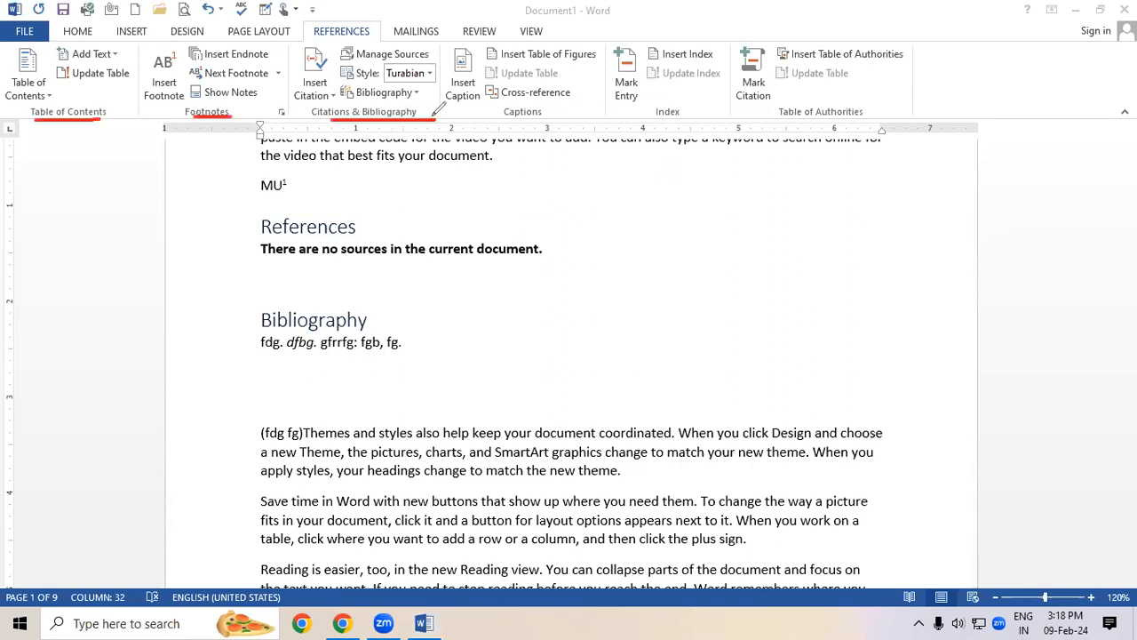
mouse_move(528, 119)
mouse_down()
mouse_move(567, 116)
mouse_move(594, 47)
mouse_move(534, 24)
mouse_move(455, 43)
mouse_move(437, 102)
mouse_move(533, 121)
mouse_up()
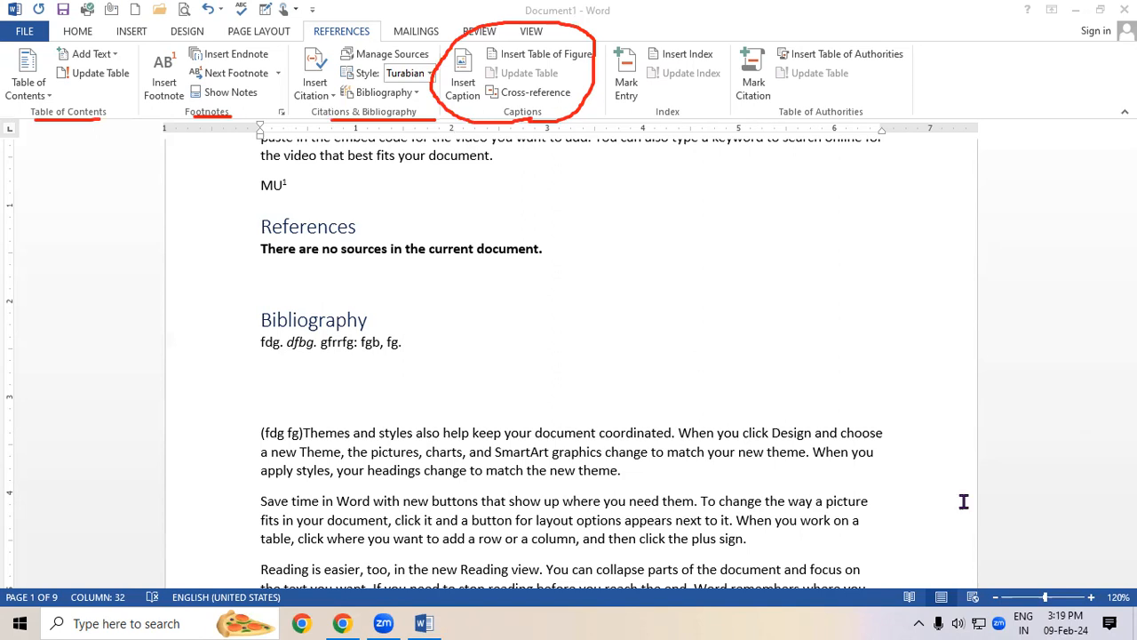
Delete all of the document's content and enter the title Computer
key(ctrl+a)
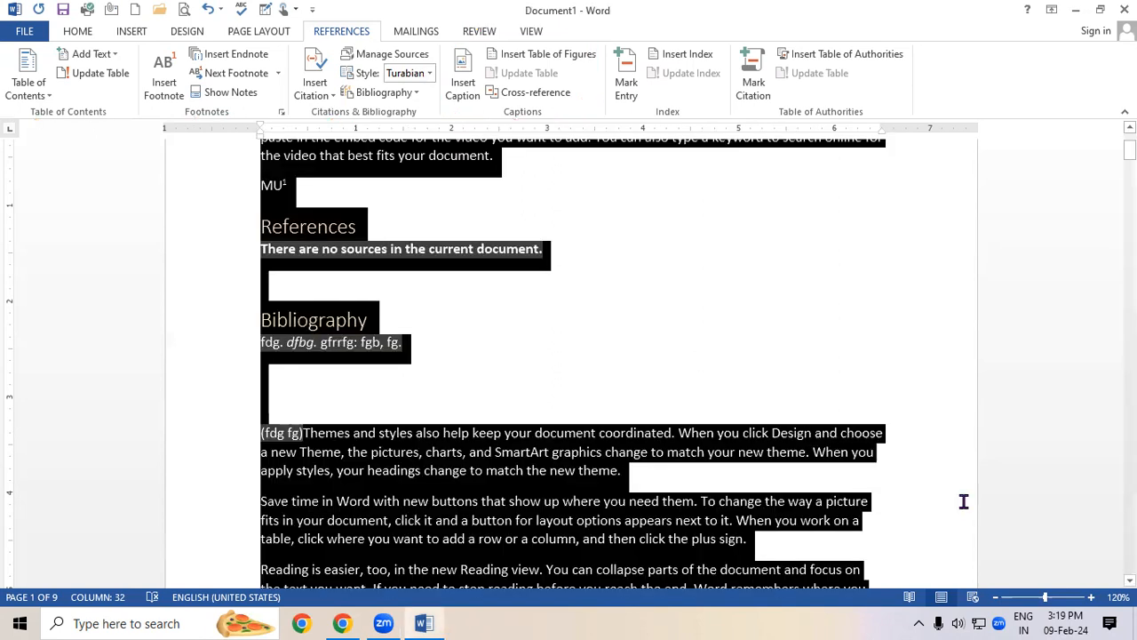
key(Delete)
text(q)
text(omp)
text(ute)
text(r)
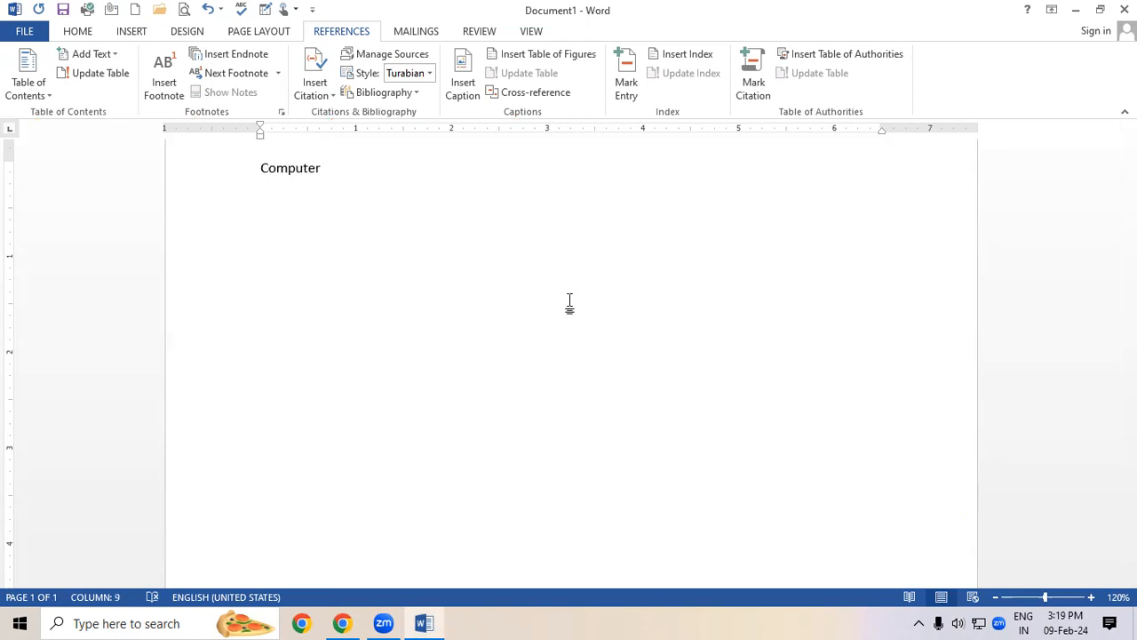
Mark the Computer title as a Level 1 entry for the table of contents
double_click(300, 174)
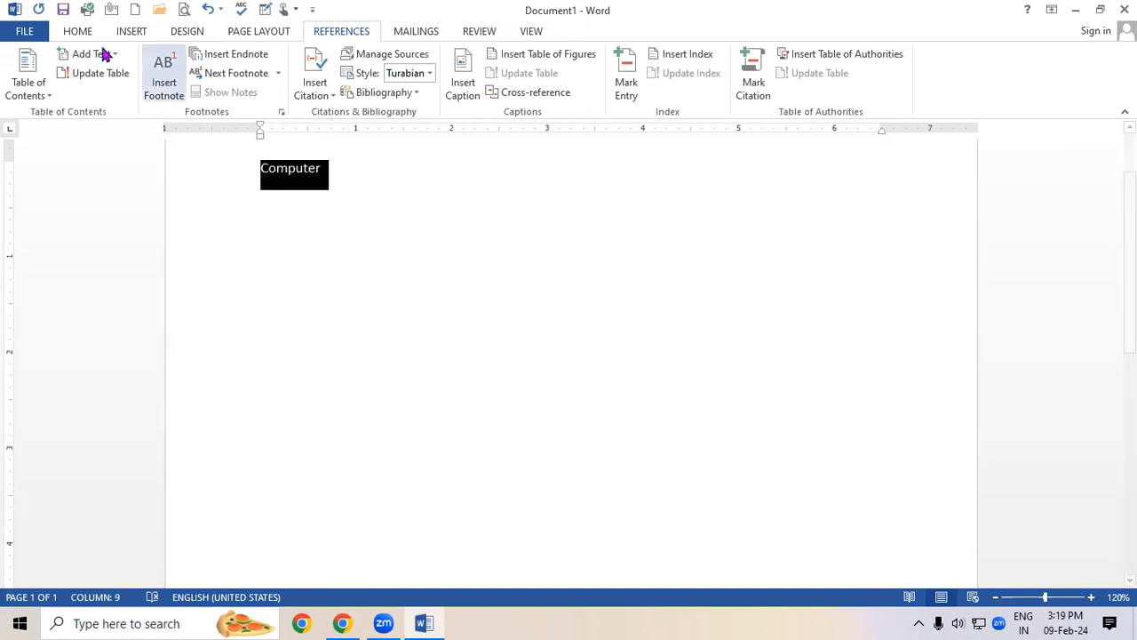
click(95, 55)
click(98, 95)
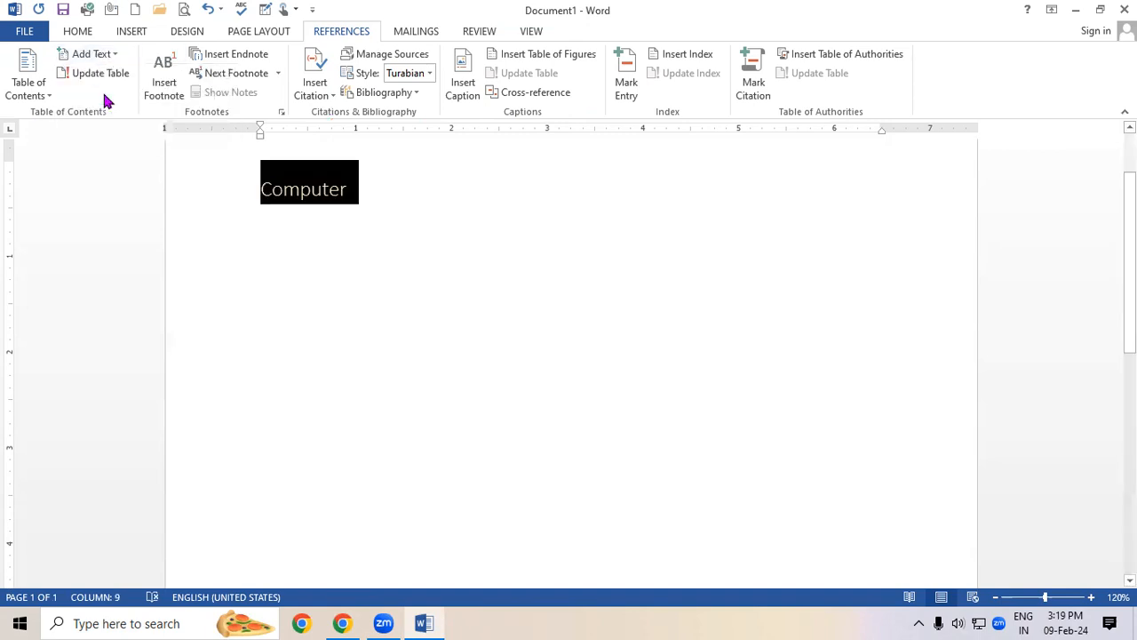
Fill in 20 paragraphs of sample text below the Computer heading with =rand(20)
click(334, 281)
key(Return)
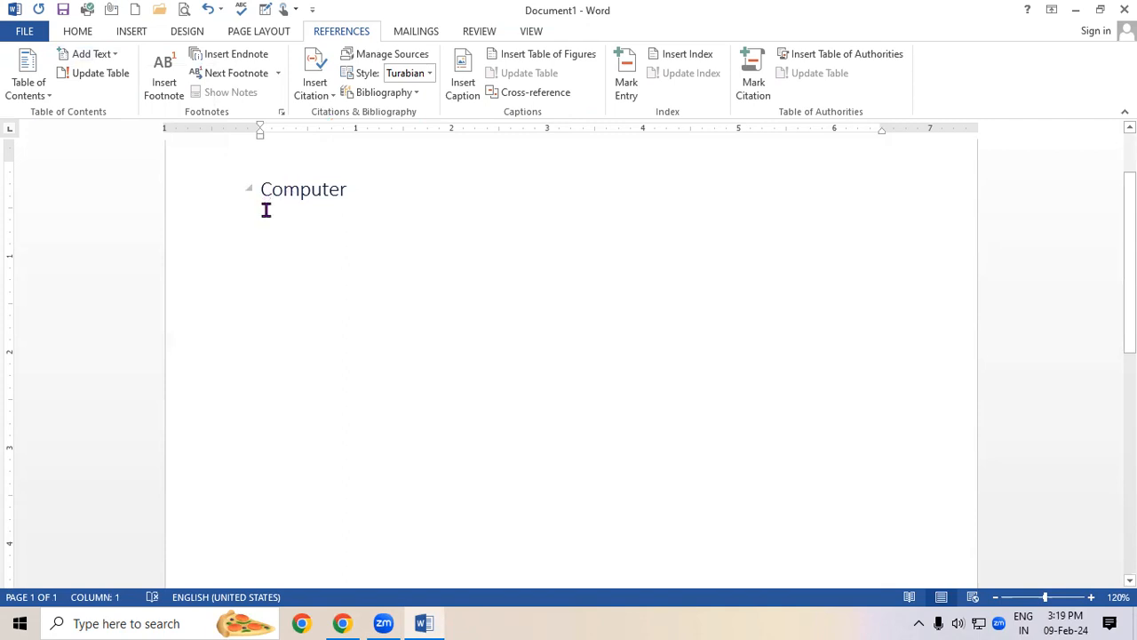
text(=rand(20)
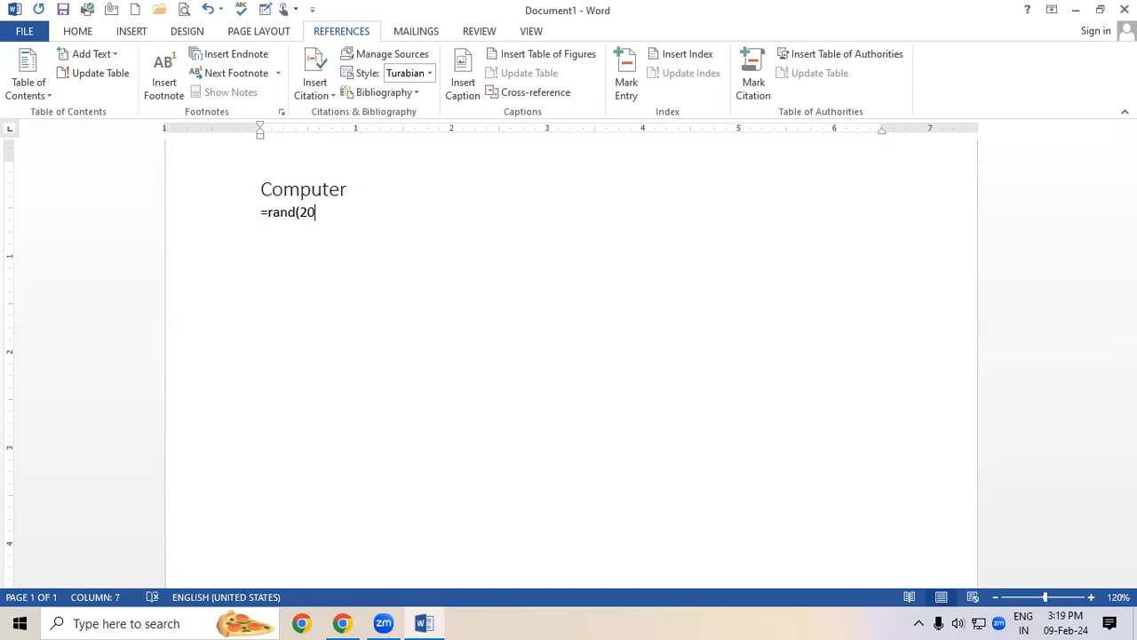
text())
key(Return)
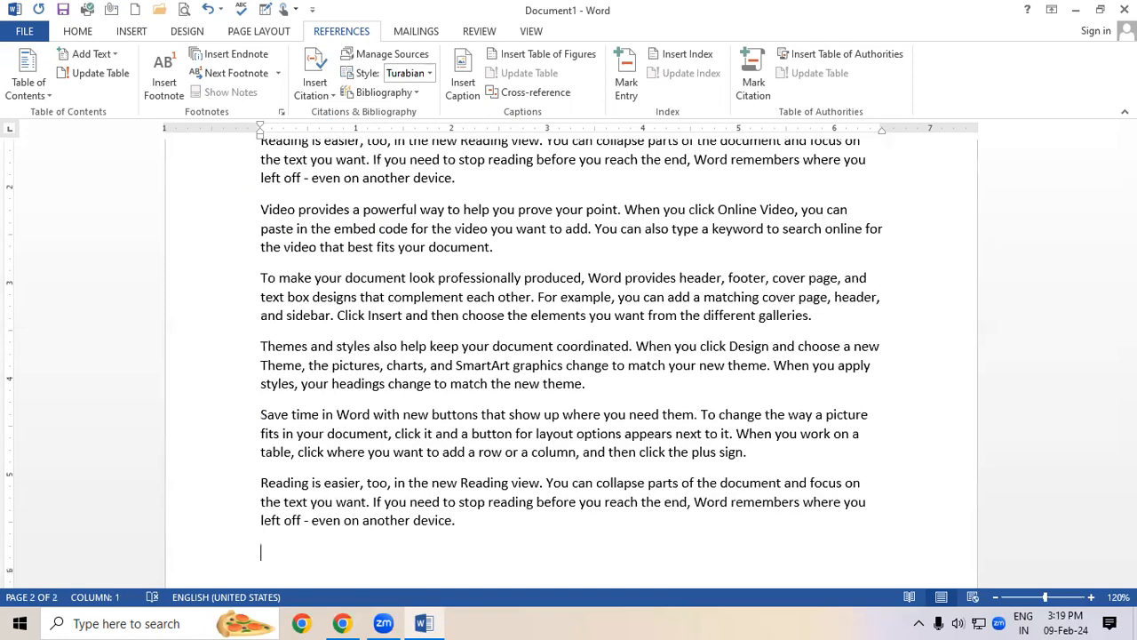
Enter the title Input Devices on the empty line after the last paragraph
scroll(569, 356, down, 2)
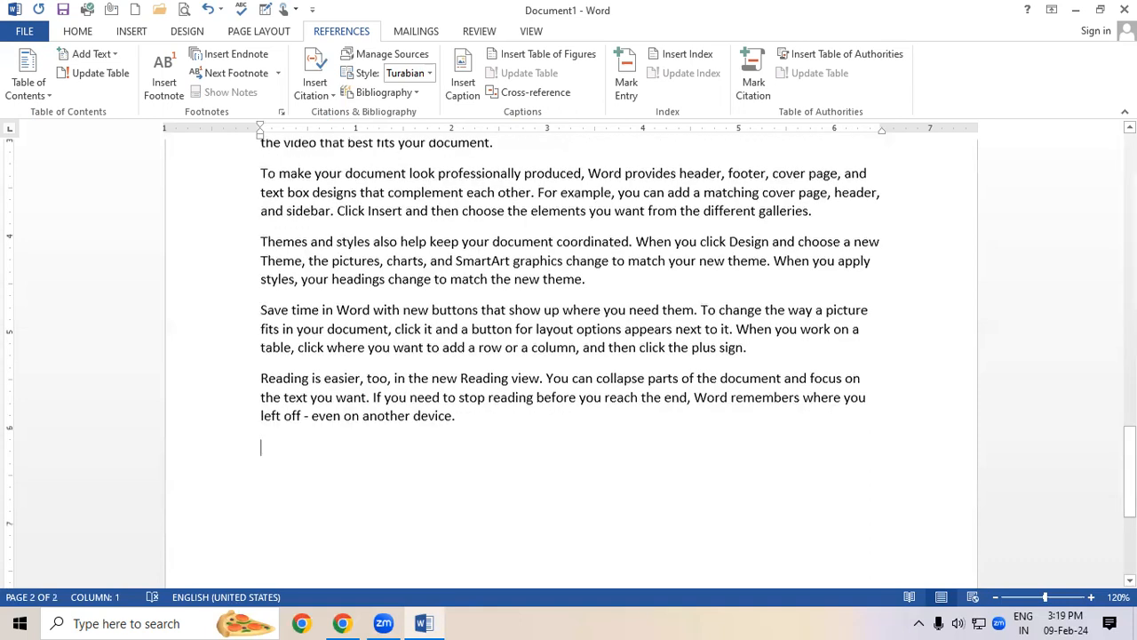
scroll(568, 356, down, 1)
scroll(569, 355, down, 1)
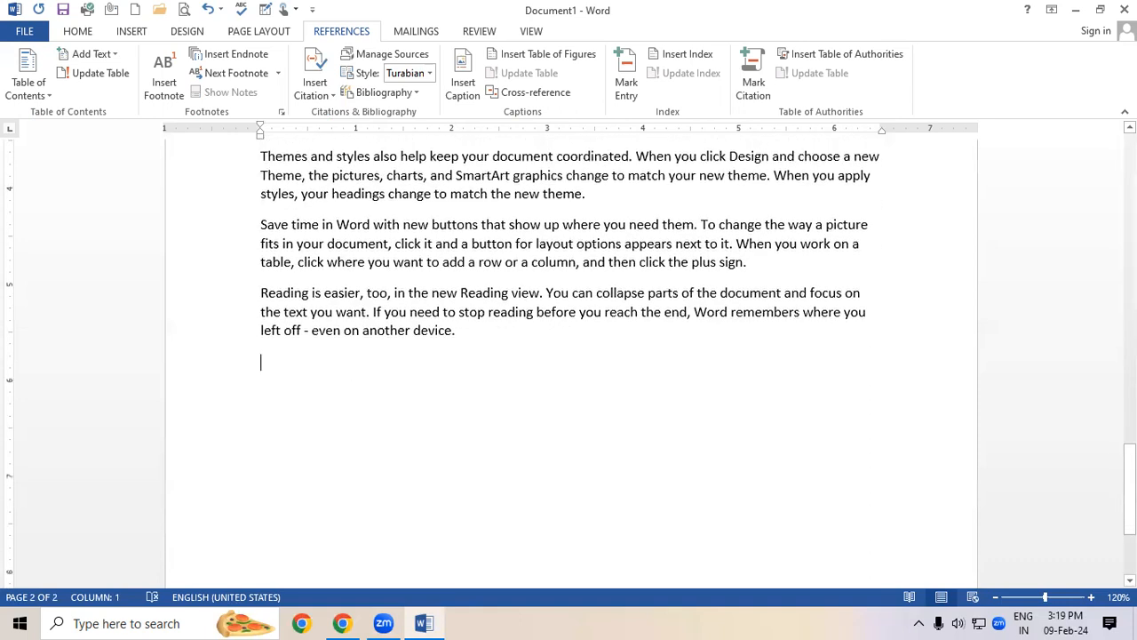
text(Input)
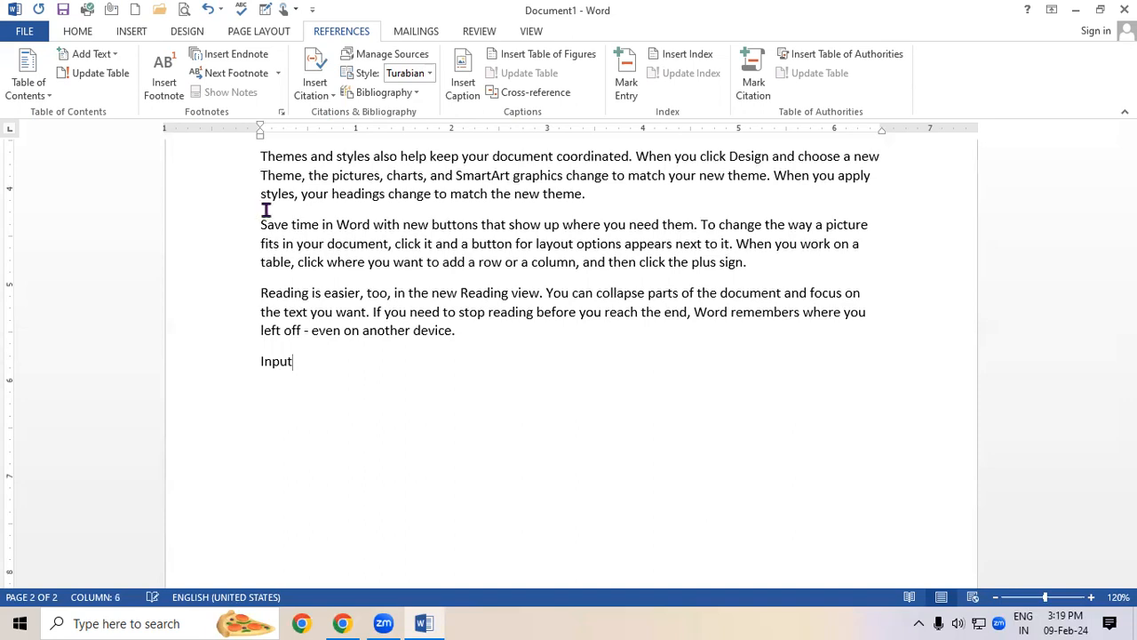
key(shift+Home)
key(End)
text(D)
text(evi)
text(v)
key(BackSpace)
text(ces)
Mark the Input Devices title as a Level 2 entry for the table of contents
key(shift+Right)
key(ctrl+shift+Left)
key(ctrl+shift+Left)
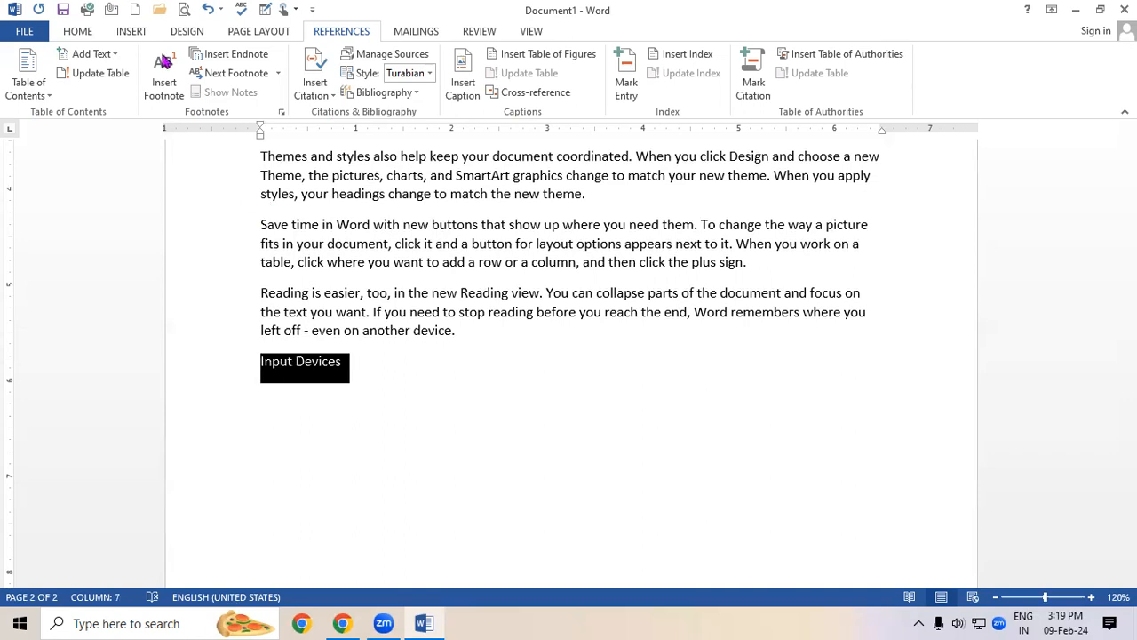
click(84, 56)
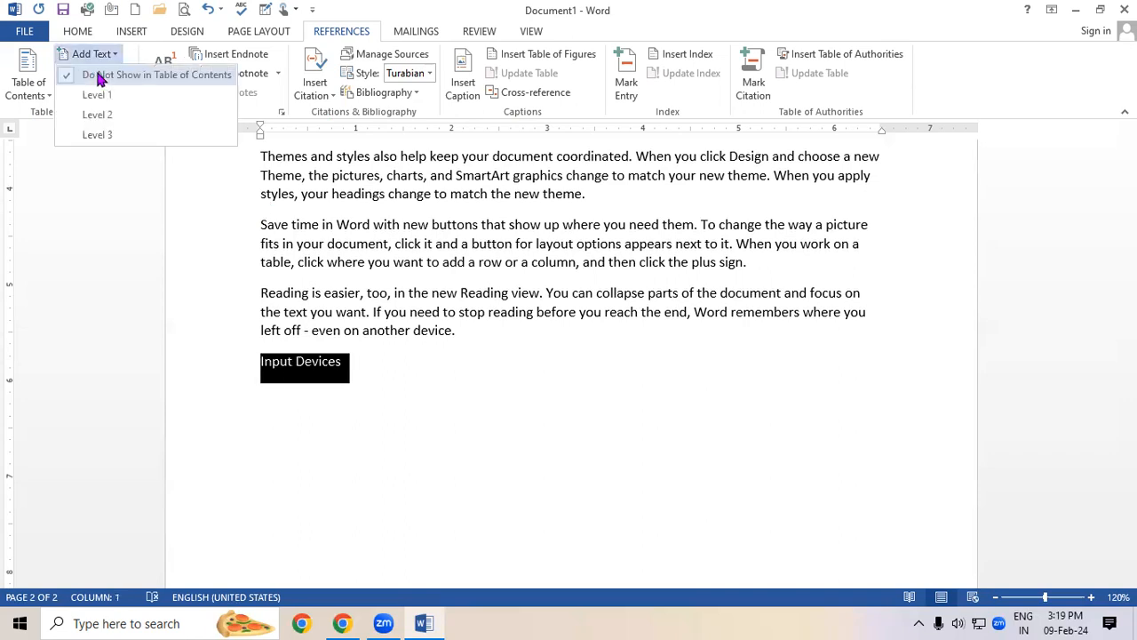
click(105, 116)
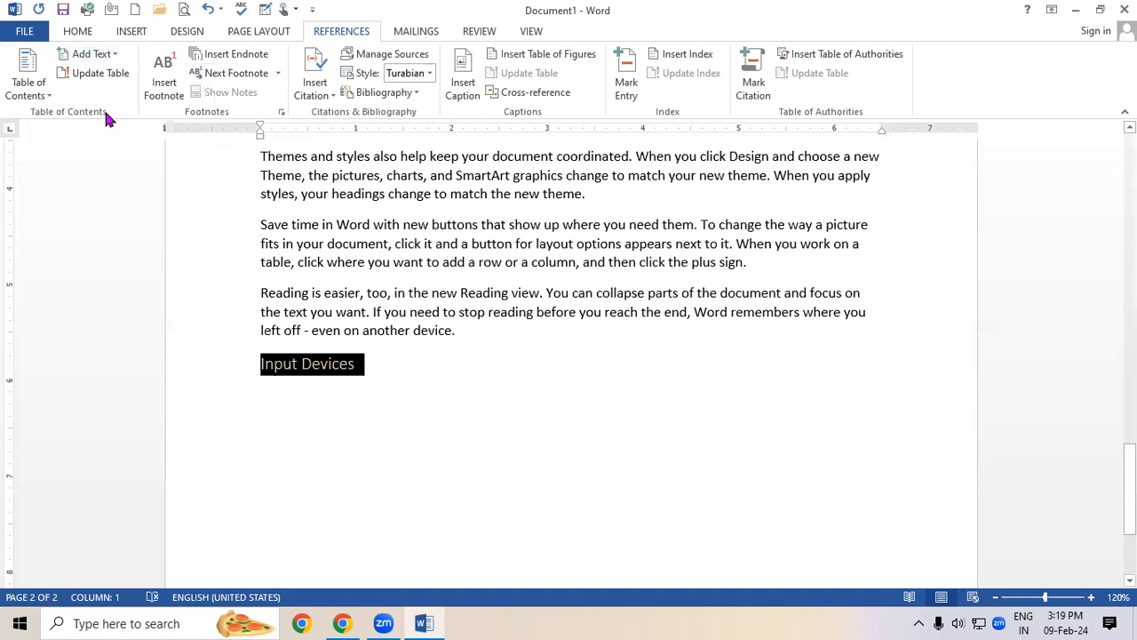
Generate 15 paragraphs of sample text under the Input Devices heading with =rand(15)
click(583, 313)
click(264, 398)
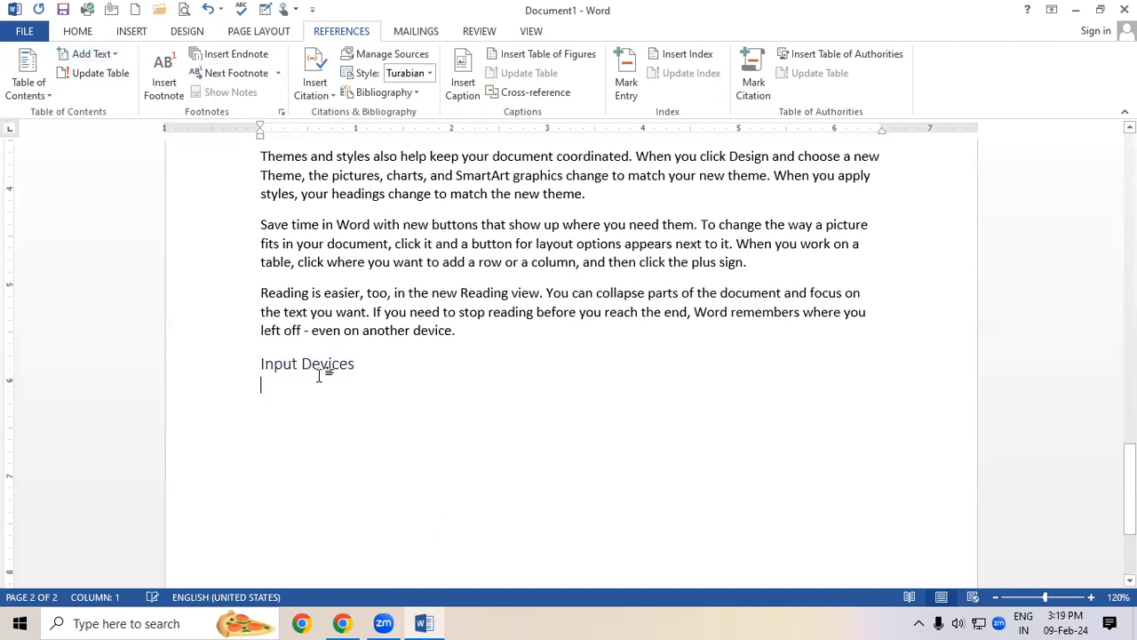
text(=rand()
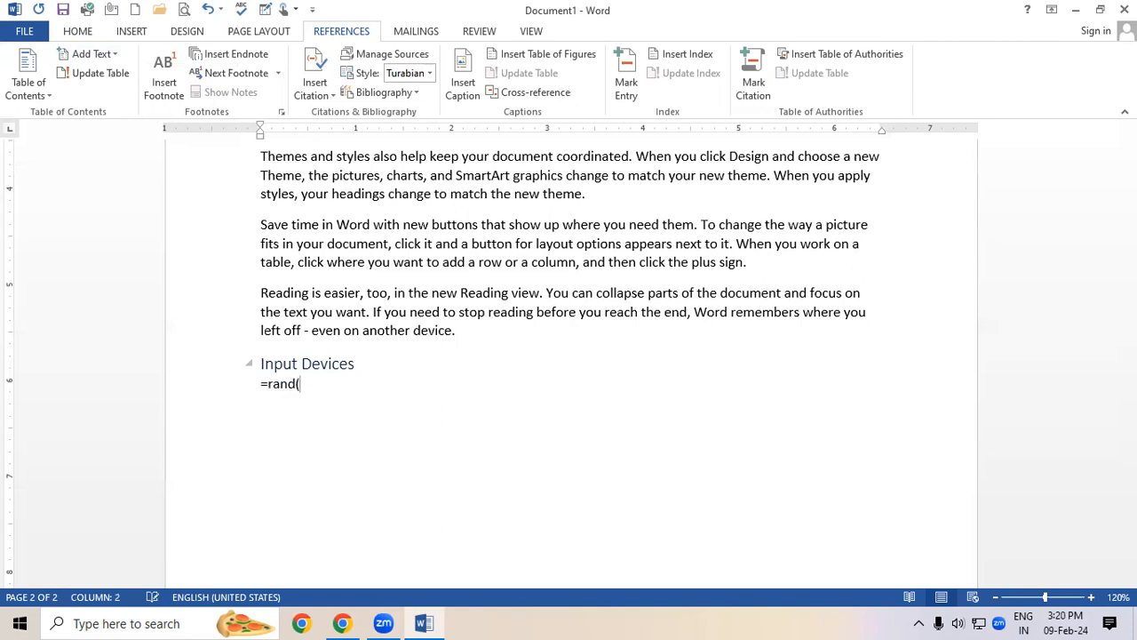
text(15))
key(Return)
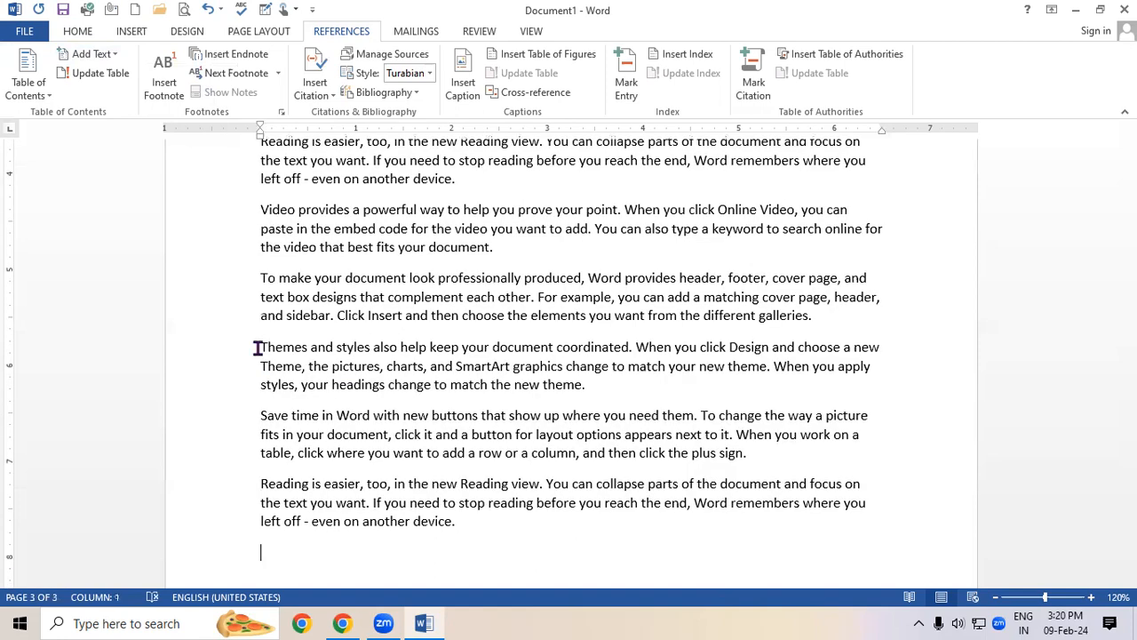
Enter the title Processing Devices on the empty line at the end of the document
scroll(381, 399, up, 1)
drag(1131, 513, 1130, 160)
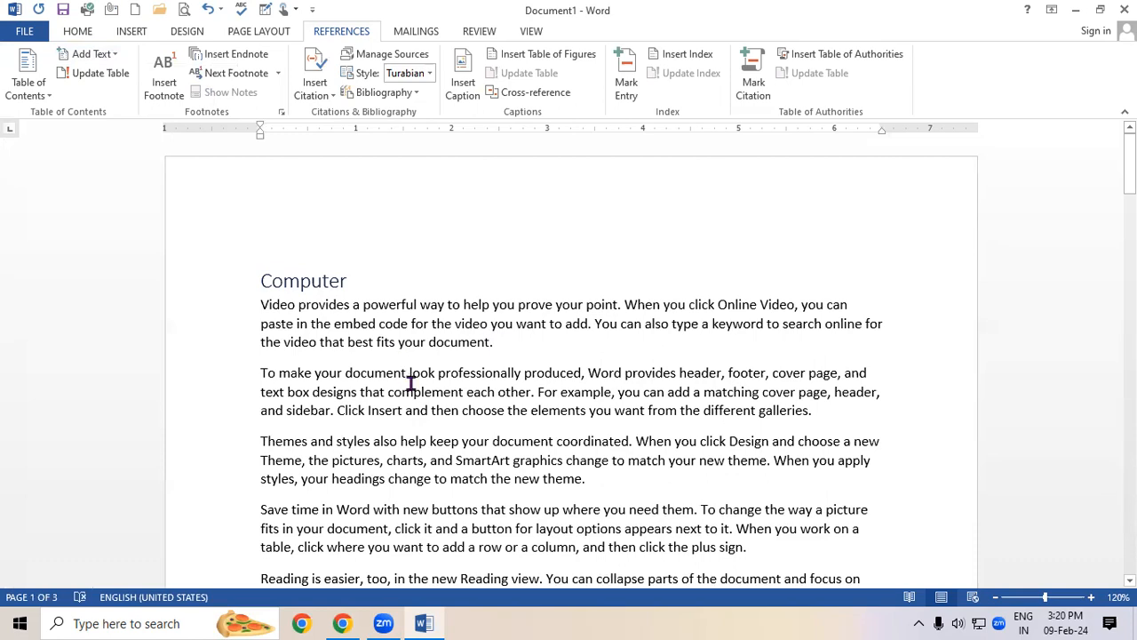
scroll(409, 382, down, 1)
drag(1130, 169, 1130, 531)
scroll(373, 468, down, 2)
click(371, 468)
text(Process)
key(BackSpace)
text(ing Devices)
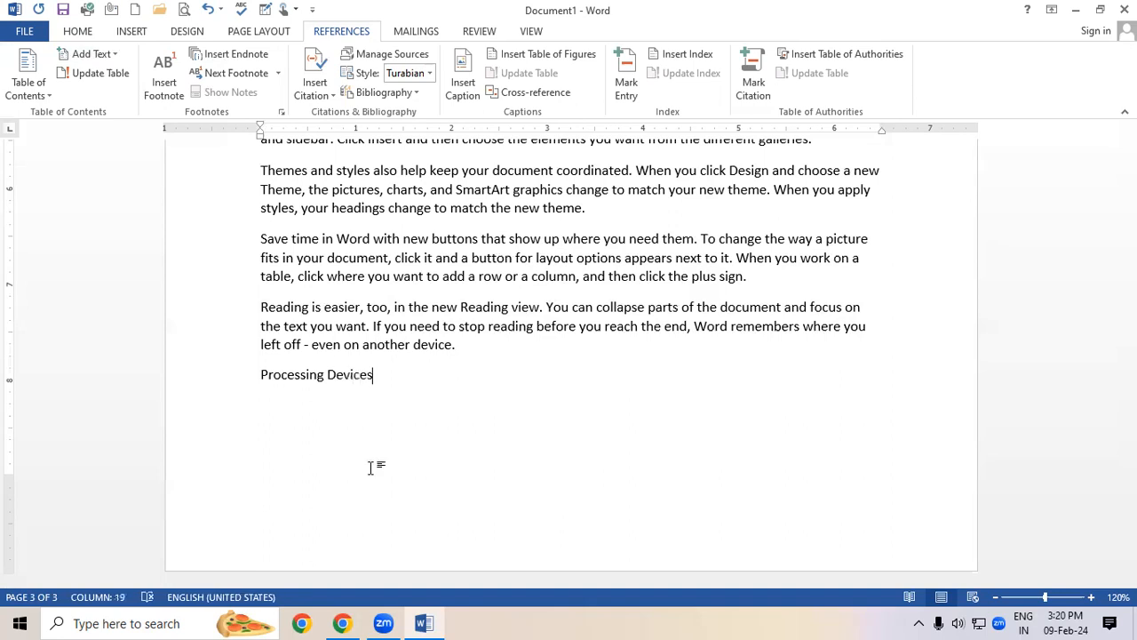
Mark the Processing Devices title as a Level 2 entry for the table of contents
key(shift+Home)
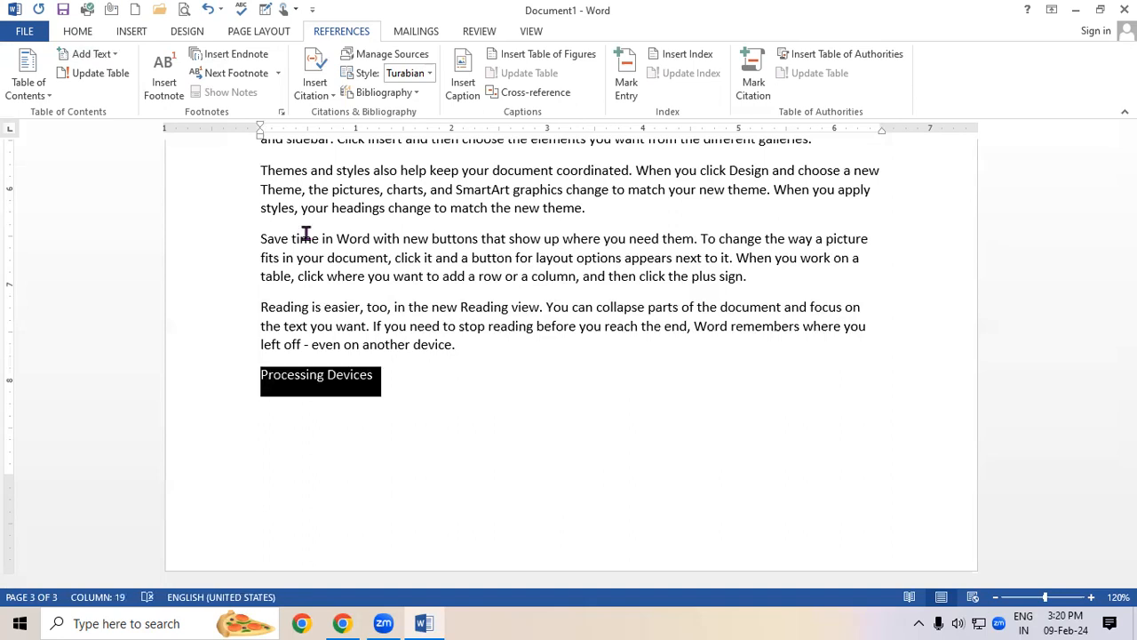
click(101, 57)
click(103, 117)
Generate 10 paragraphs of sample text under the Processing Devices heading with =rand(10)
click(377, 453)
click(265, 409)
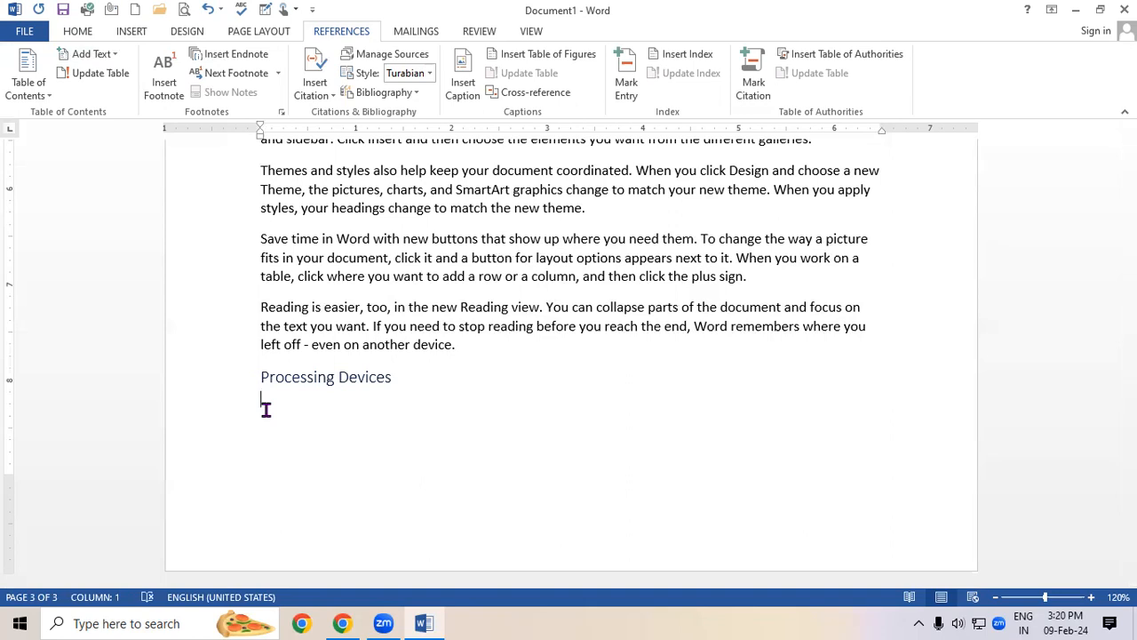
text(=rand(10))
key(Return)
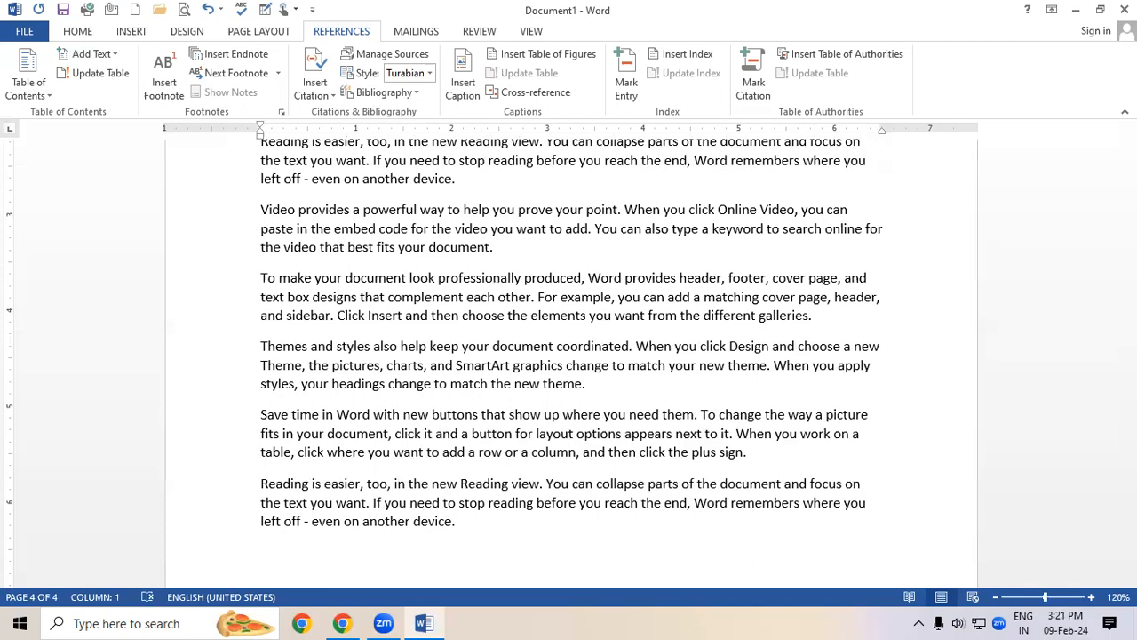
Return to the start of the document and place the cursor at the end of the first paragraph under Computer
drag(1130, 517, 1104, 135)
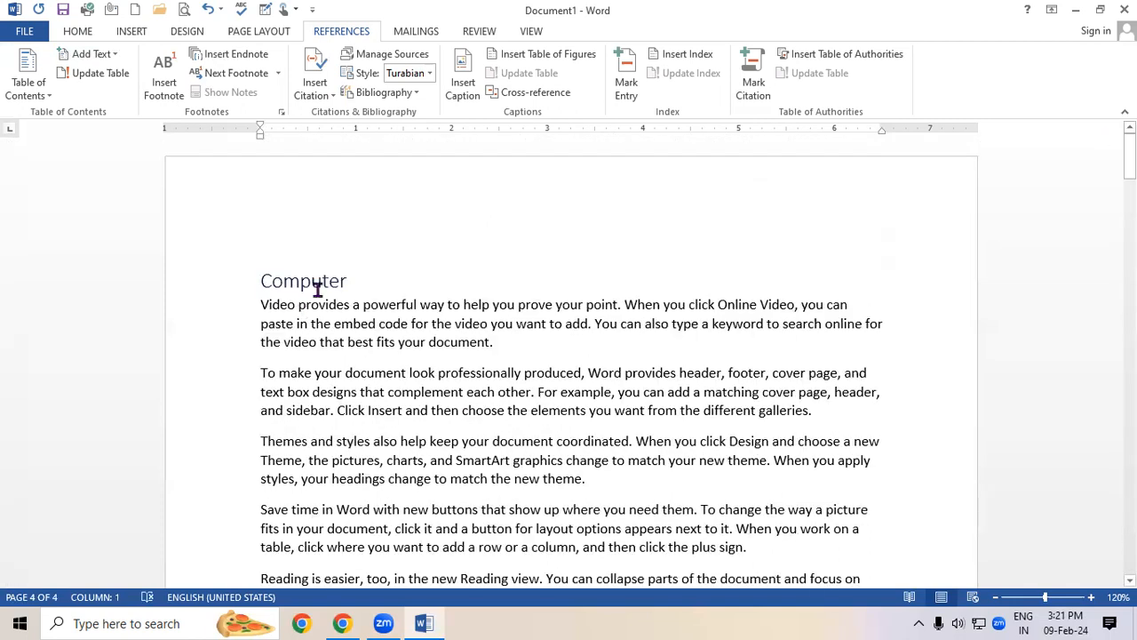
drag(359, 281, 328, 281)
click(254, 367)
drag(261, 311, 384, 480)
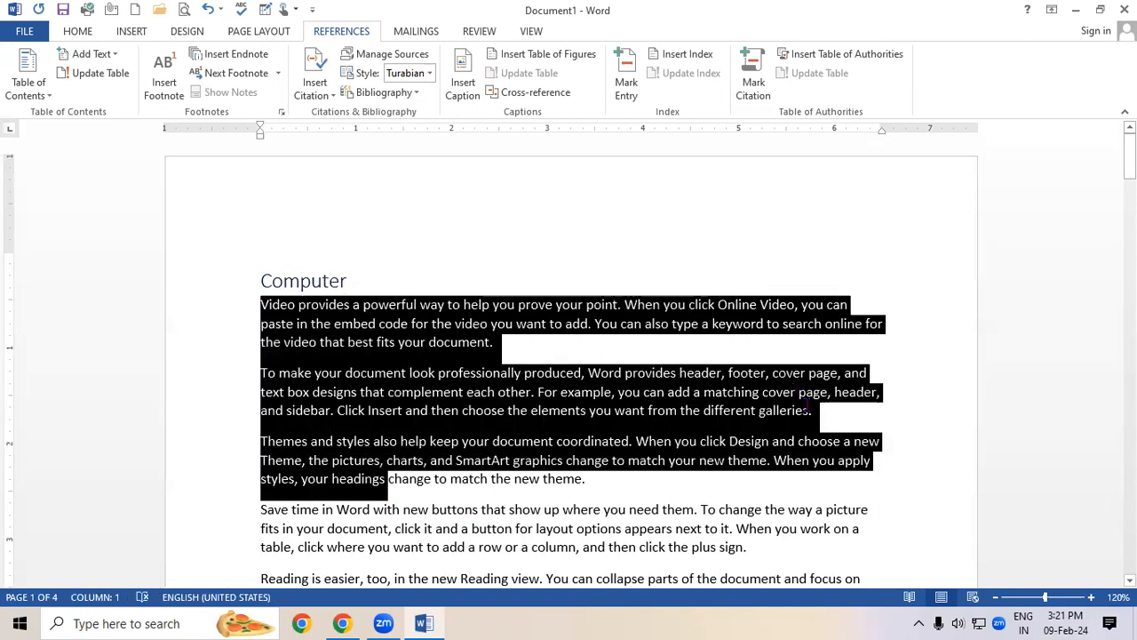
click(782, 365)
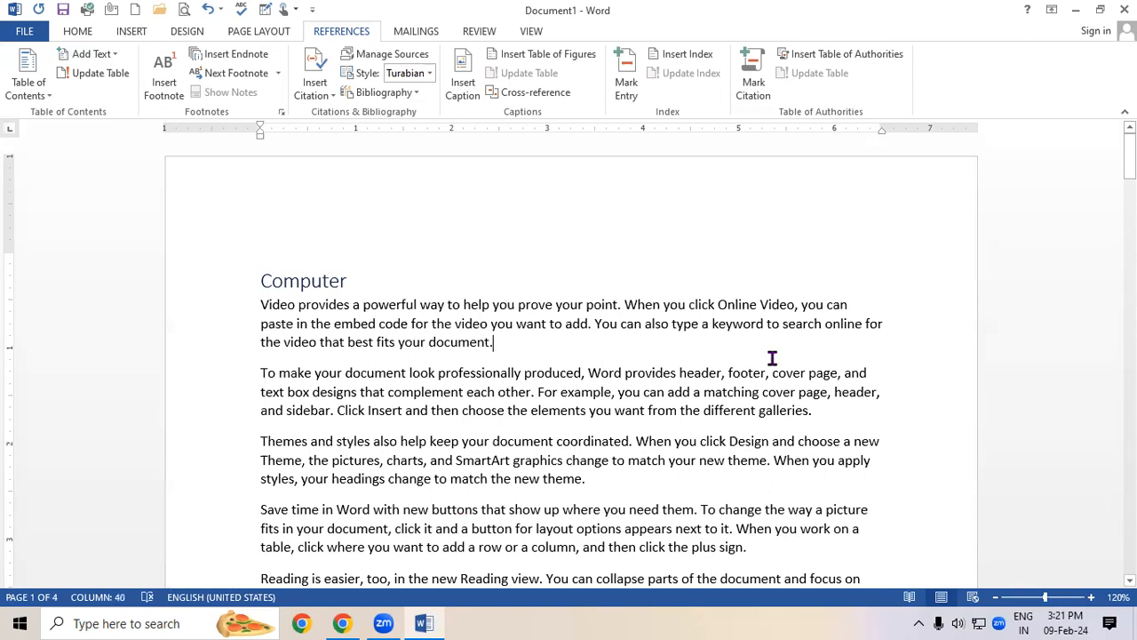
Try to insert the online picture of a black desktop computer on a blue background from a Bing image search for Computer
click(130, 34)
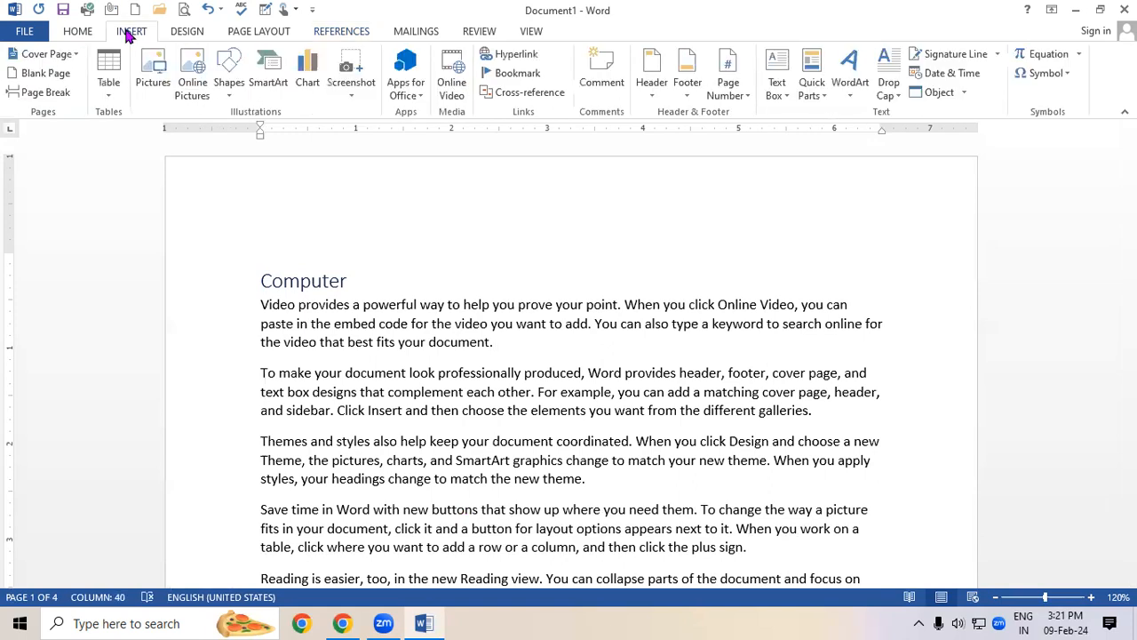
click(192, 69)
click(679, 179)
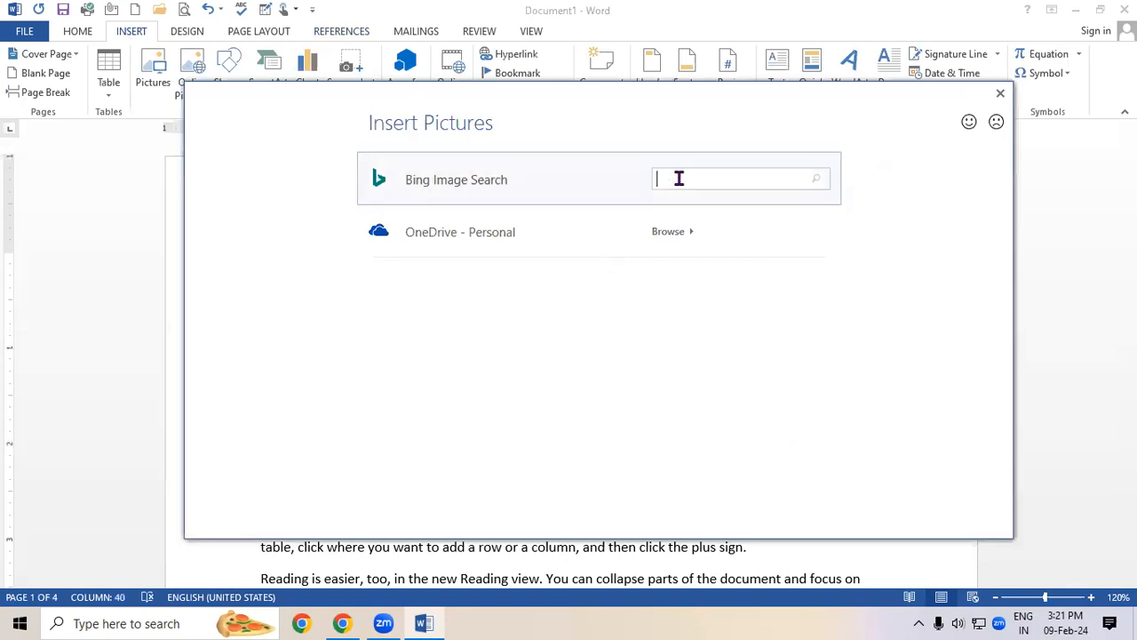
text(Compute)
key(Return)
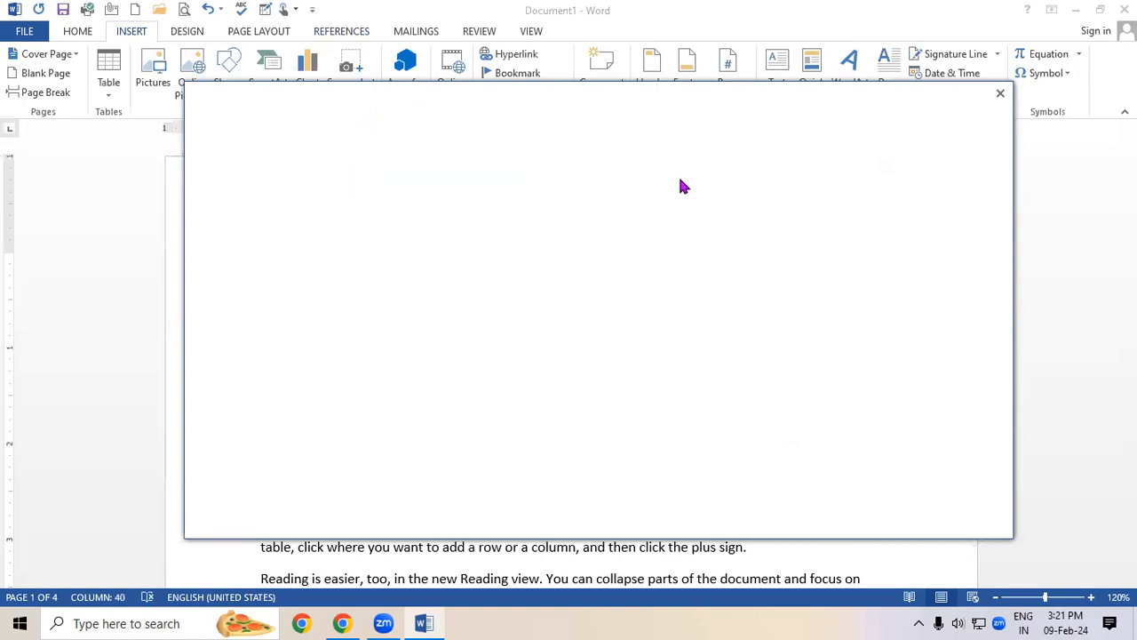
scroll(734, 331, down, 3)
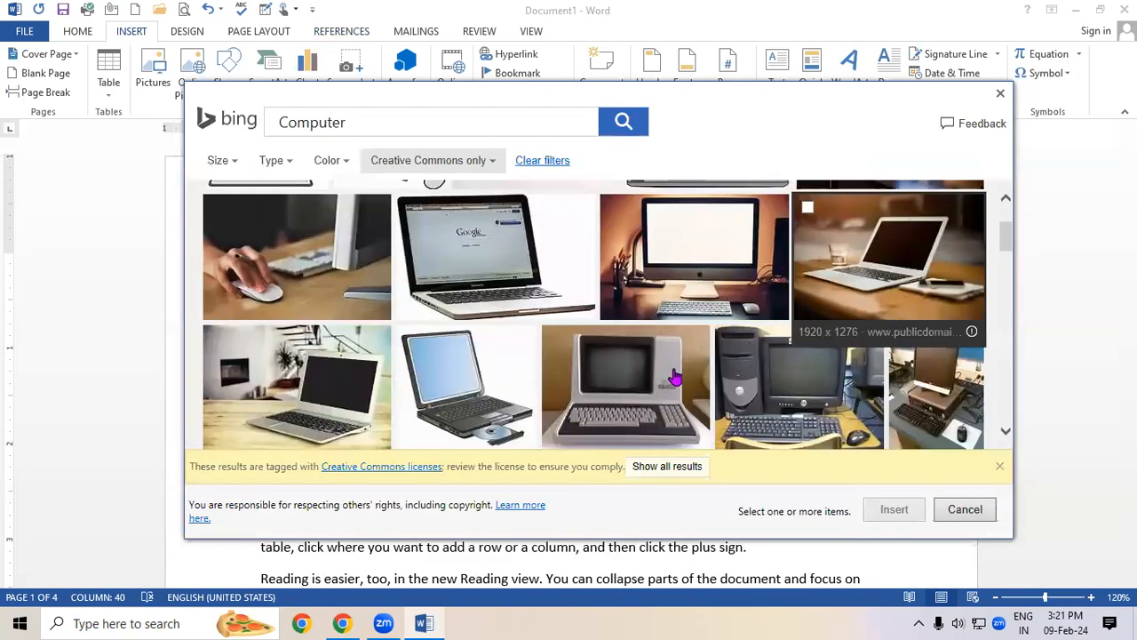
scroll(675, 378, down, 3)
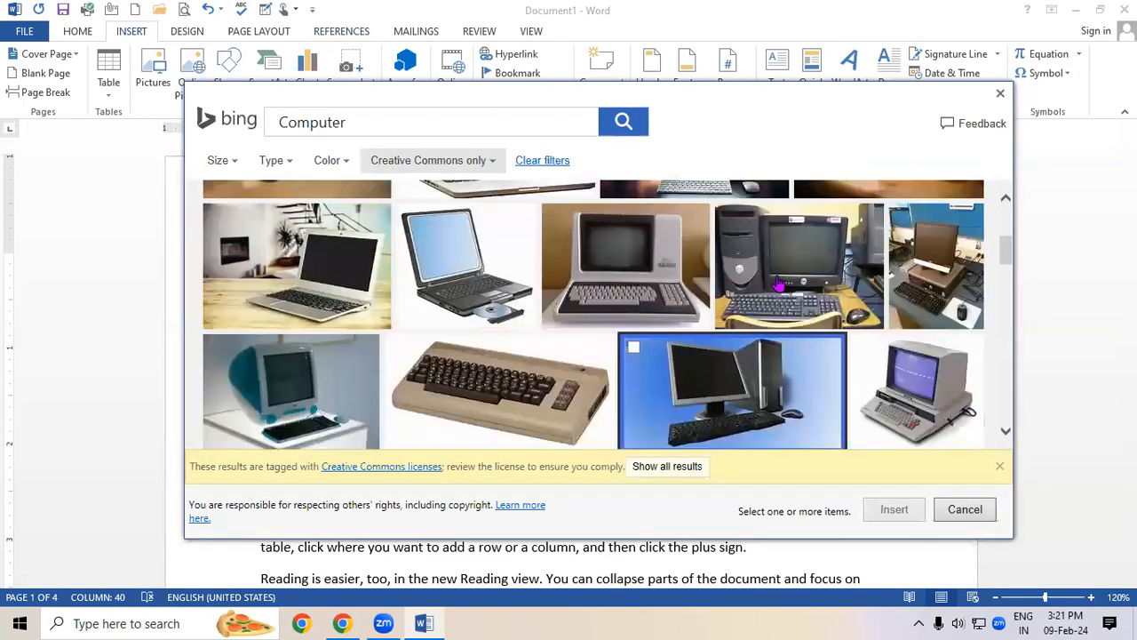
click(716, 413)
click(906, 512)
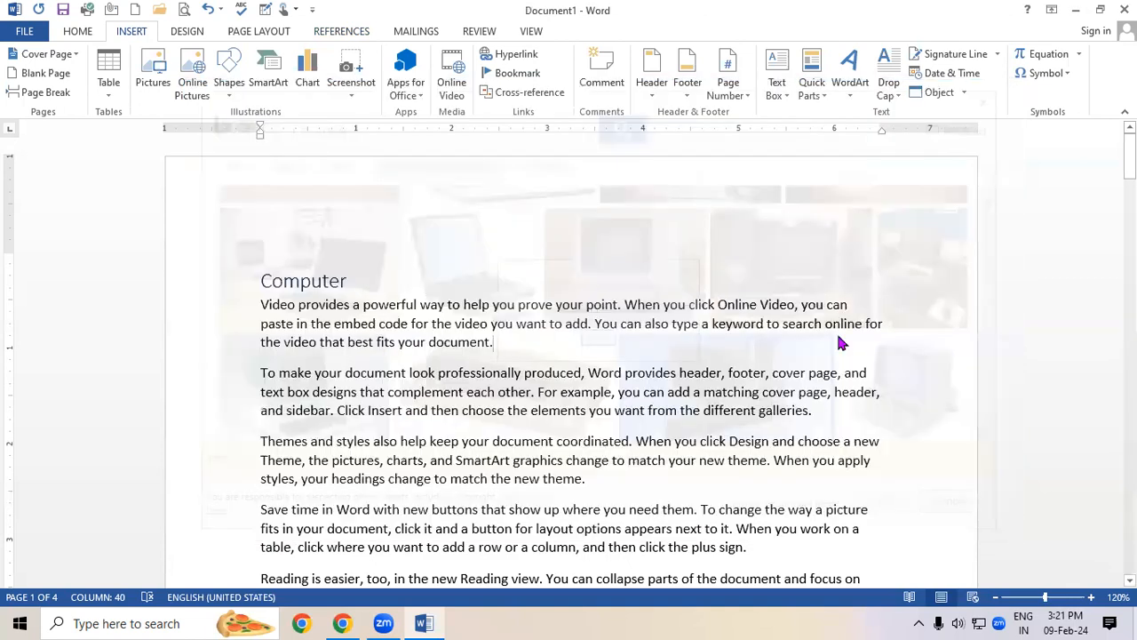
click(582, 358)
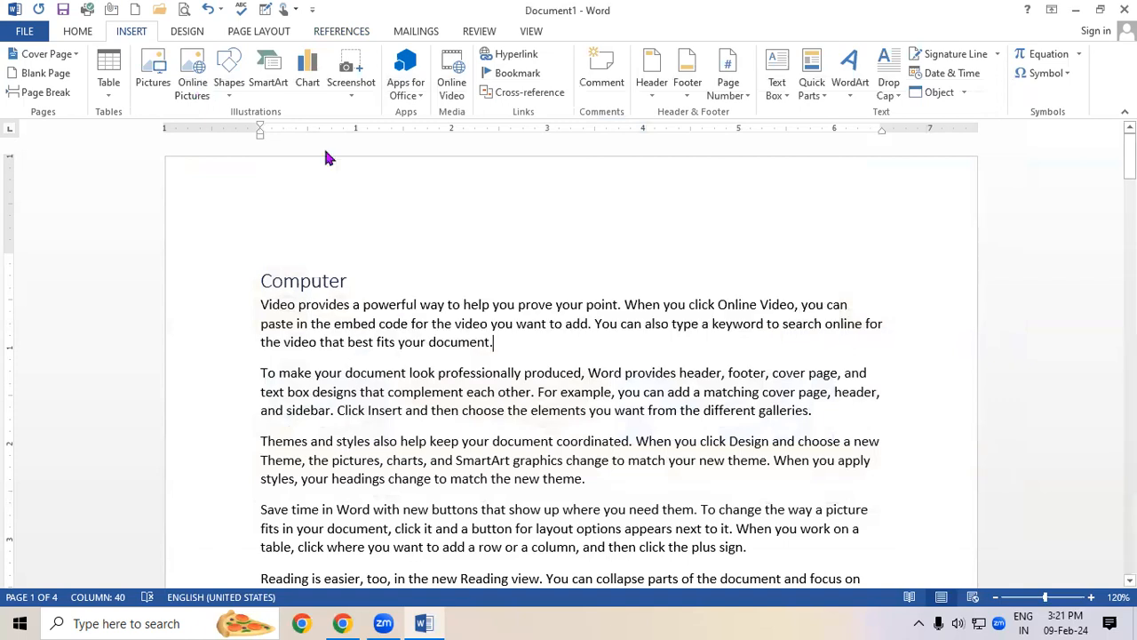
Insert the online picture of a blue-screen desktop computer with keyboard and mouse from a Bing image search for Computer
click(193, 90)
click(734, 178)
text(co)
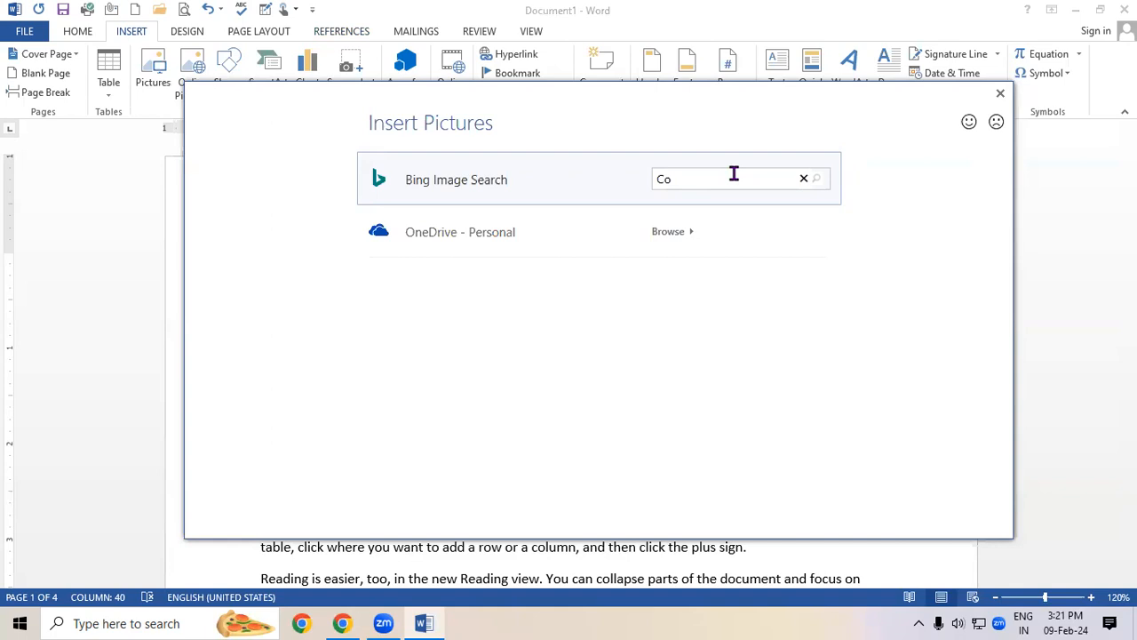
text(mputer)
key(Return)
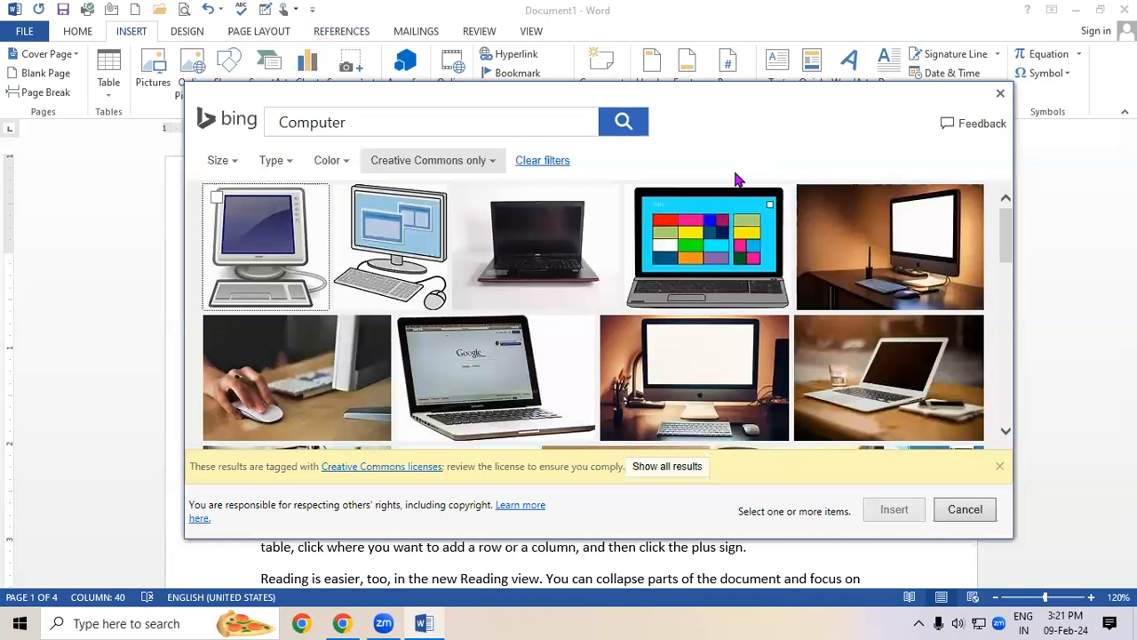
click(355, 249)
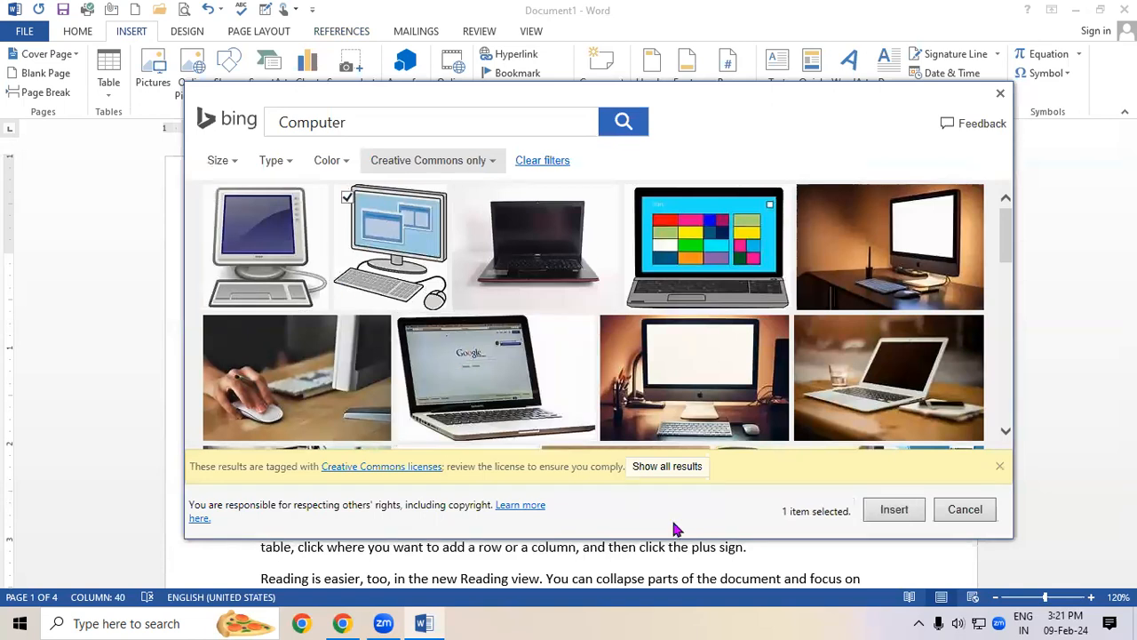
click(894, 514)
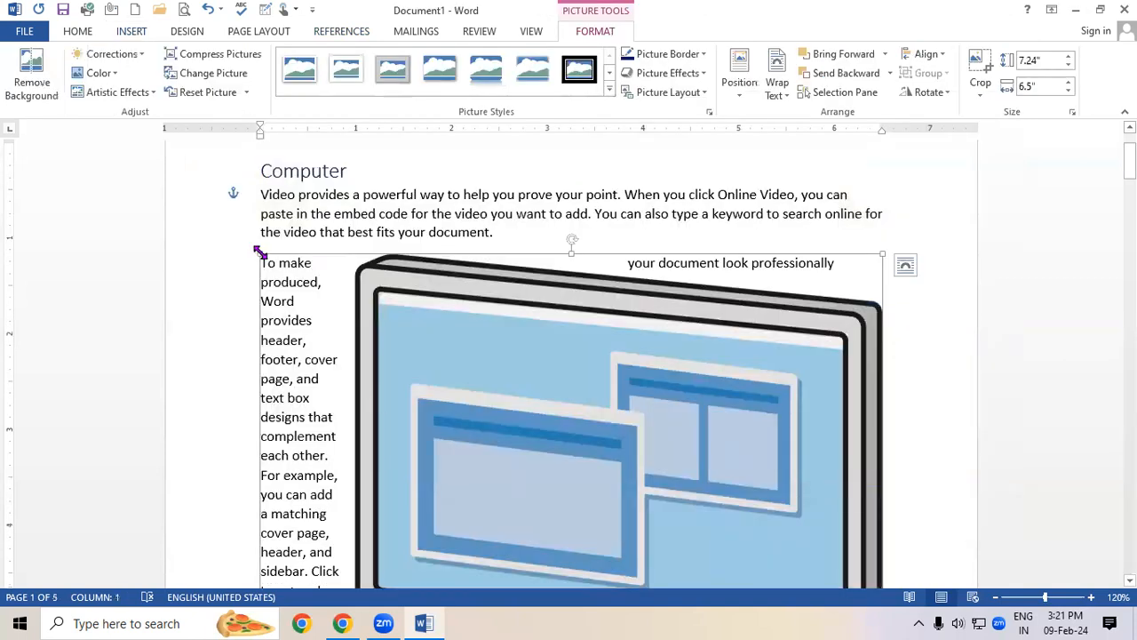
Shrink the computer picture to about 2.7 inches wide and place it at the right margin beside the first two paragraphs under Computer
drag(263, 255, 722, 469)
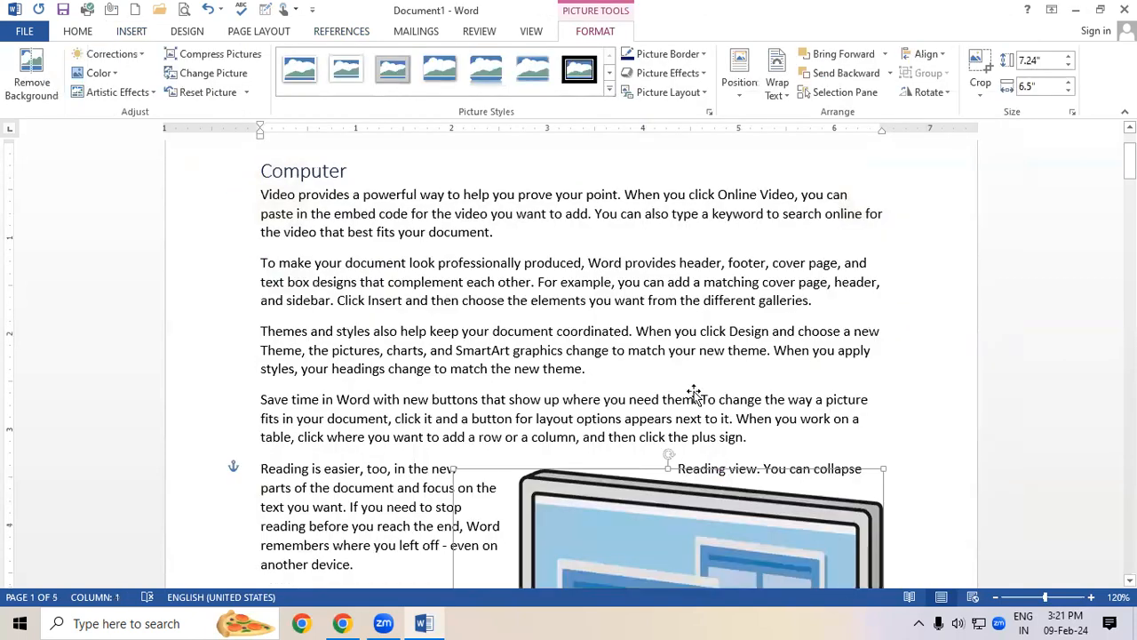
scroll(716, 350, down, 5)
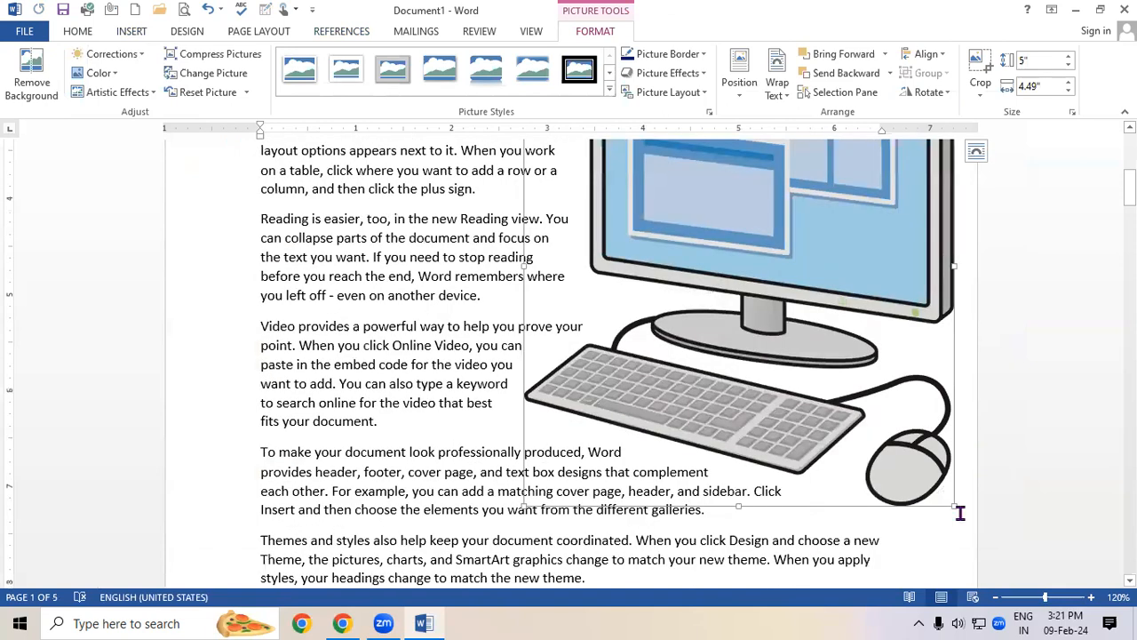
drag(950, 508, 782, 321)
drag(673, 197, 676, 195)
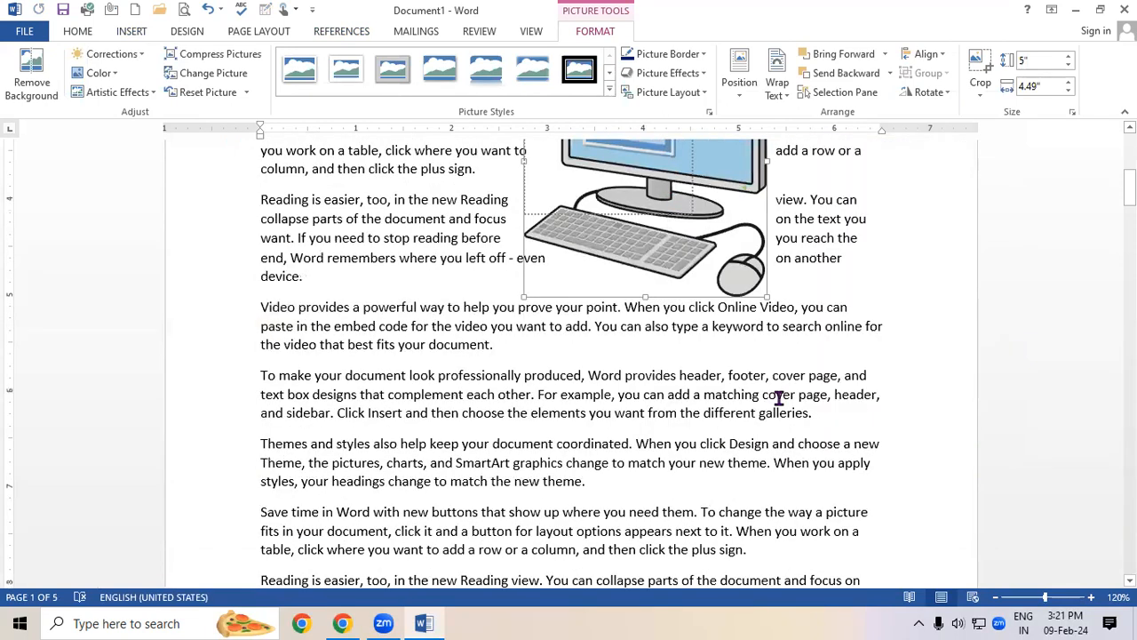
drag(603, 345, 701, 367)
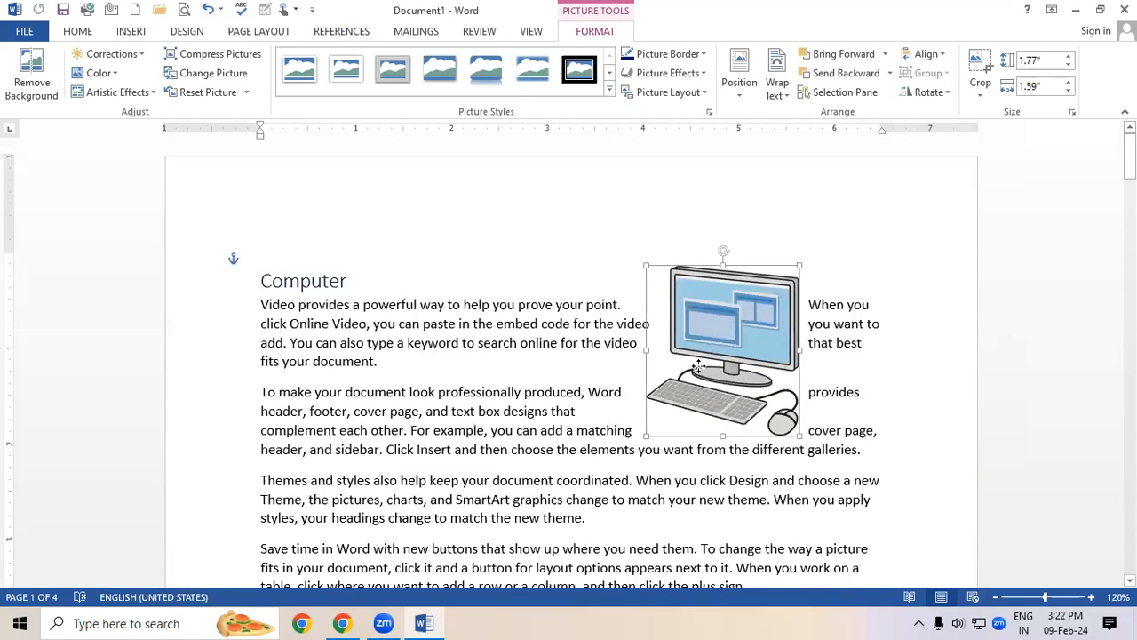
drag(785, 380, 888, 398)
drag(764, 464, 756, 487)
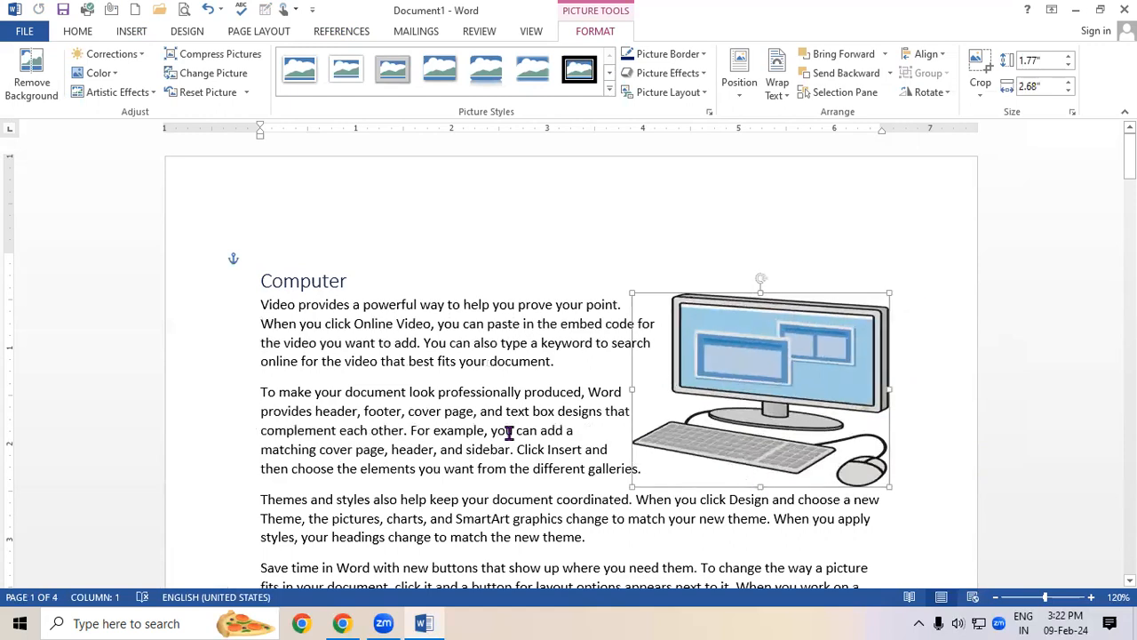
click(509, 433)
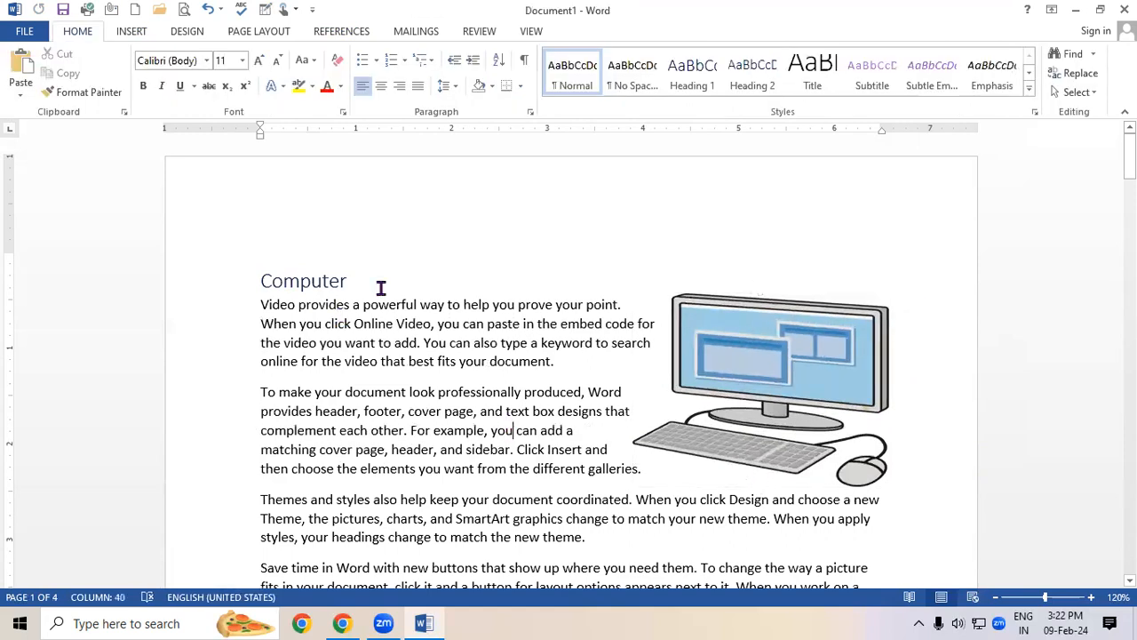
drag(266, 324, 367, 462)
click(409, 373)
scroll(453, 384, down, 3)
click(452, 377)
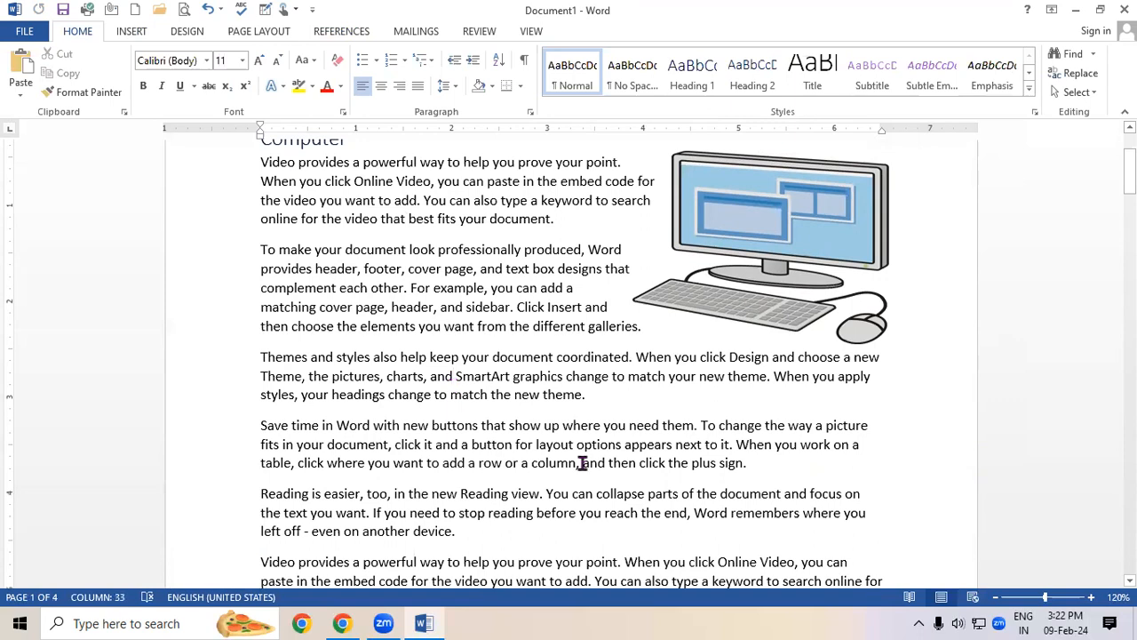
Insert the labelled collage of keyboard, mouse, scanner and camera under Input Devices, after its first paragraph, from a Bing image search for input Devices
scroll(582, 463, down, 4)
drag(1129, 196, 1105, 329)
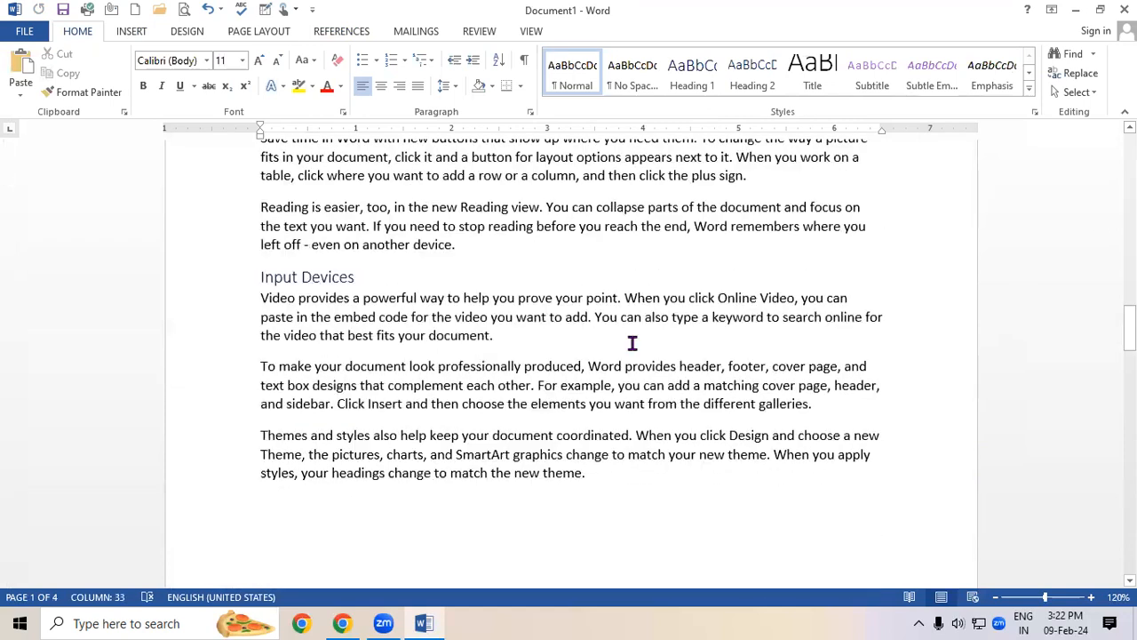
click(135, 10)
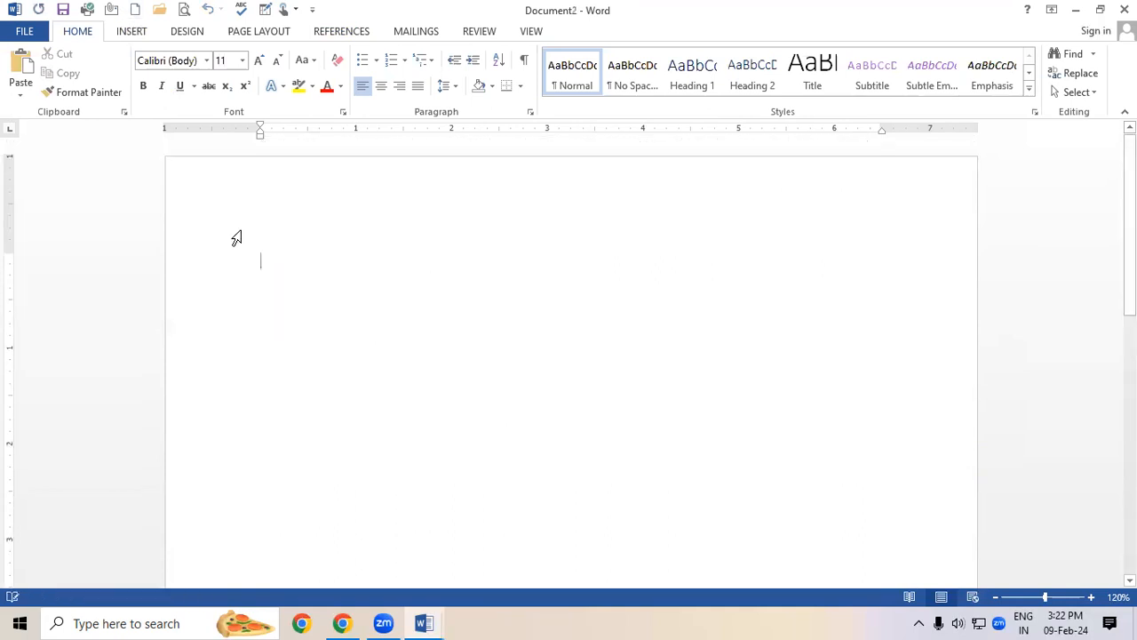
key(ctrl+w)
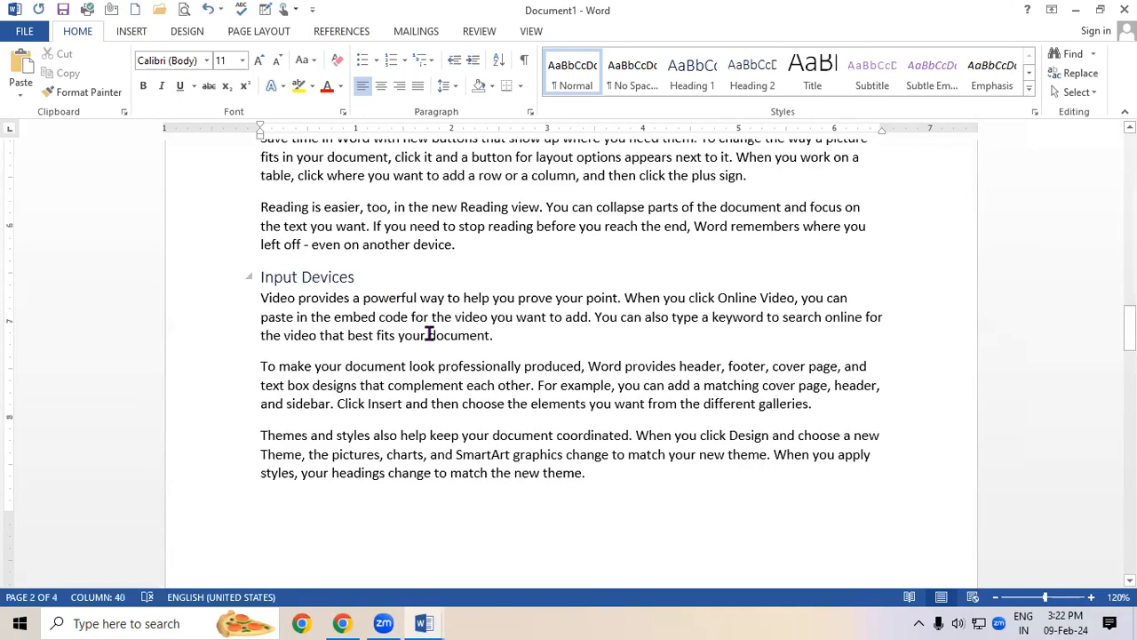
click(134, 31)
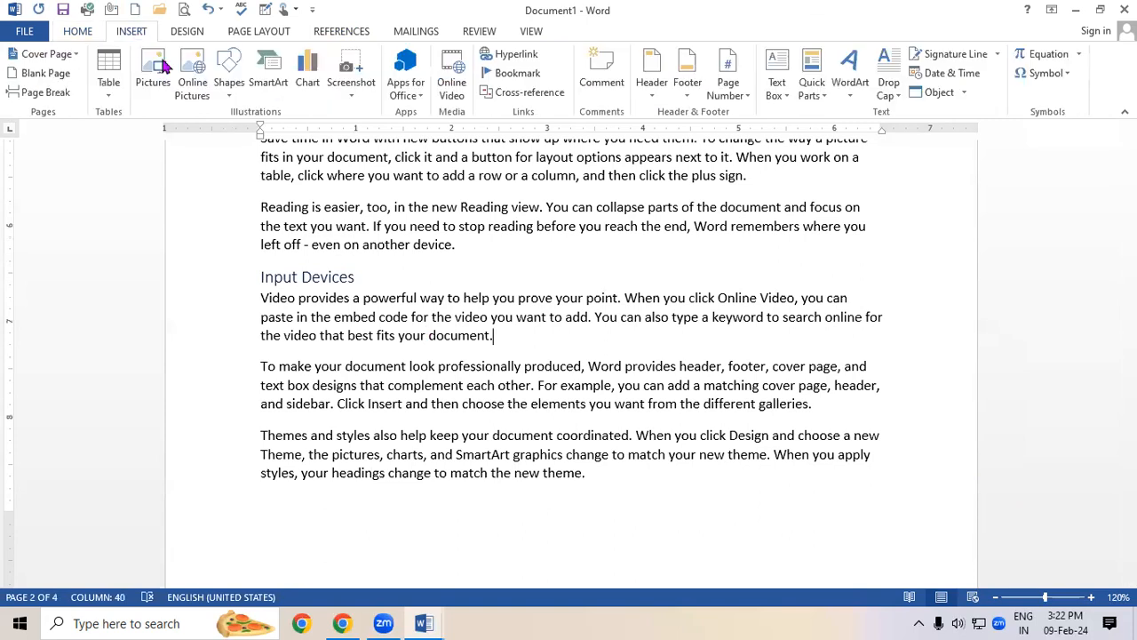
click(195, 76)
click(778, 178)
text(input Devices)
key(Return)
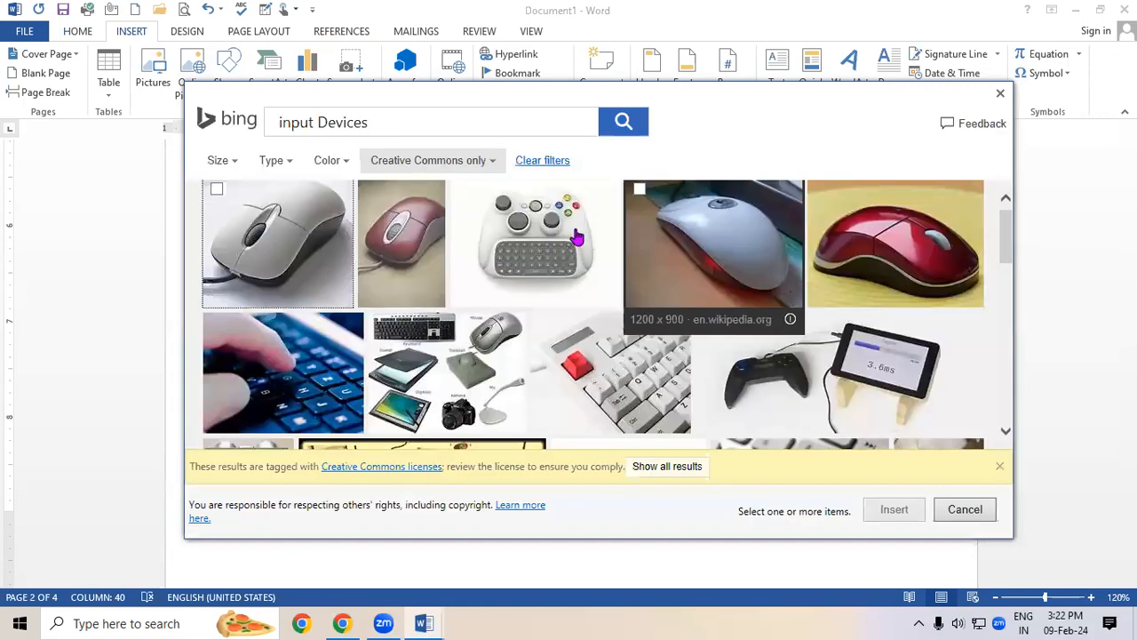
scroll(397, 264, down, 2)
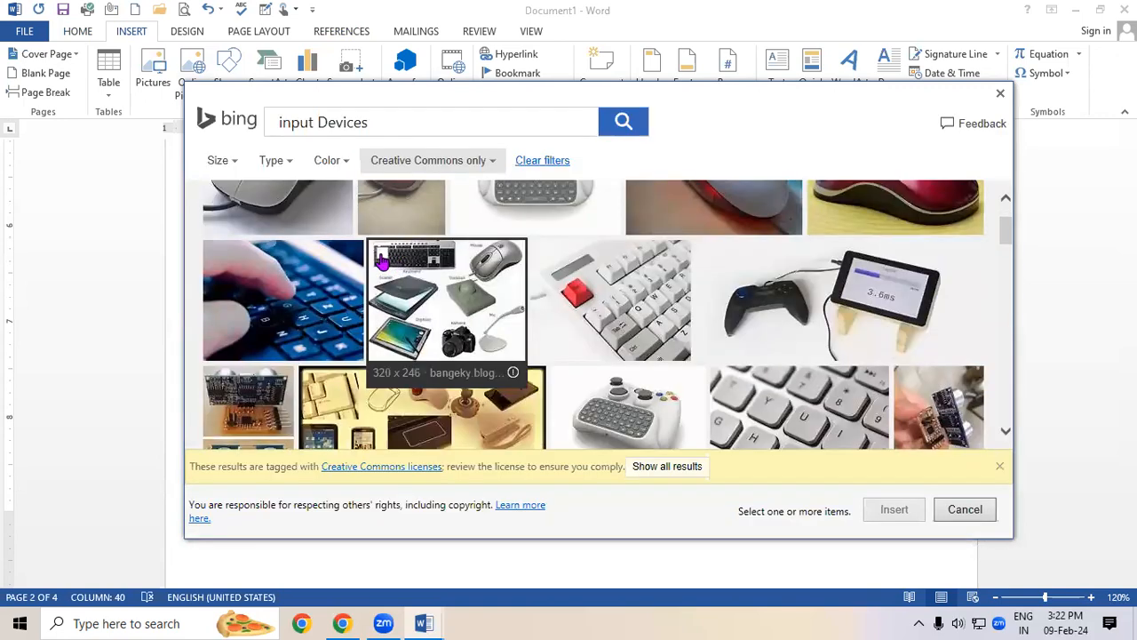
click(382, 259)
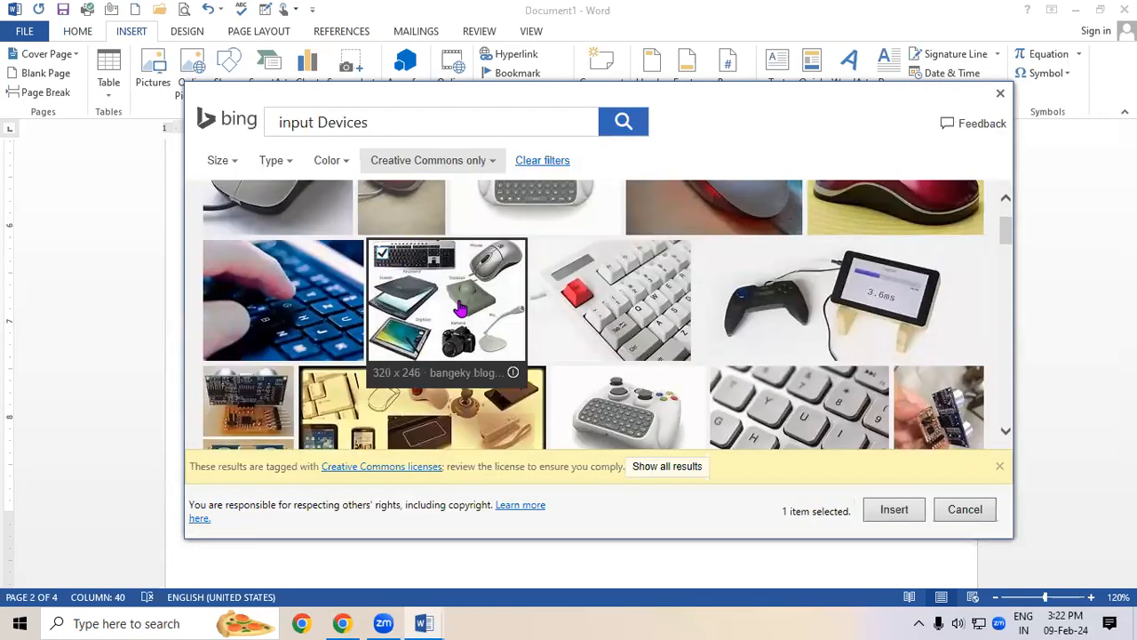
click(885, 508)
Resize the input devices picture to about 1.91 by 2.48 inches and place it at the right margin beside the Input Devices paragraphs
drag(385, 393, 679, 377)
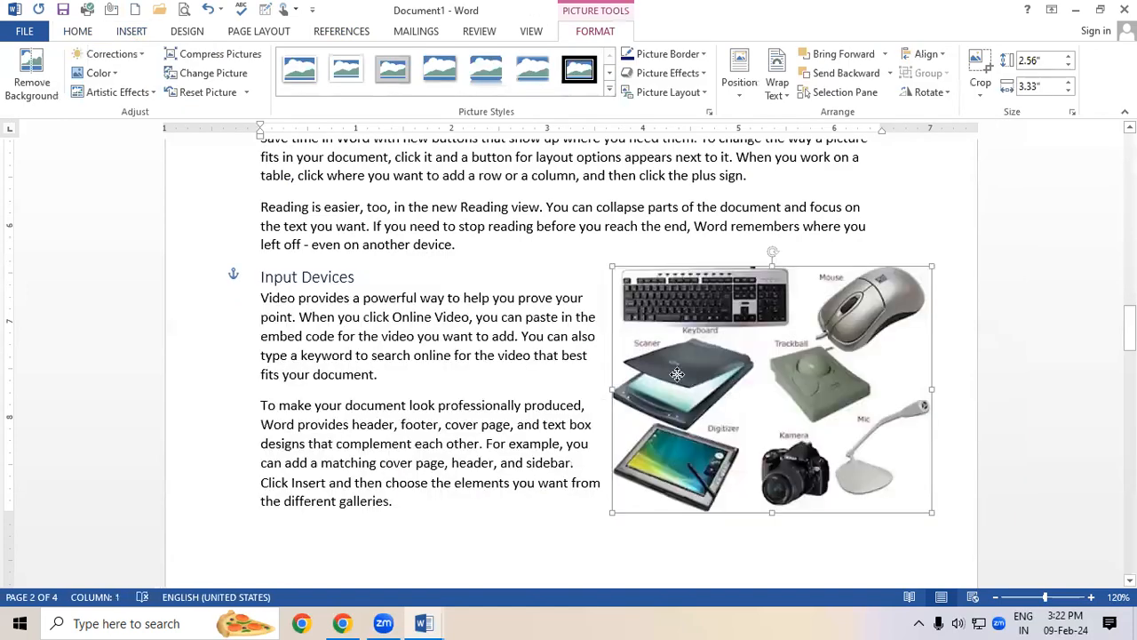
drag(914, 513, 833, 444)
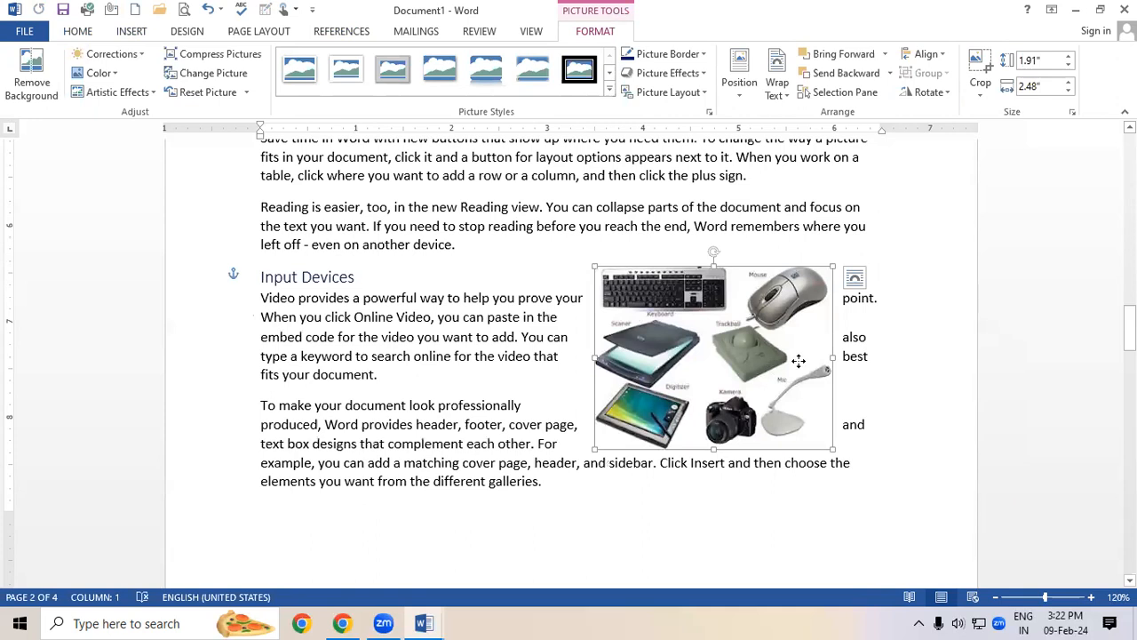
drag(799, 360, 839, 380)
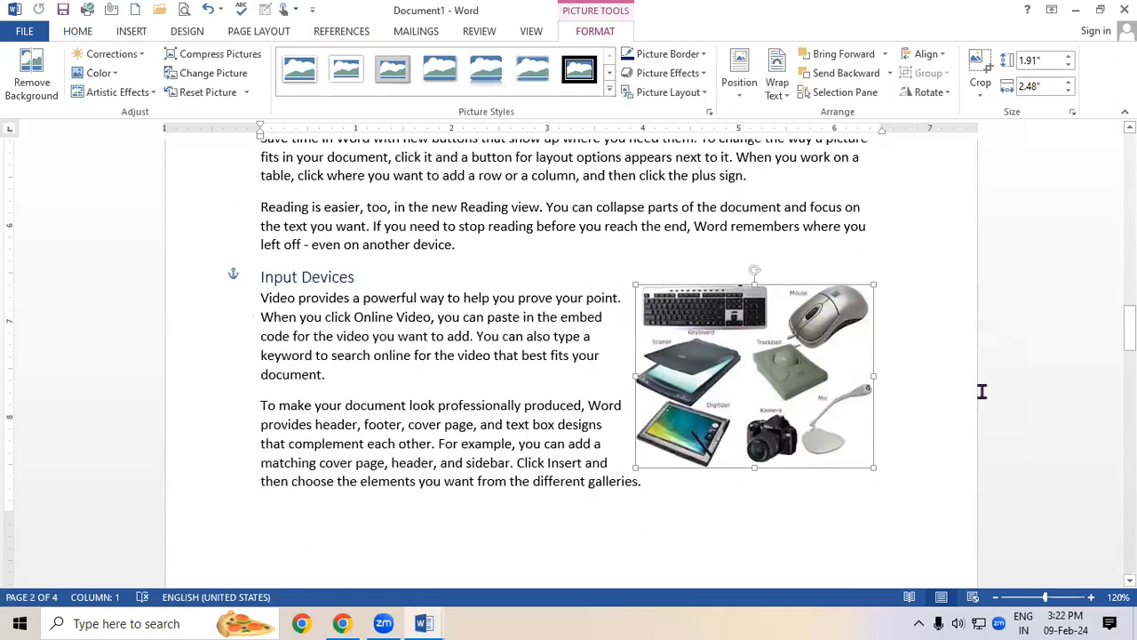
scroll(982, 391, down, 1)
scroll(982, 391, down, 1)
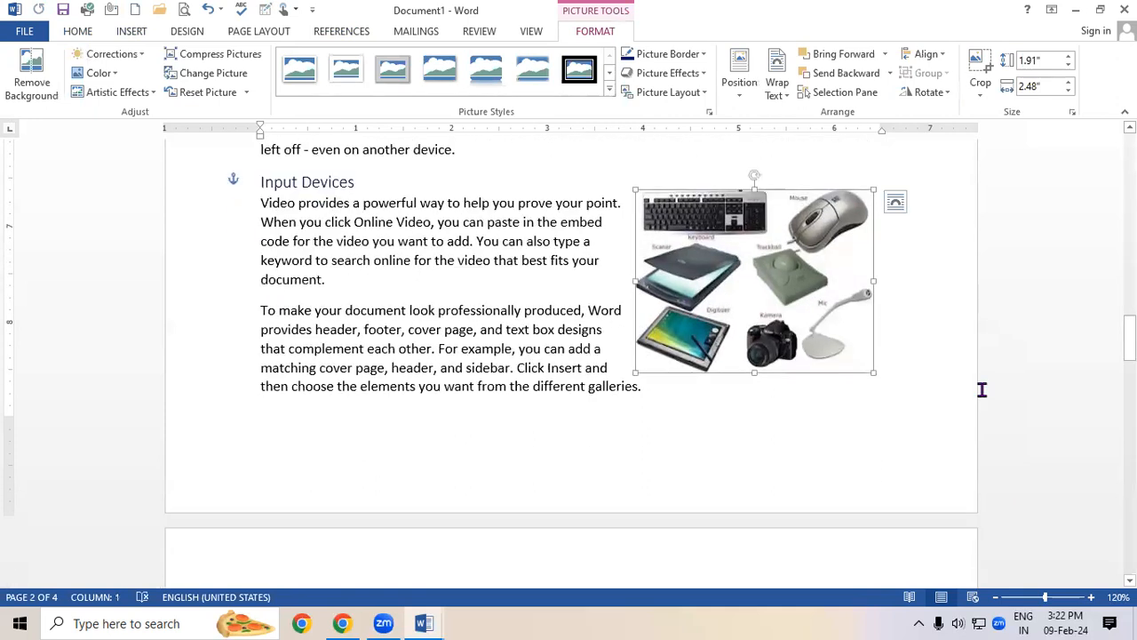
drag(827, 302, 835, 281)
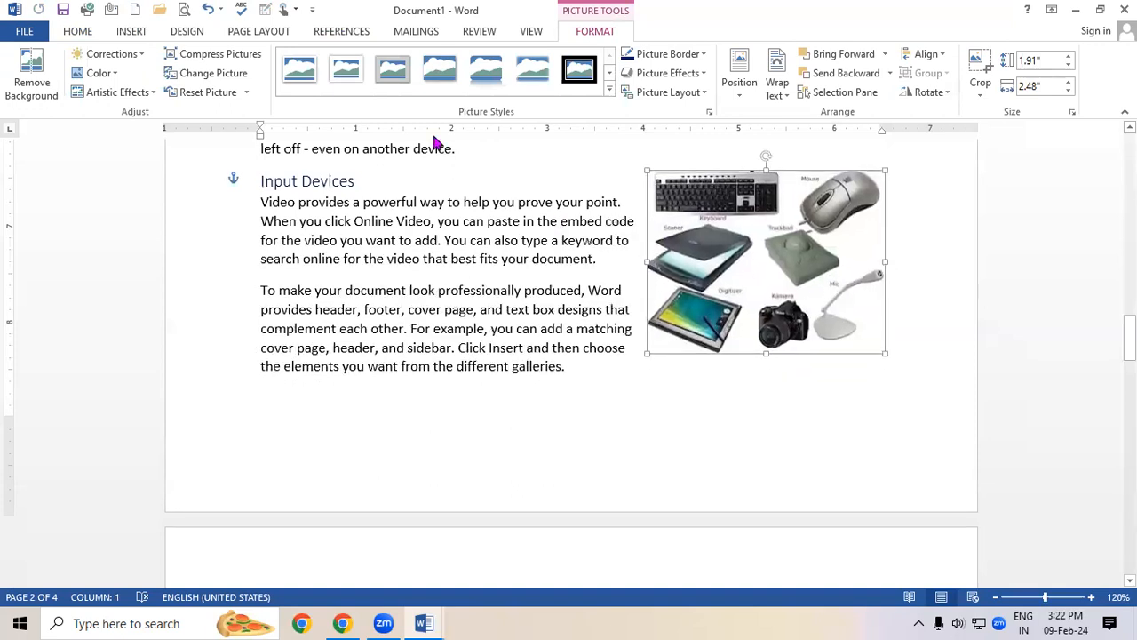
Delete the "Reading is easier" paragraph directly above the Input Devices heading, along with its empty line
drag(481, 153, 257, 207)
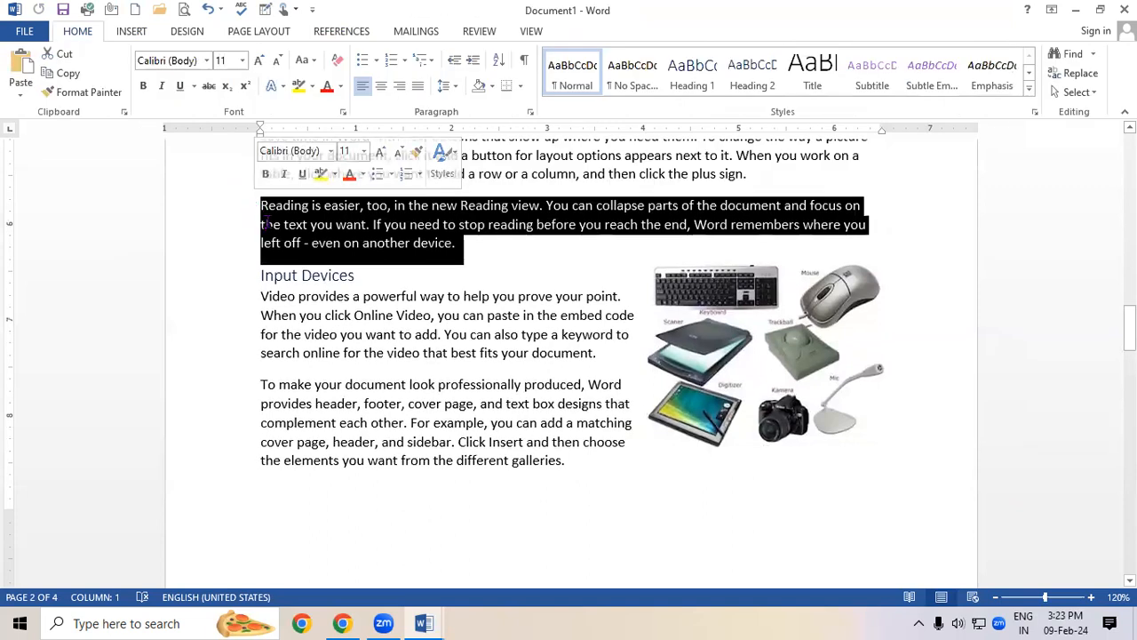
key(Delete)
key(BackSpace)
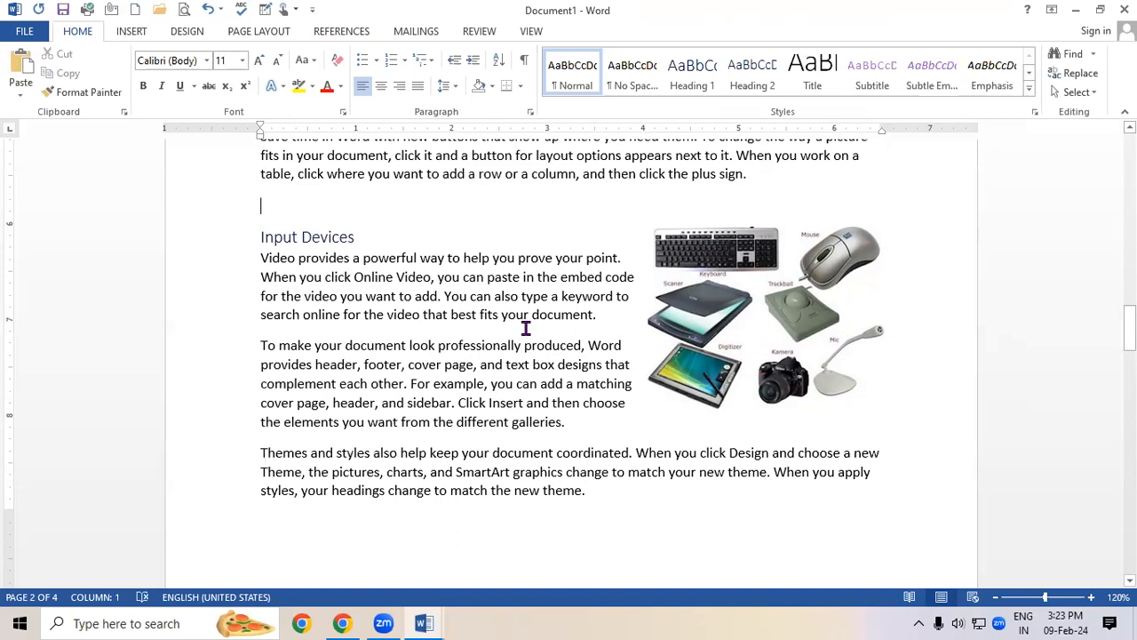
key(BackSpace)
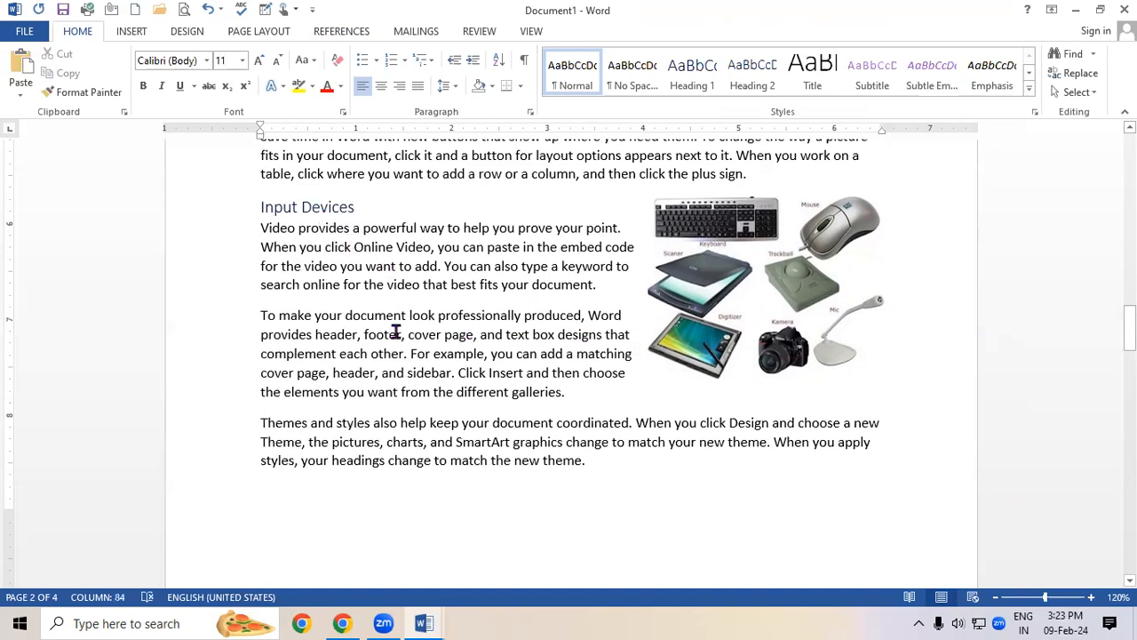
Search Bing images for Processing Devices, with the cursor at the end of the first paragraph under the Processing Devices heading
scroll(398, 332, down, 1)
drag(1129, 336, 405, 267)
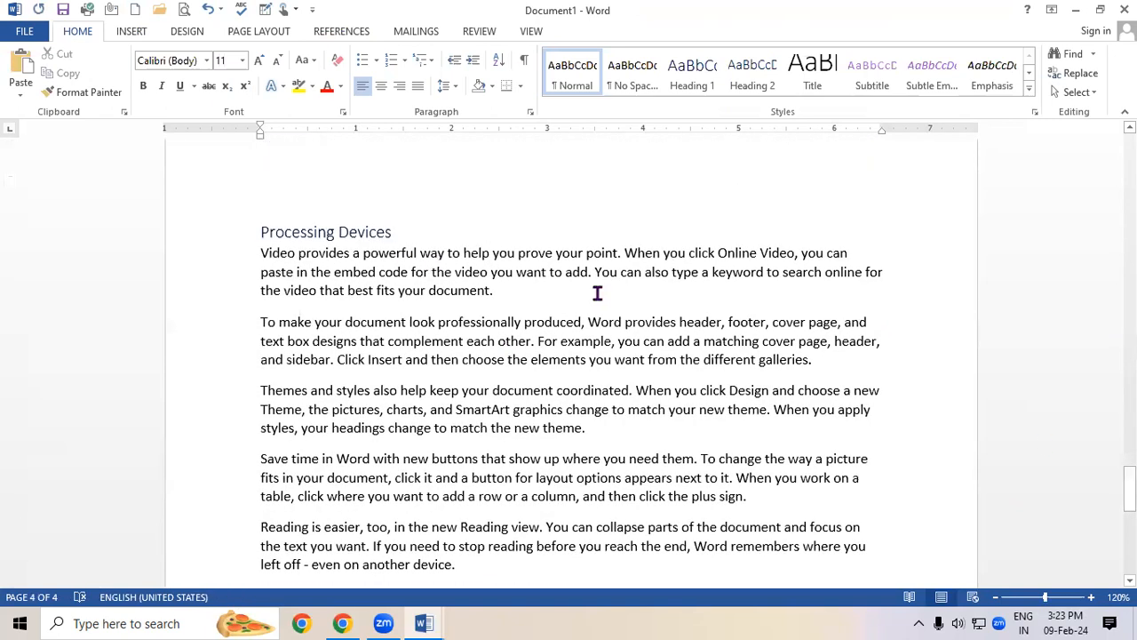
click(147, 40)
click(194, 71)
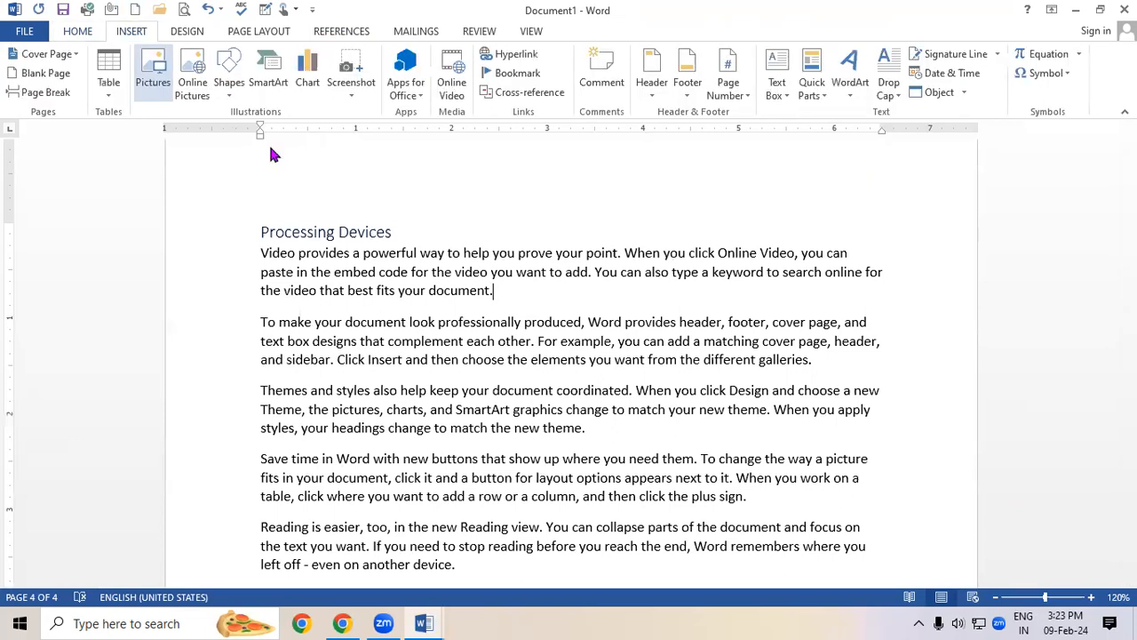
click(696, 177)
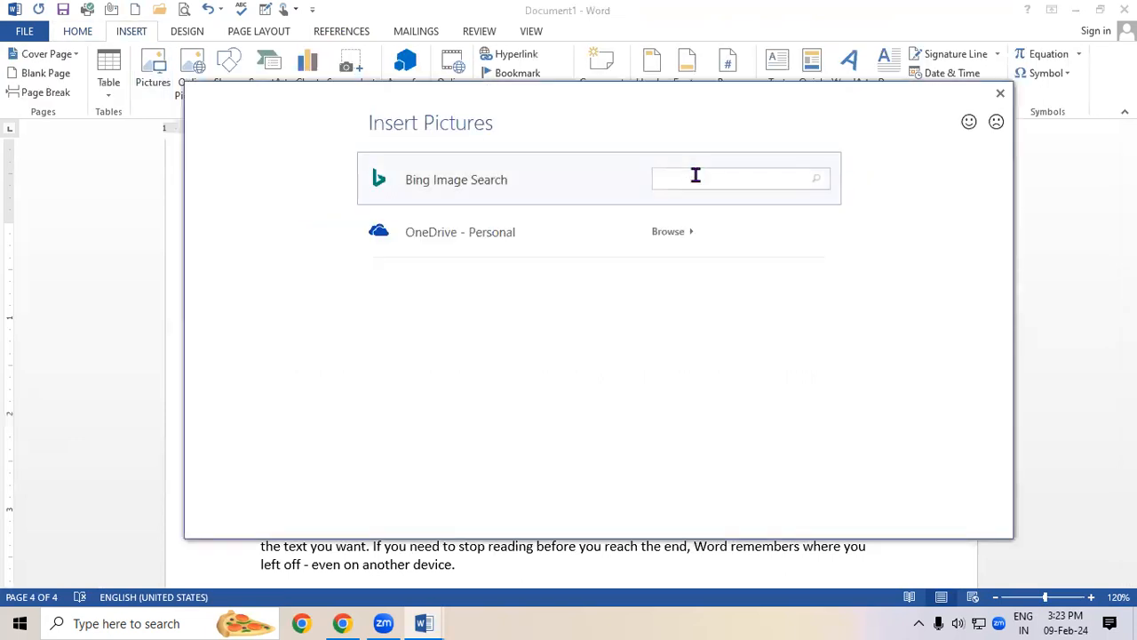
text(Processing Device)
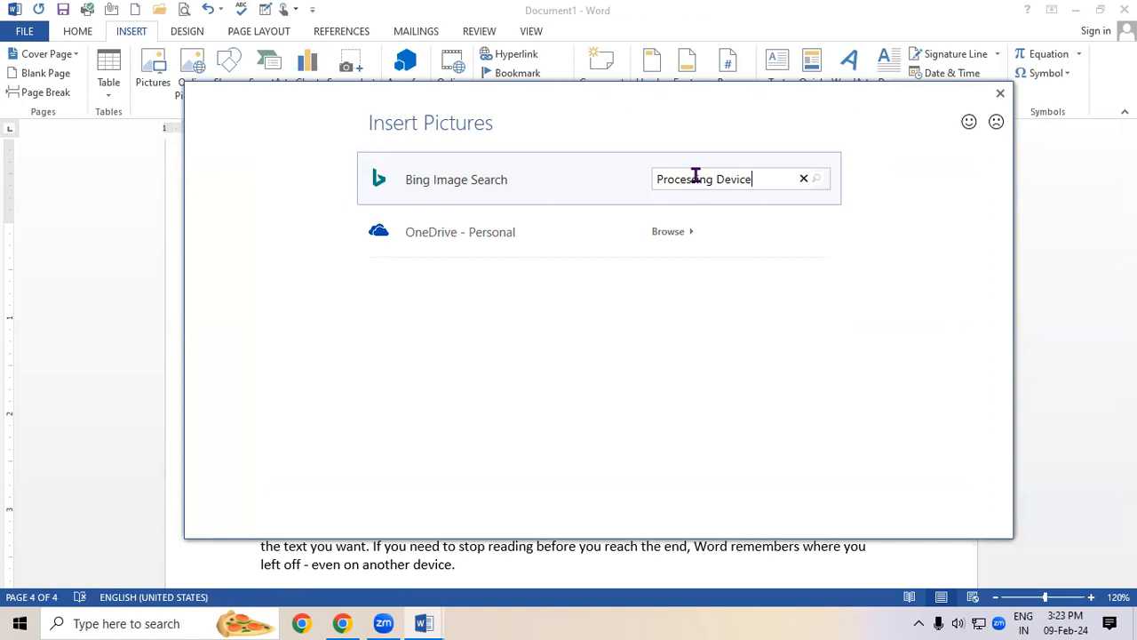
text(s)
key(Return)
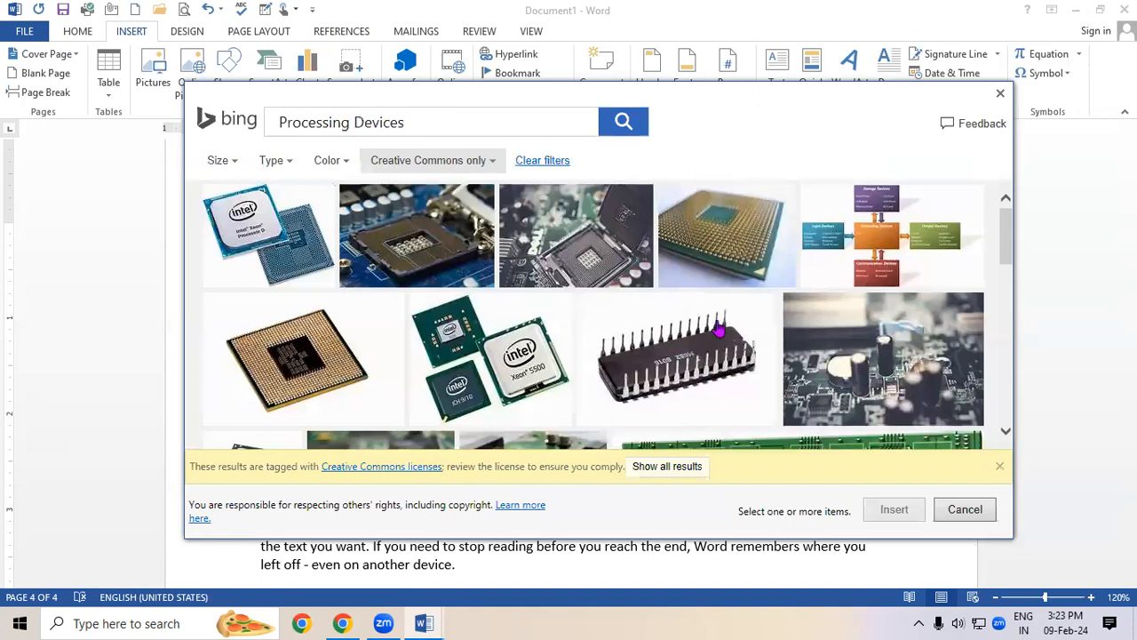
Insert the green motherboard picture with the pink port from the image results into the document
scroll(992, 237, down, 1)
scroll(1007, 227, down, 3)
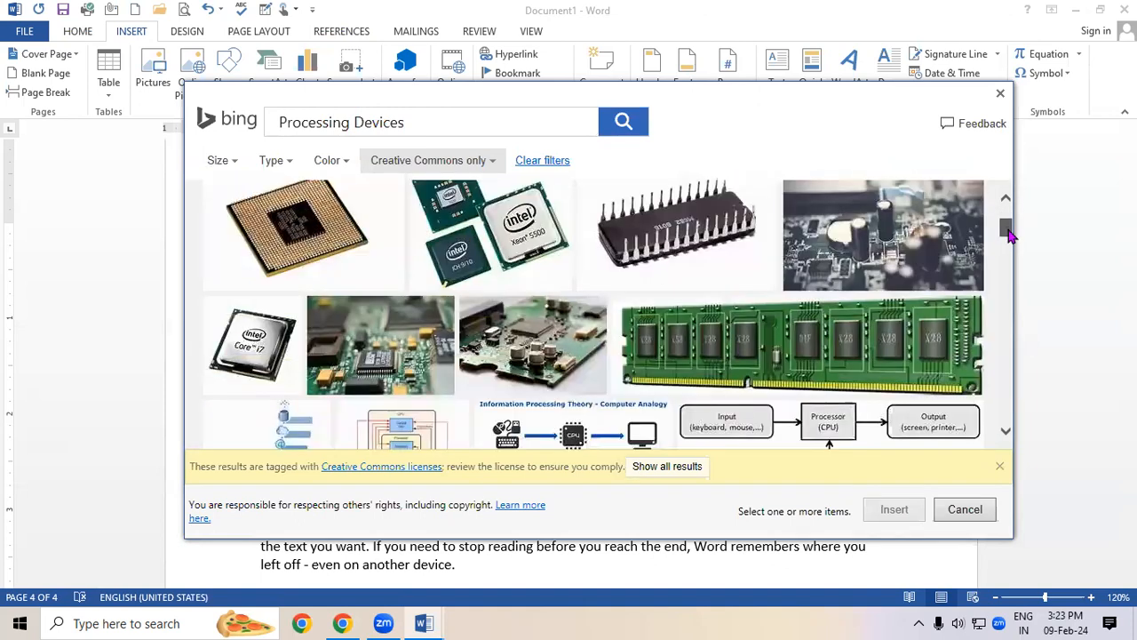
scroll(1011, 242, down, 5)
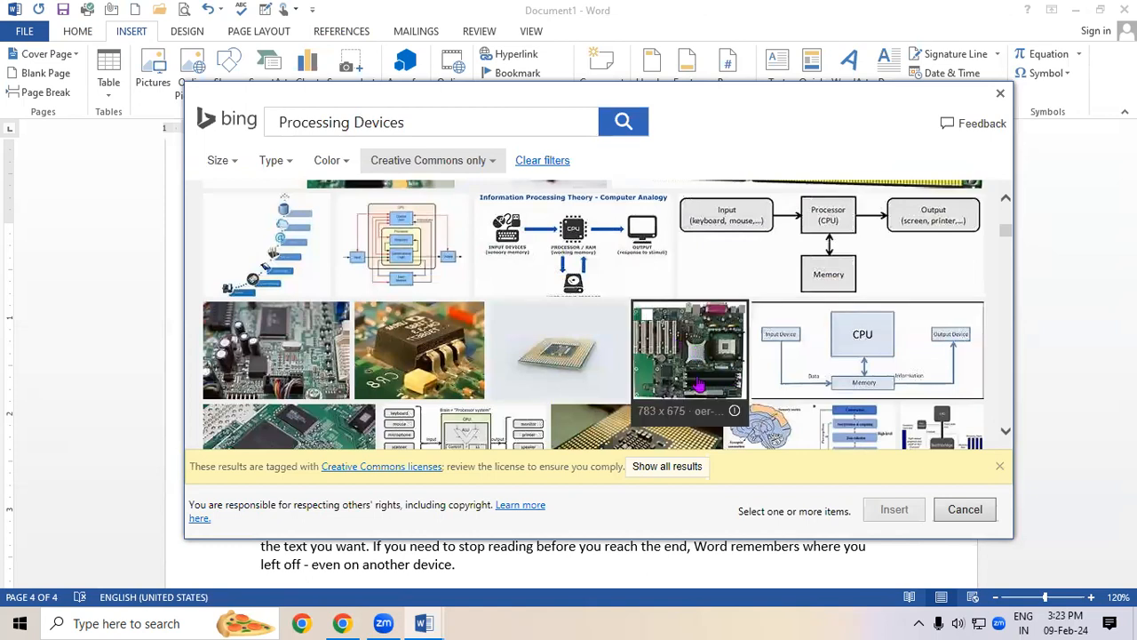
click(699, 385)
click(898, 513)
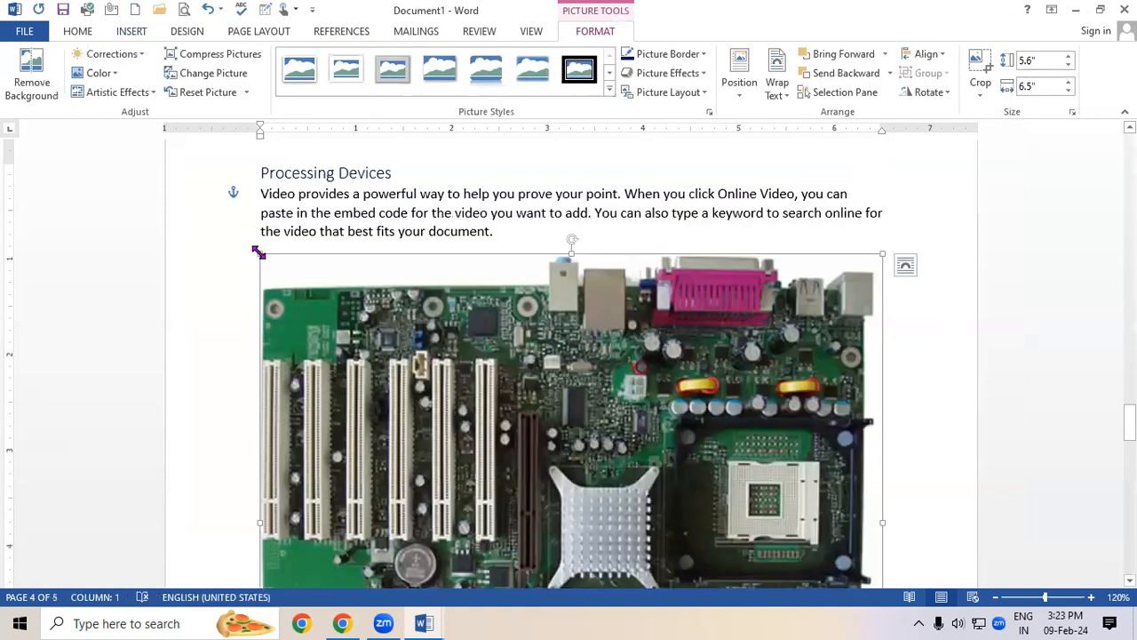
Shrink the motherboard picture to about 3.16 by 3.67 inches and move it beside the Processing Devices heading and paragraphs
drag(259, 254, 694, 488)
drag(720, 365, 751, 435)
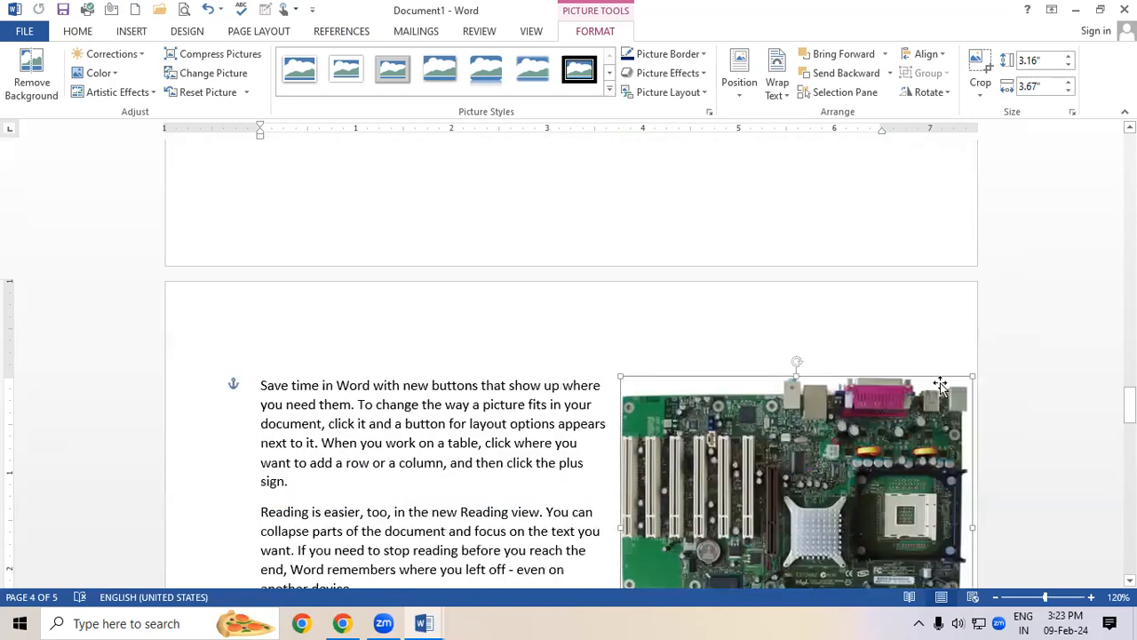
scroll(942, 386, down, 5)
drag(785, 355, 767, 419)
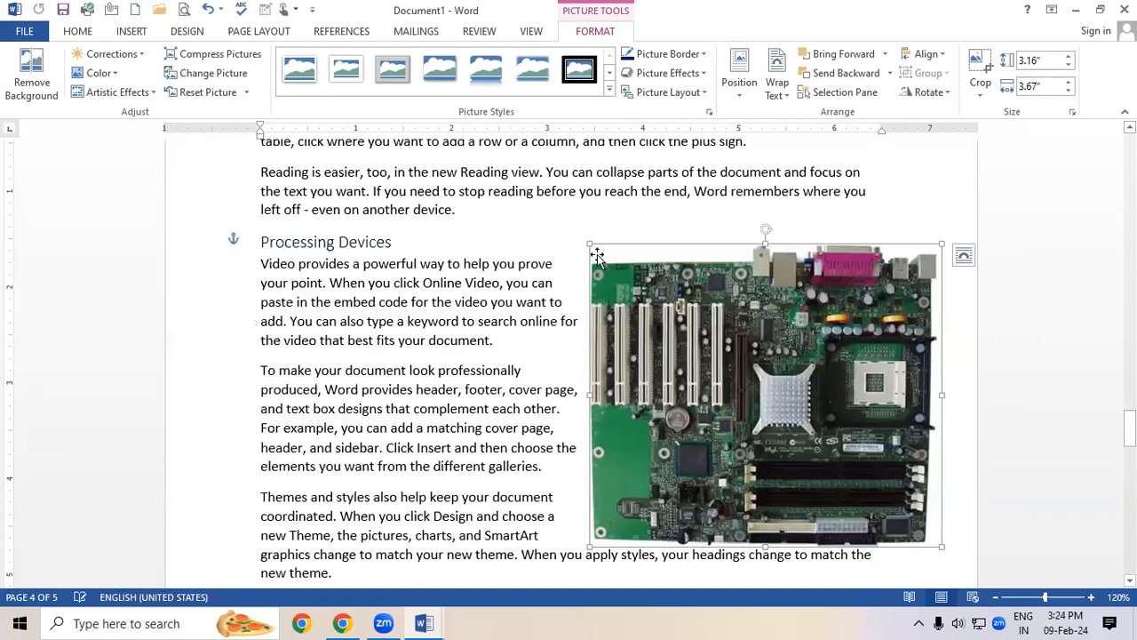
Reduce the motherboard picture to about 2.55 by 2.96 inches and place it at the right margin, level with the first Processing Devices paragraph
drag(592, 244, 660, 354)
drag(744, 366, 734, 233)
scroll(778, 328, down, 1)
drag(1130, 508, 1130, 477)
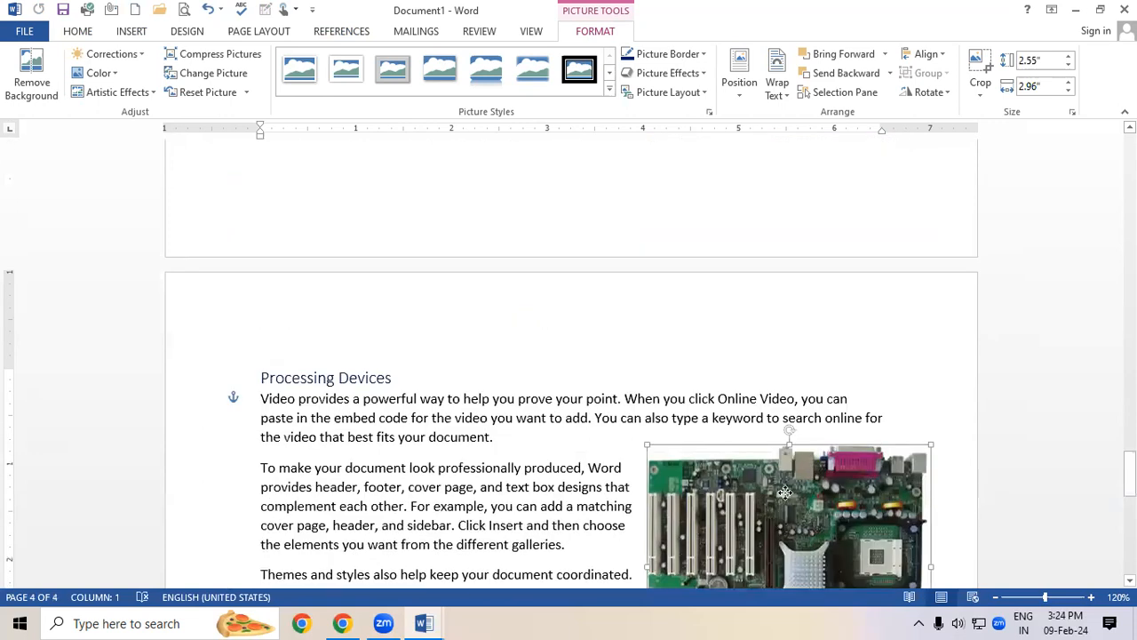
drag(779, 522, 783, 480)
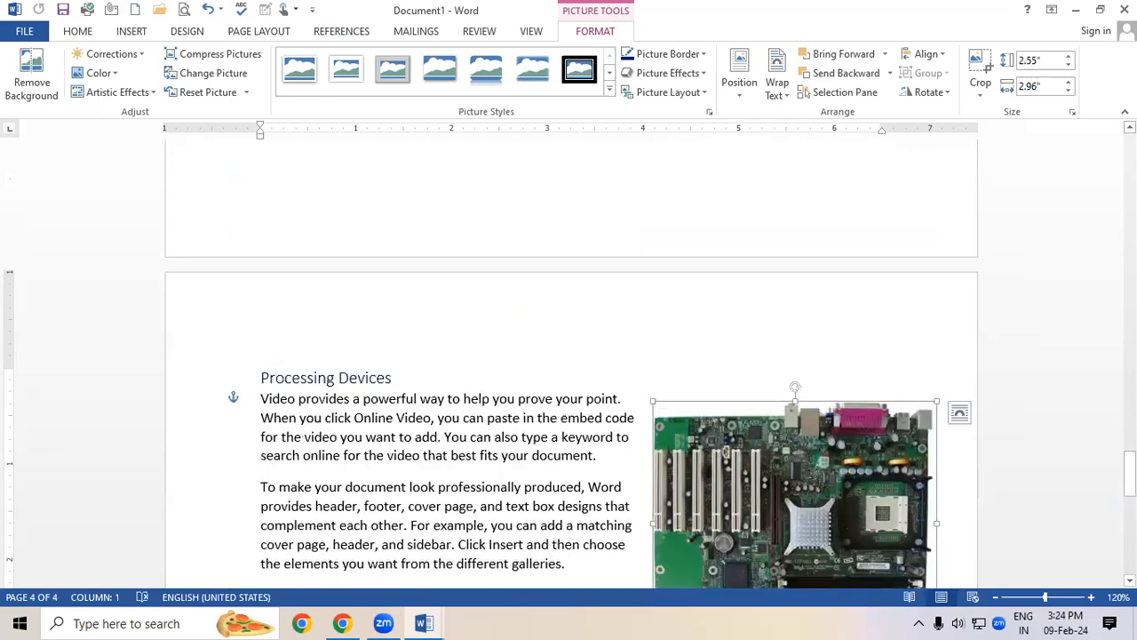
drag(1120, 469, 1121, 482)
click(507, 502)
scroll(507, 502, down, 2)
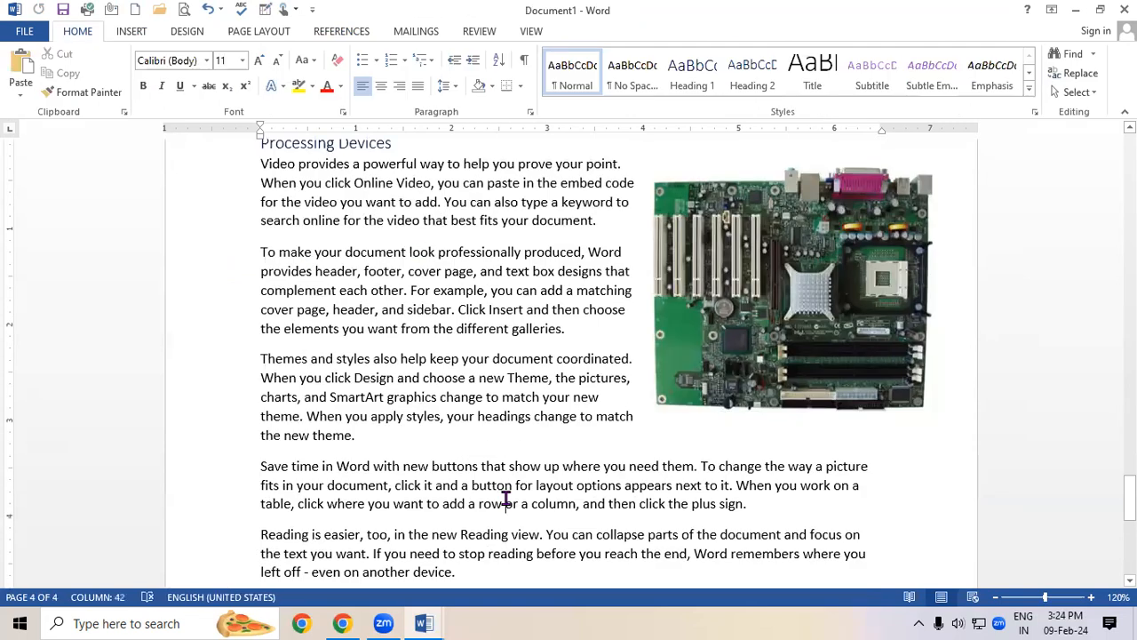
Insert a caption below the computer picture at the start of the document, using a new caption label named Picture
click(349, 31)
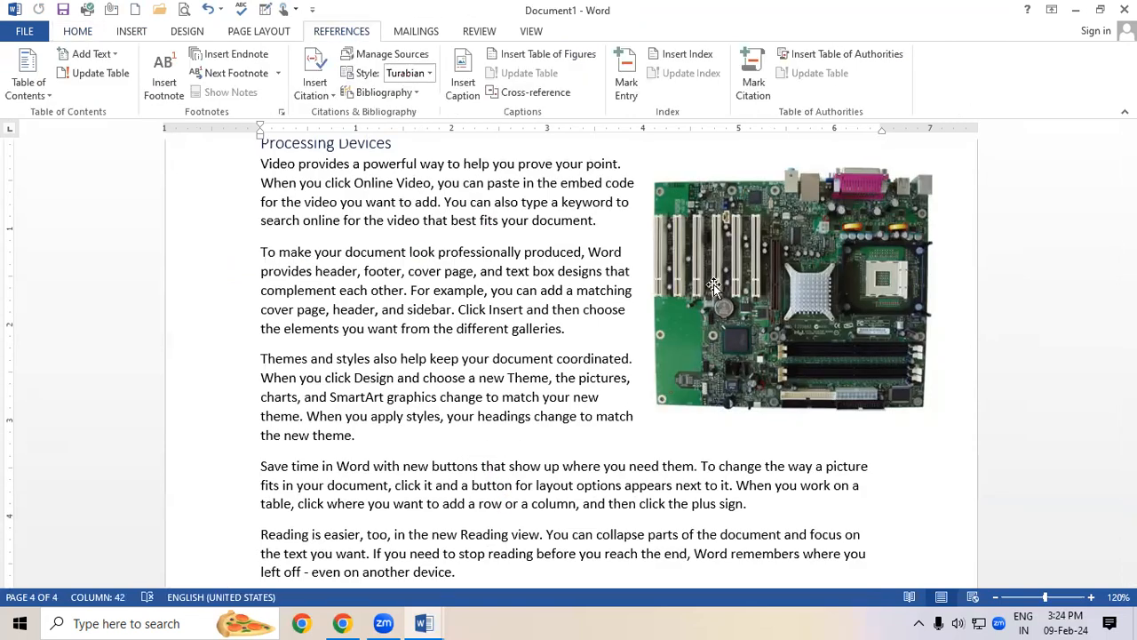
click(482, 285)
drag(1130, 497, 1109, 204)
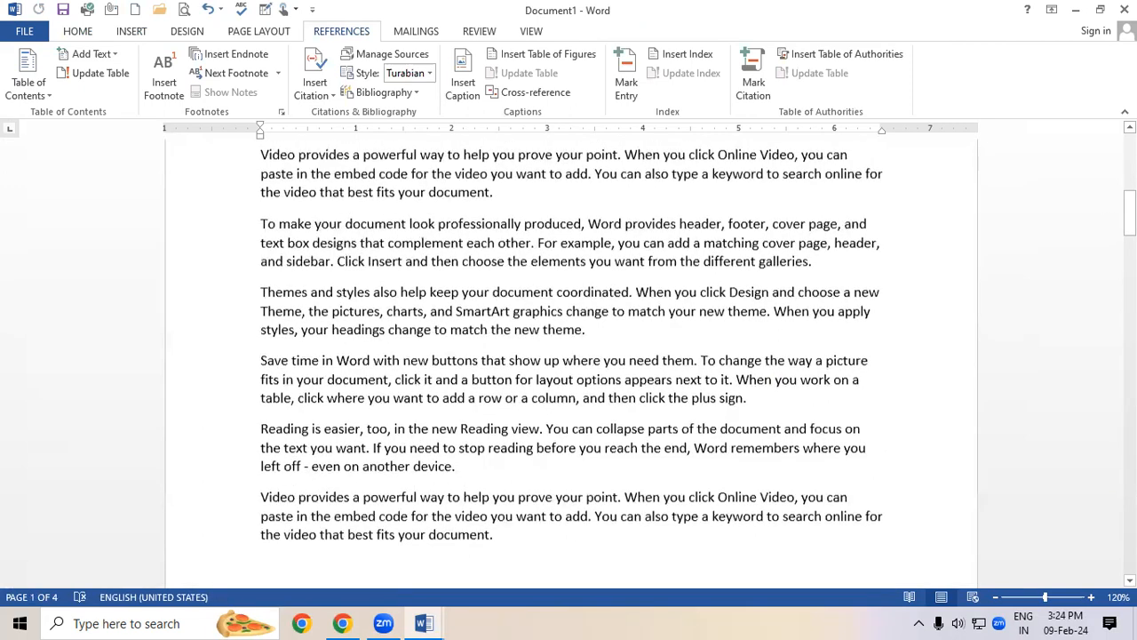
drag(1129, 212, 1129, 154)
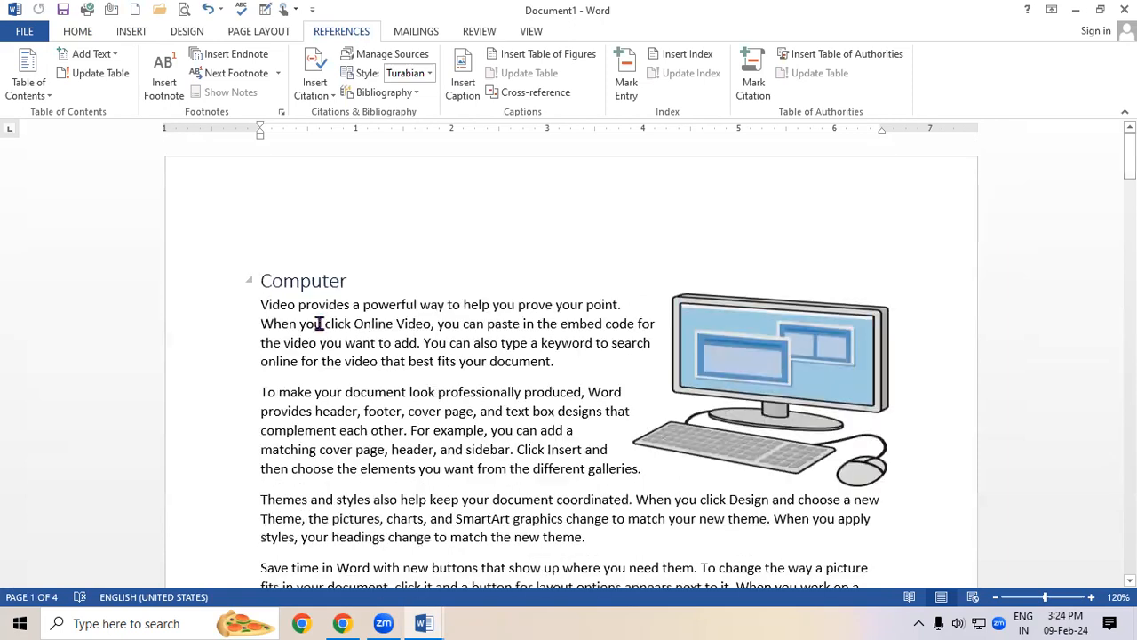
drag(248, 327, 251, 412)
click(319, 364)
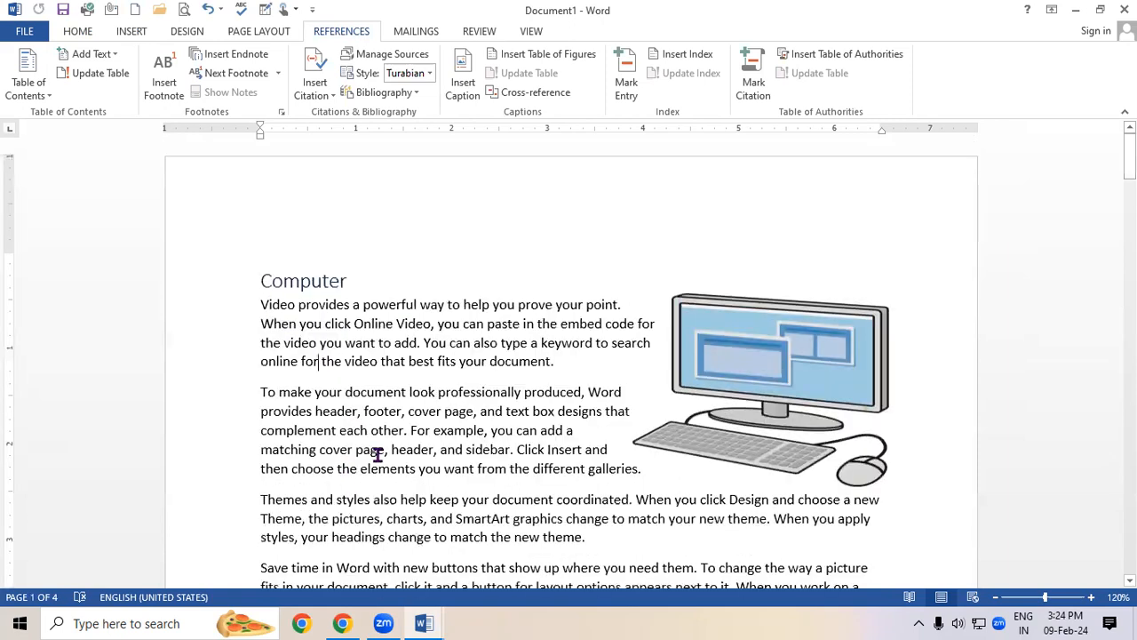
click(797, 363)
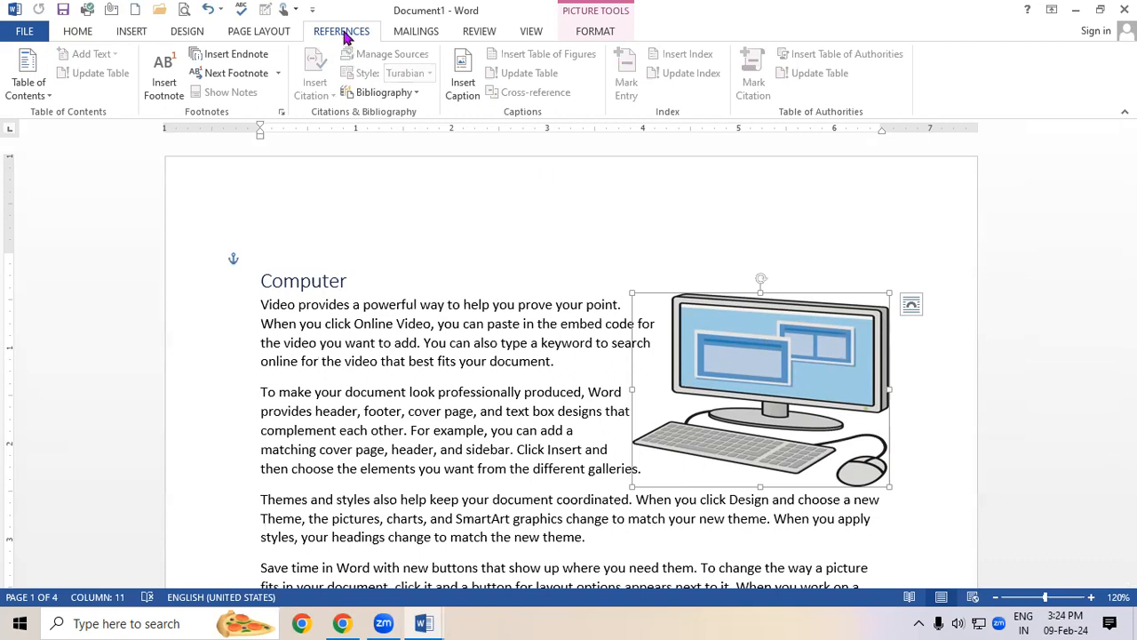
click(463, 75)
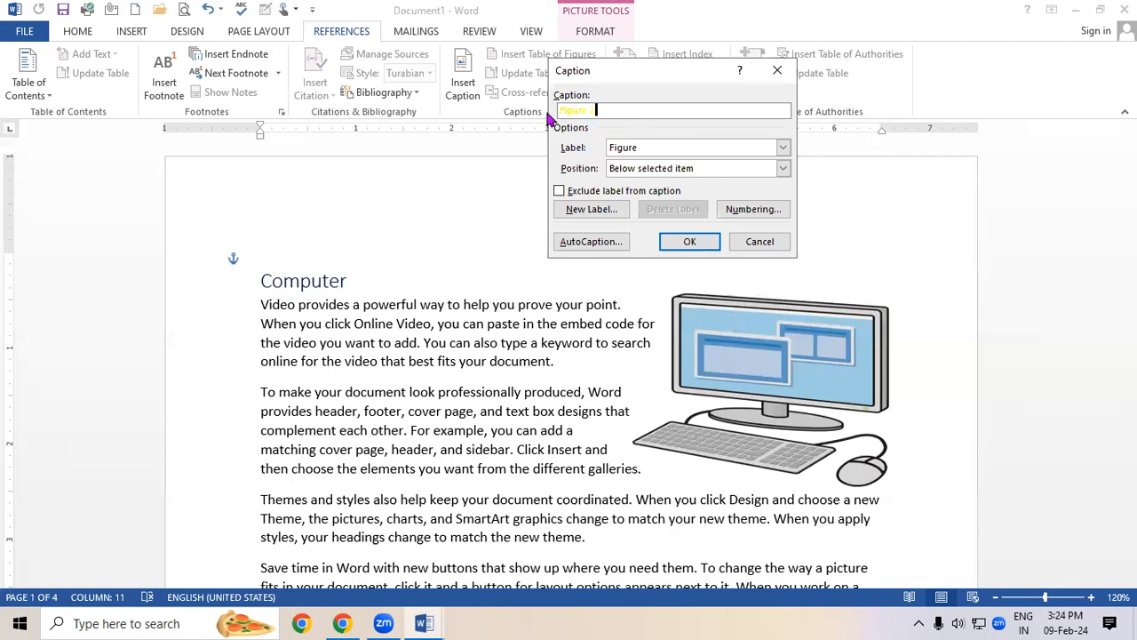
click(654, 147)
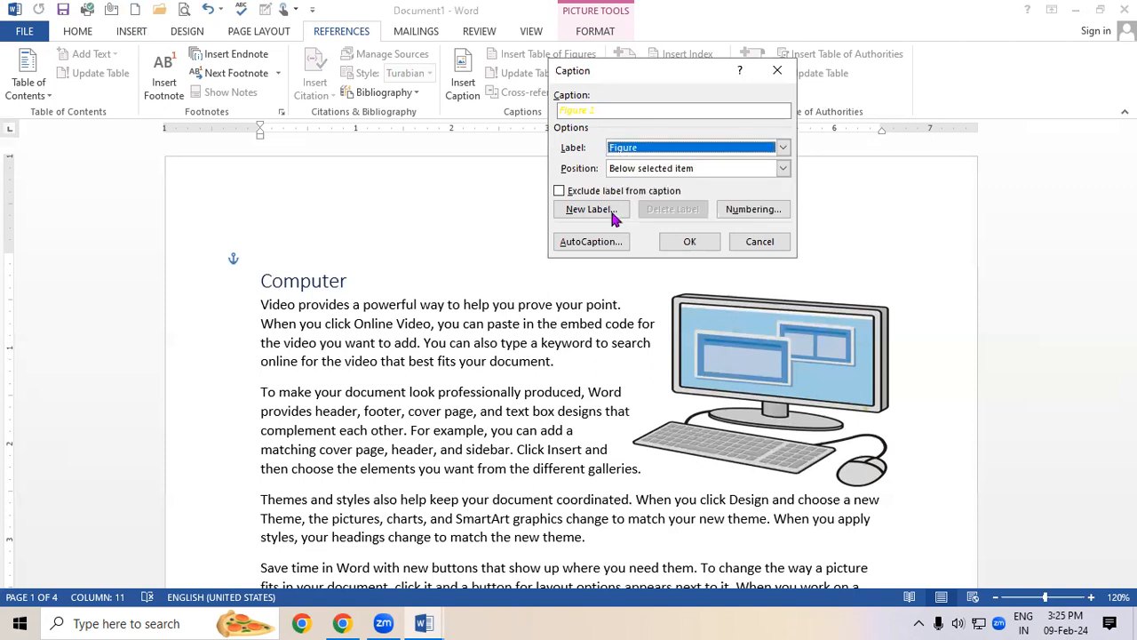
click(590, 210)
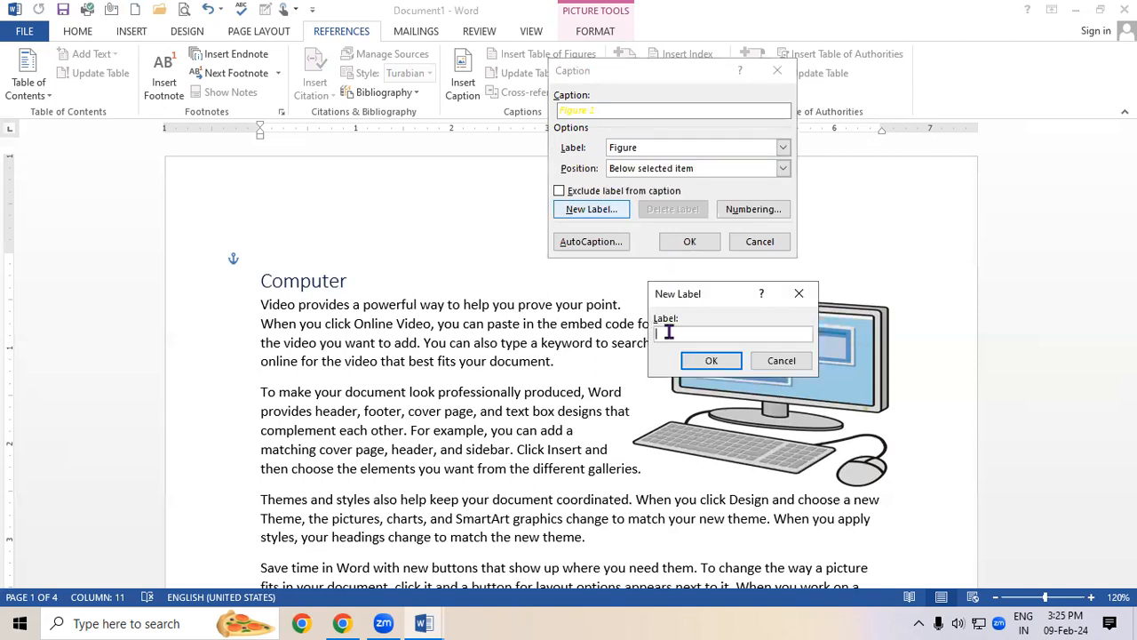
text(Picture)
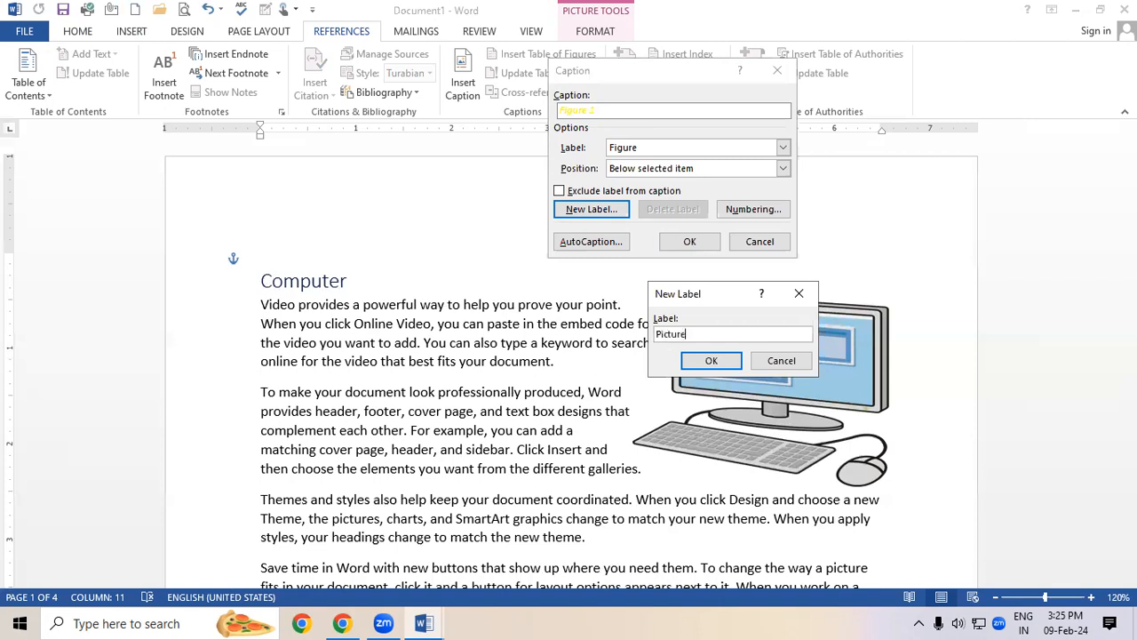
click(712, 361)
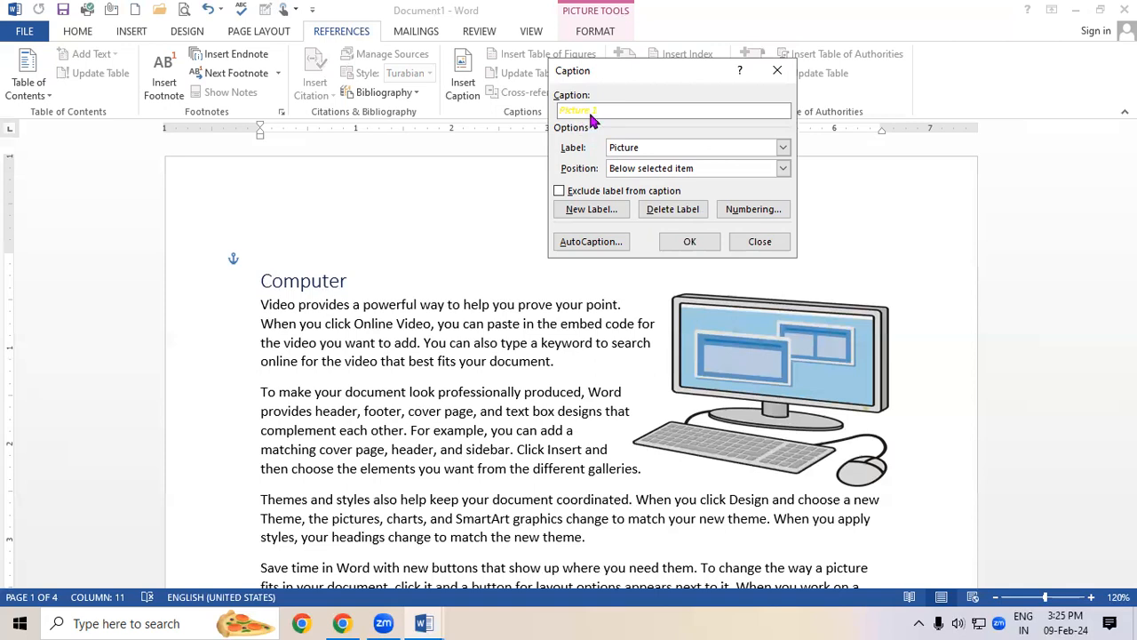
click(669, 241)
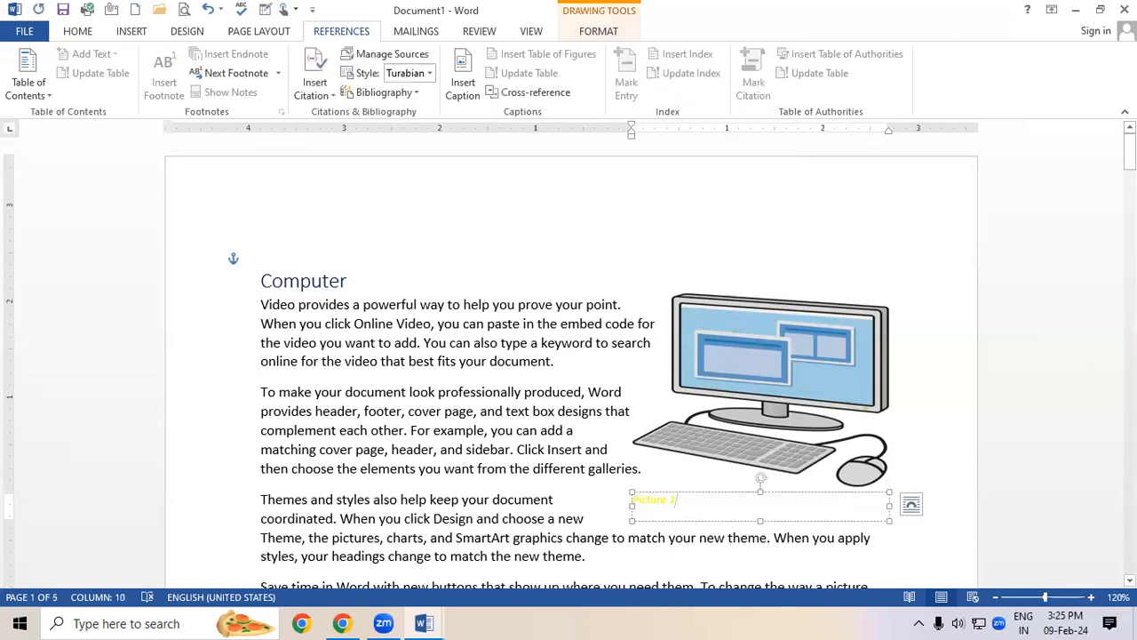
Remove the italic formatting from the computer picture's caption text while keeping it bold
scroll(693, 282, down, 4)
drag(686, 273, 619, 264)
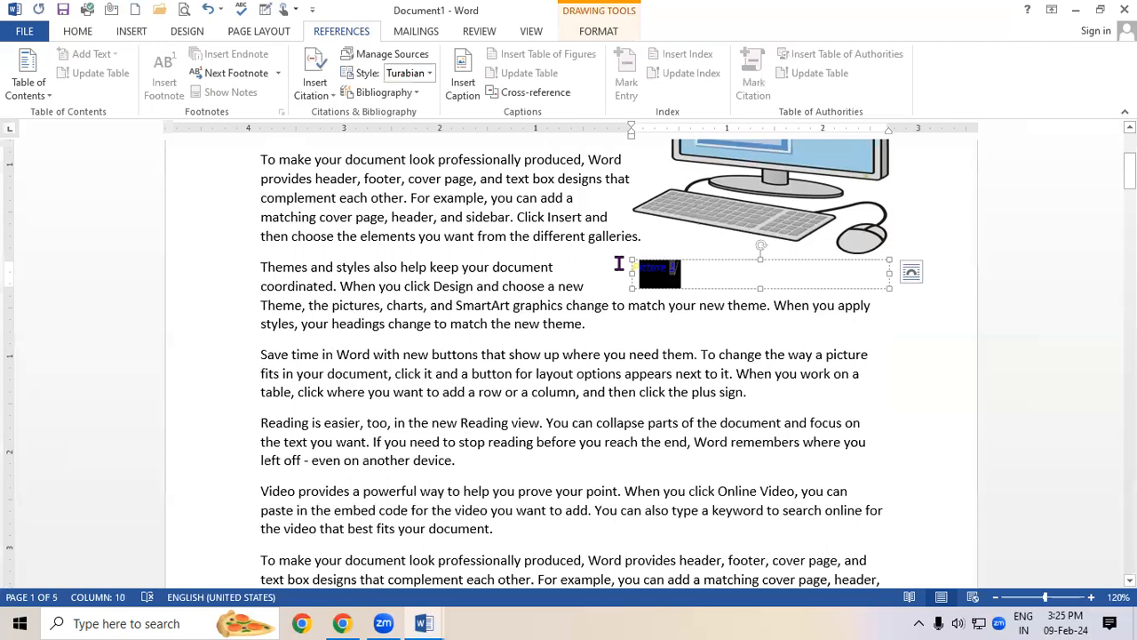
click(78, 32)
click(144, 88)
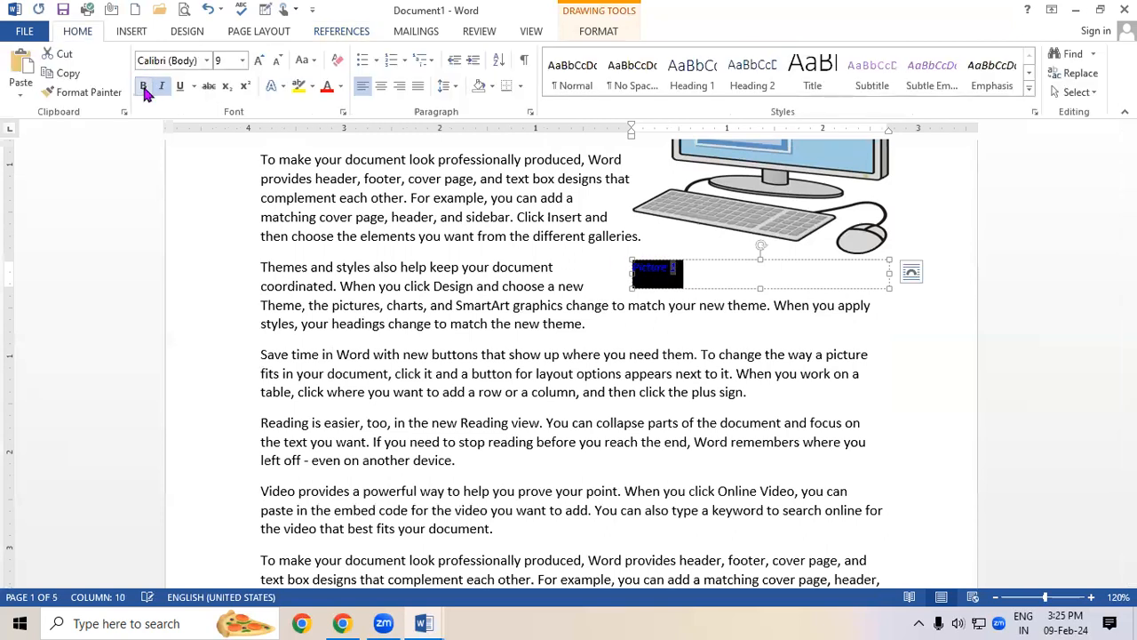
click(145, 89)
click(145, 88)
click(163, 87)
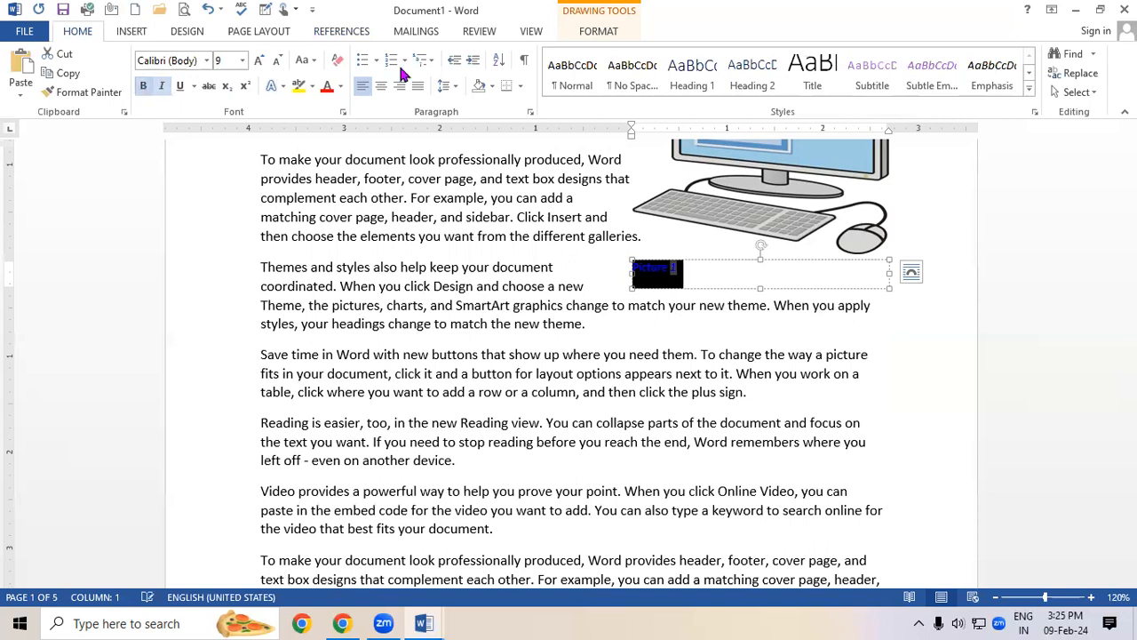
Increase the font size of the computer picture's caption to 18
click(260, 62)
click(259, 62)
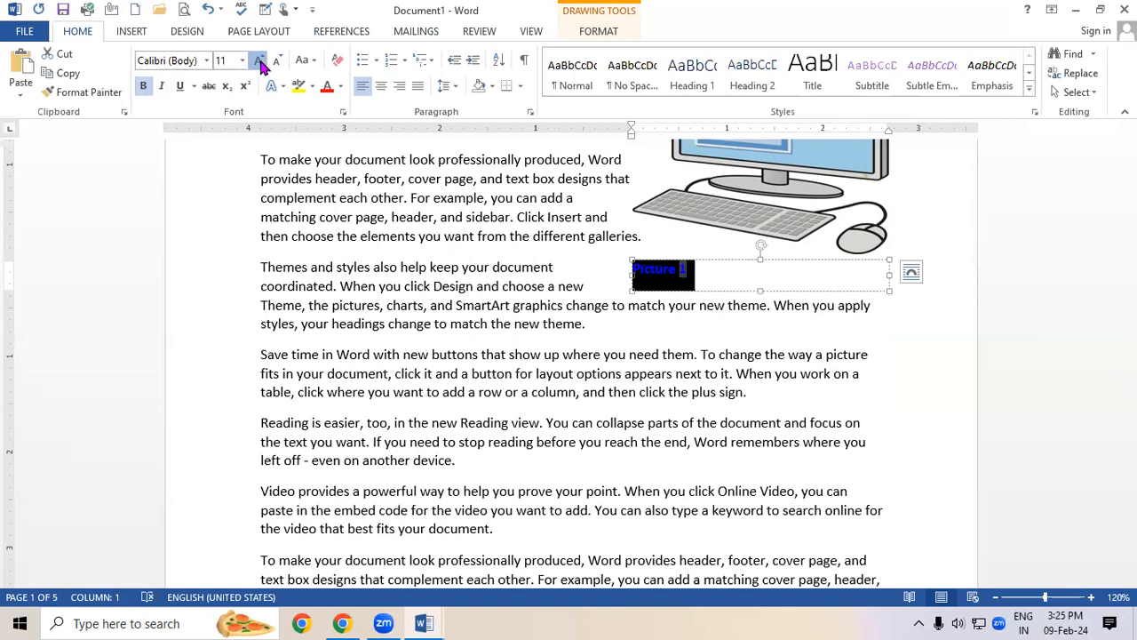
click(259, 63)
click(259, 62)
click(259, 62)
click(260, 63)
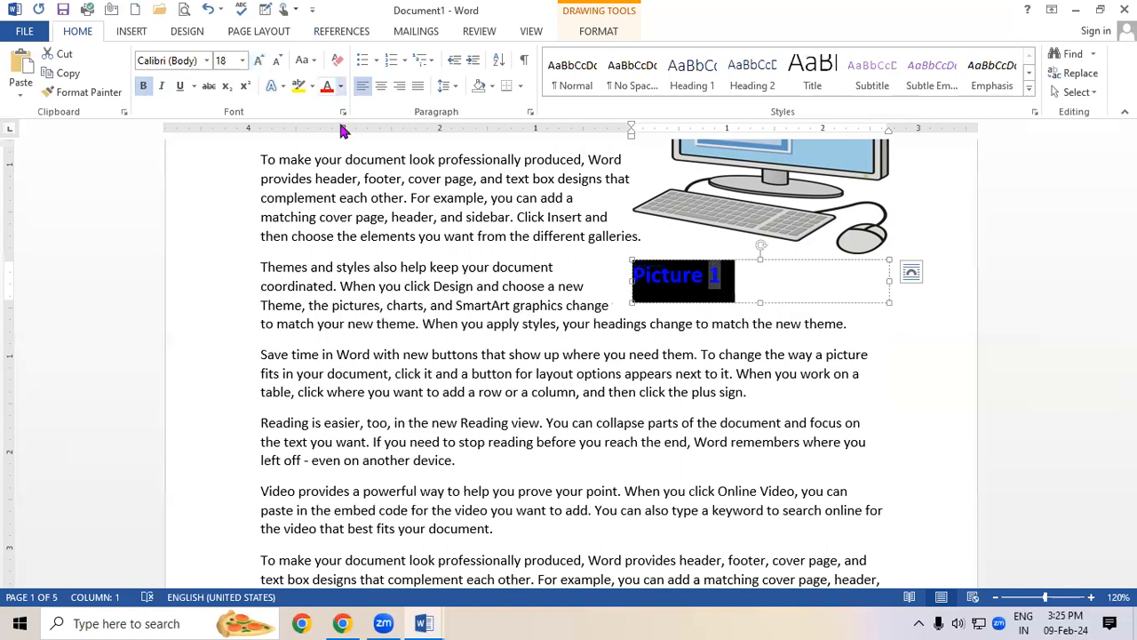
Color the computer picture's caption dark blue and center it in its text box
click(340, 87)
click(377, 140)
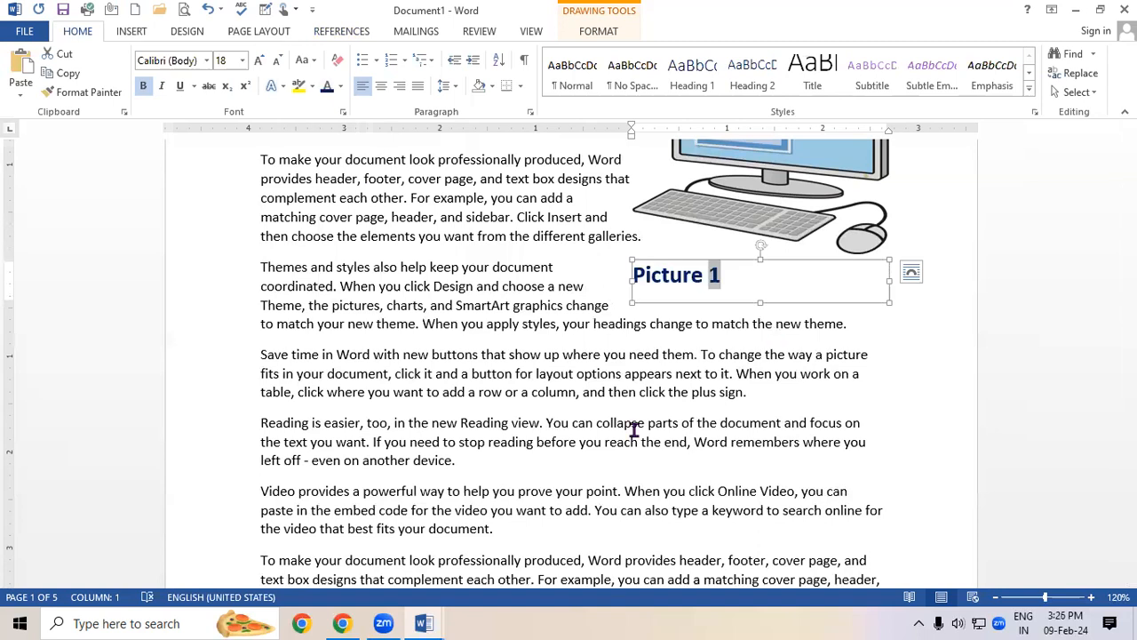
click(380, 86)
click(460, 302)
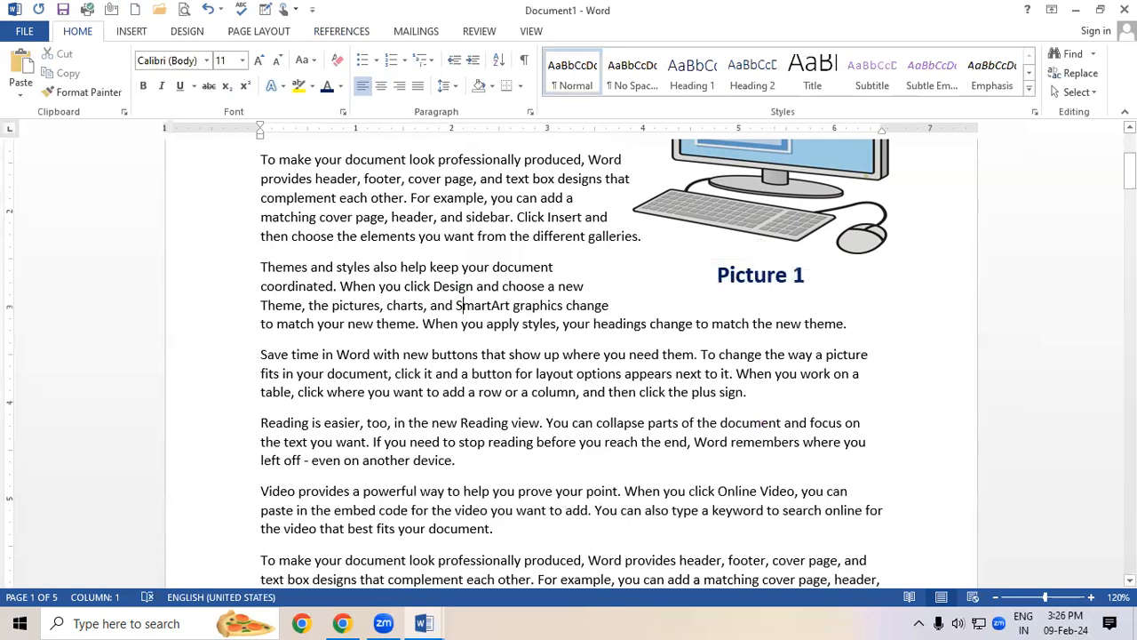
Start another caption with the Picture label for the caption text box below the computer picture
drag(1131, 171, 1131, 161)
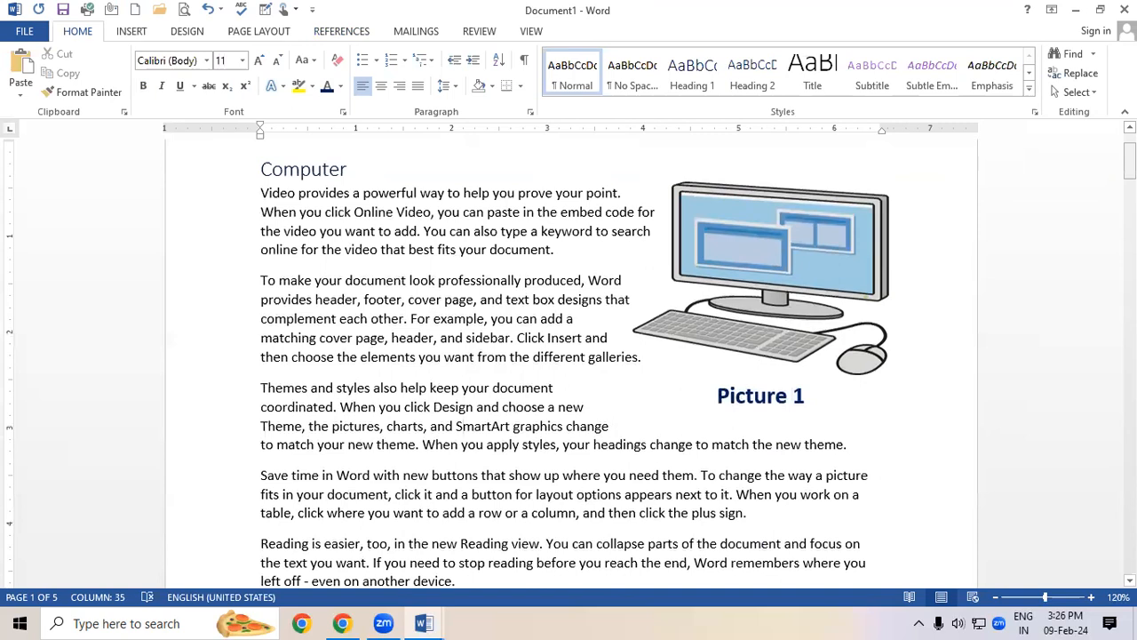
click(803, 396)
click(805, 382)
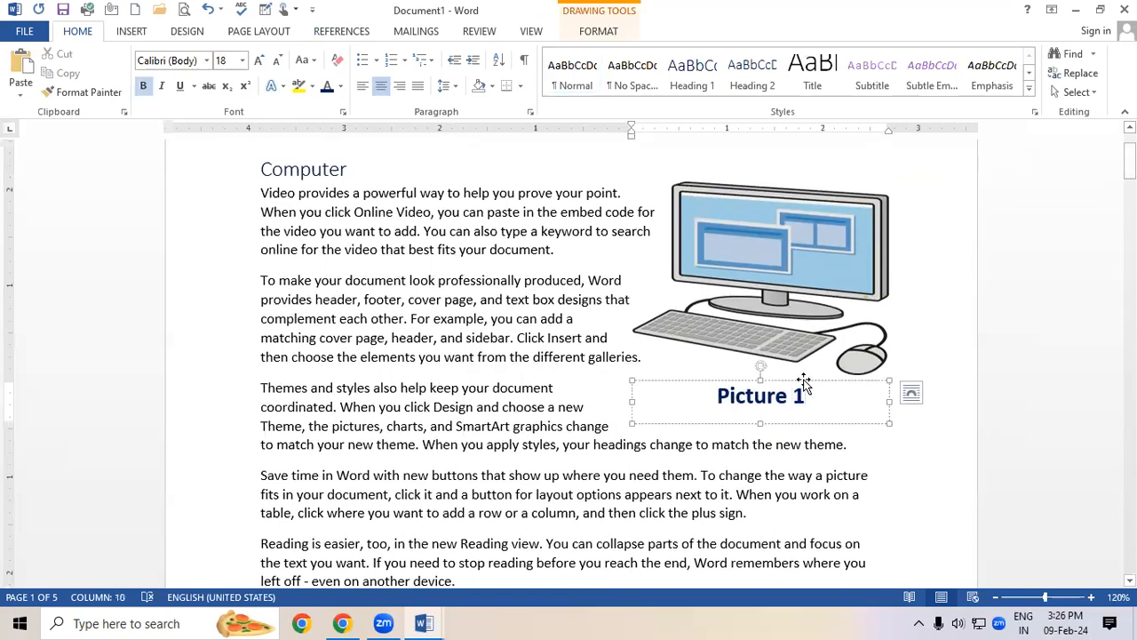
click(804, 382)
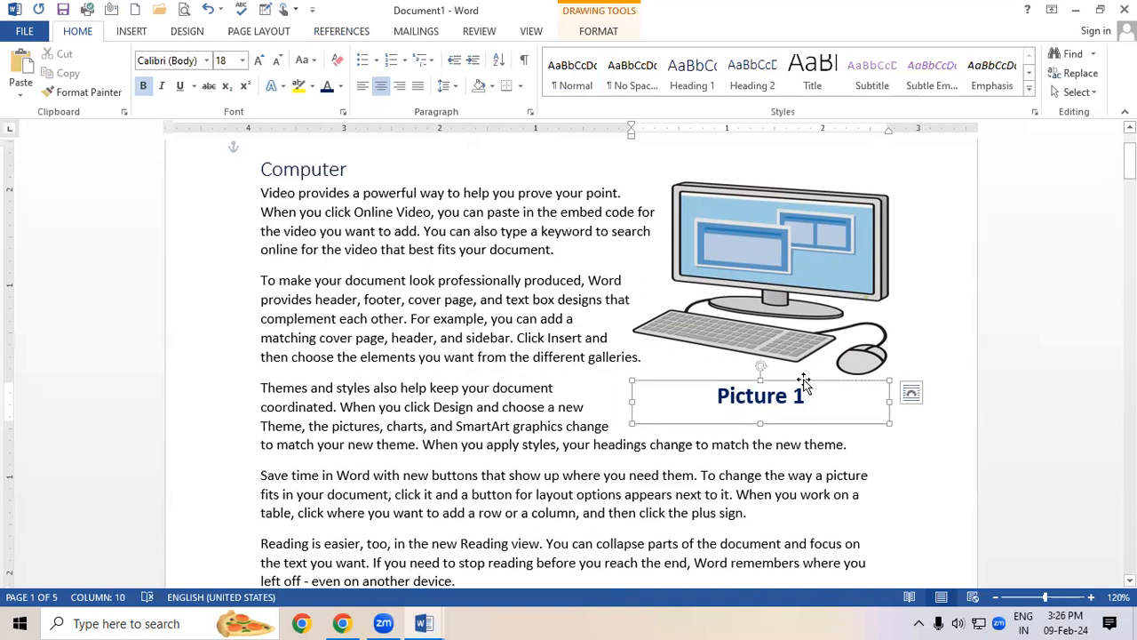
click(359, 36)
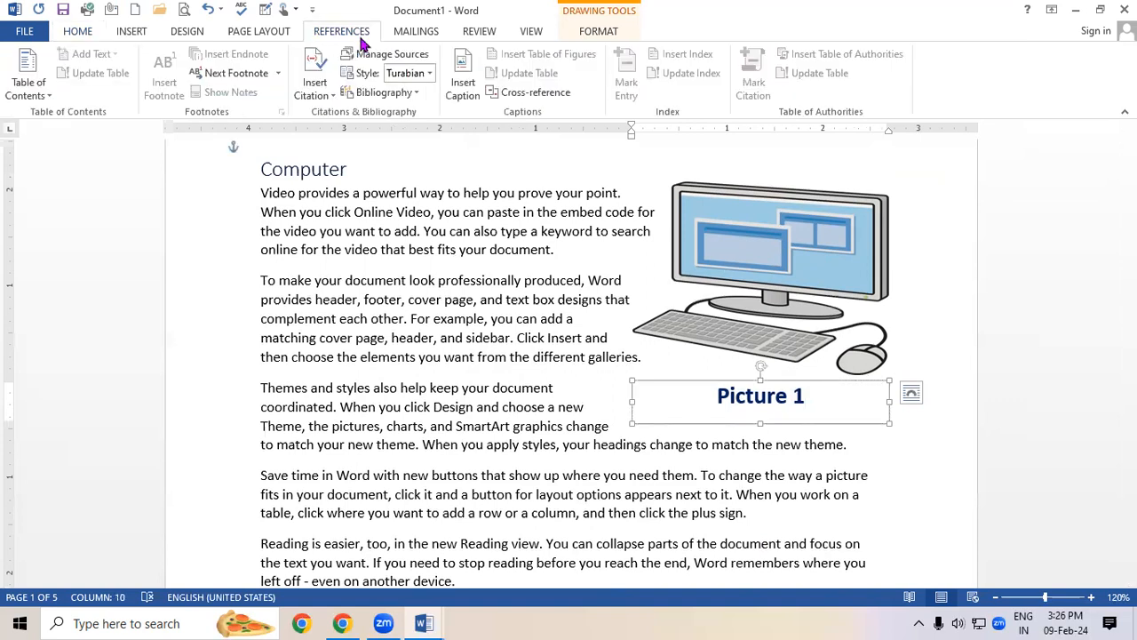
click(469, 97)
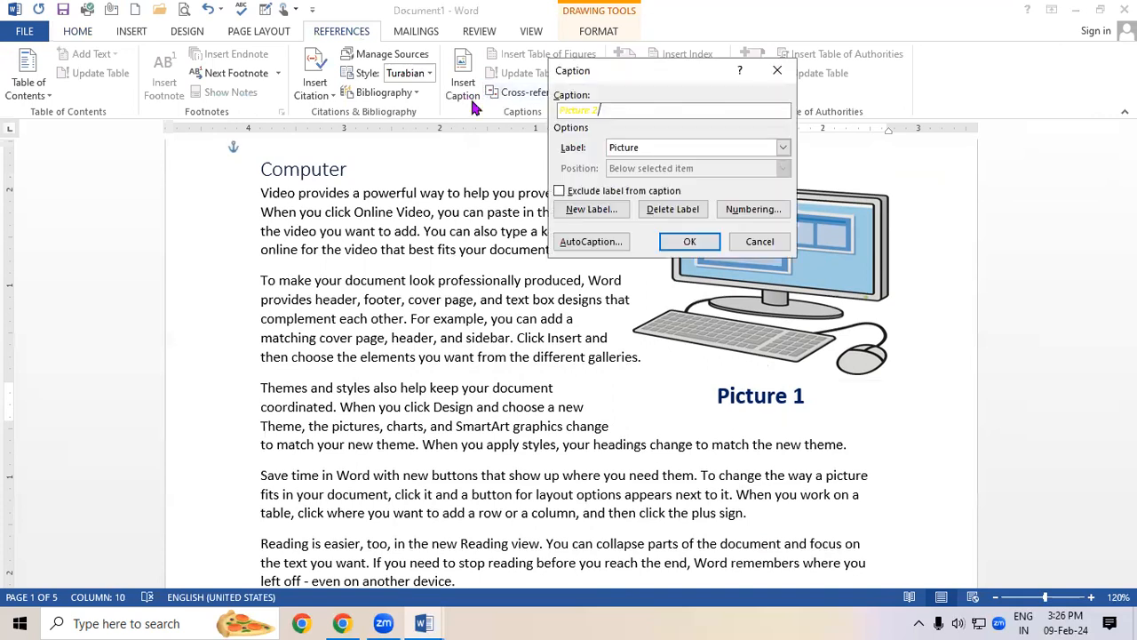
Review the caption numbering formats, keep 1, 2, 3, and insert the additional Picture caption below the existing one
click(734, 215)
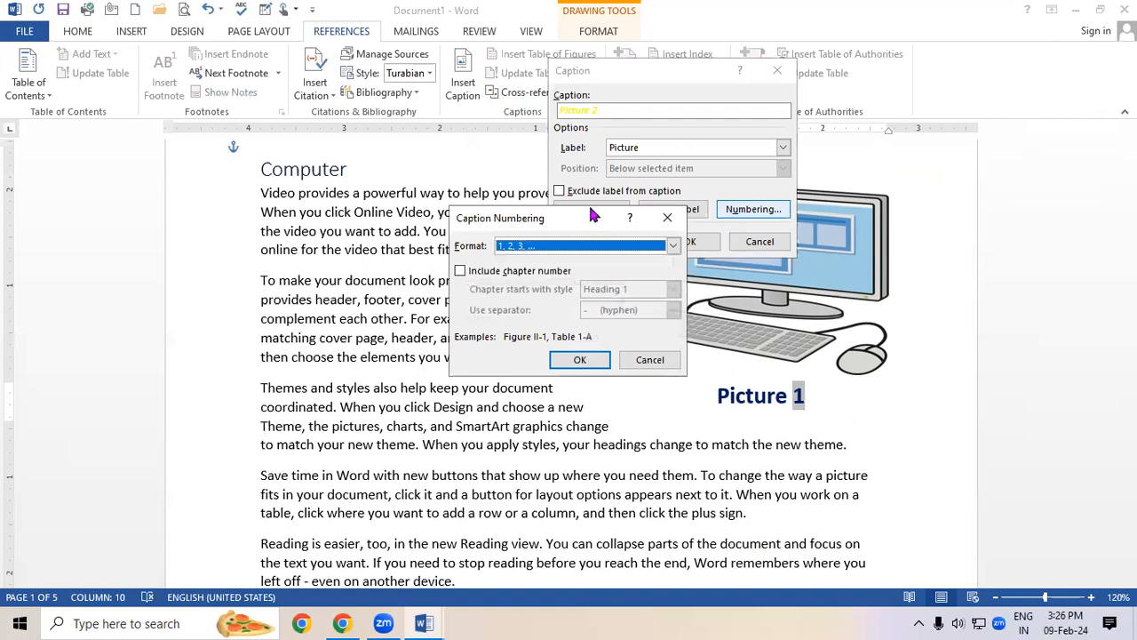
drag(557, 215, 406, 116)
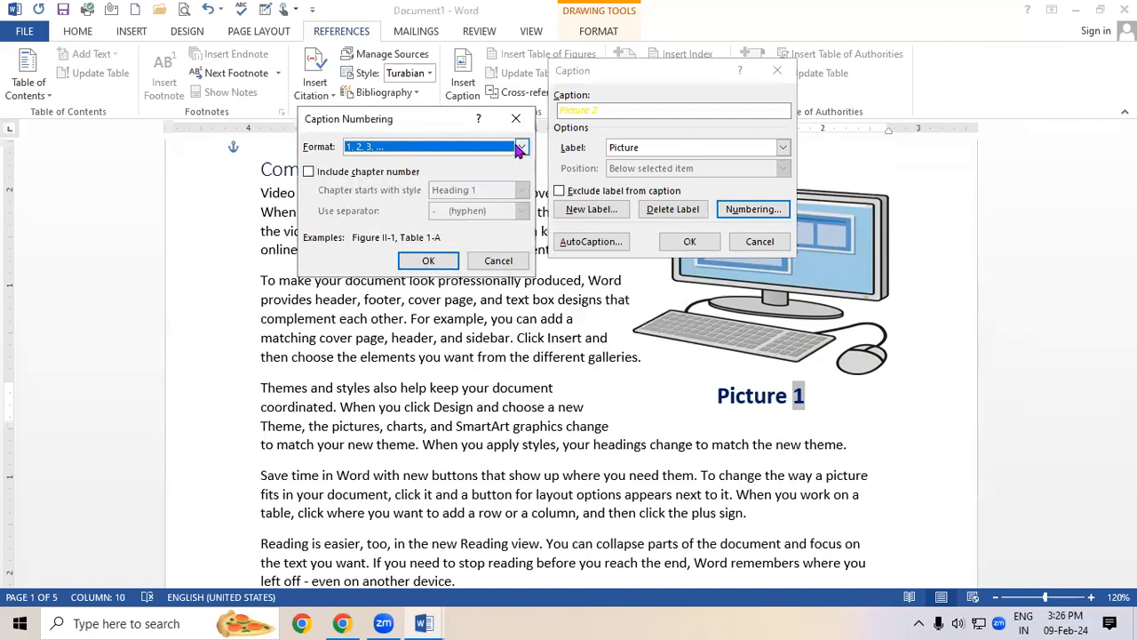
click(522, 148)
scroll(453, 172, down, 1)
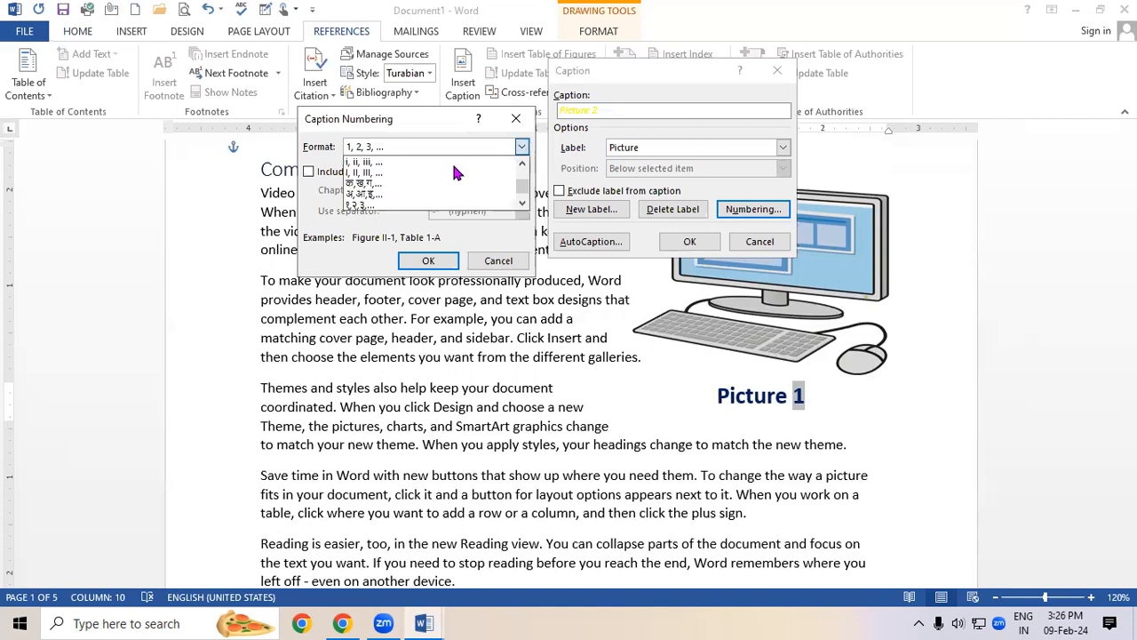
scroll(453, 171, down, 1)
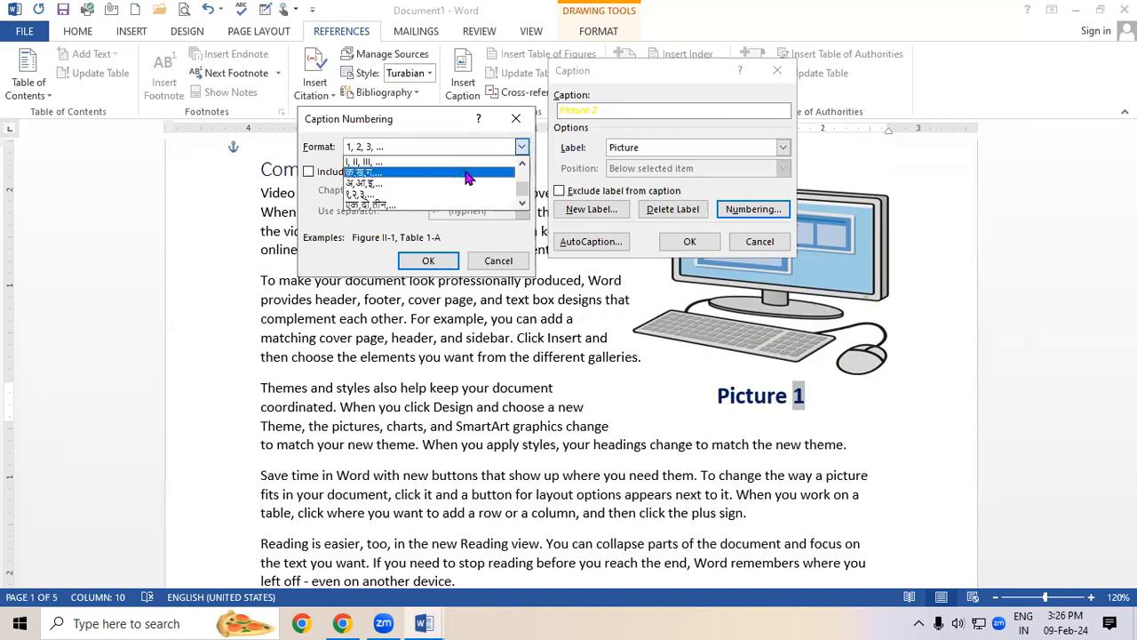
scroll(469, 178, up, 1)
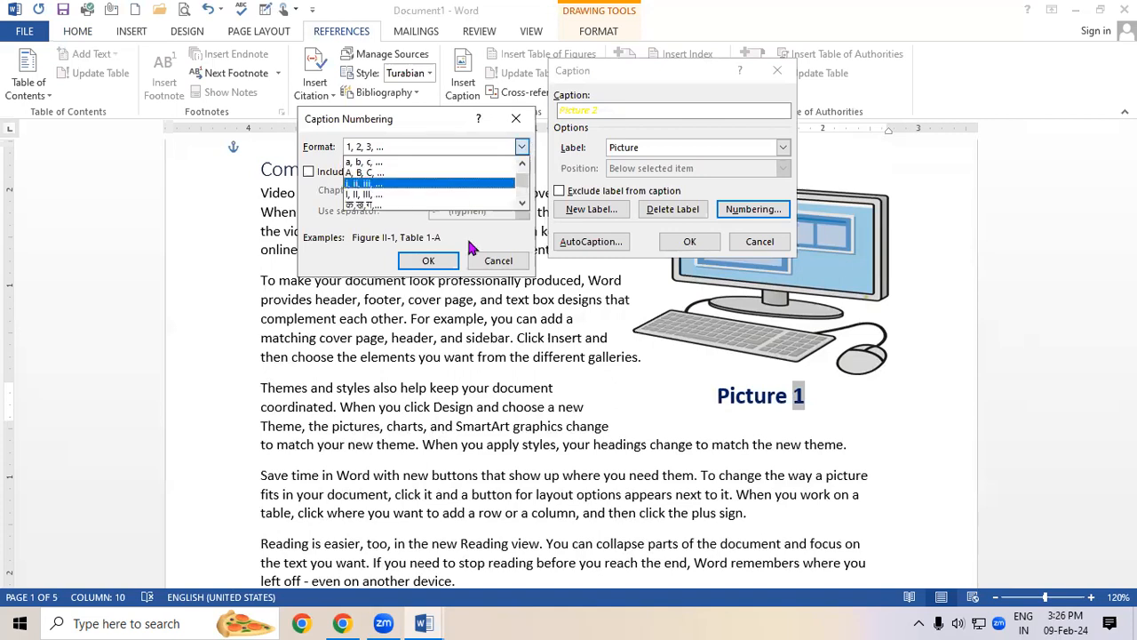
click(429, 261)
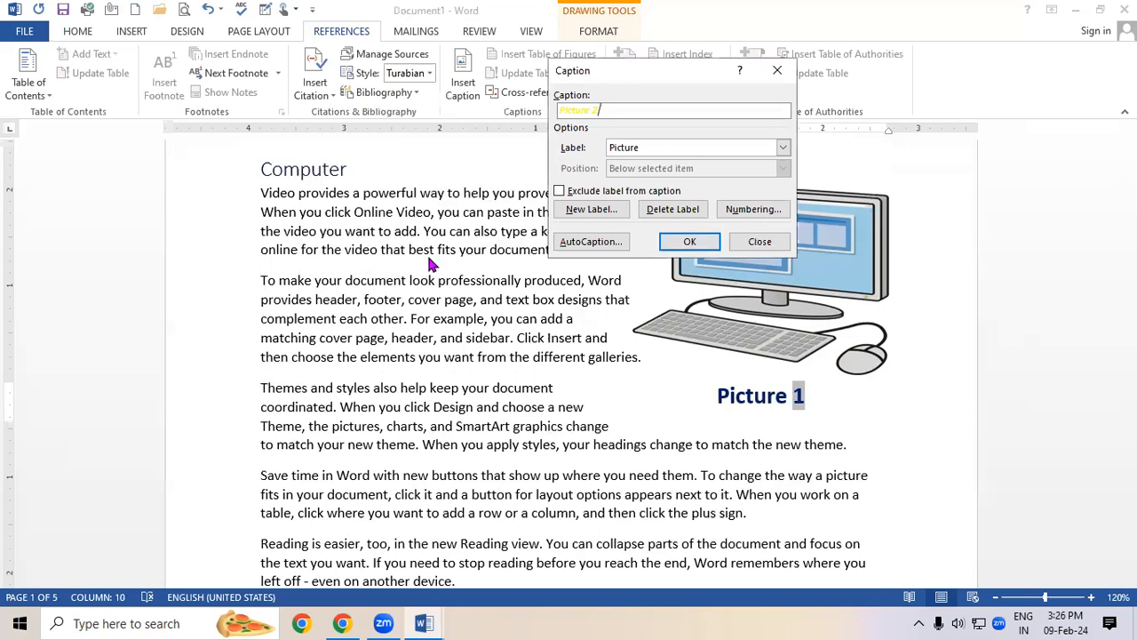
click(689, 240)
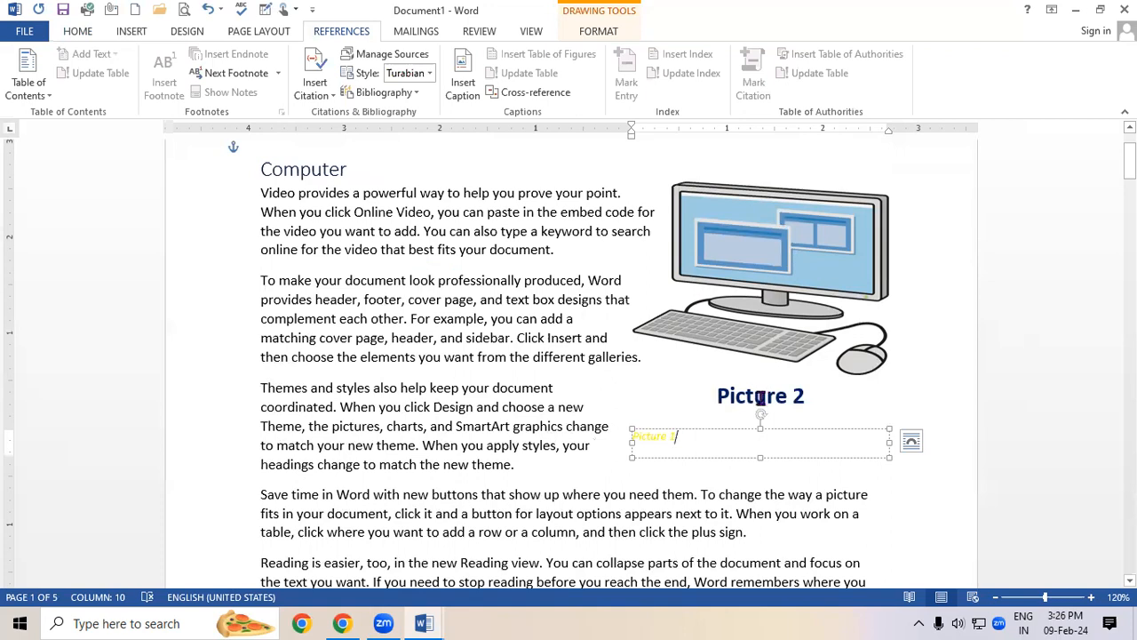
Undo the additional caption inserted below the computer picture's existing caption
key(ctrl+z)
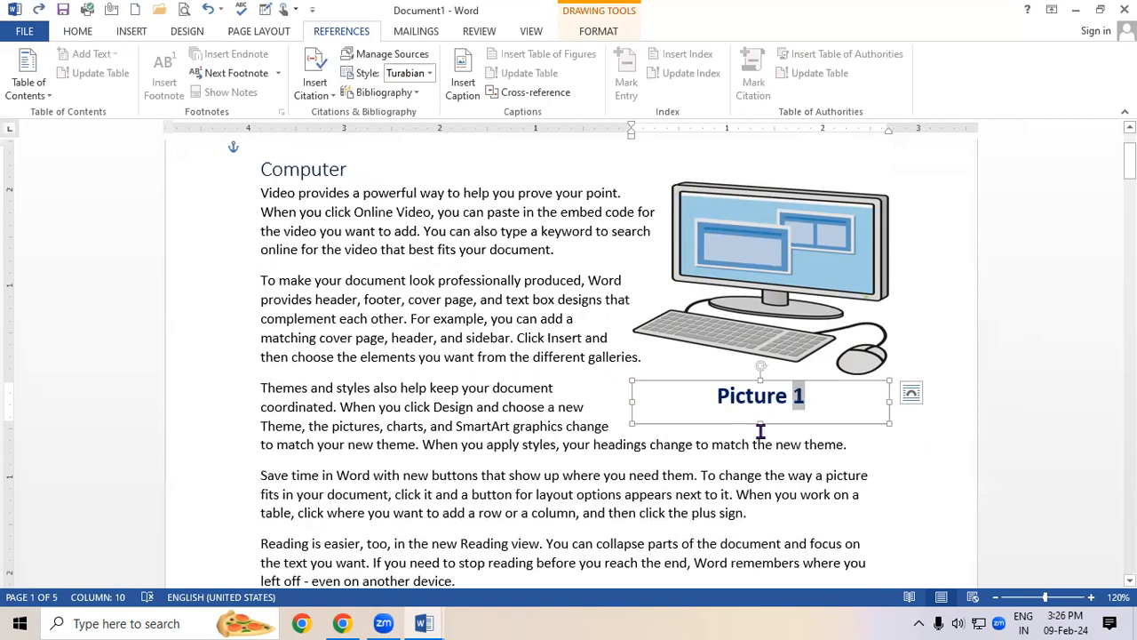
click(780, 419)
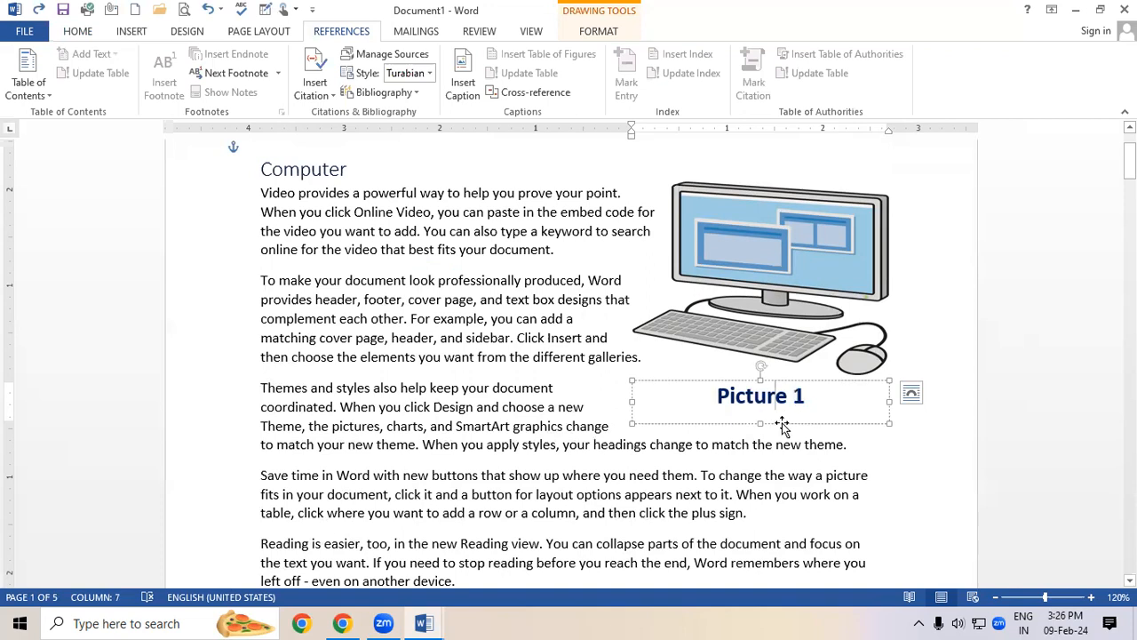
click(583, 320)
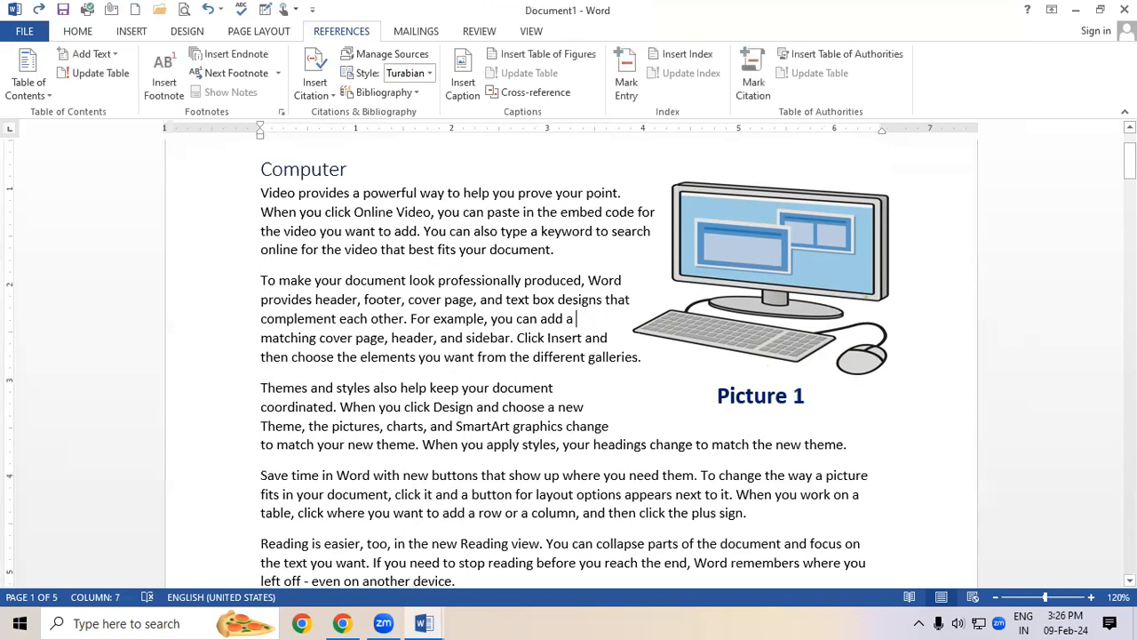
Insert a caption with the Picture label below the picture beside the Input Devices section
scroll(582, 320, down, 3)
drag(1129, 175, 1129, 284)
scroll(752, 284, down, 3)
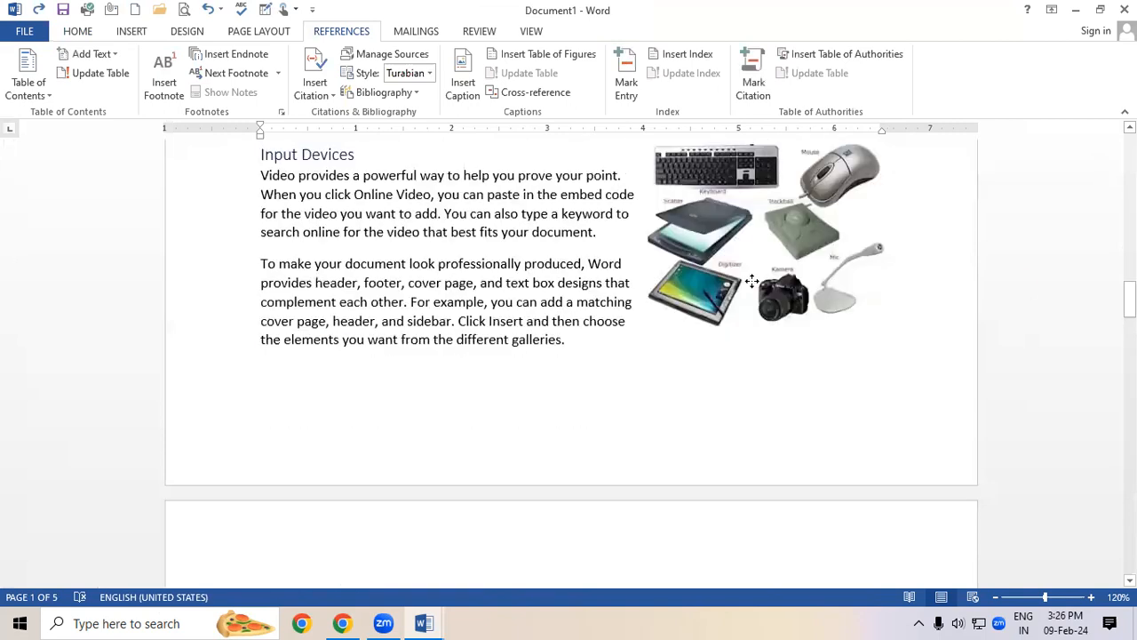
click(752, 282)
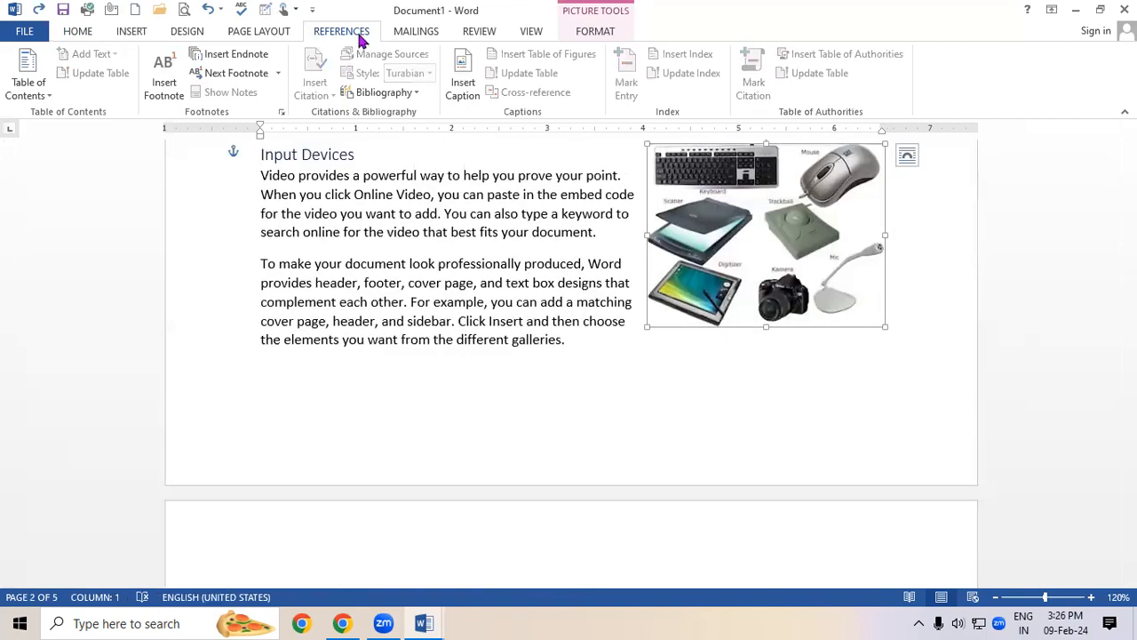
click(455, 92)
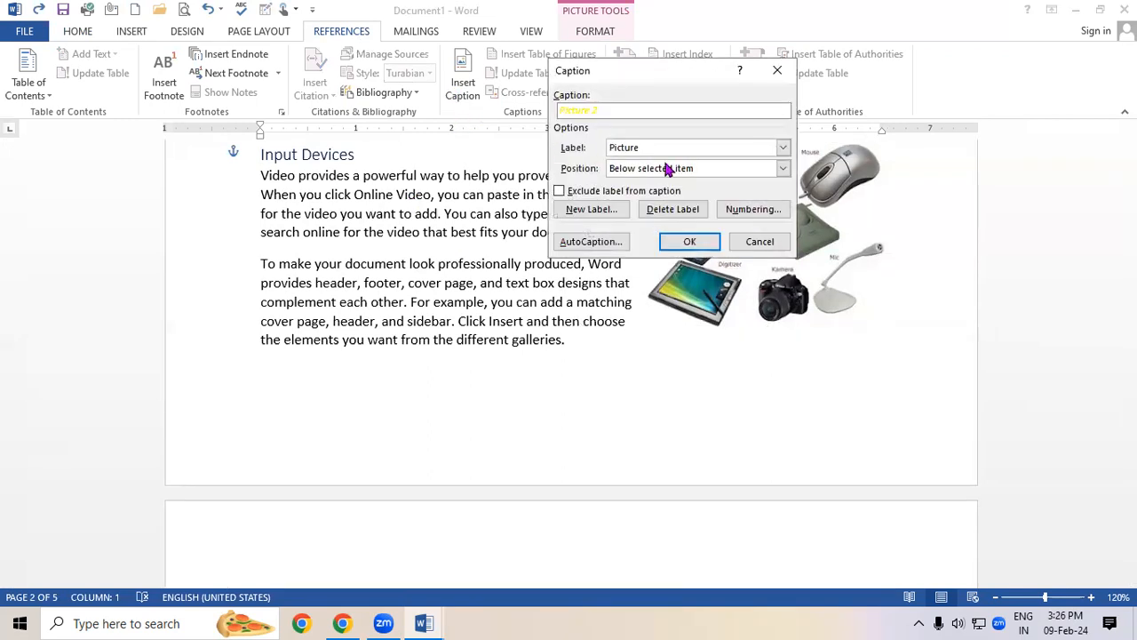
click(700, 243)
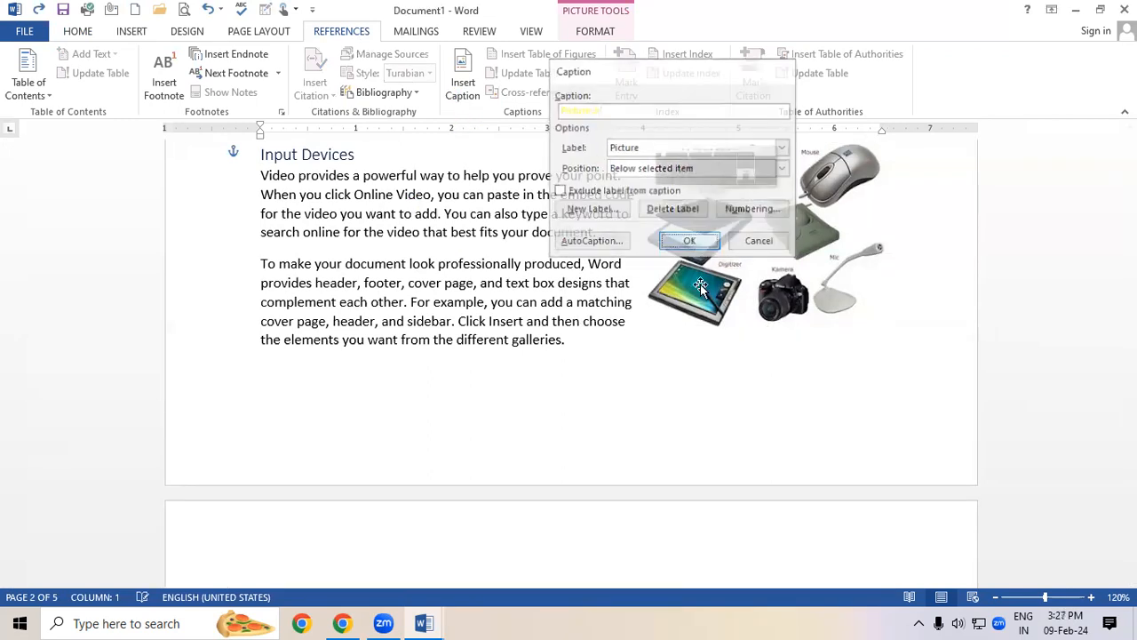
Make the input devices picture's caption bold, remove its italics and raise its font size to 20
drag(642, 338, 623, 338)
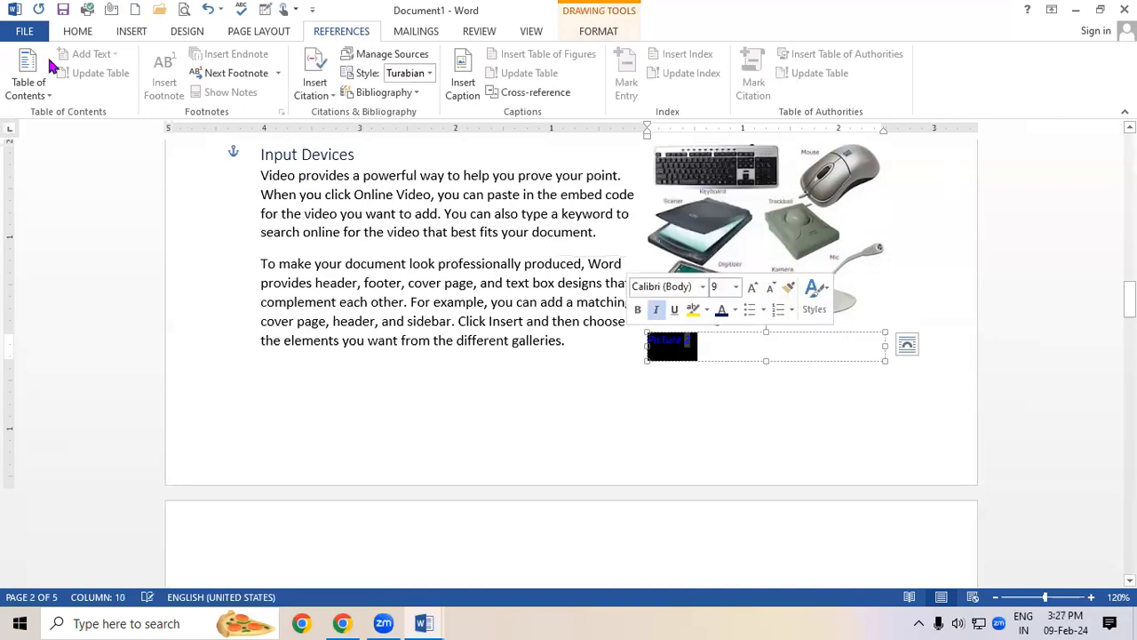
scroll(181, 96, up, 3)
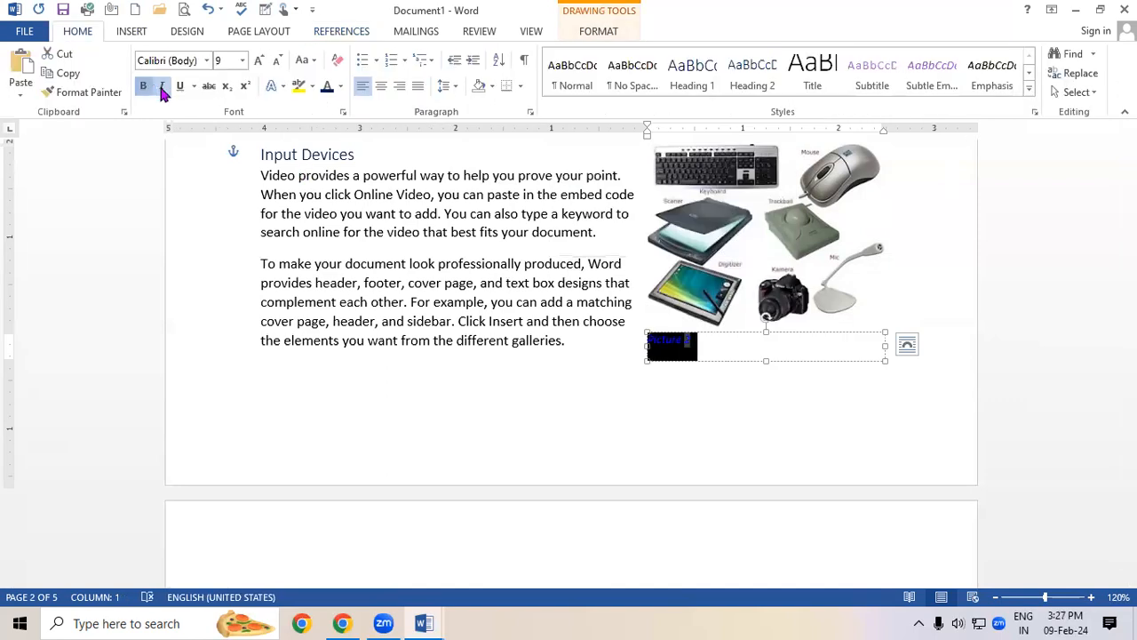
click(261, 61)
click(260, 60)
click(261, 60)
click(261, 60)
click(261, 61)
click(260, 61)
click(260, 61)
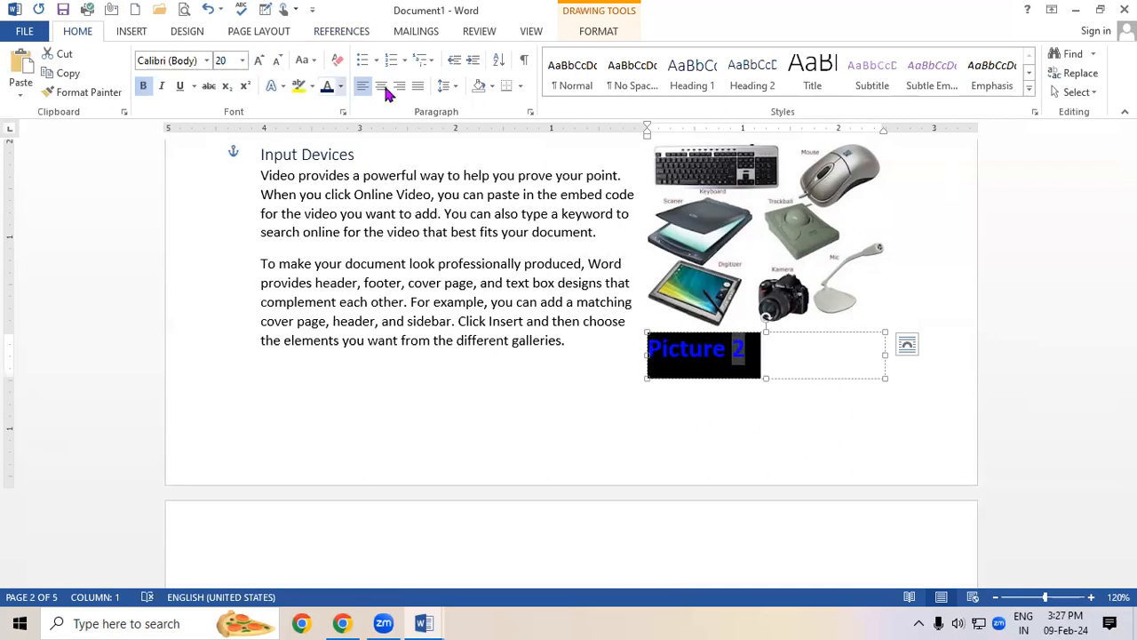
Center the input devices picture's caption in its text box and color it dark blue
click(382, 86)
click(428, 361)
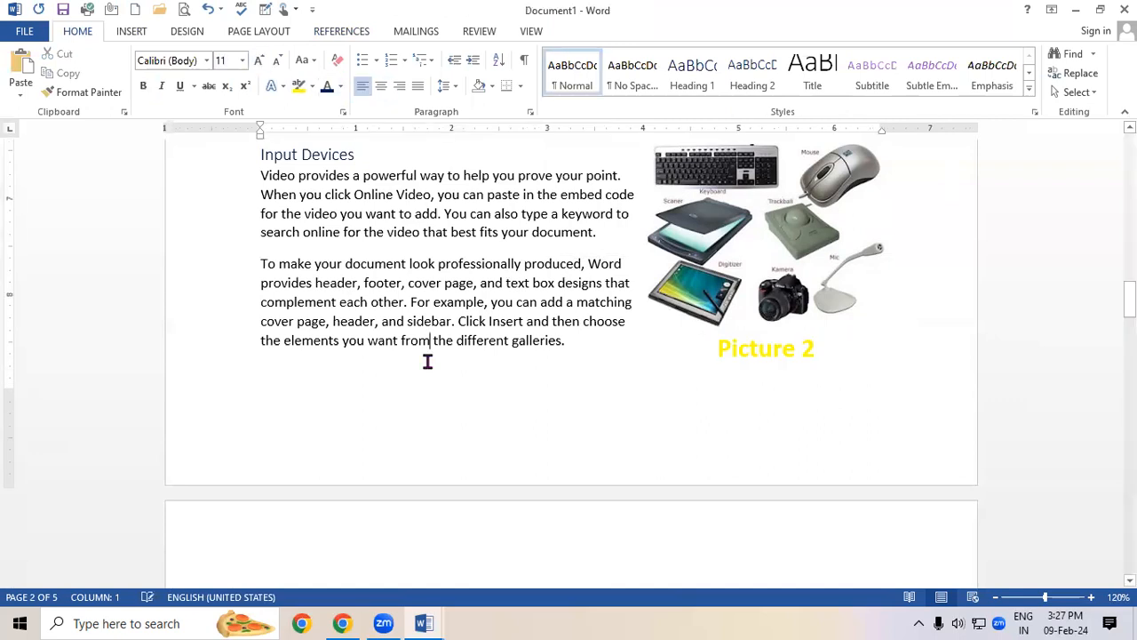
triple_click(729, 351)
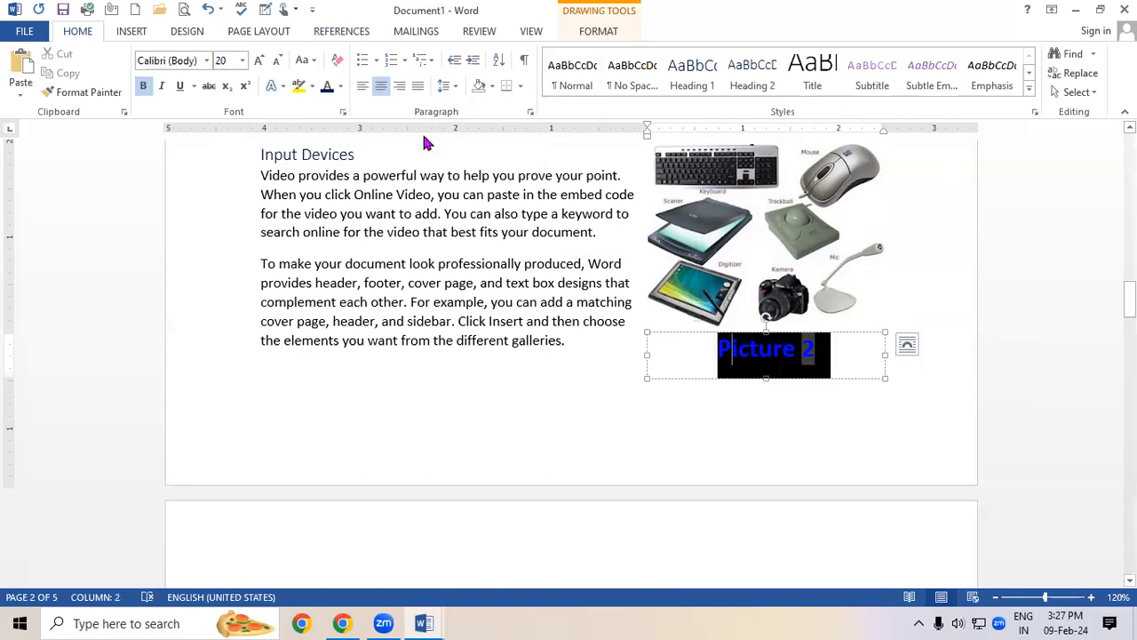
click(406, 284)
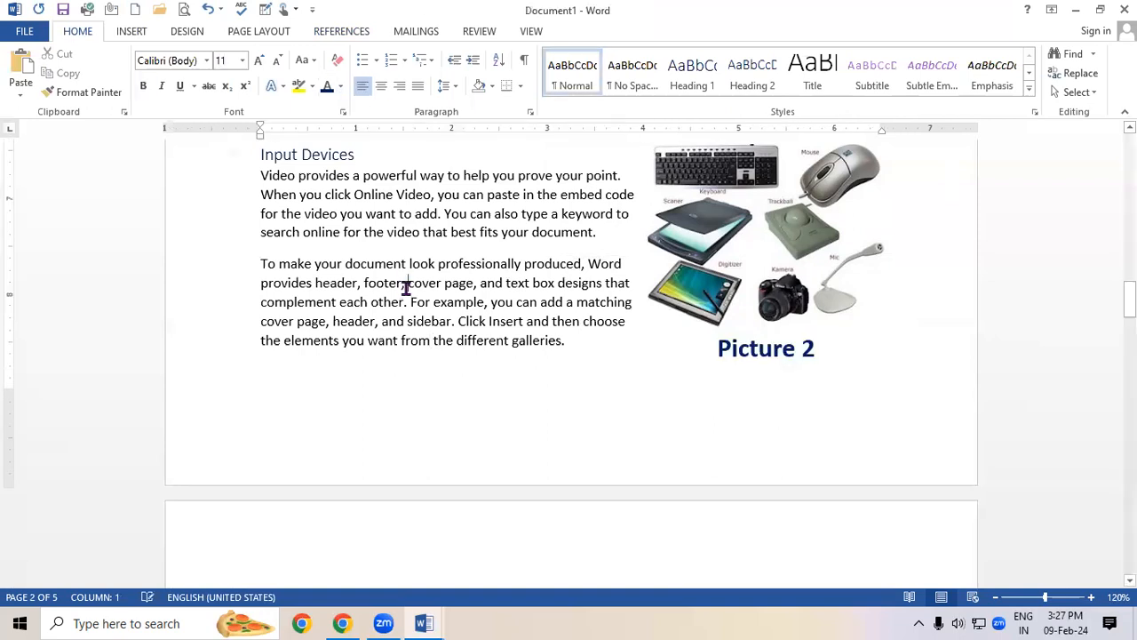
Insert a caption with the Picture label below the motherboard picture in the Processing Devices section
scroll(399, 284, up, 3)
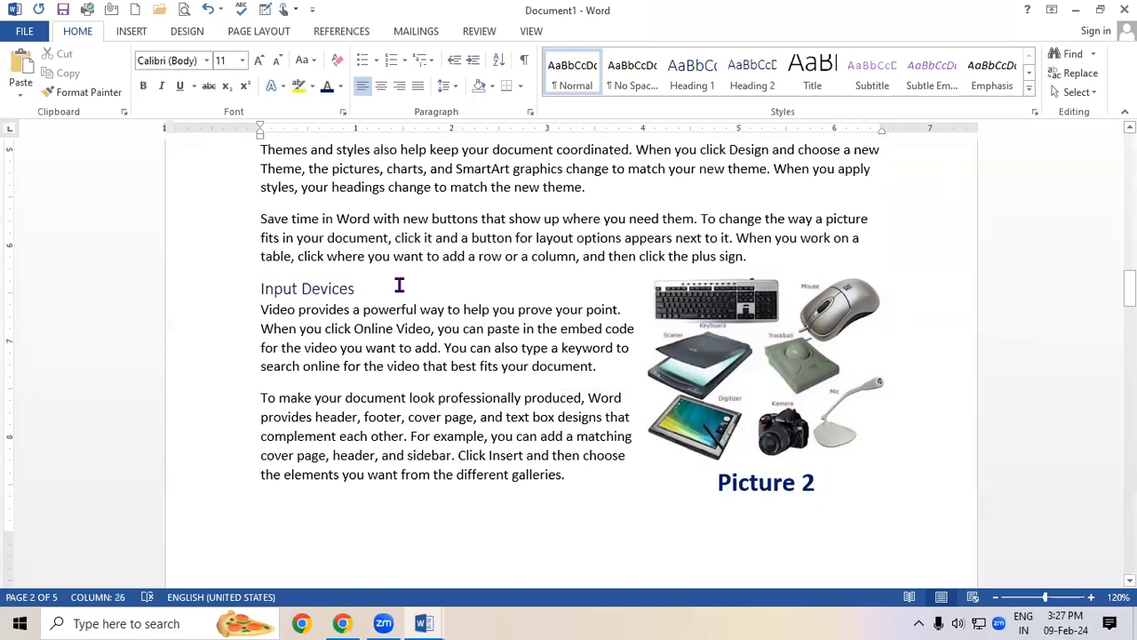
scroll(780, 299, down, 4)
scroll(571, 355, down, 5)
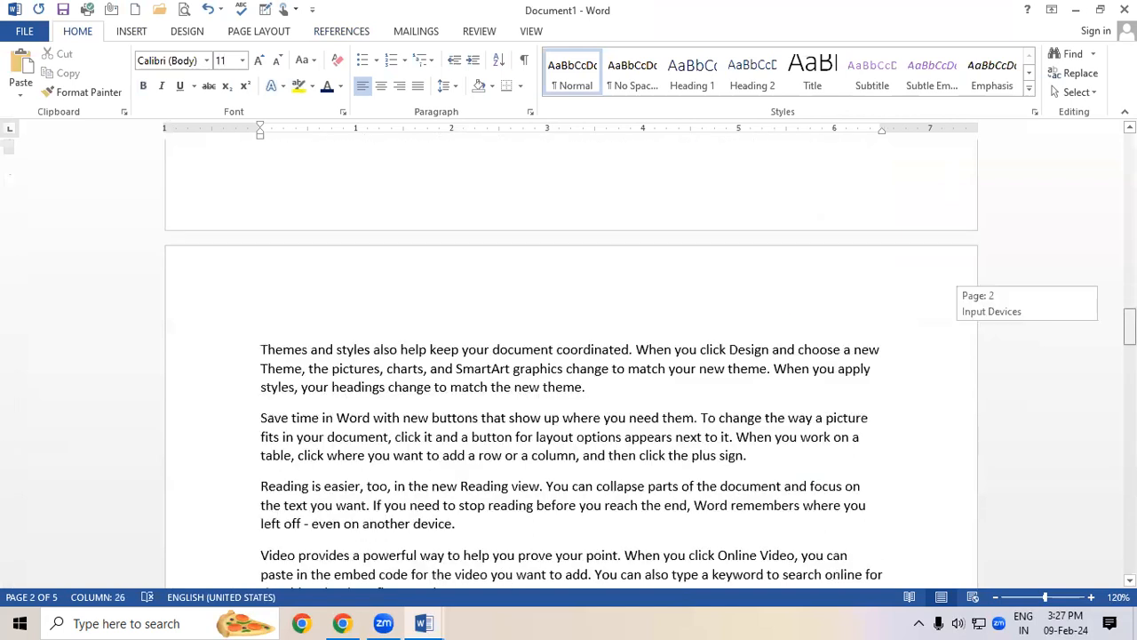
scroll(572, 355, down, 15)
scroll(814, 249, down, 15)
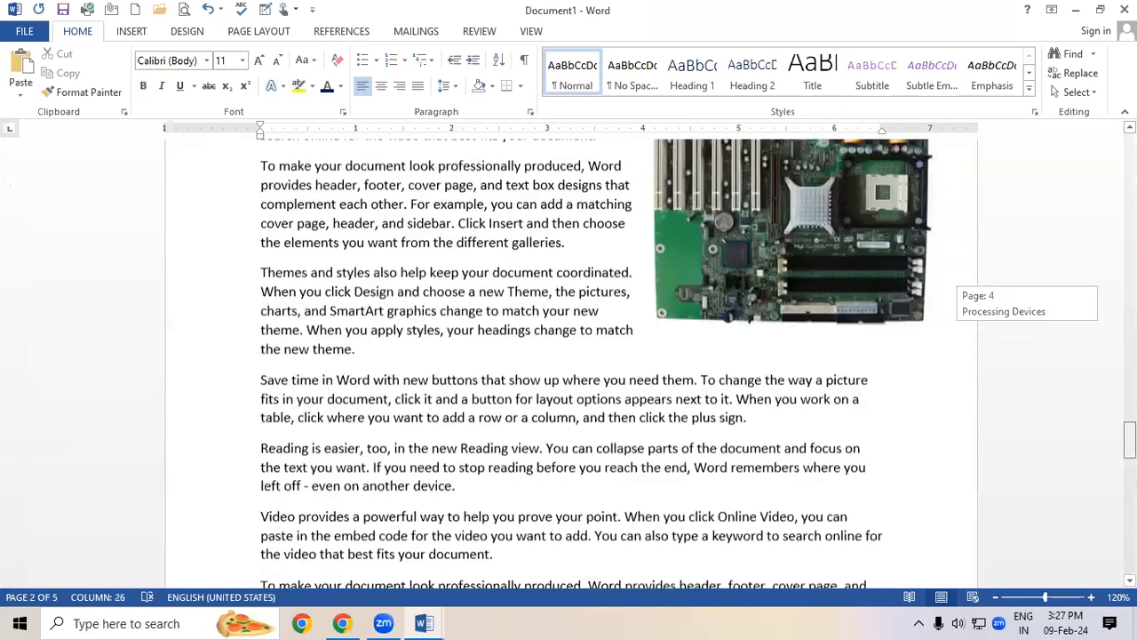
click(814, 248)
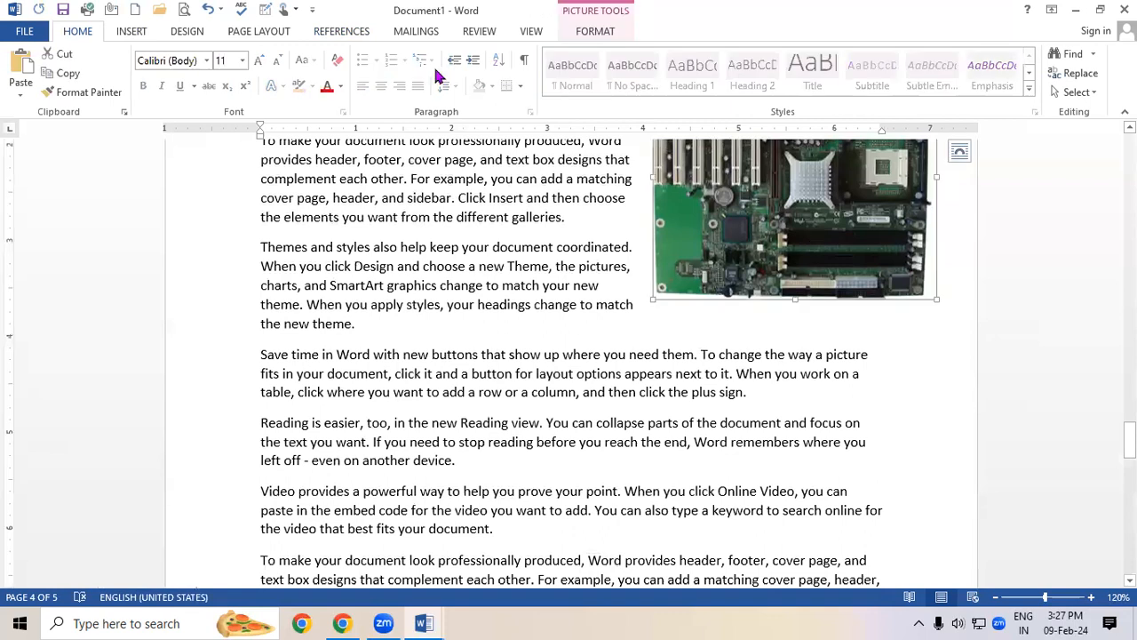
click(363, 36)
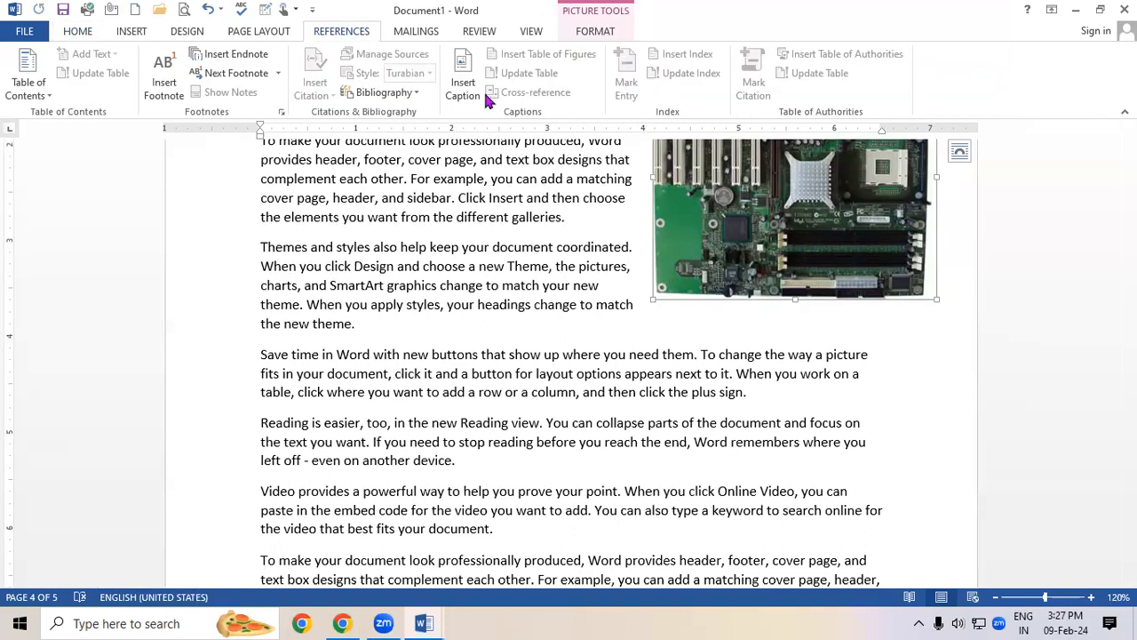
click(477, 94)
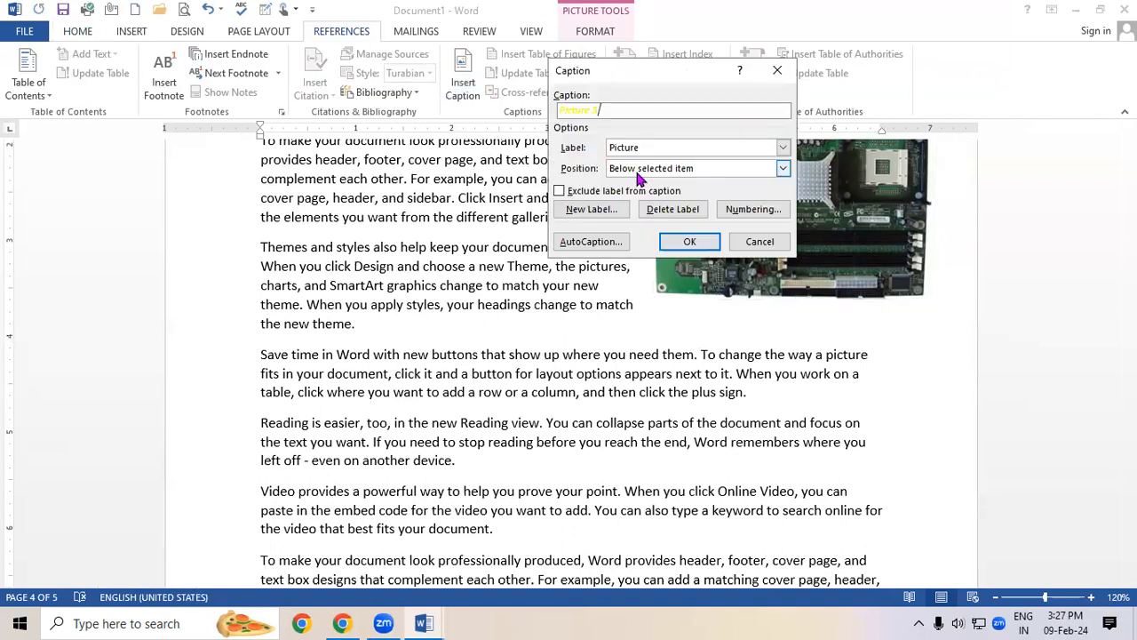
click(690, 241)
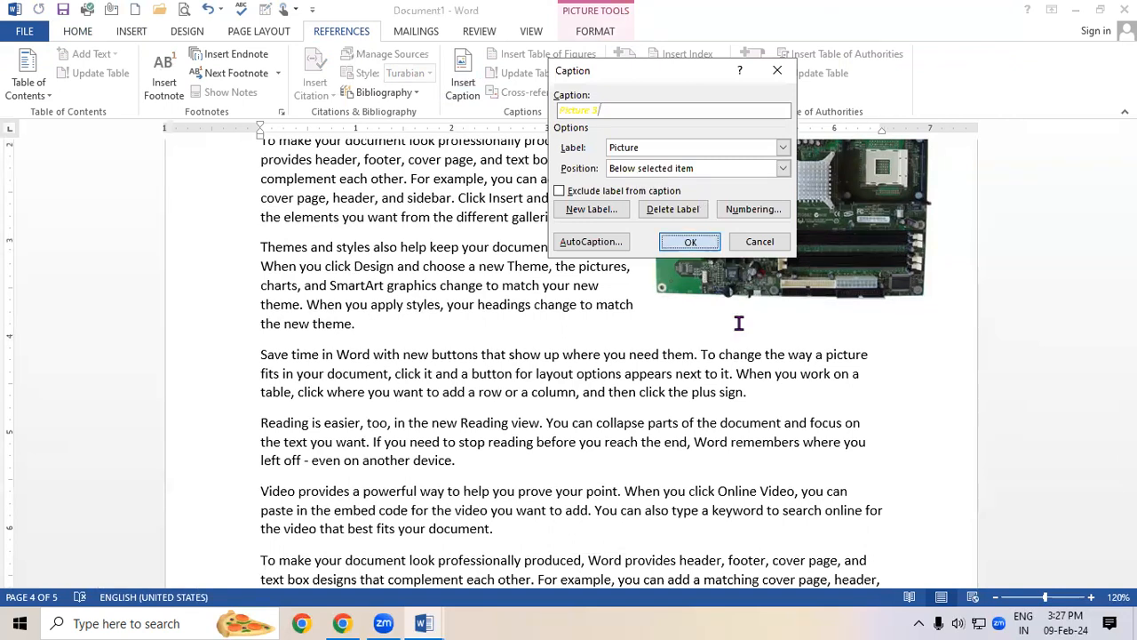
Make the motherboard picture's caption bold, remove its italics and color it dark blue
click(86, 36)
click(144, 86)
click(164, 87)
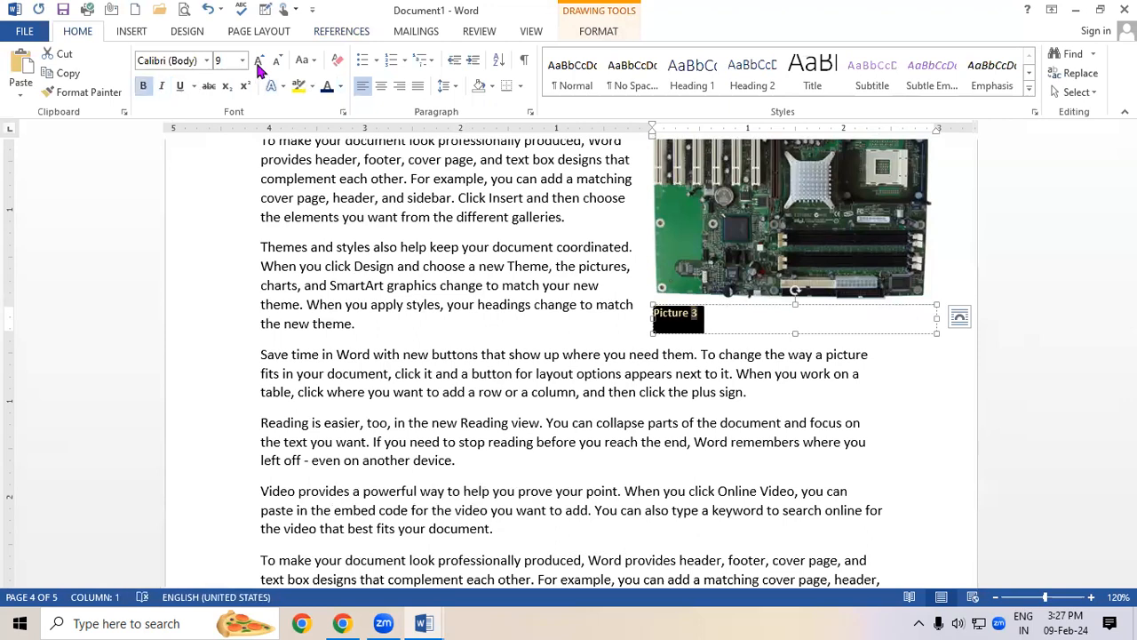
Raise the motherboard caption's font size to 22 and center it in its text box
click(259, 67)
click(259, 68)
click(259, 67)
click(258, 67)
click(258, 67)
click(259, 68)
click(258, 68)
click(258, 67)
click(259, 68)
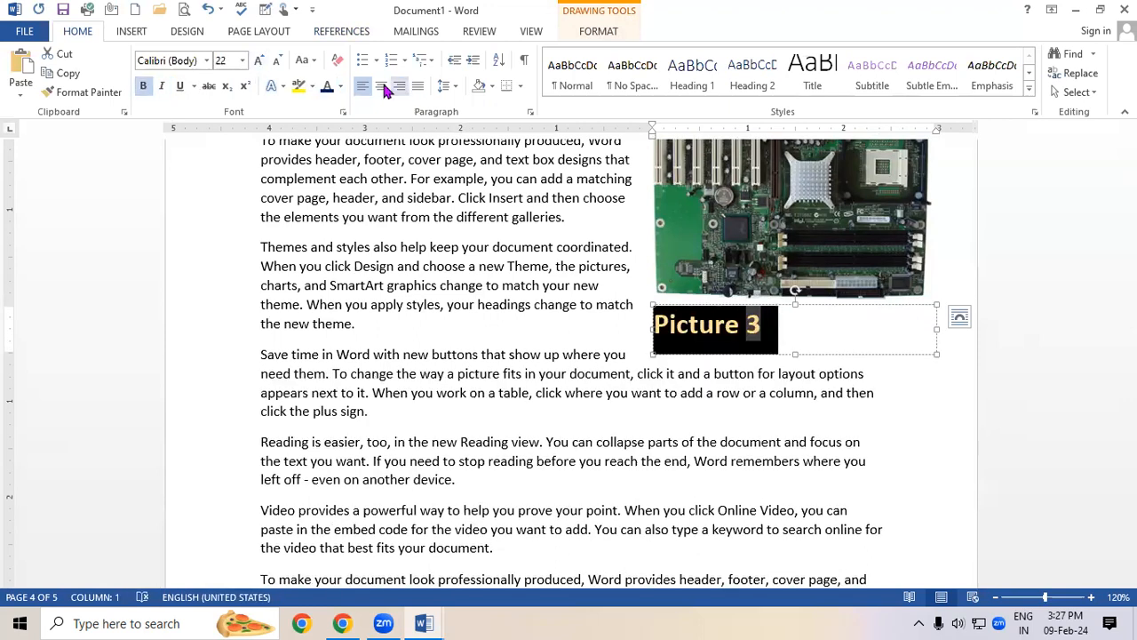
click(387, 234)
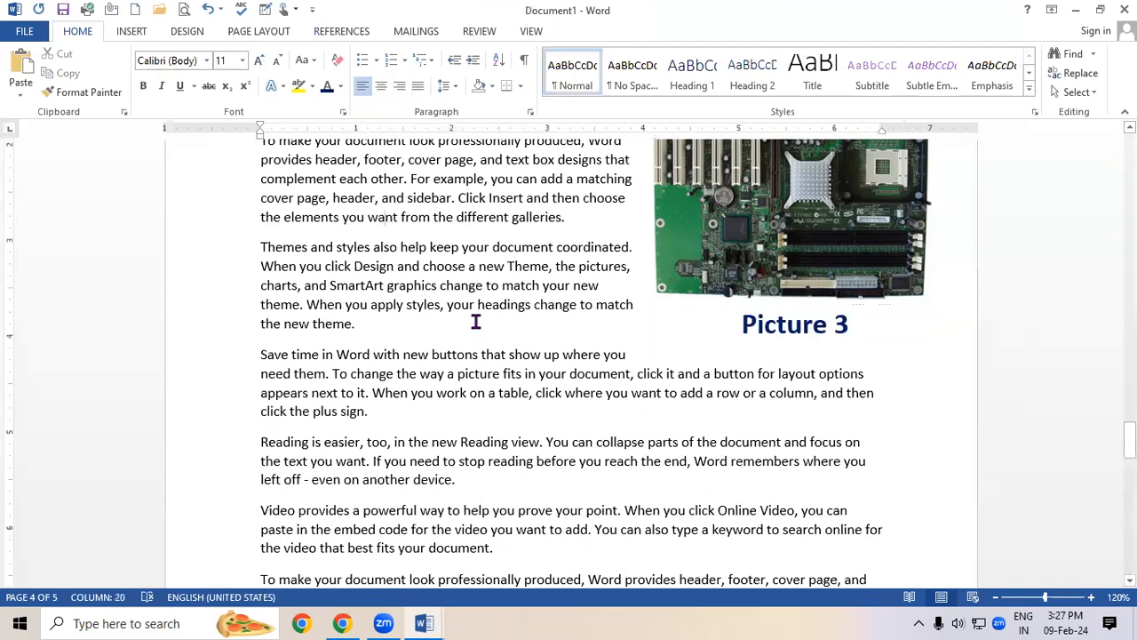
scroll(476, 322, up, 2)
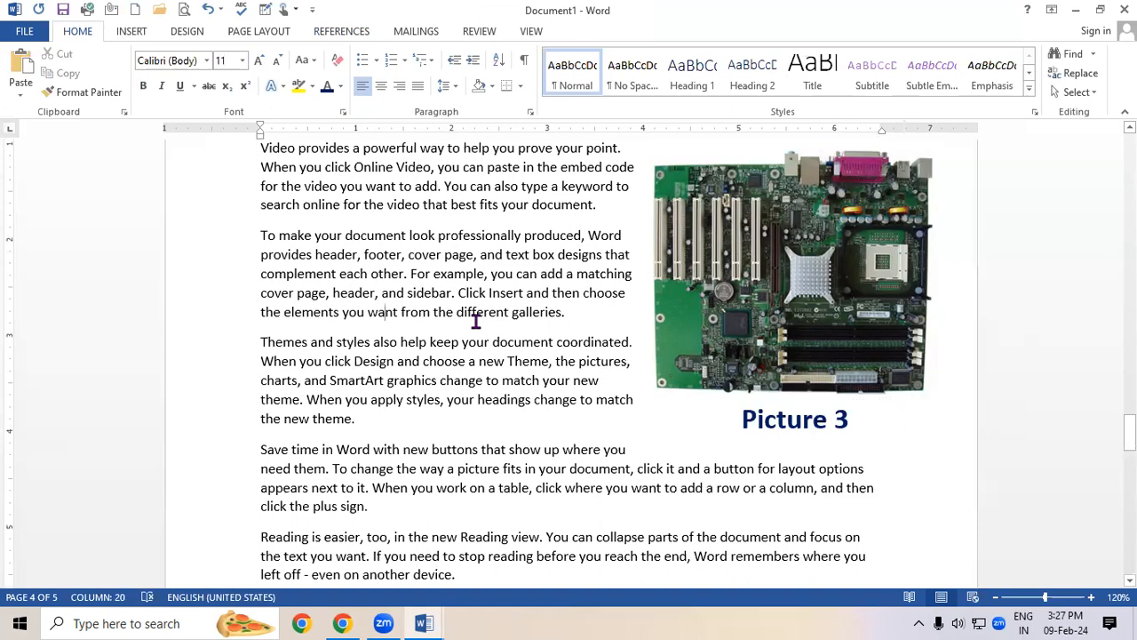
click(869, 306)
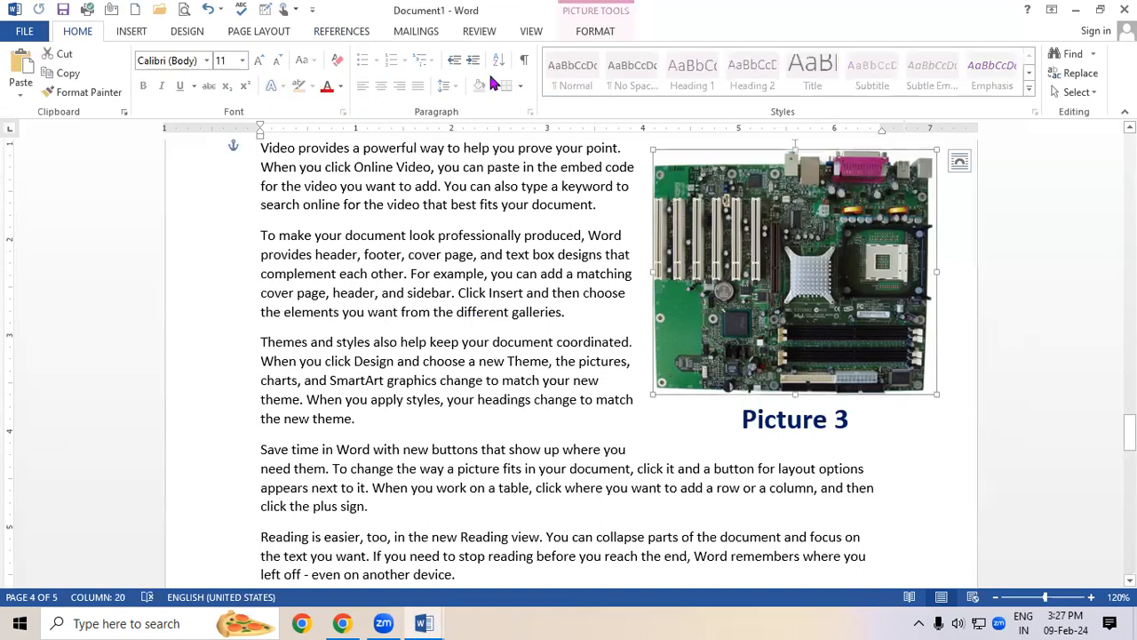
click(342, 31)
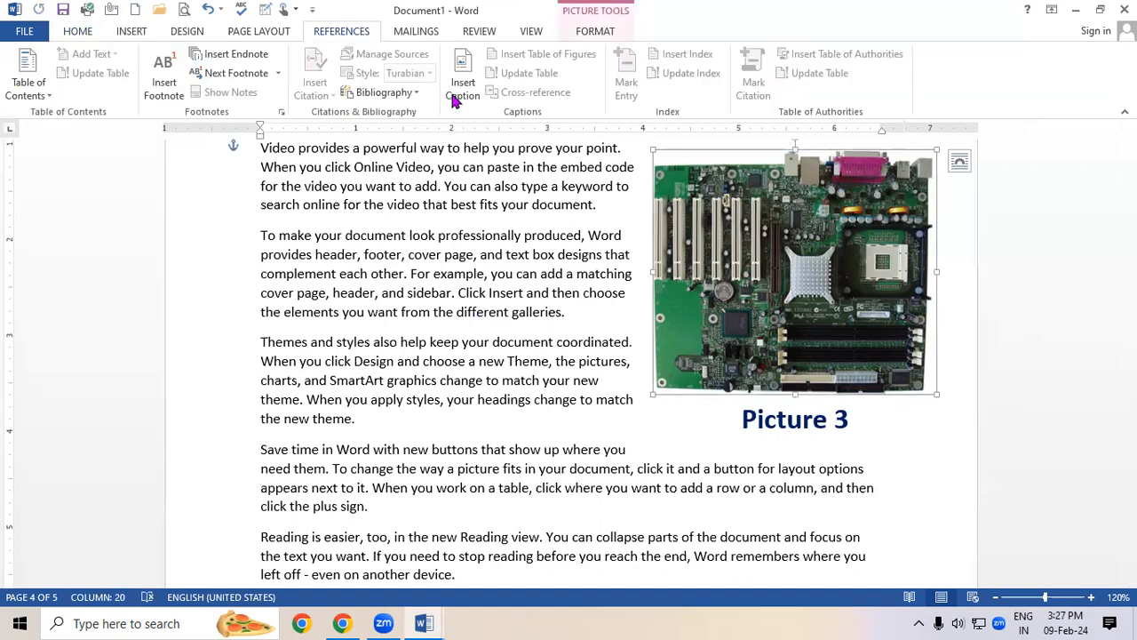
click(461, 87)
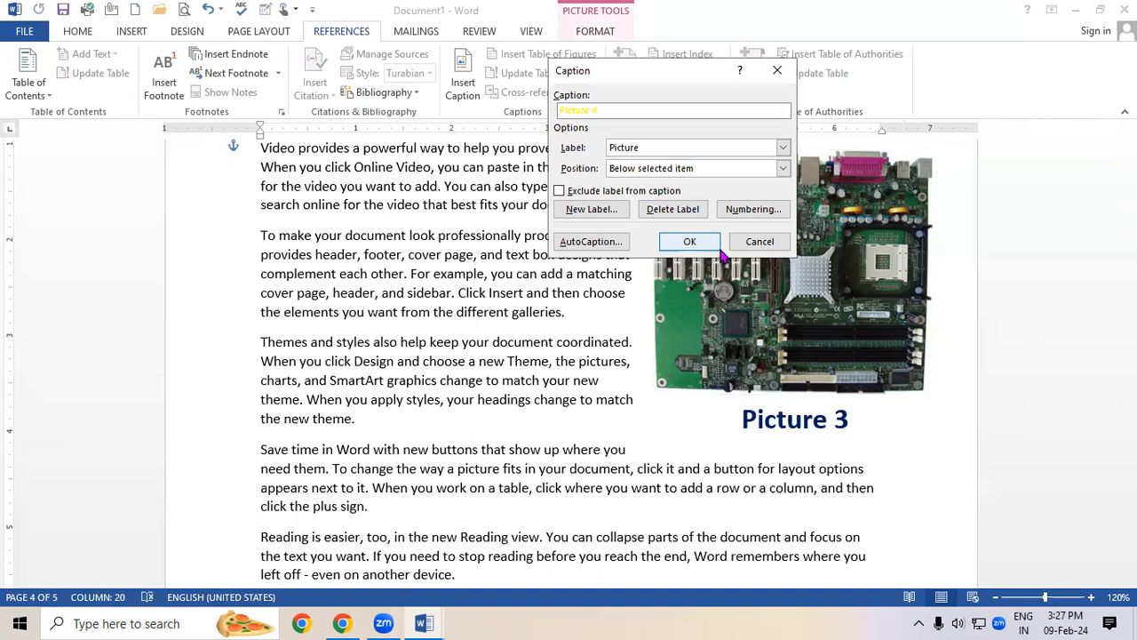
click(777, 75)
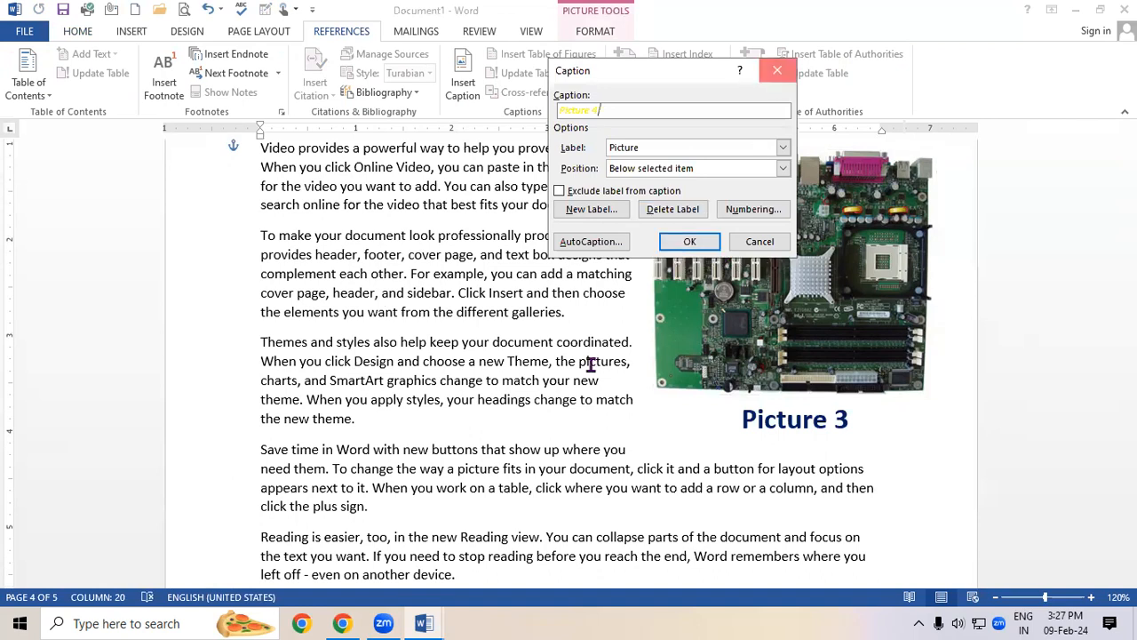
click(511, 358)
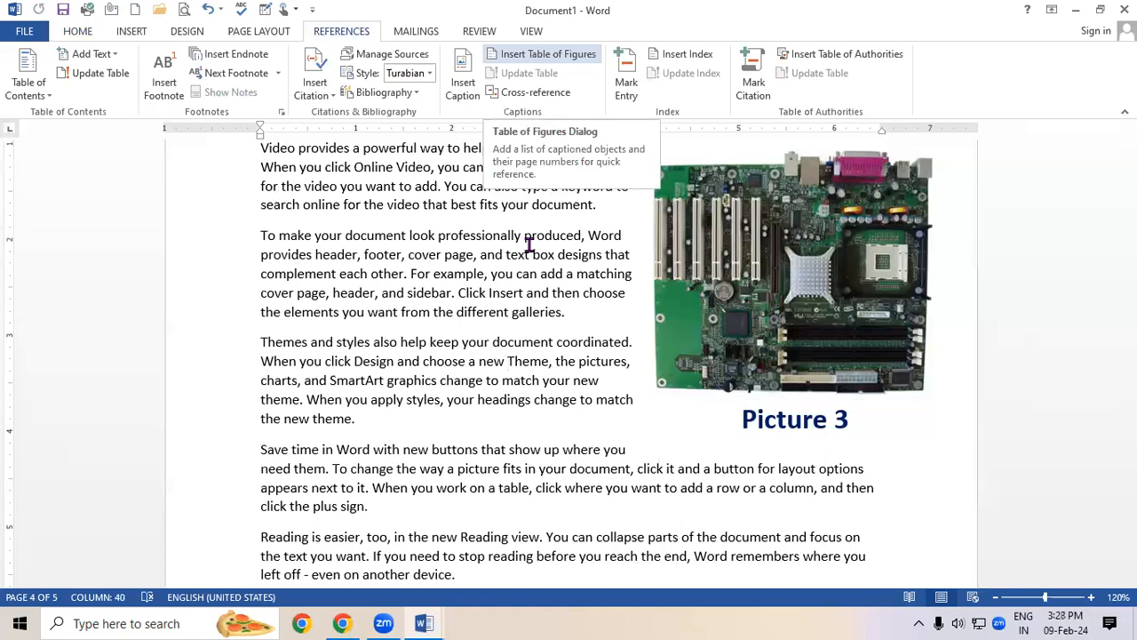
Review the built-in automatic and manual table of contents styles
click(494, 342)
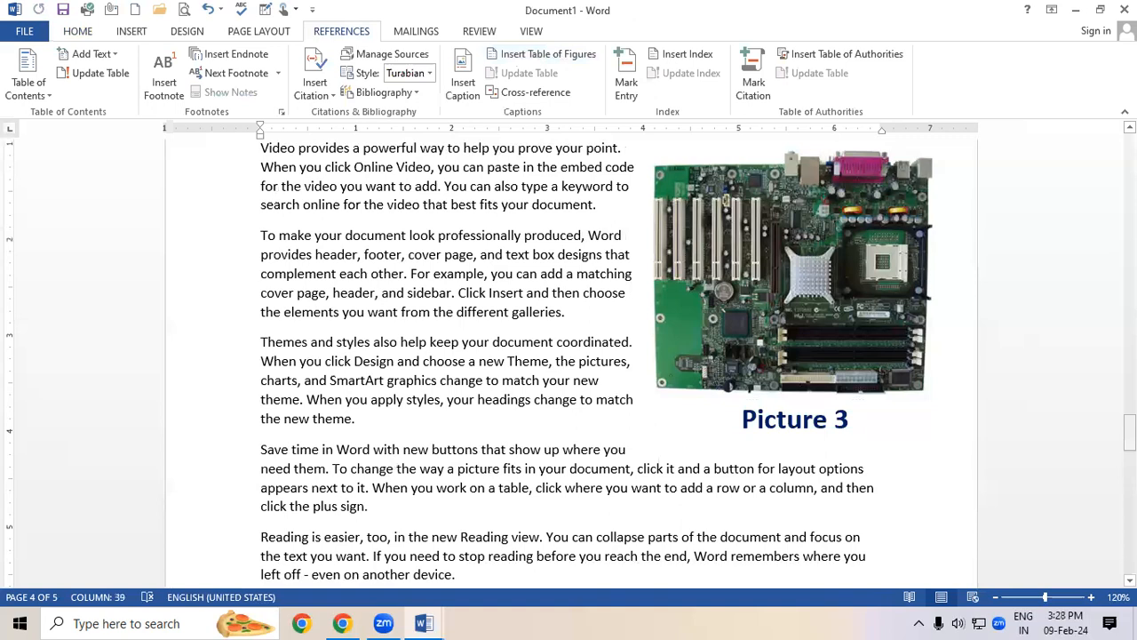
scroll(420, 313, up, 2)
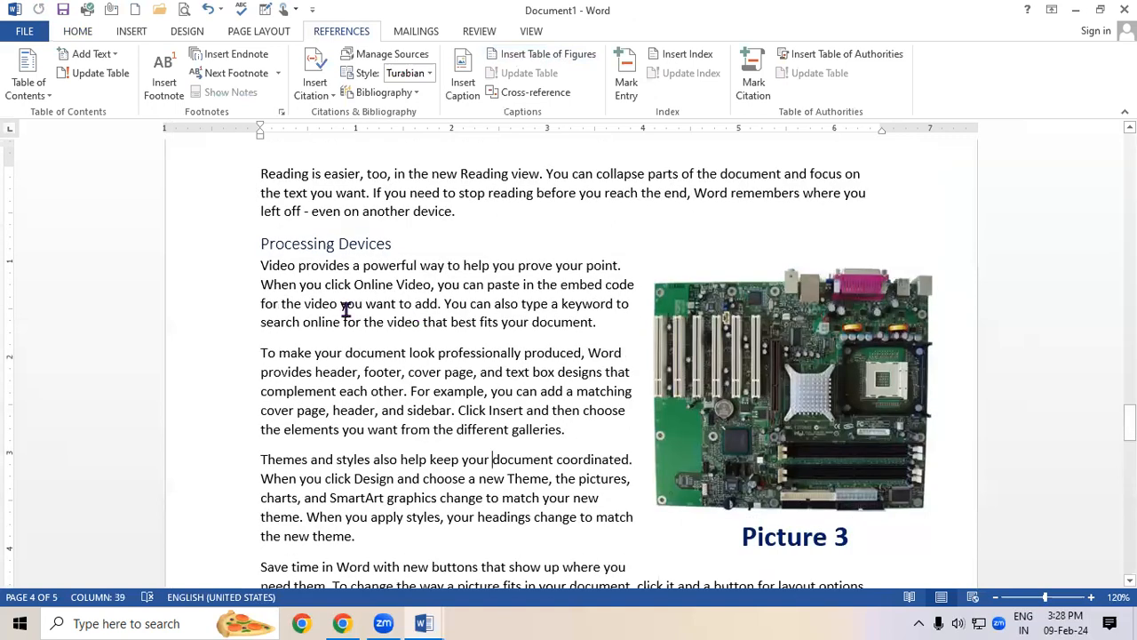
click(27, 89)
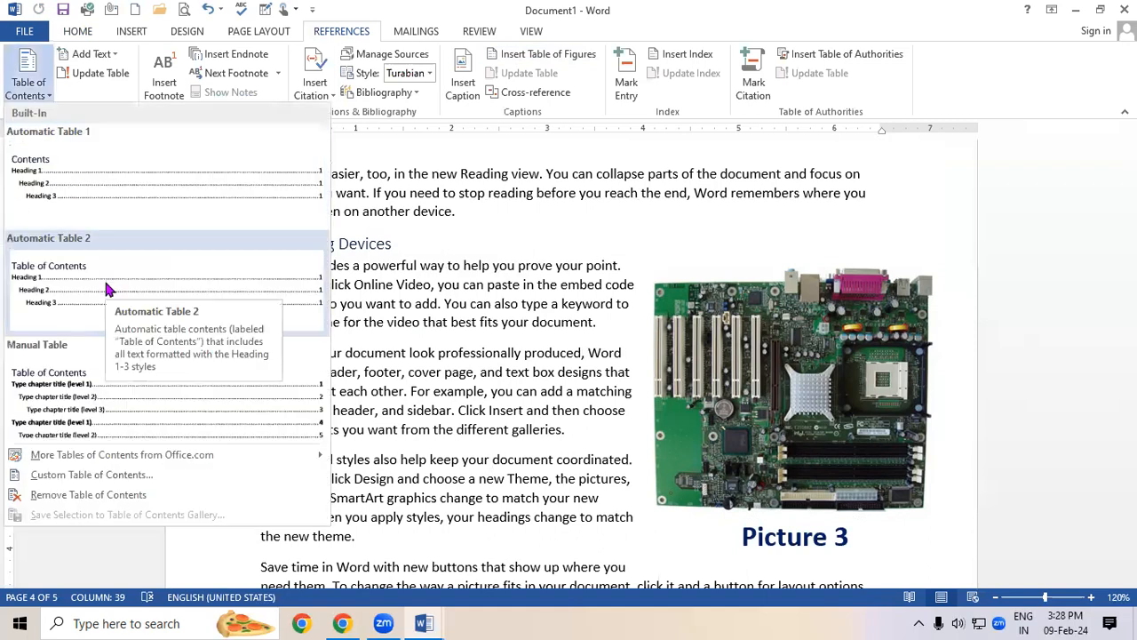
click(799, 459)
Insert a blank page at the start of the document, before the Computer heading
drag(1130, 422, 1106, 99)
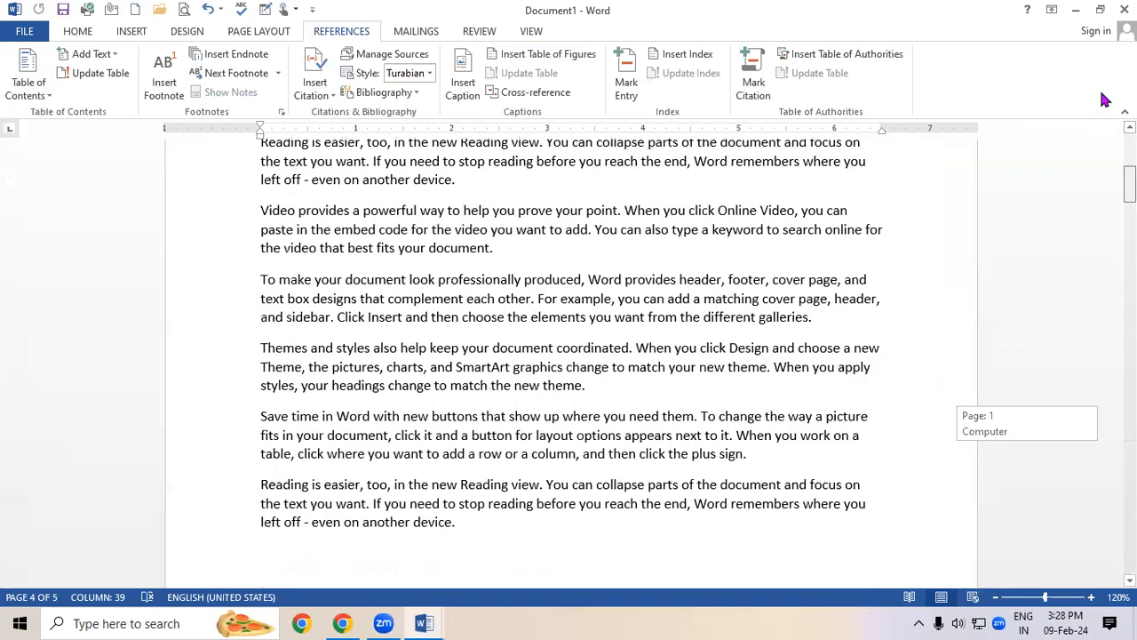
click(257, 182)
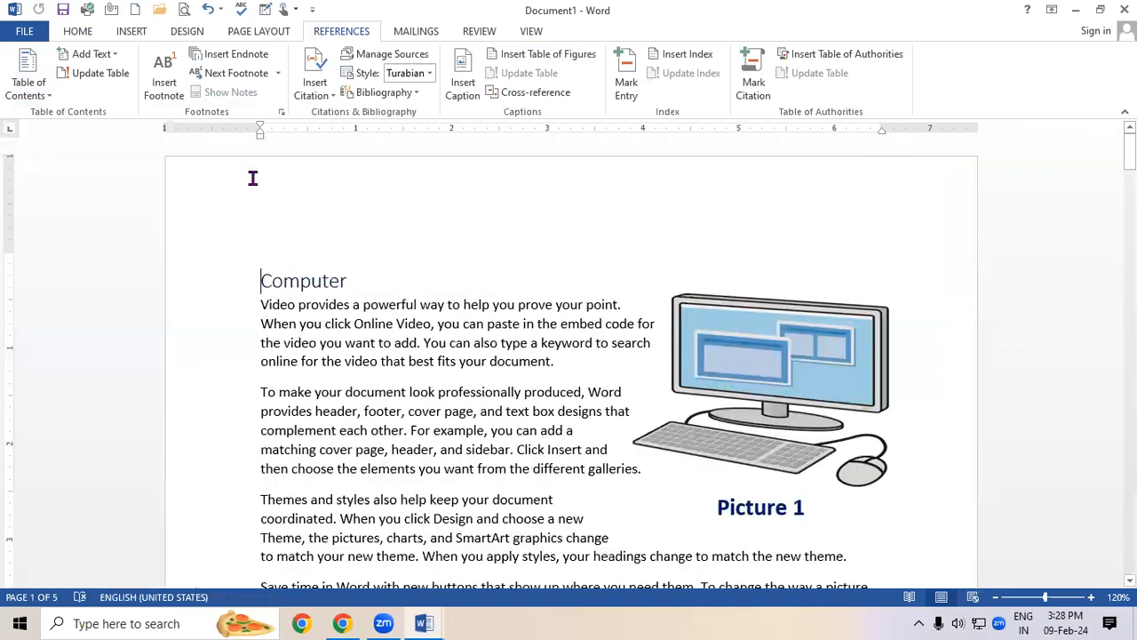
click(120, 34)
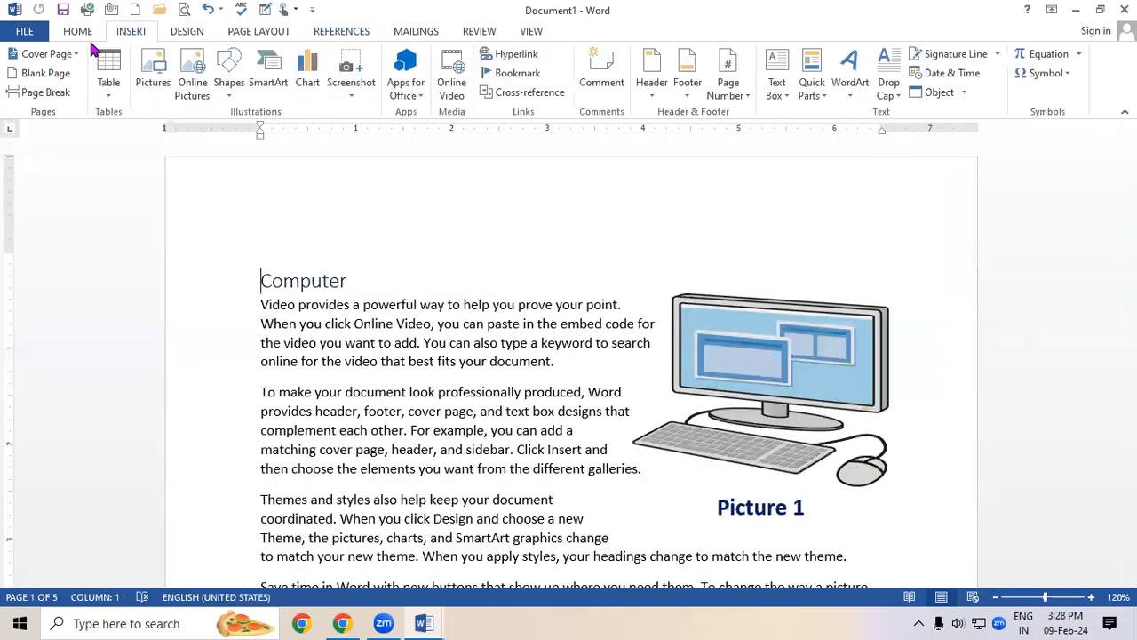
click(46, 75)
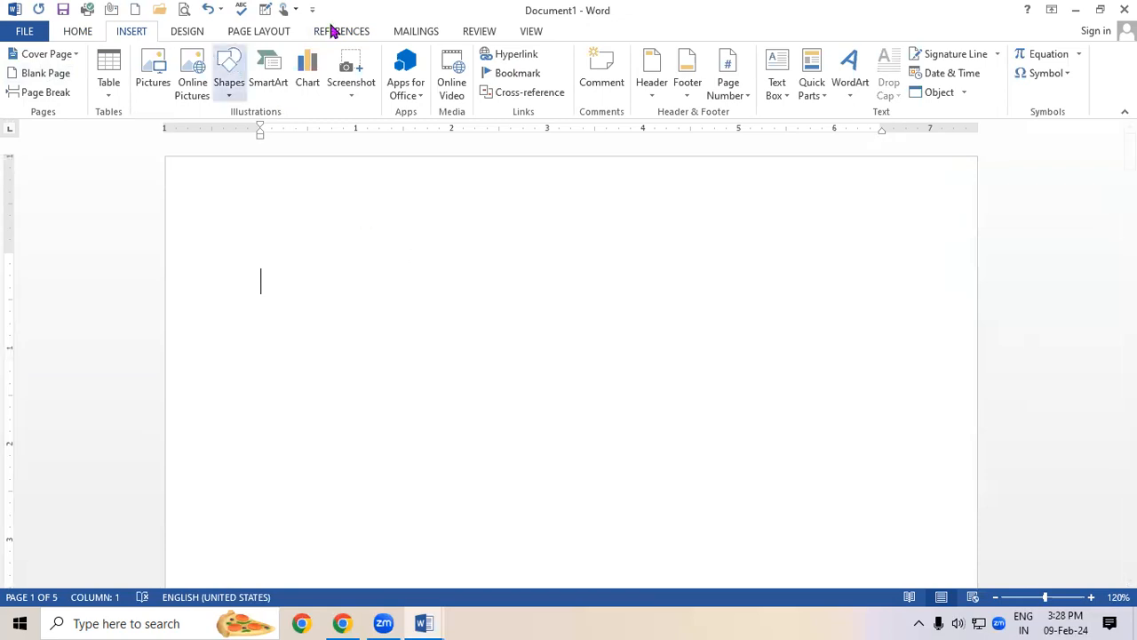
Insert a table of figures for the Picture caption label on the blank first page, with right-aligned page numbers and dotted tab leaders
click(334, 28)
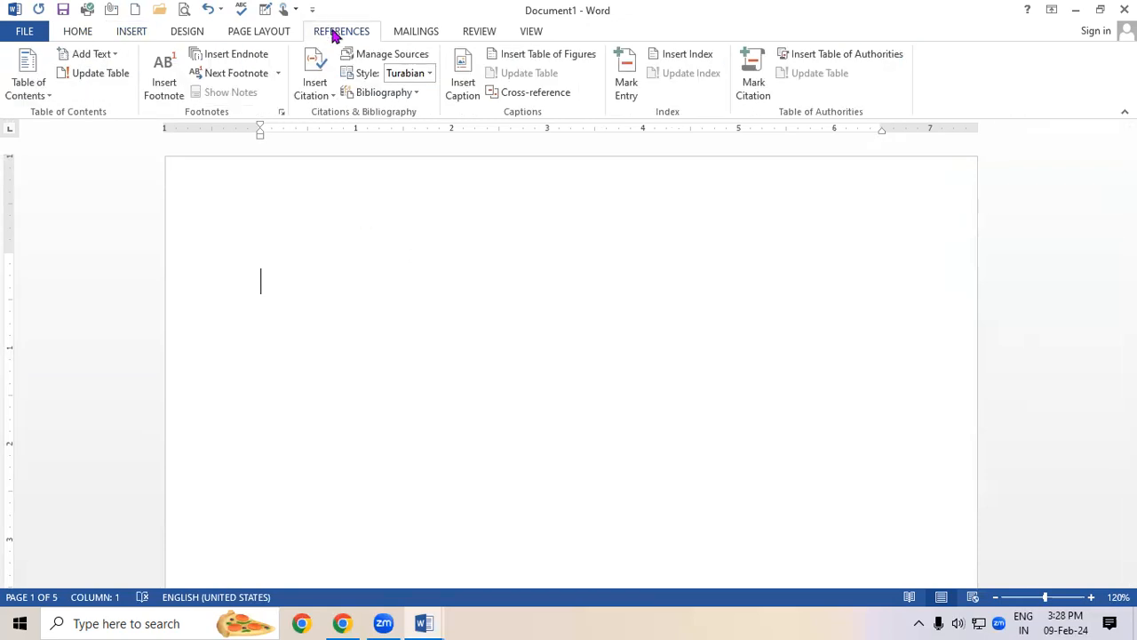
click(526, 55)
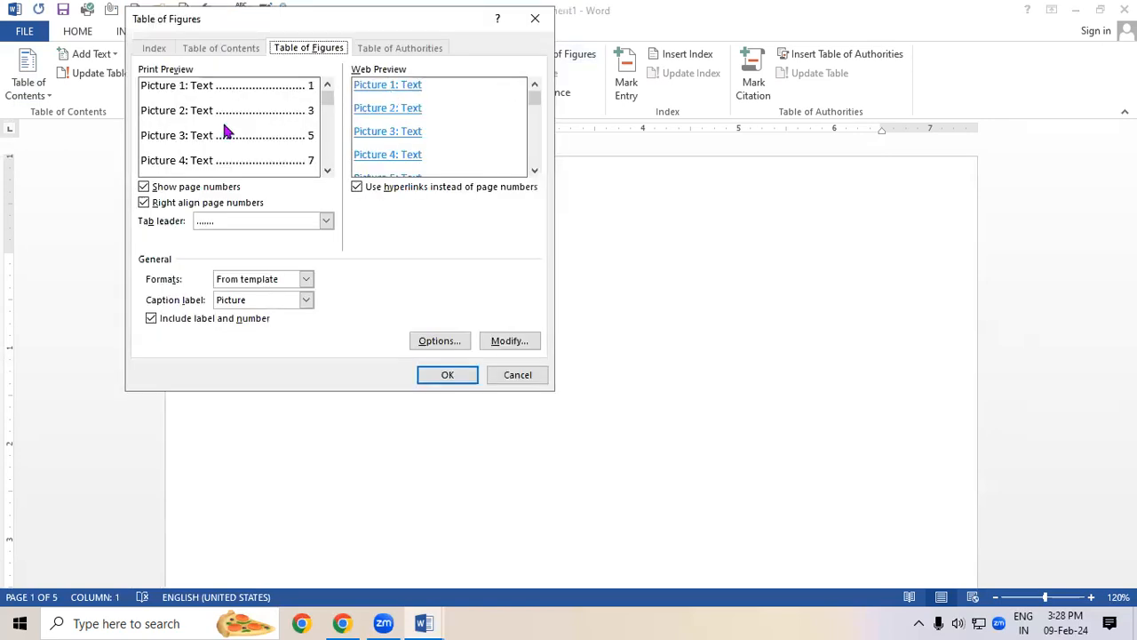
click(453, 377)
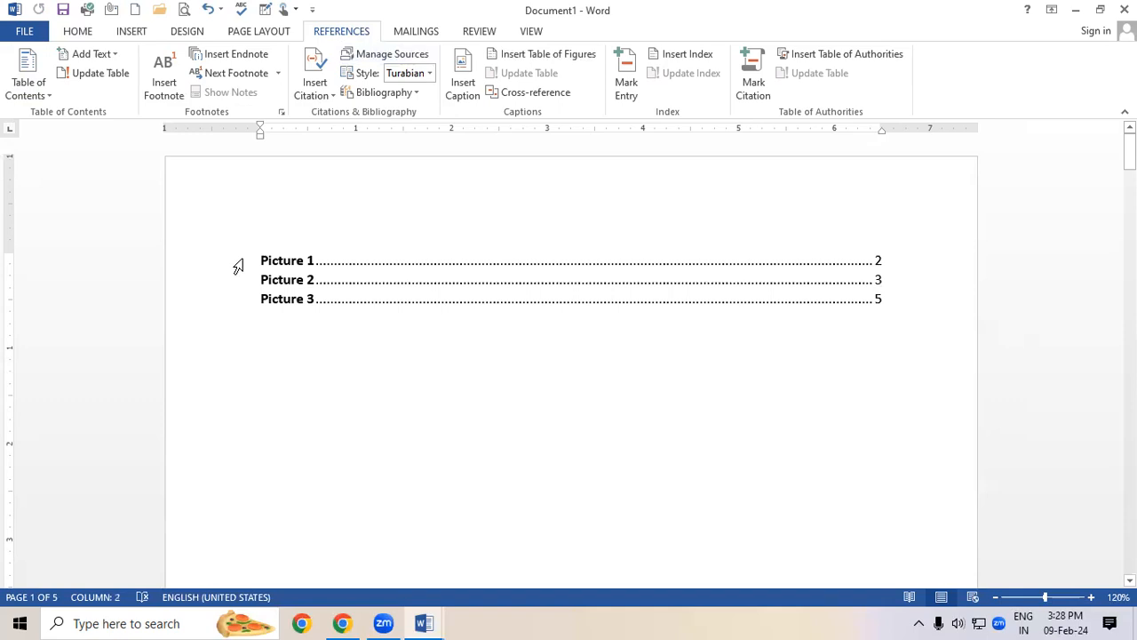
Examine the entries and page numbers listed in the table of figures
drag(266, 260, 894, 262)
drag(265, 283, 902, 278)
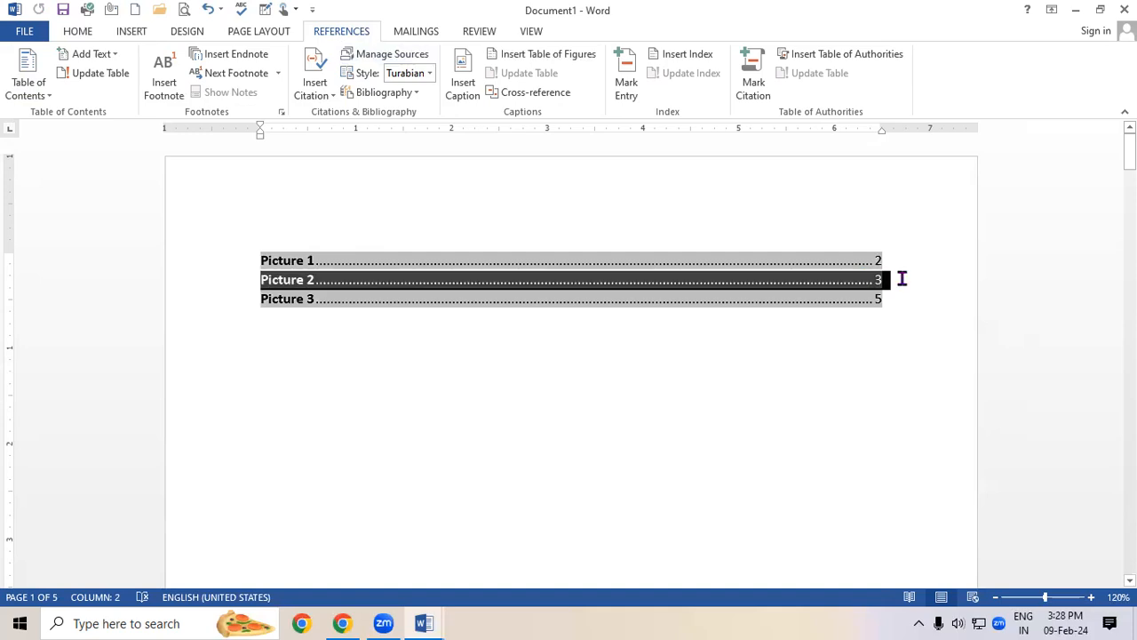
click(716, 392)
drag(282, 307, 979, 323)
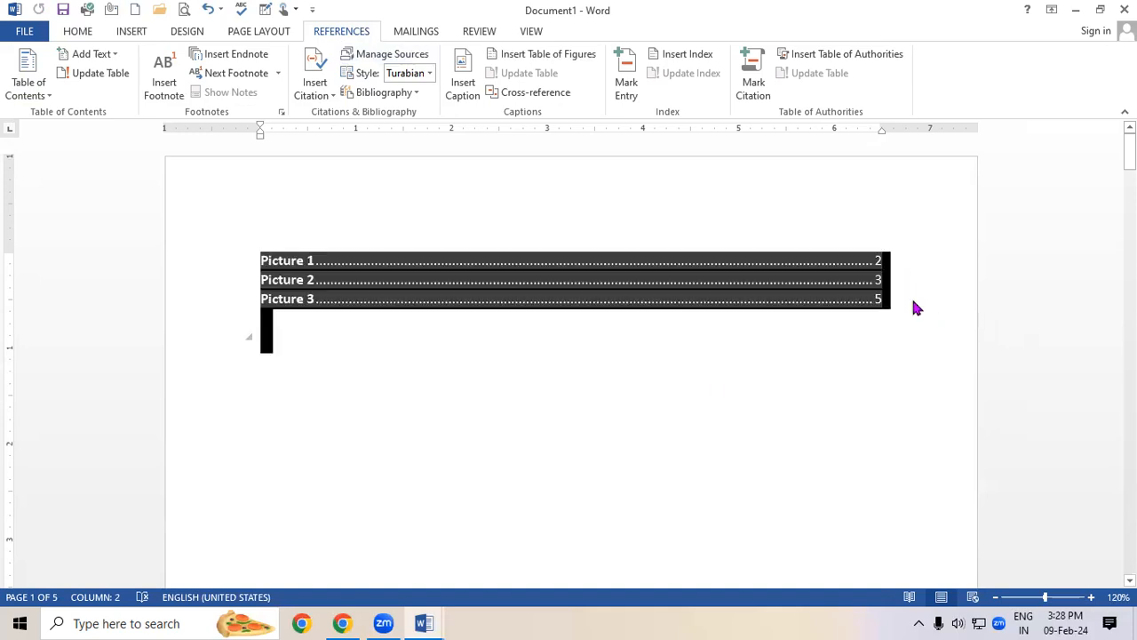
click(867, 419)
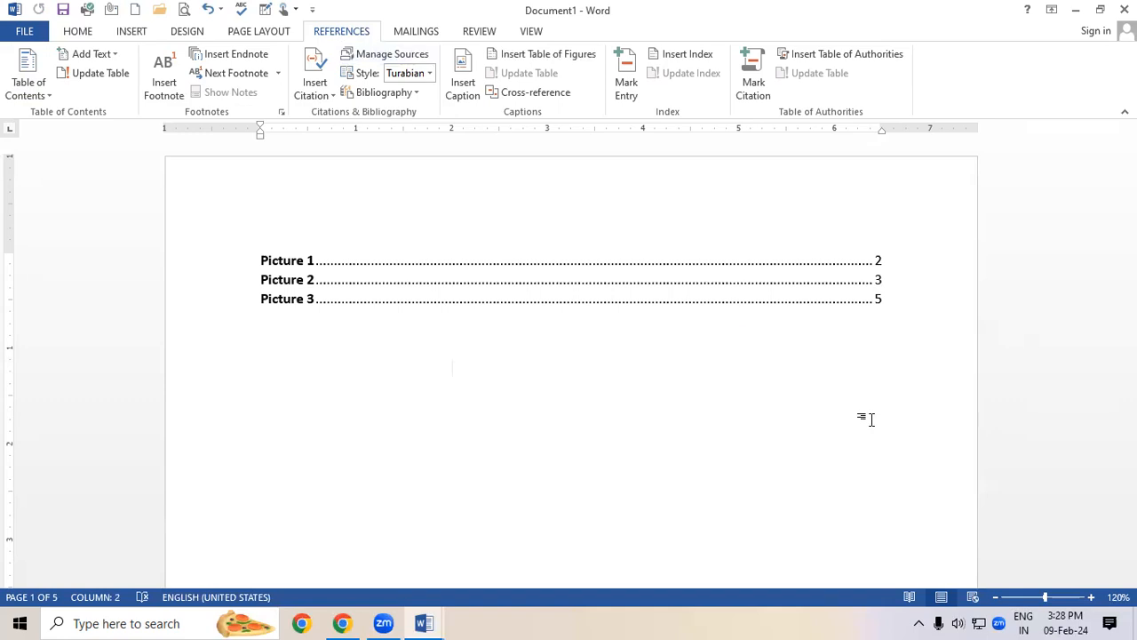
Follow the Picture 2 entry's link to its caption, then return to the table of figures on the first page
ctrl+click(286, 283)
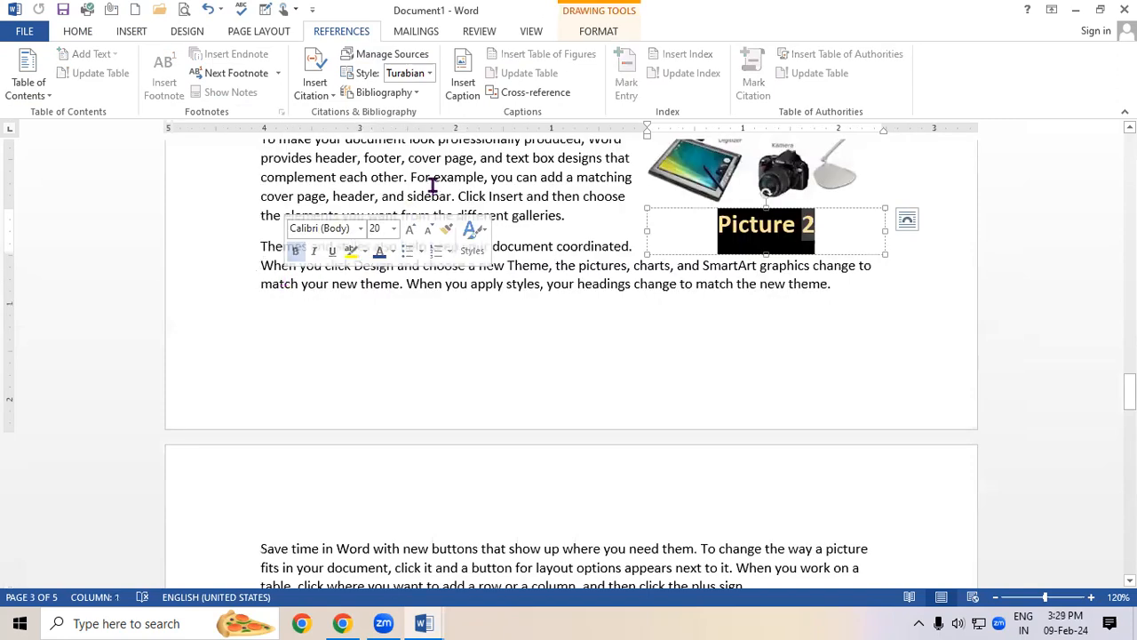
click(433, 189)
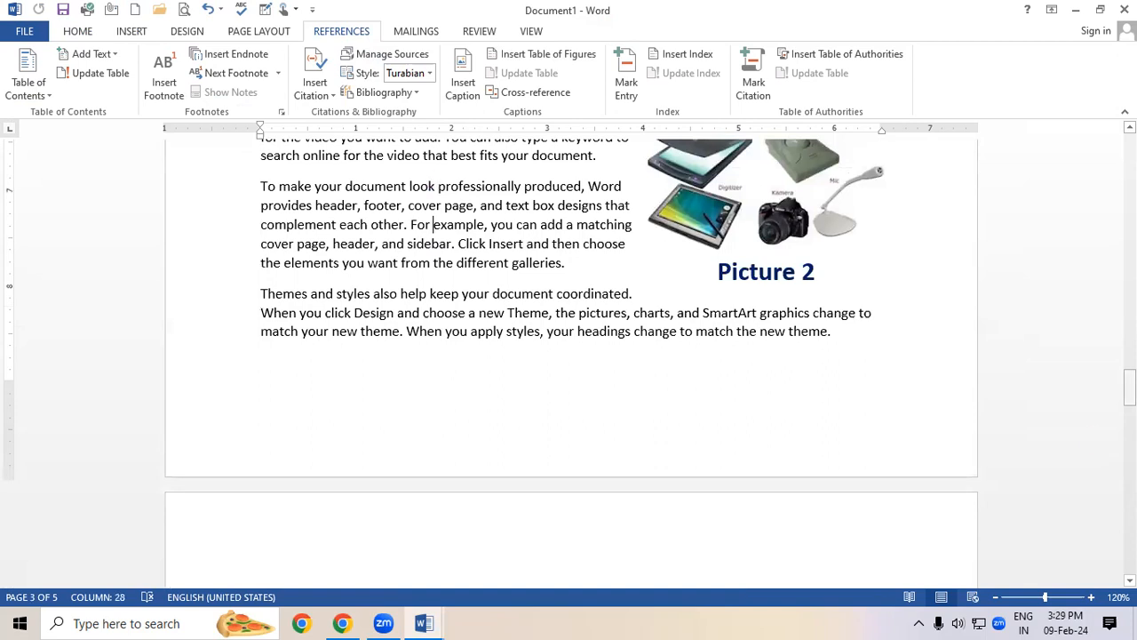
drag(1129, 382, 1130, 158)
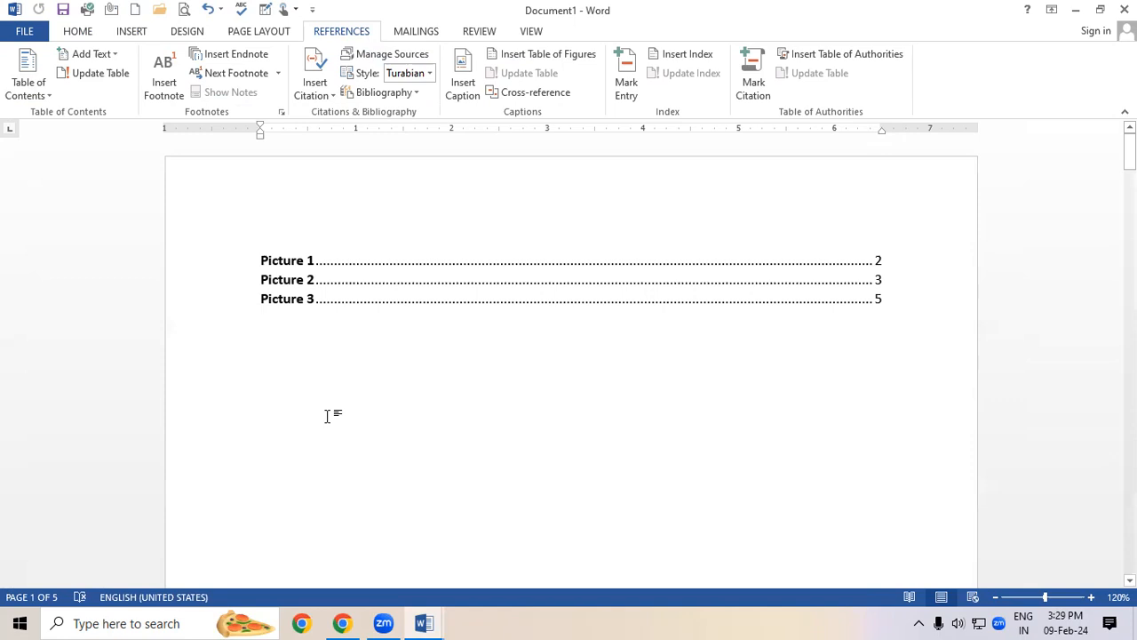
click(330, 385)
mouse_move(869, 312)
mouse_down()
mouse_move(570, 283)
mouse_move(175, 272)
mouse_move(178, 216)
mouse_move(239, 274)
mouse_up()
click(363, 381)
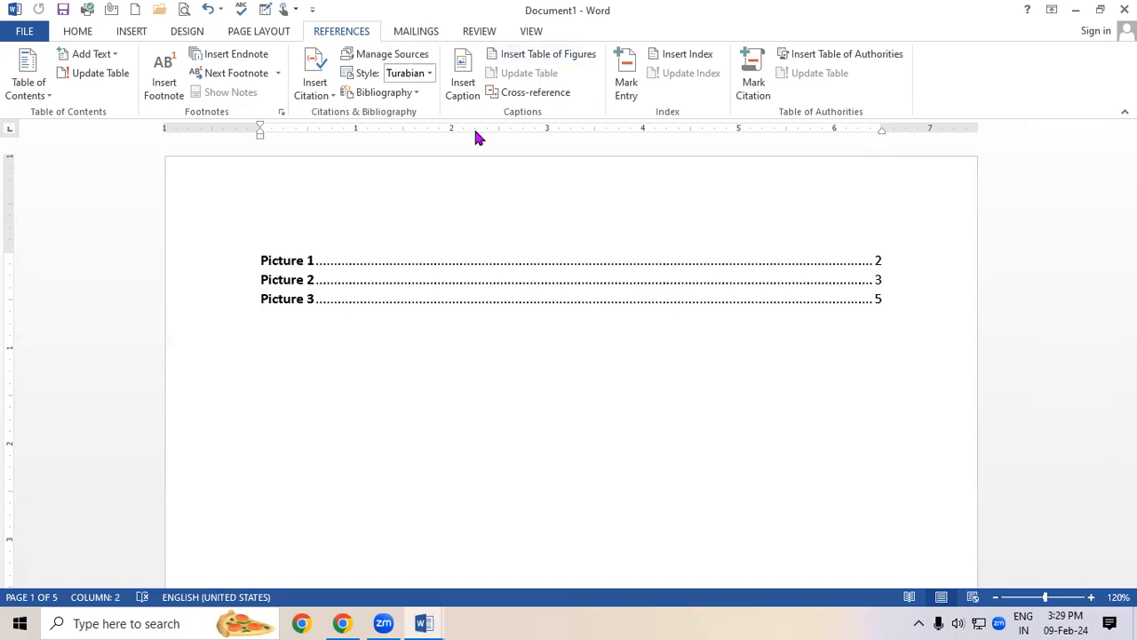
Update the entire table of figures, not just its page numbers
click(320, 277)
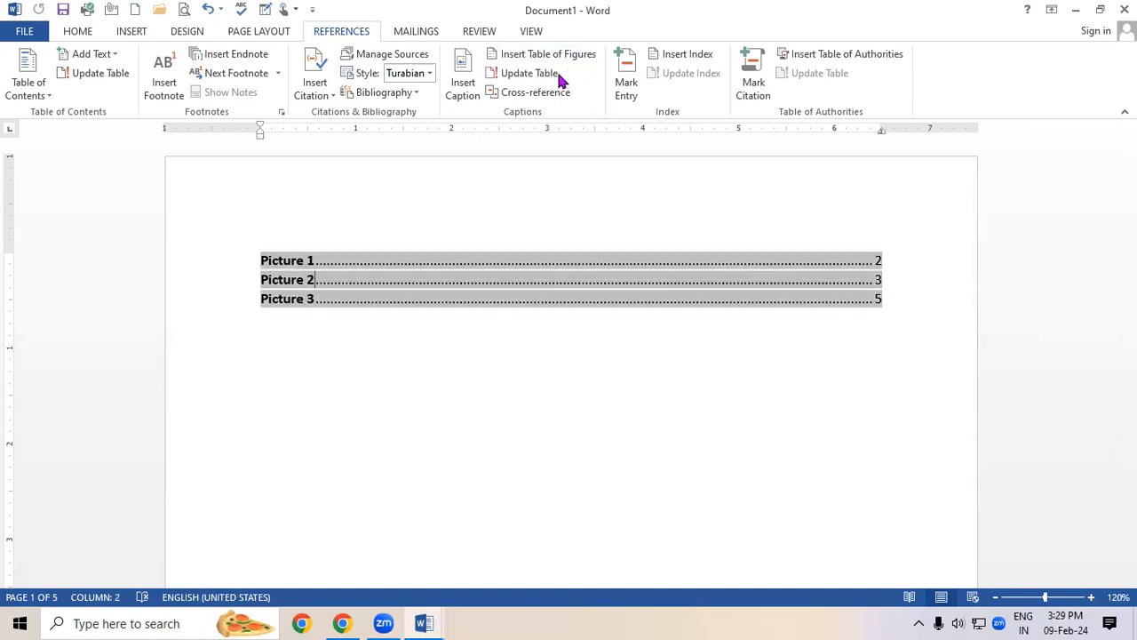
click(530, 73)
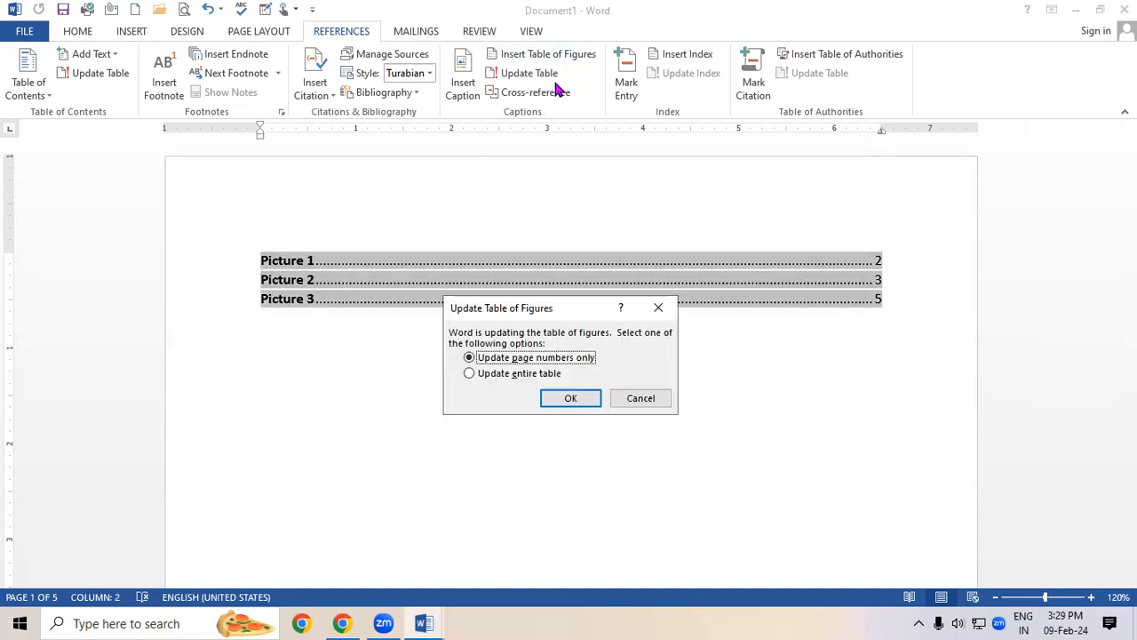
click(469, 374)
click(573, 398)
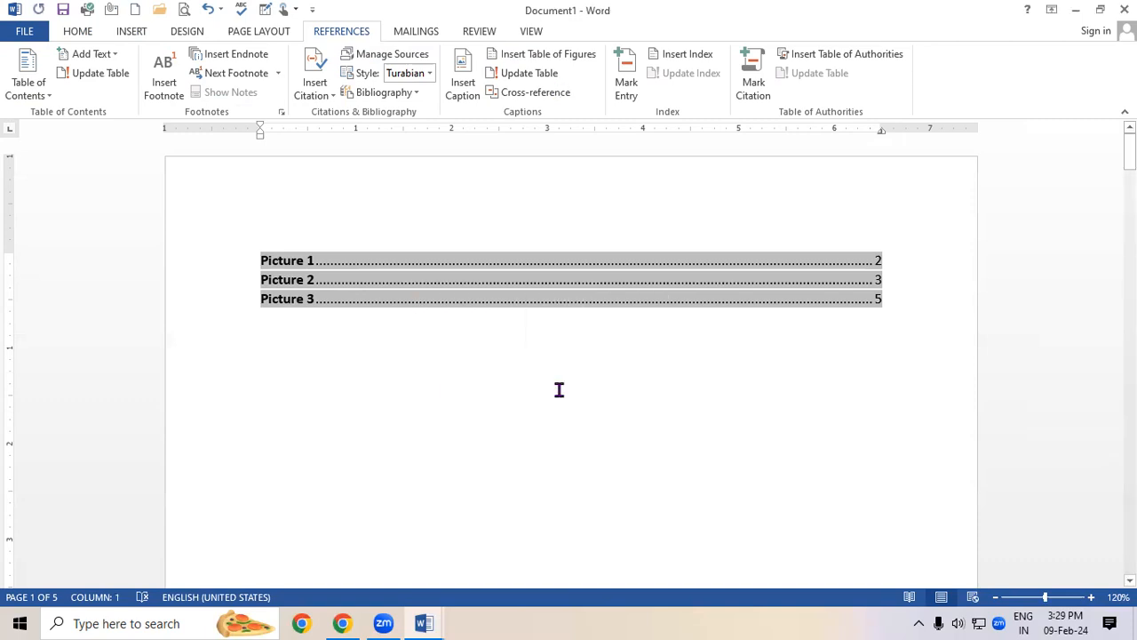
click(453, 365)
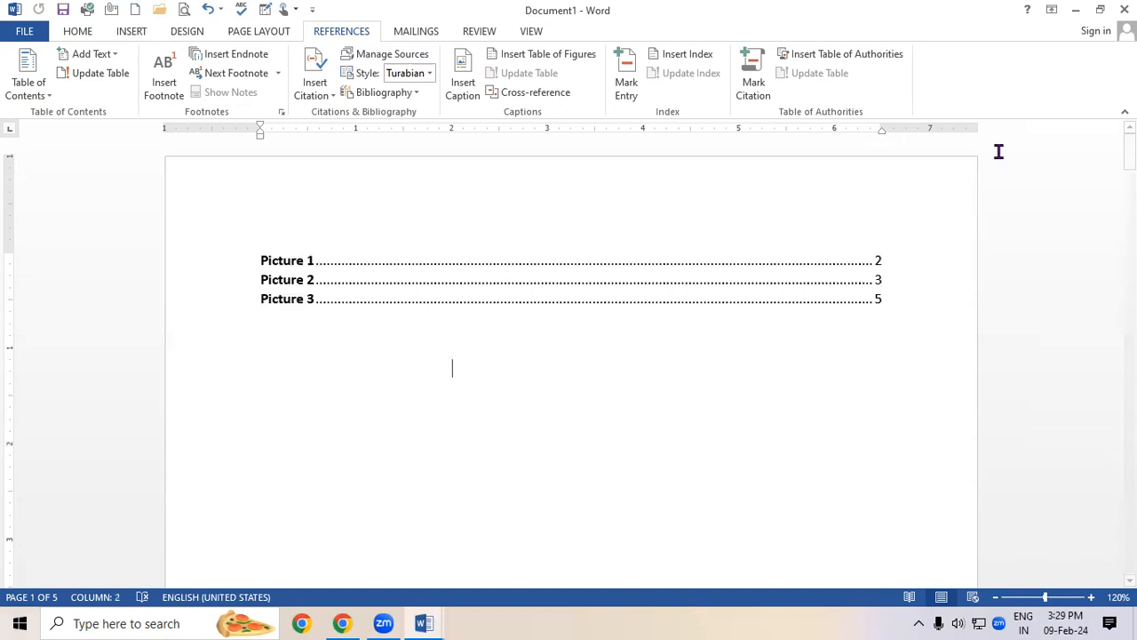
Add the line "Printer" at the end of the document and assign it a table of contents heading level
drag(1129, 157, 1129, 556)
key(Return)
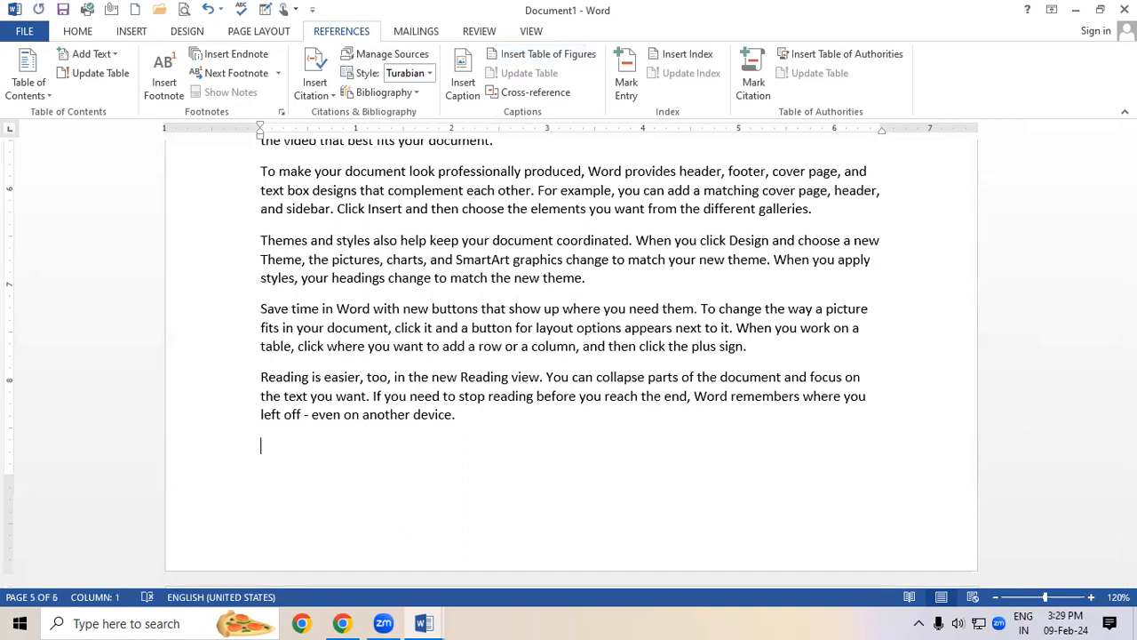
text(Printer)
key(shift+Home)
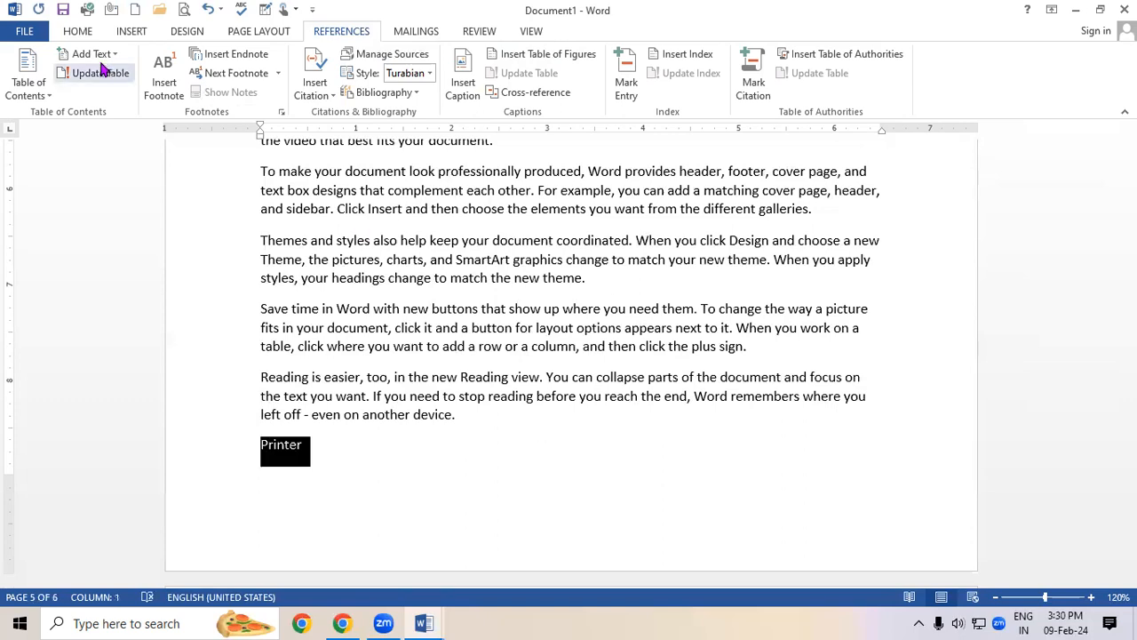
click(100, 57)
click(91, 95)
click(391, 405)
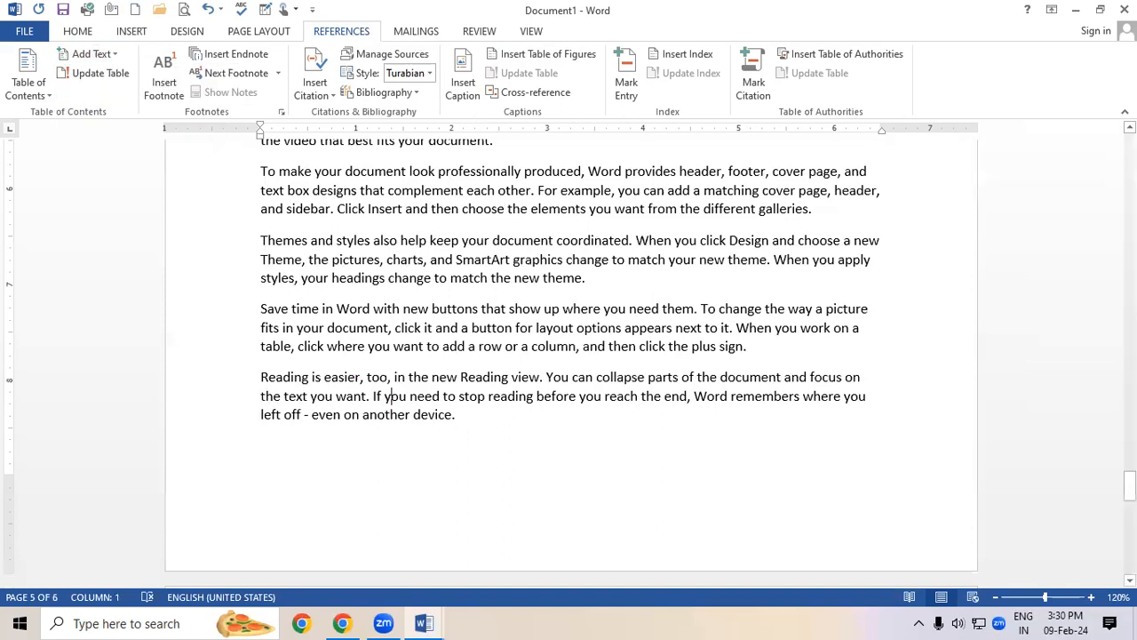
Generate five paragraphs of filler text below the Printer heading with =rand(5)
drag(1131, 487, 1130, 517)
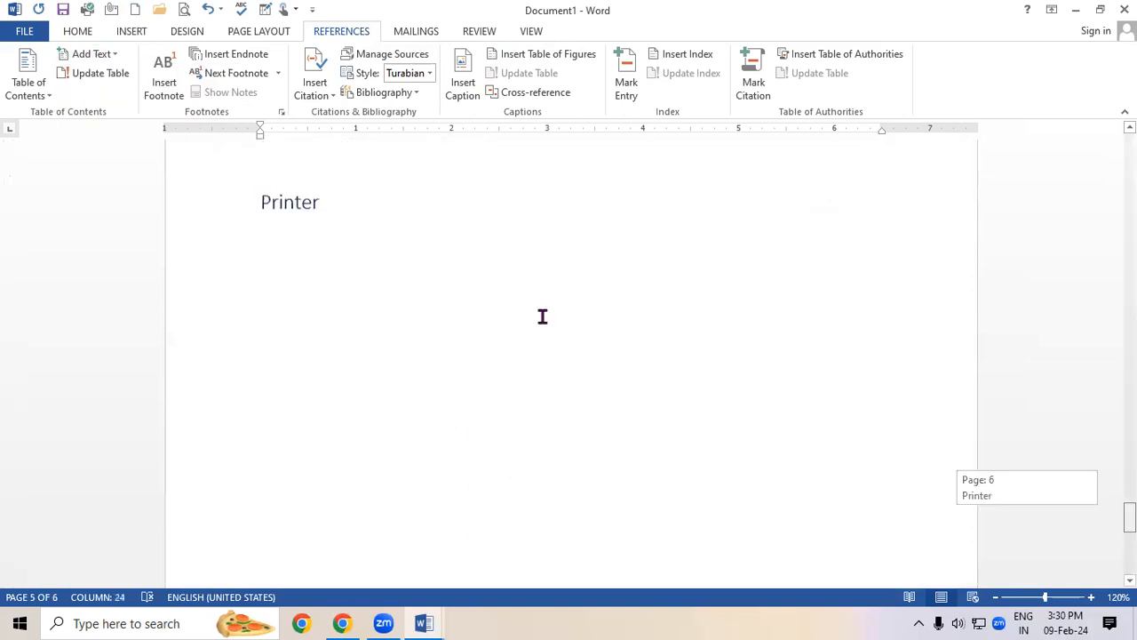
click(306, 283)
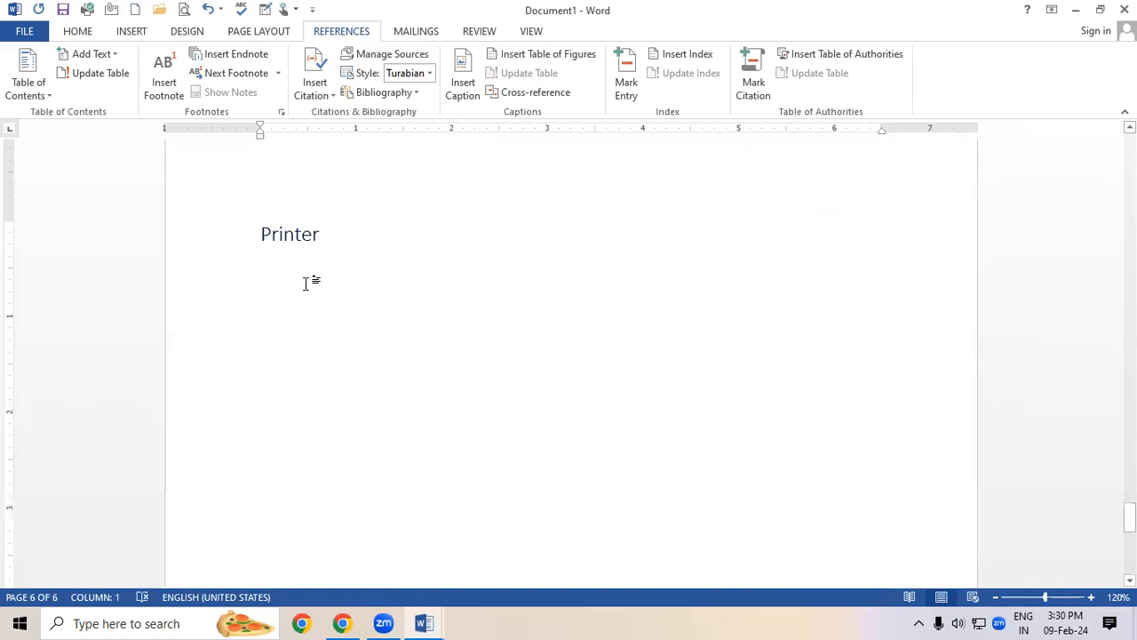
text(=rand(5))
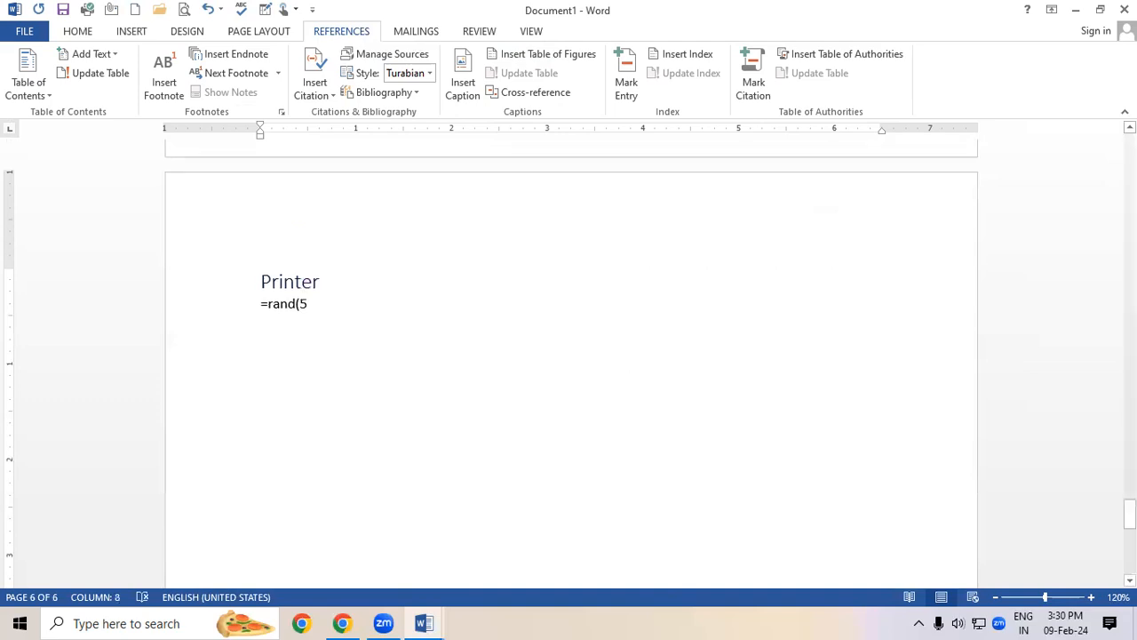
key(Return)
scroll(138, 263, up, 1)
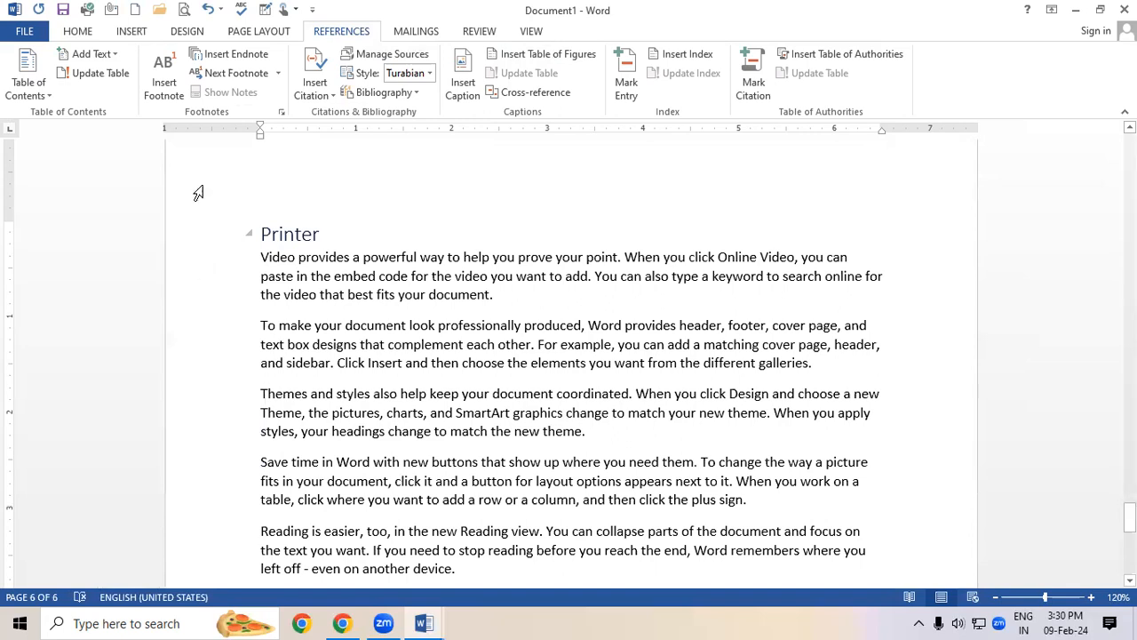
Try to insert the black-and-white multifunction printer picture from a Bing image search for "printer"
click(124, 35)
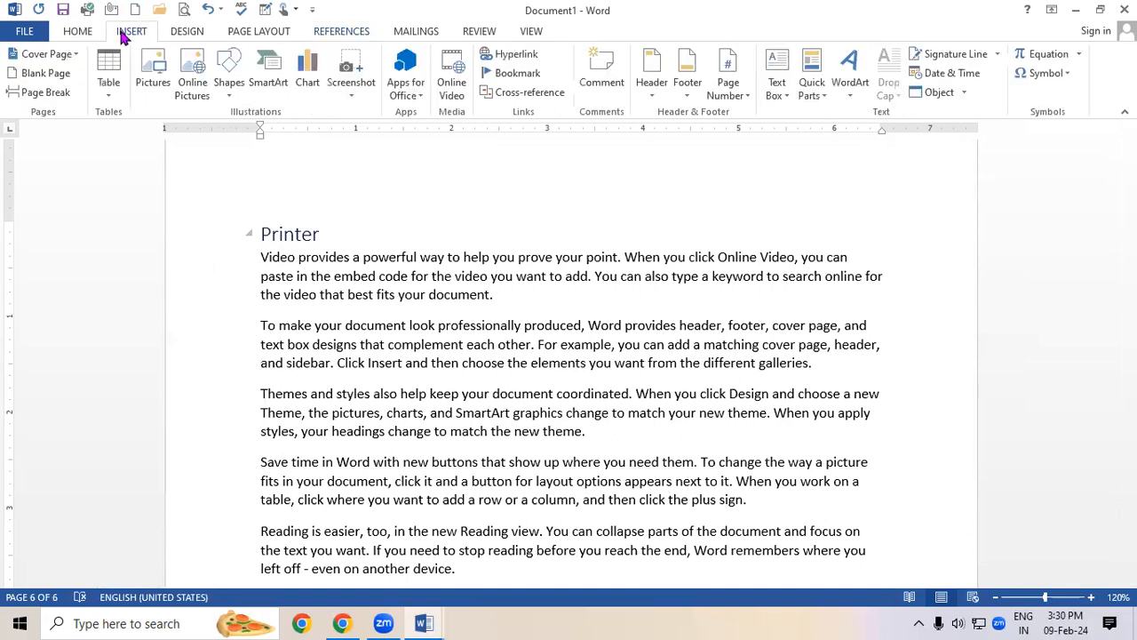
click(180, 63)
click(705, 173)
text(printer)
key(Return)
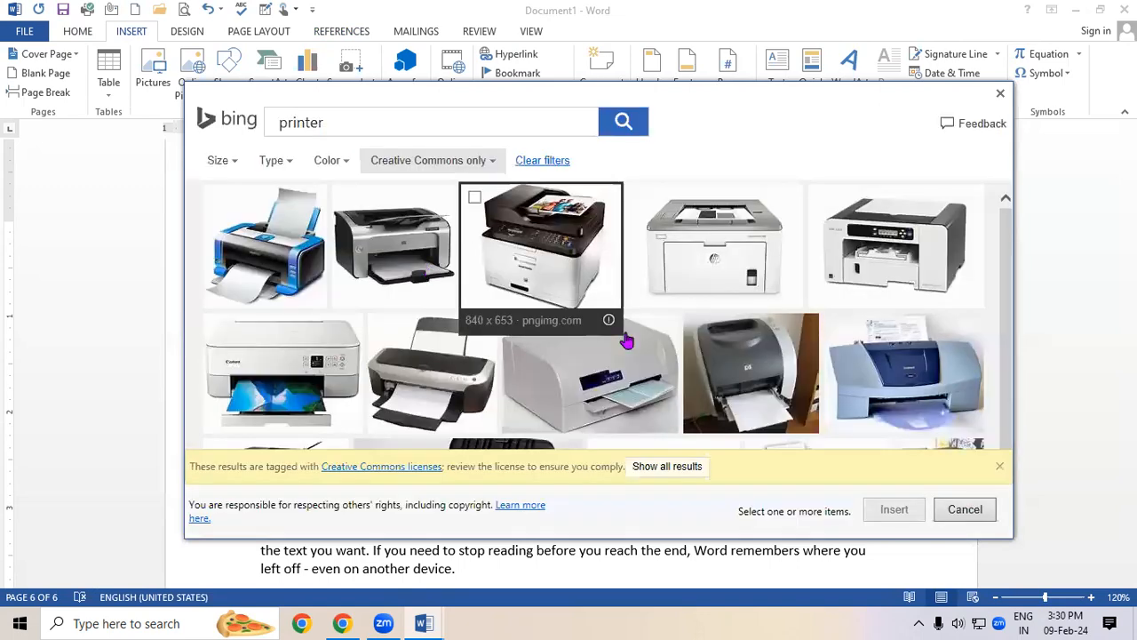
click(593, 282)
click(895, 512)
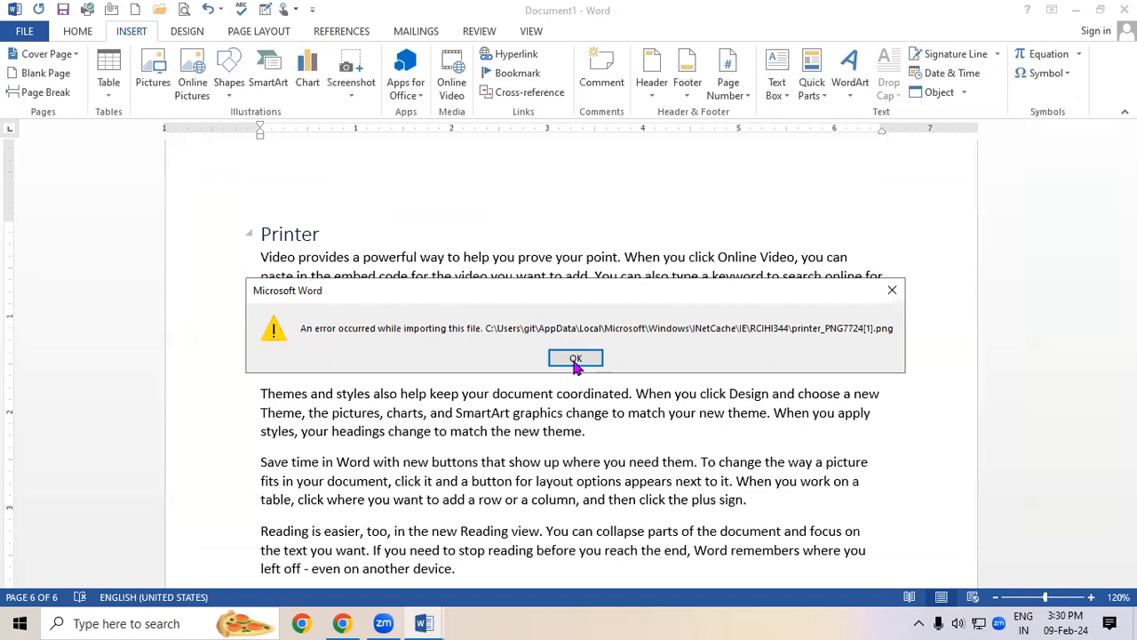
click(578, 359)
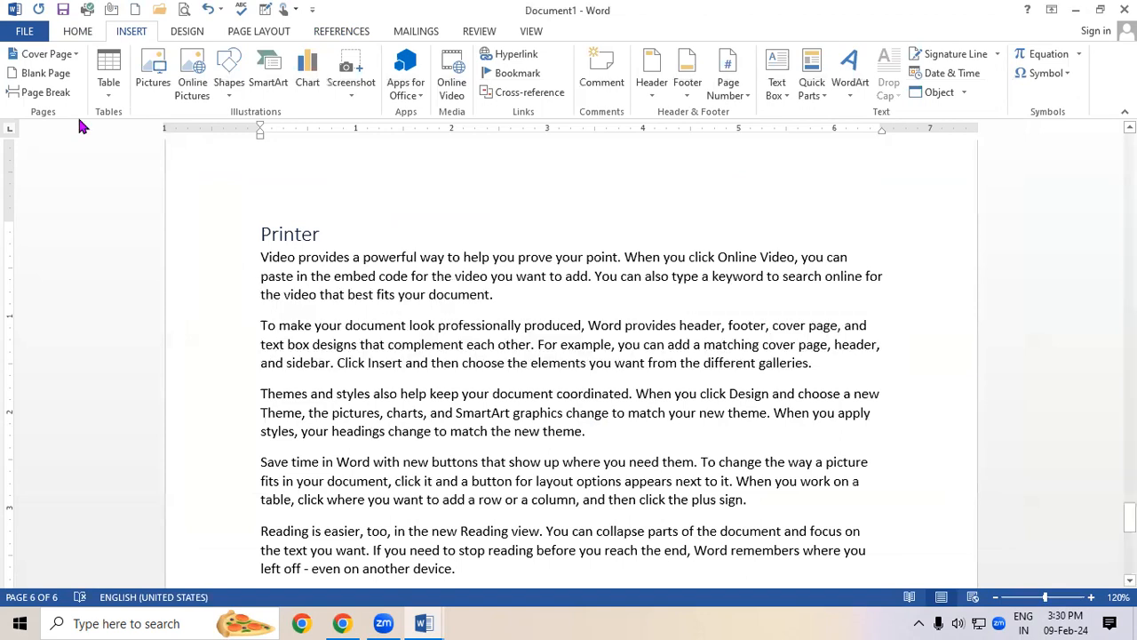
Search Bing images for "printer" and insert the picture of the blue and black printer
click(197, 78)
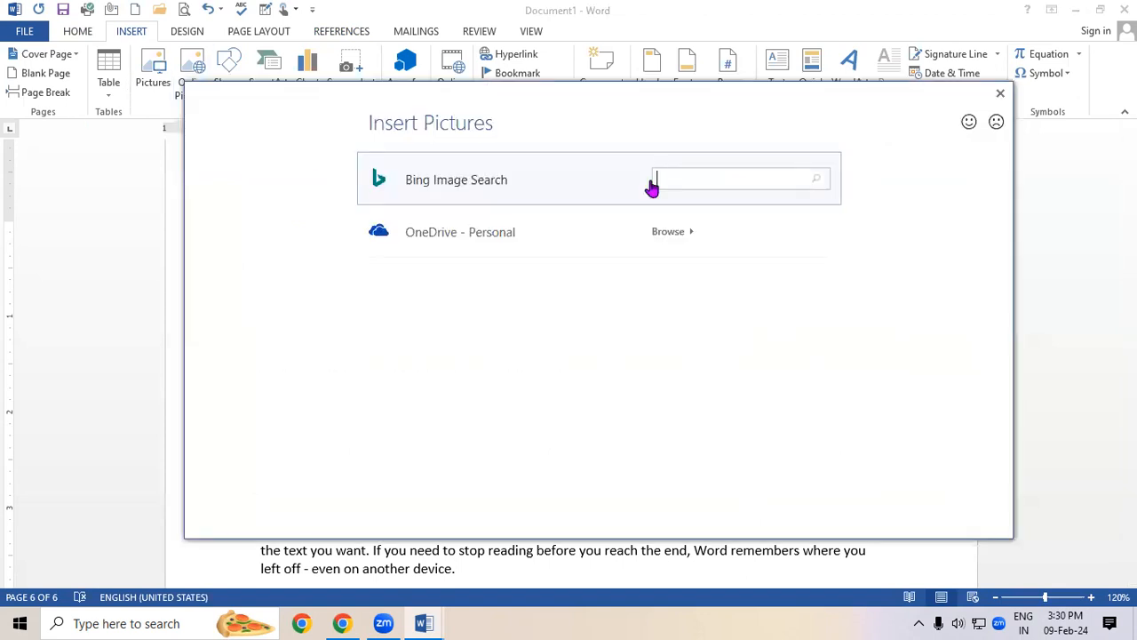
text(printer)
key(Return)
click(267, 252)
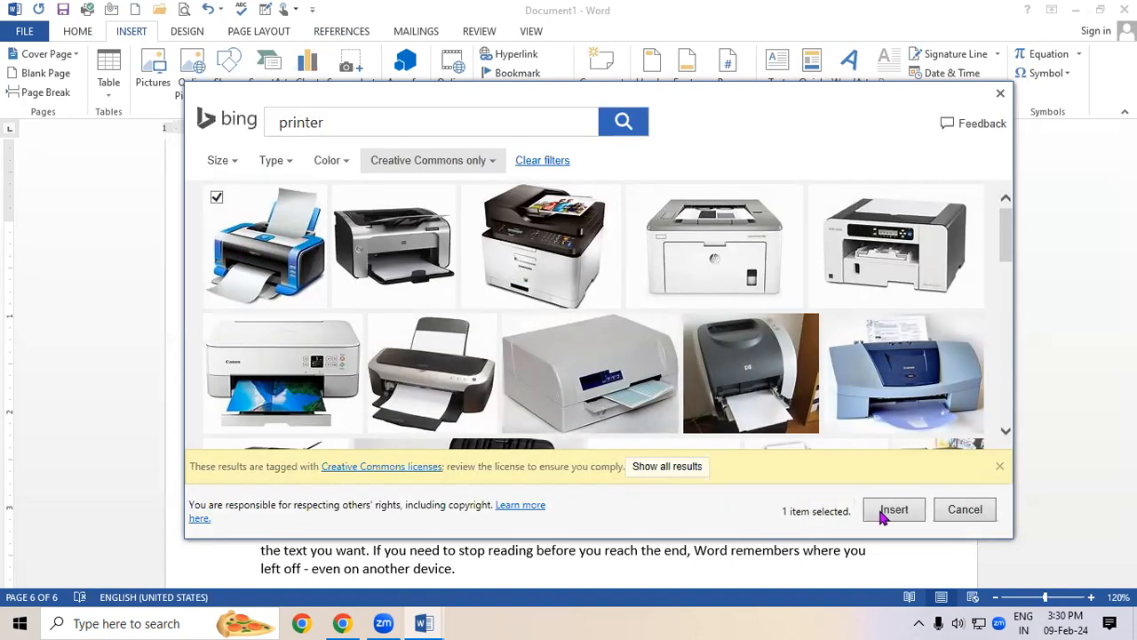
click(893, 510)
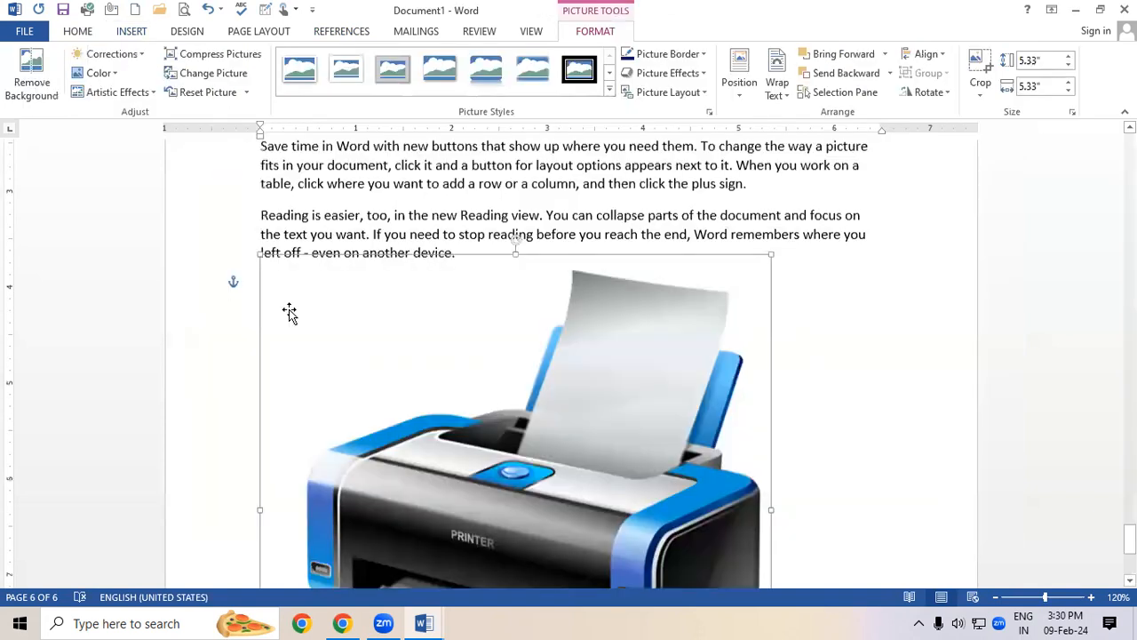
Shrink the printer picture to about 2.58 inches square and place it to the right of the Printer section's first three paragraphs
drag(261, 255, 430, 424)
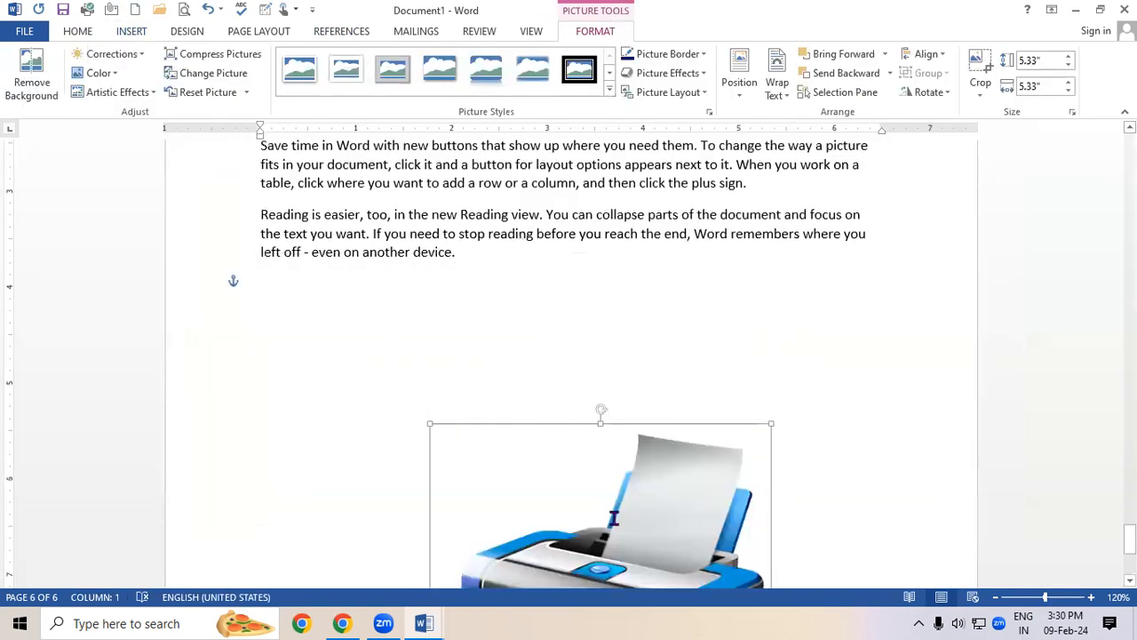
scroll(615, 518, down, 5)
drag(642, 414, 681, 189)
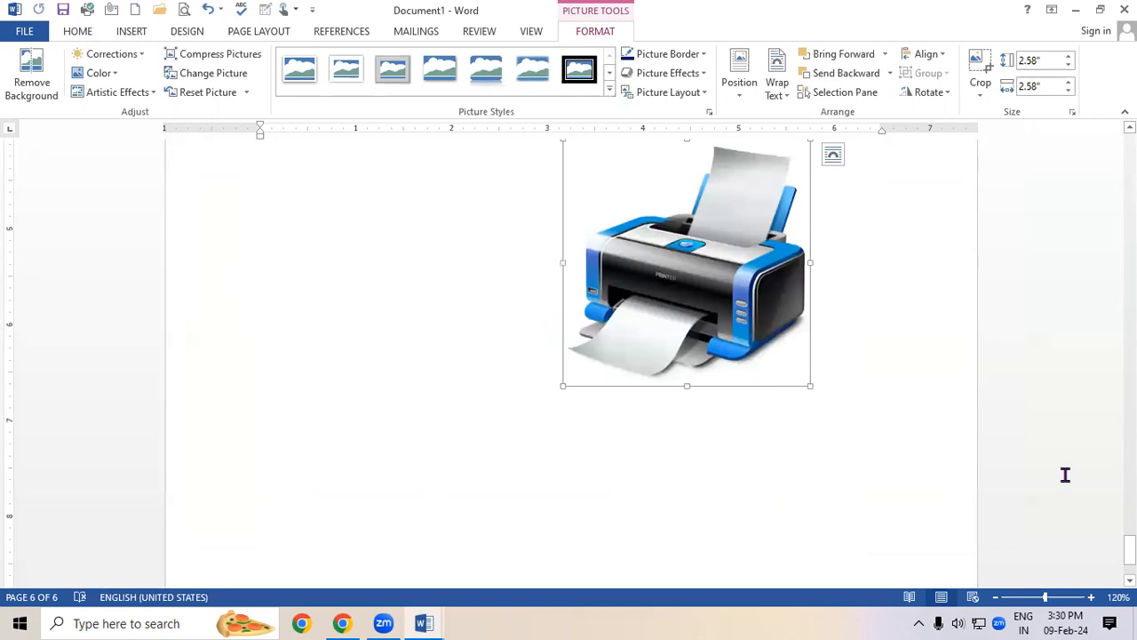
scroll(1065, 474, up, 1)
drag(1131, 547, 1130, 523)
drag(774, 533, 799, 322)
click(796, 562)
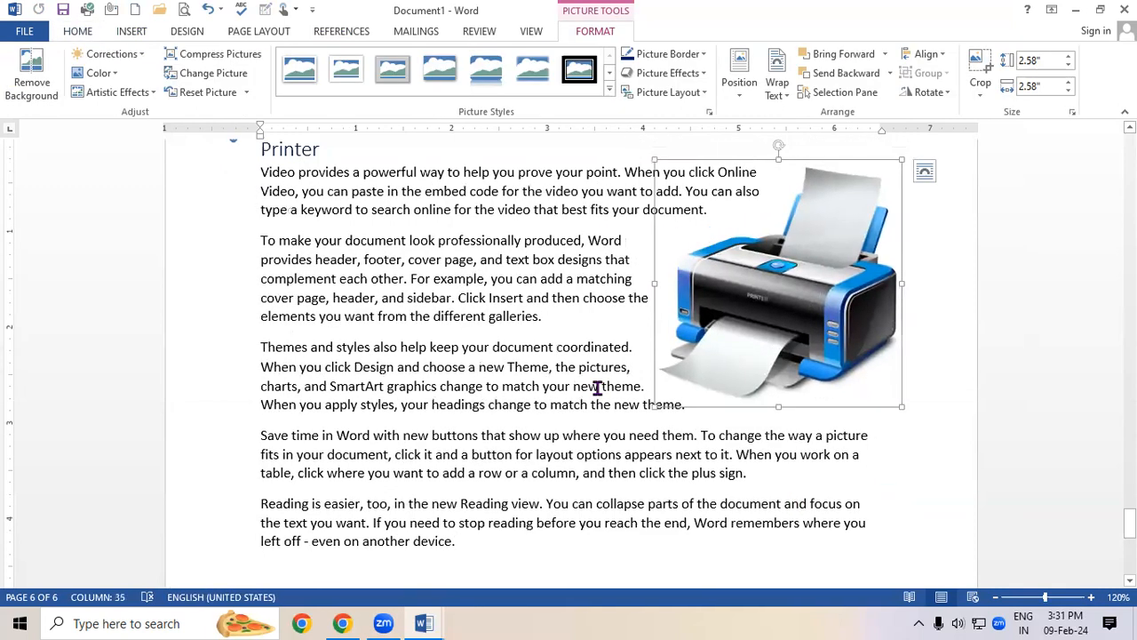
Insert the caption "Picture 4" below the printer picture, using the Picture label
click(498, 404)
scroll(511, 410, up, 1)
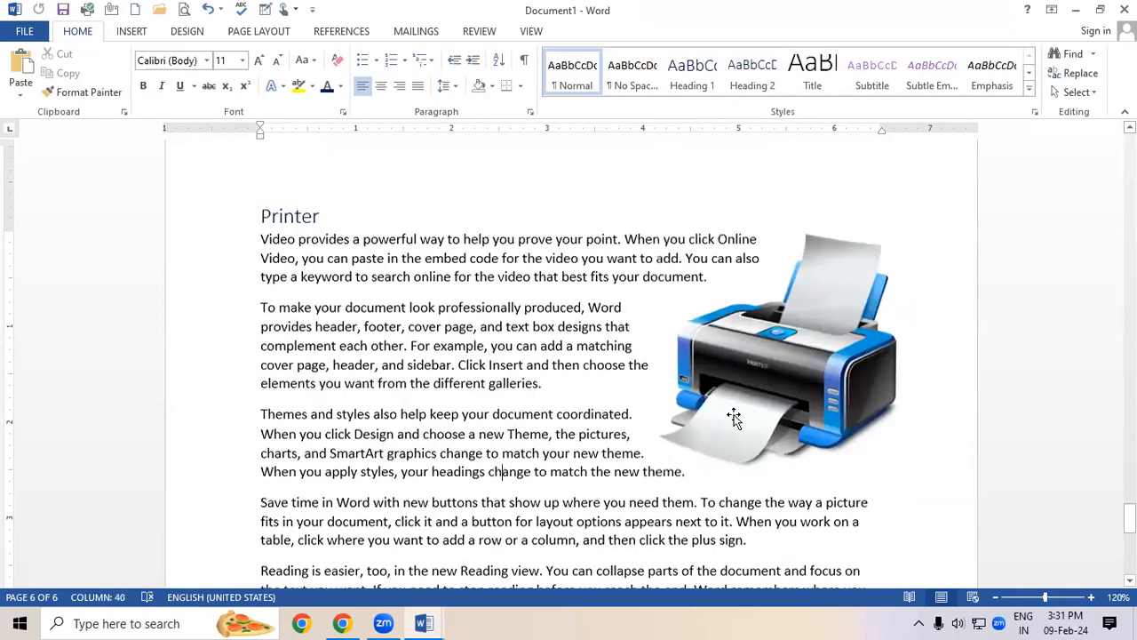
scroll(753, 351, down, 1)
click(754, 351)
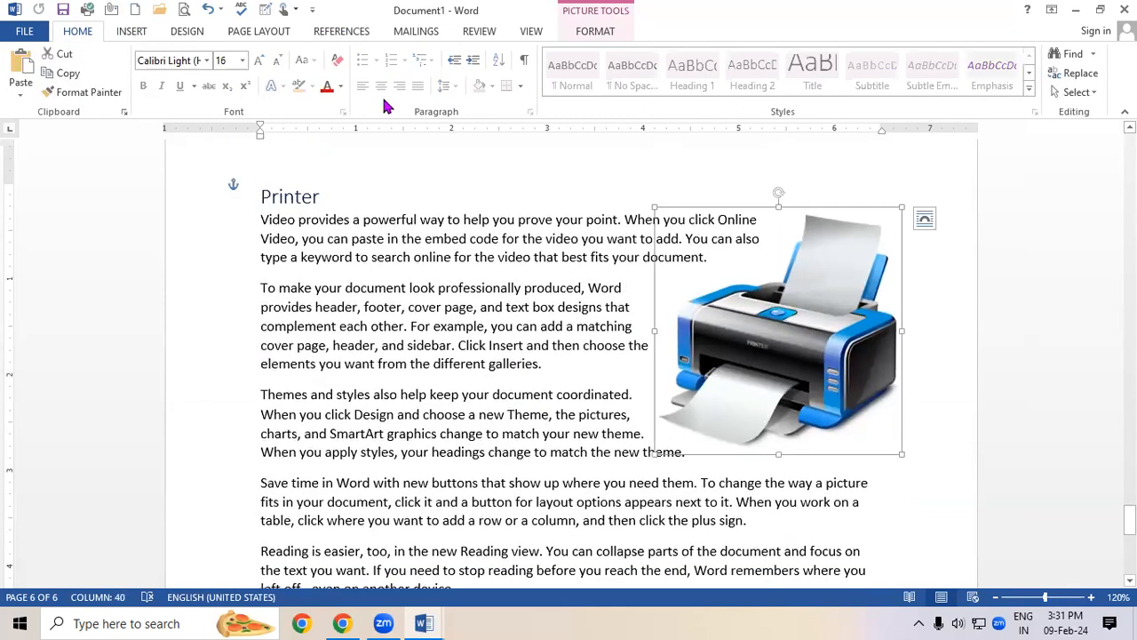
click(351, 36)
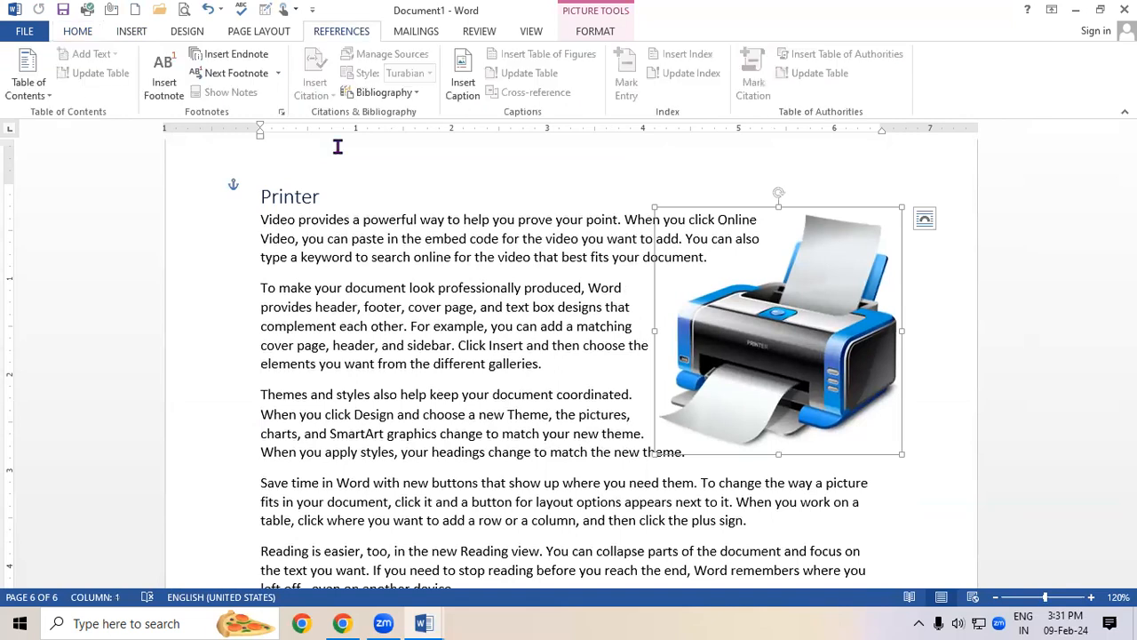
click(461, 86)
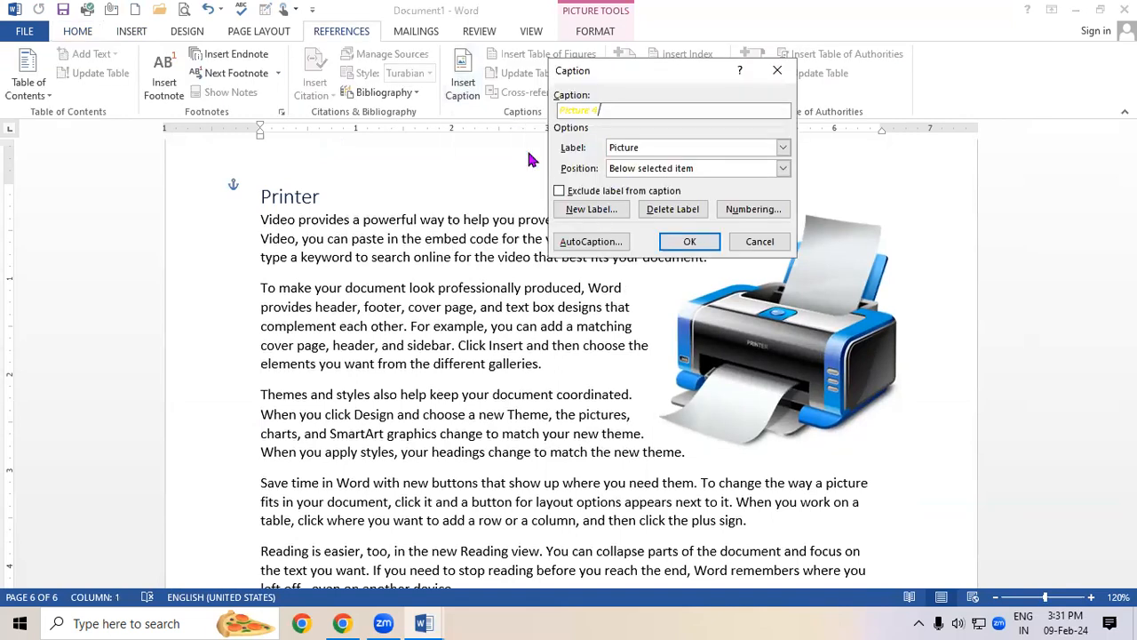
click(671, 248)
Format the printer picture's caption as bold, non-italic, 22 pt and centred
drag(706, 468, 634, 468)
click(75, 32)
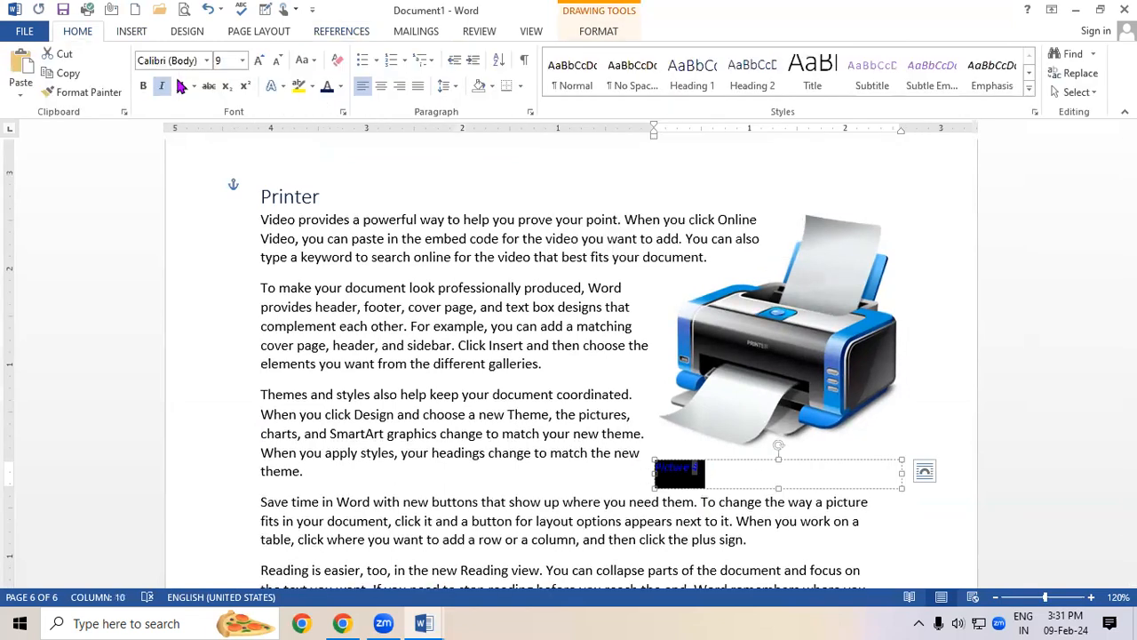
click(143, 85)
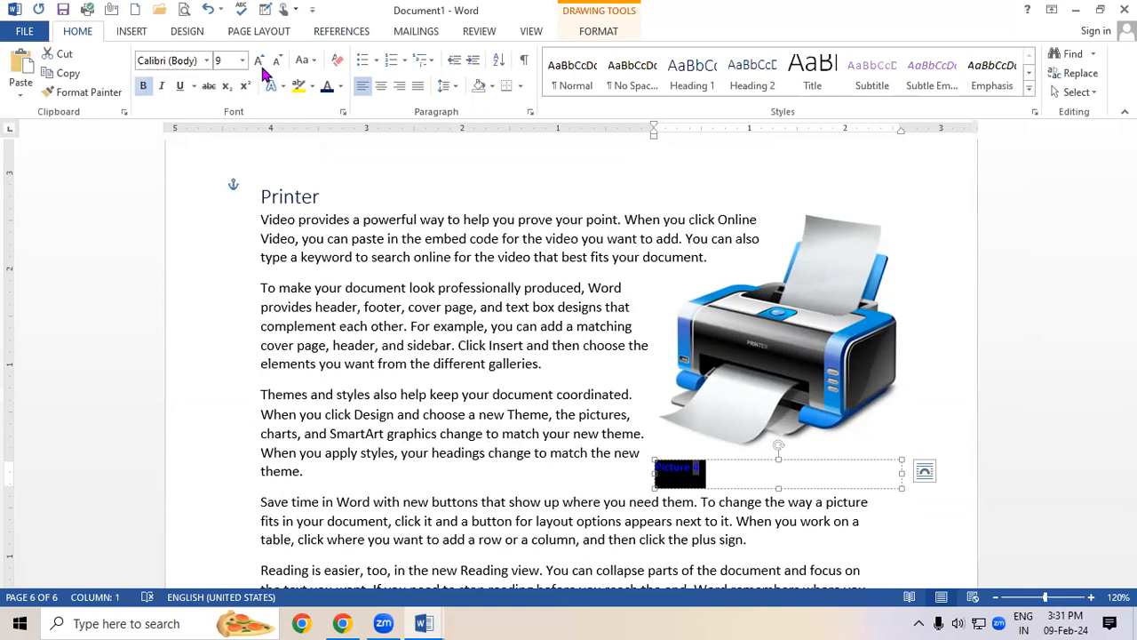
click(259, 61)
click(258, 61)
click(261, 67)
click(260, 67)
click(260, 66)
click(261, 66)
click(261, 67)
click(260, 67)
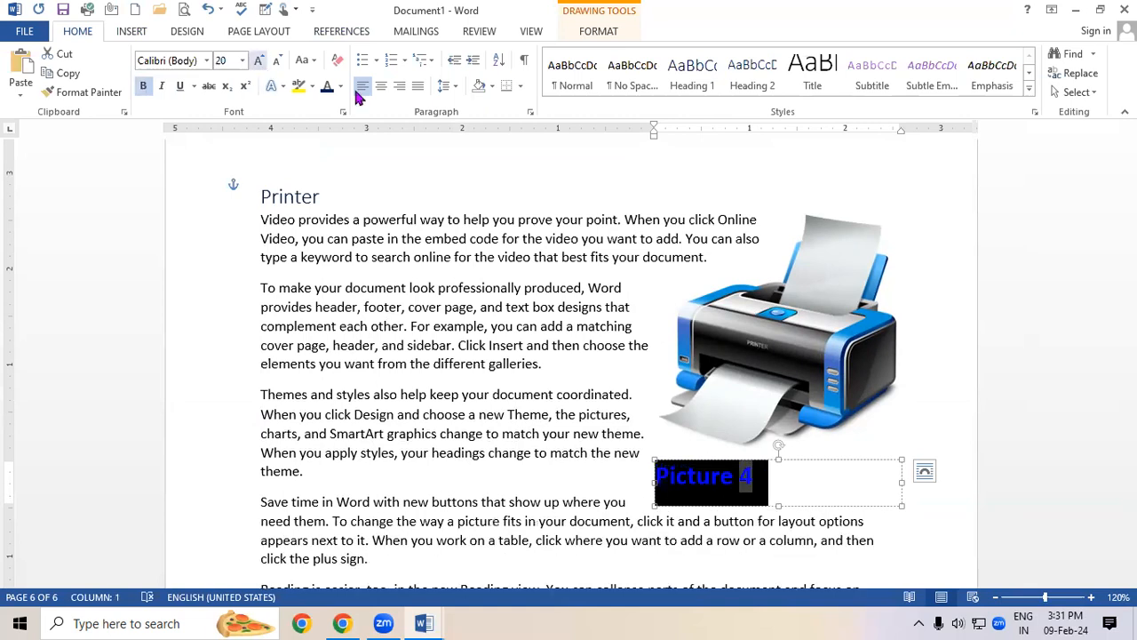
click(376, 86)
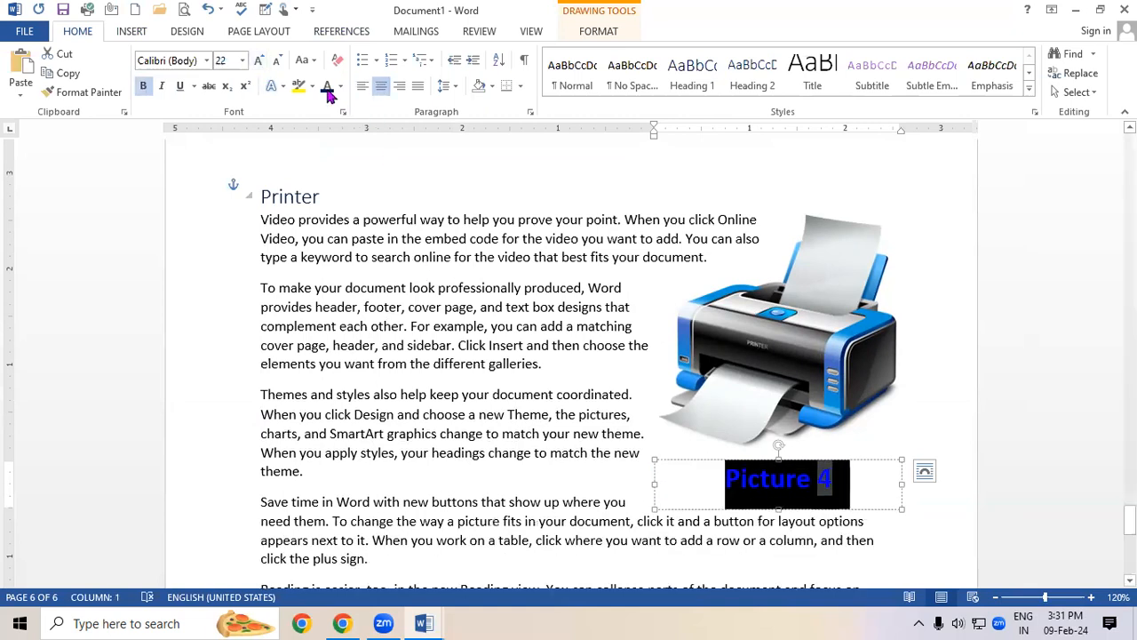
click(394, 322)
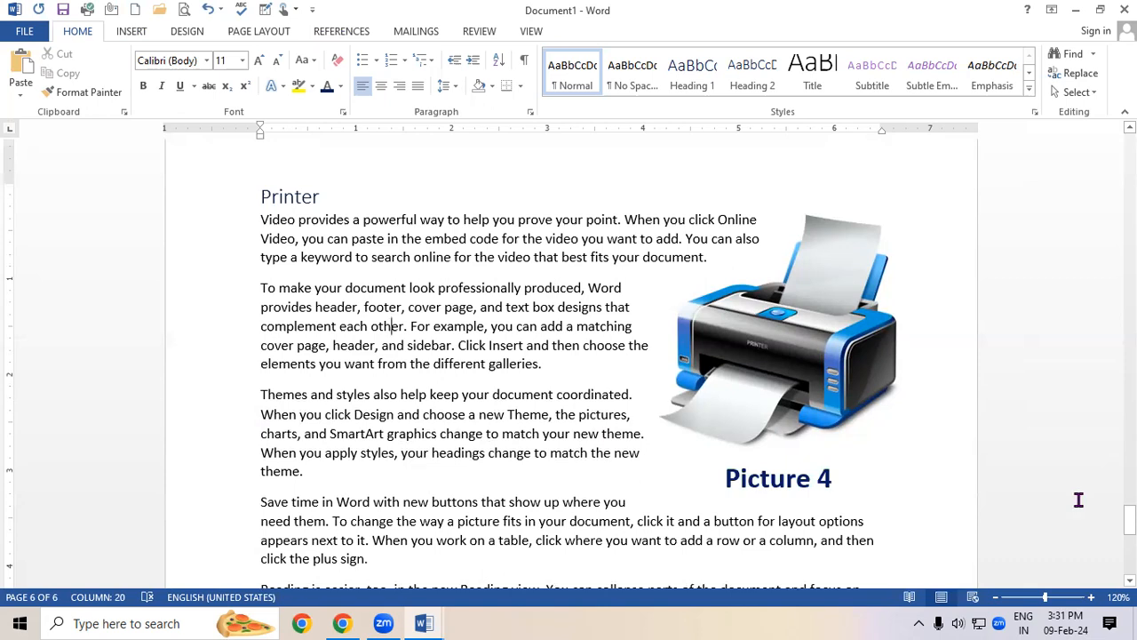
Update the entire table of figures on the first page to include the printer picture's caption
drag(1129, 519, 1129, 147)
click(361, 302)
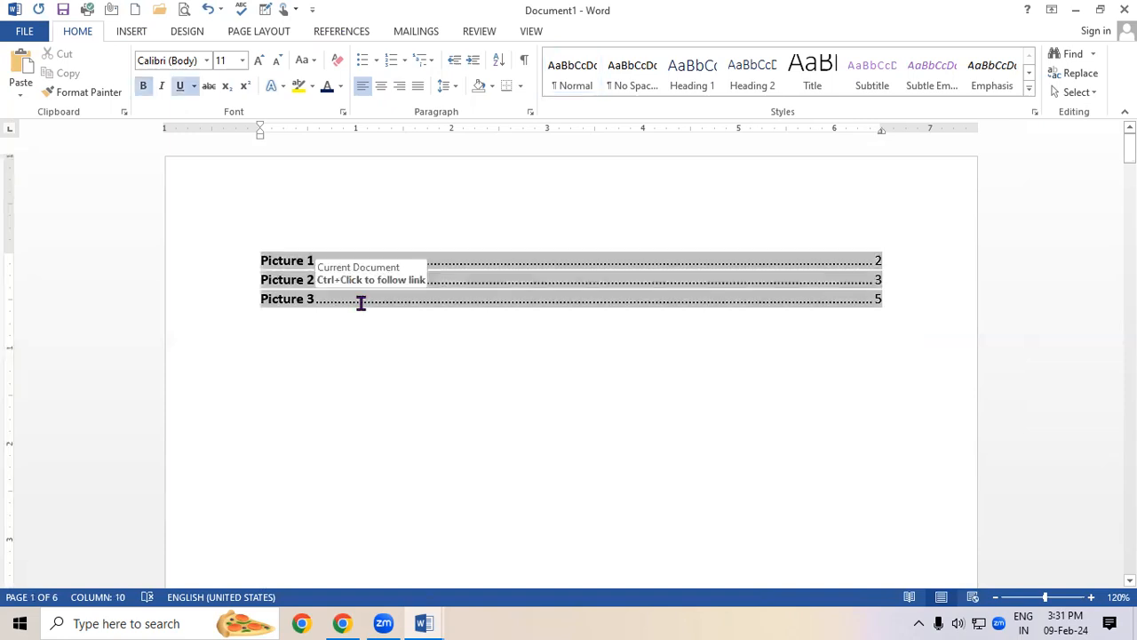
click(325, 36)
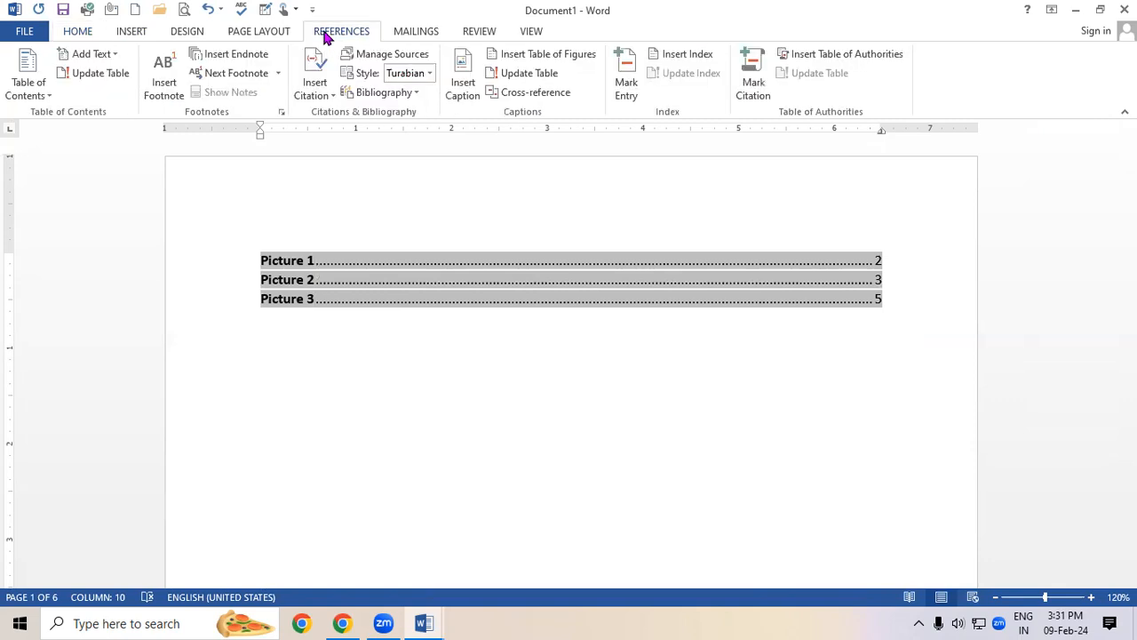
click(521, 74)
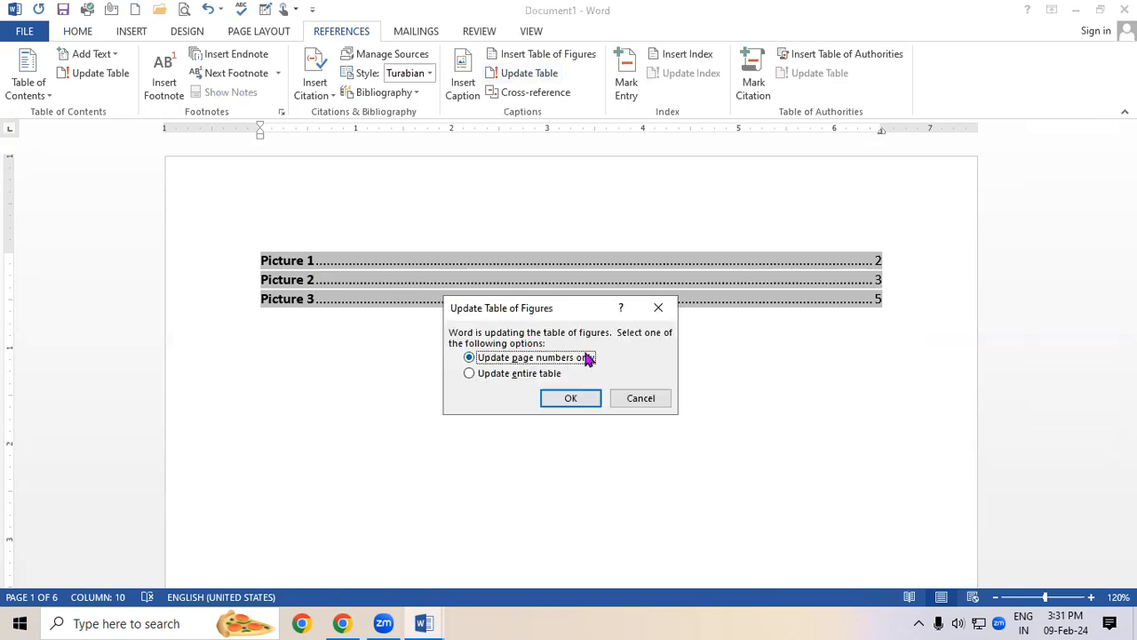
click(480, 379)
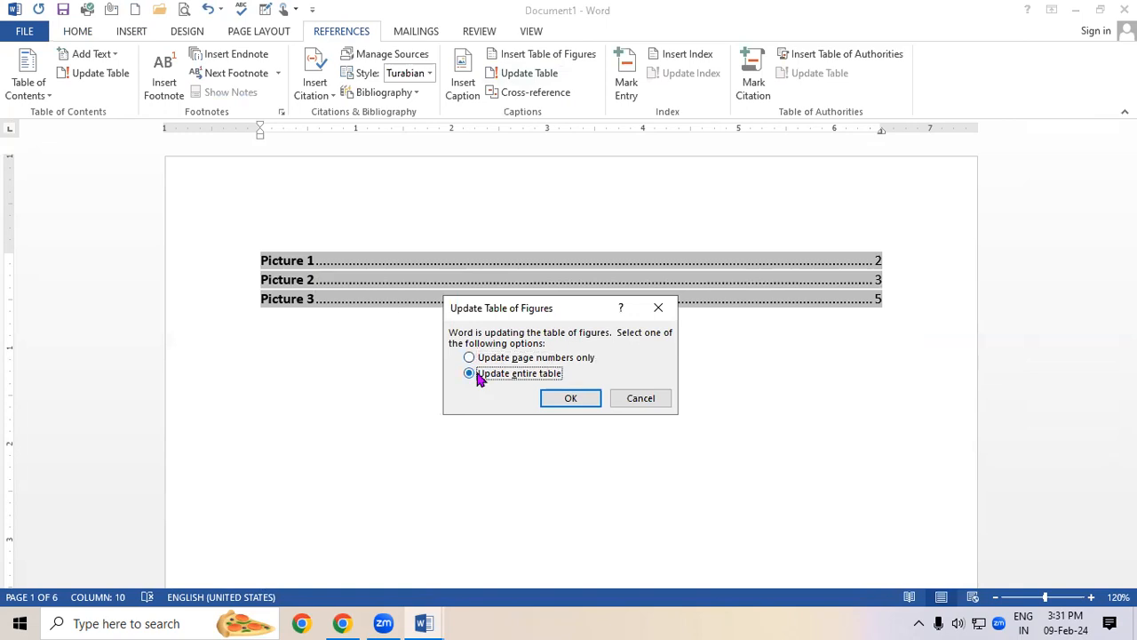
click(552, 399)
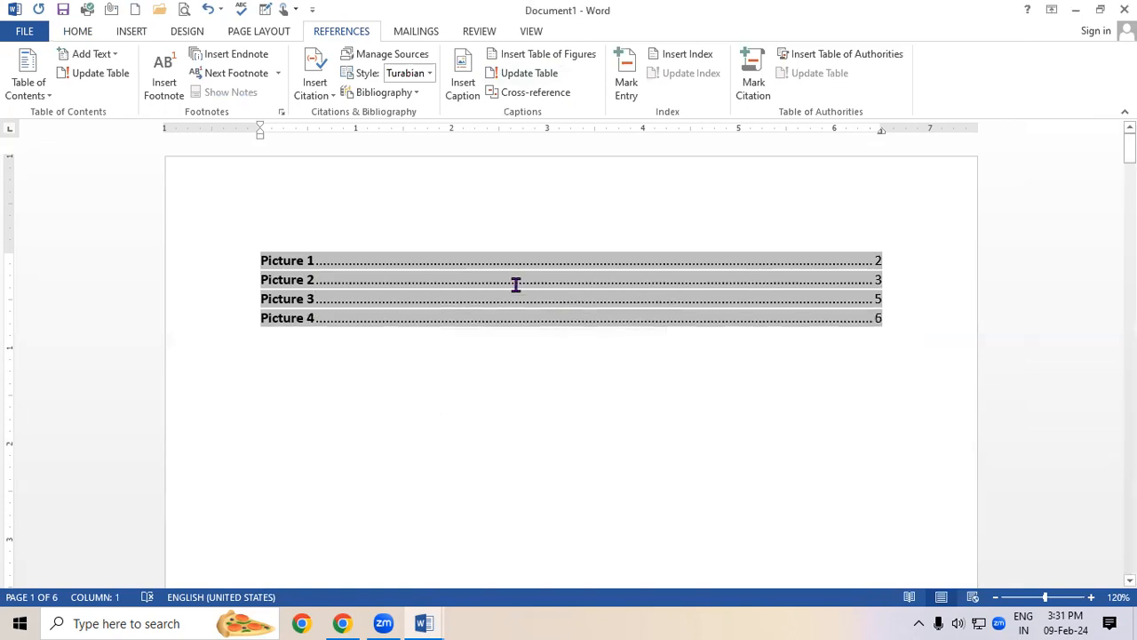
click(538, 76)
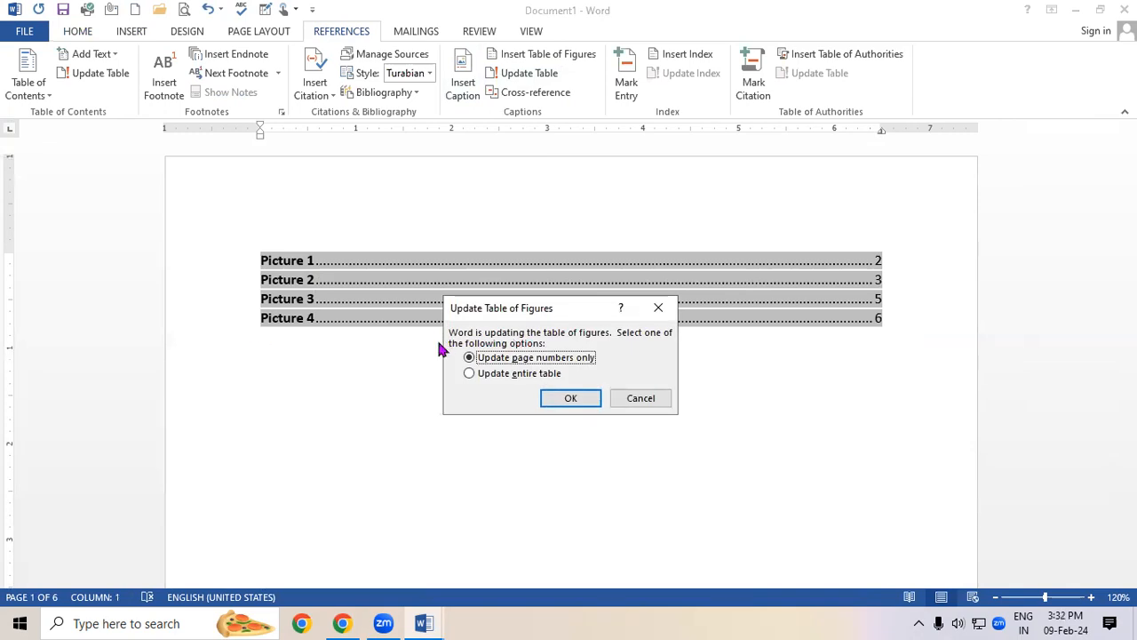
click(502, 373)
click(570, 398)
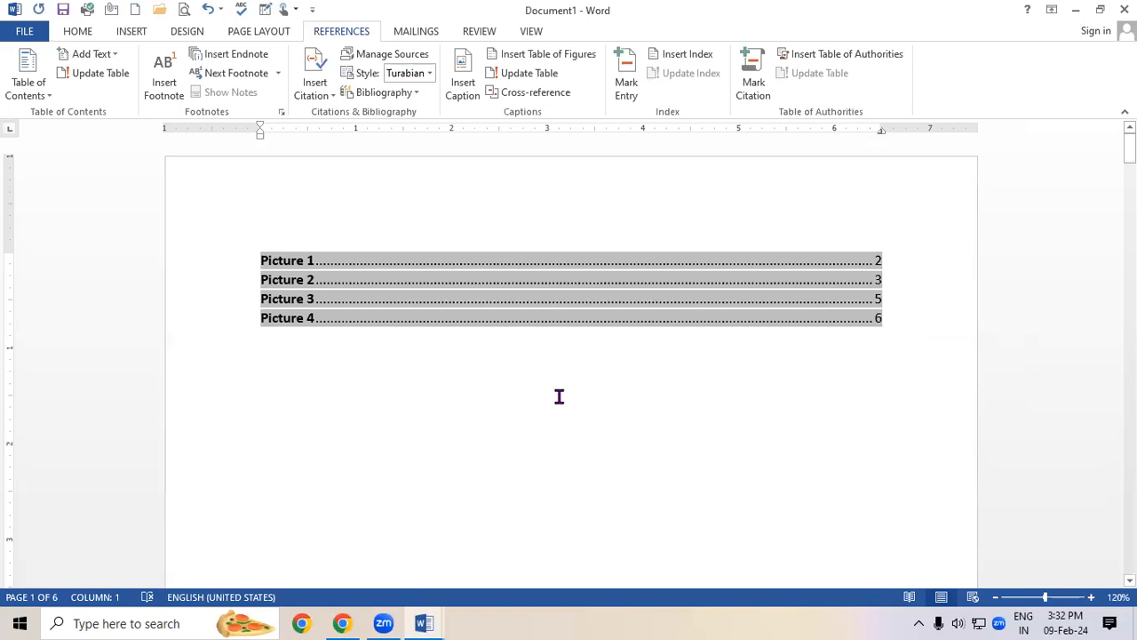
scroll(559, 396, down, 3)
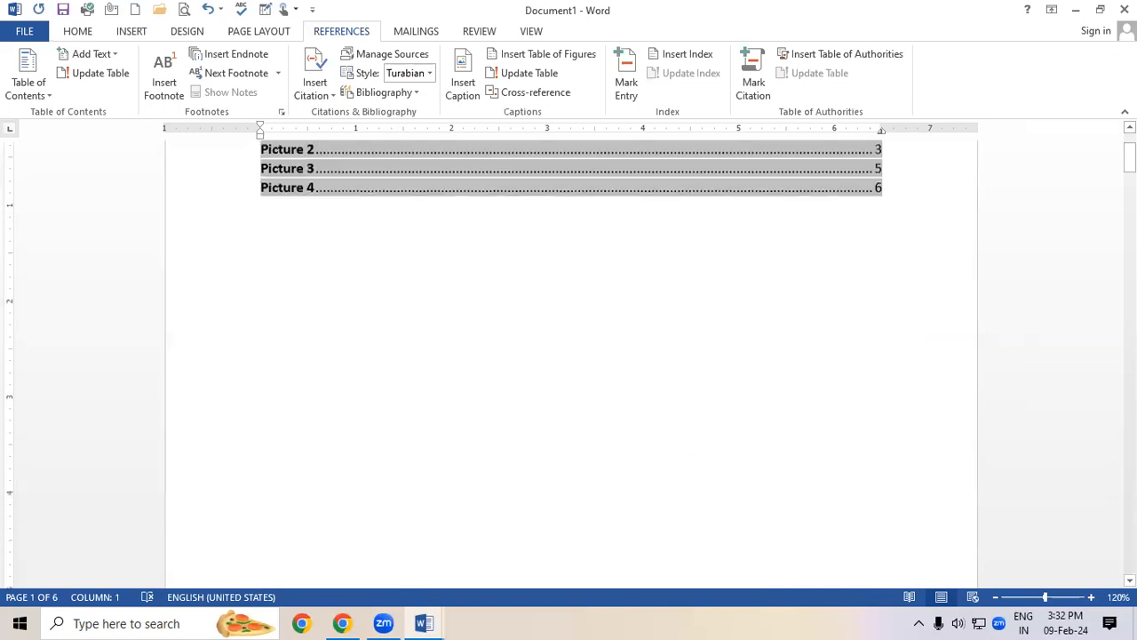
drag(1131, 158, 1130, 226)
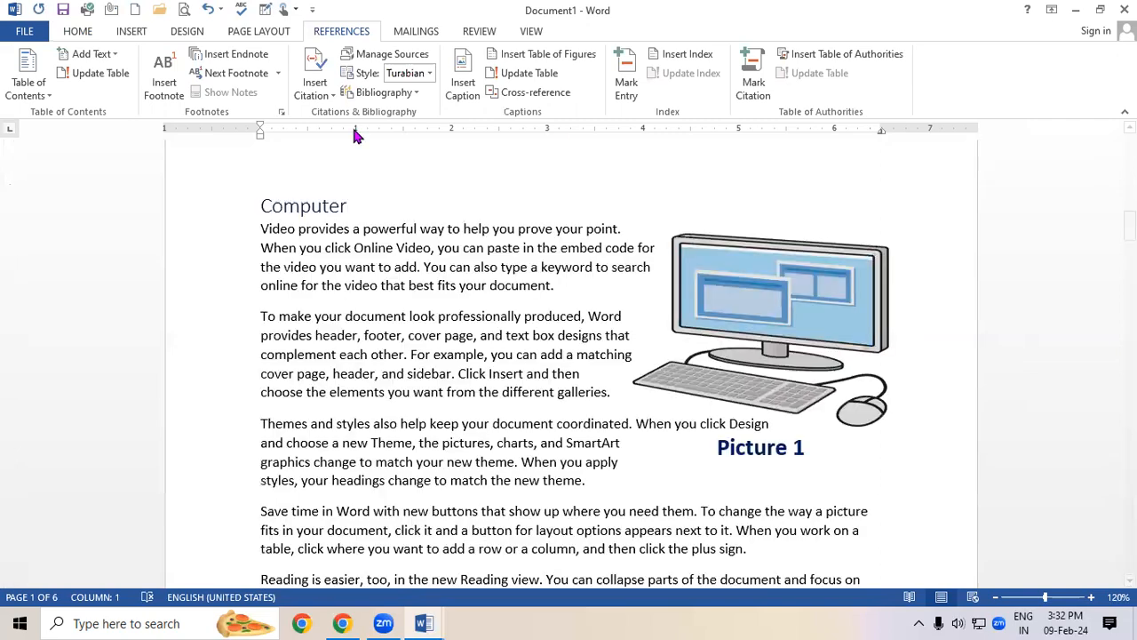
click(245, 166)
click(269, 161)
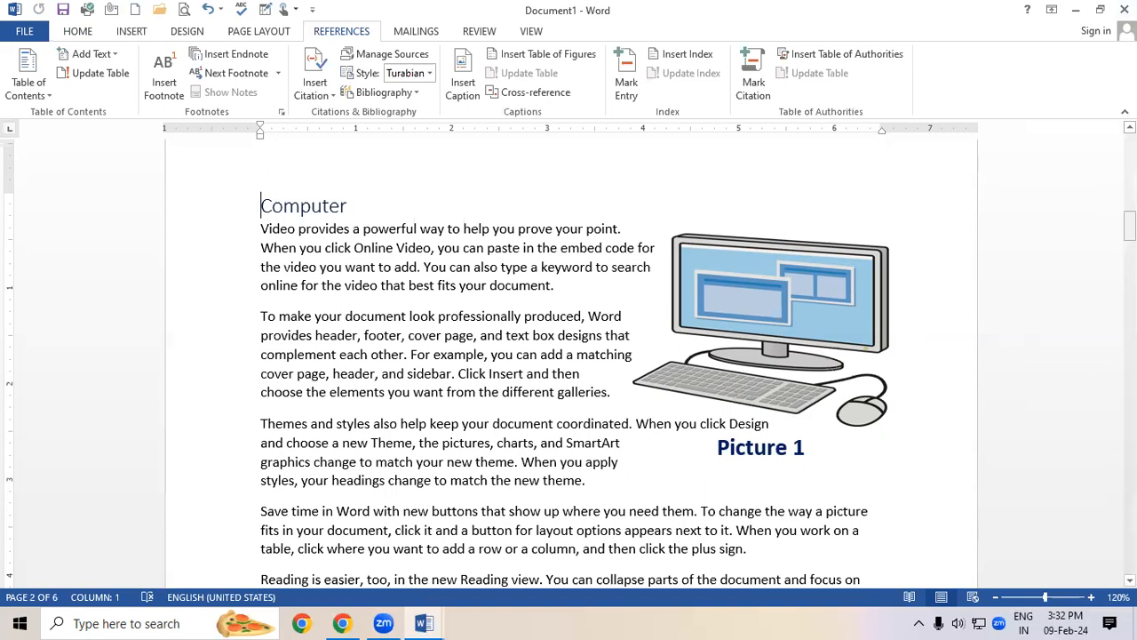
drag(1131, 226, 1131, 148)
scroll(505, 167, up, 1)
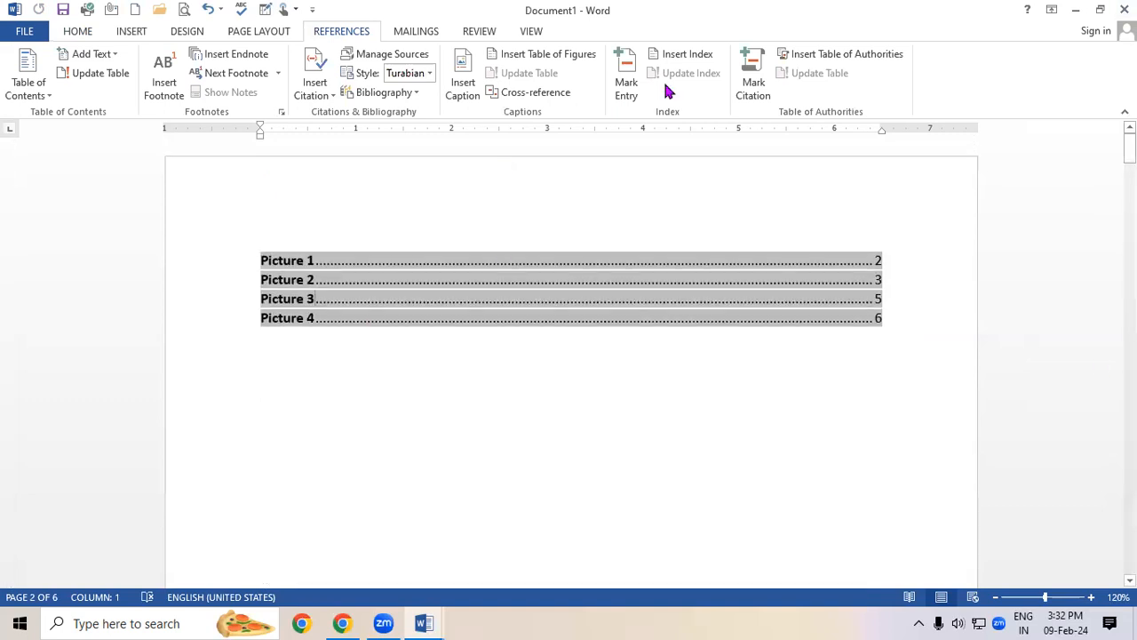
click(556, 77)
click(483, 375)
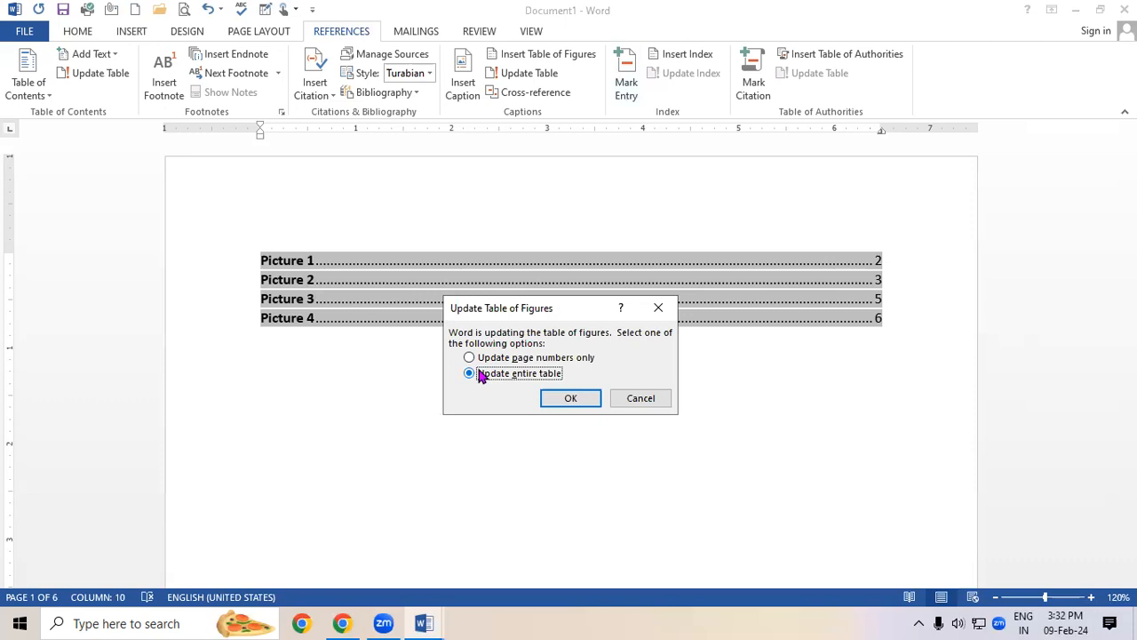
click(645, 402)
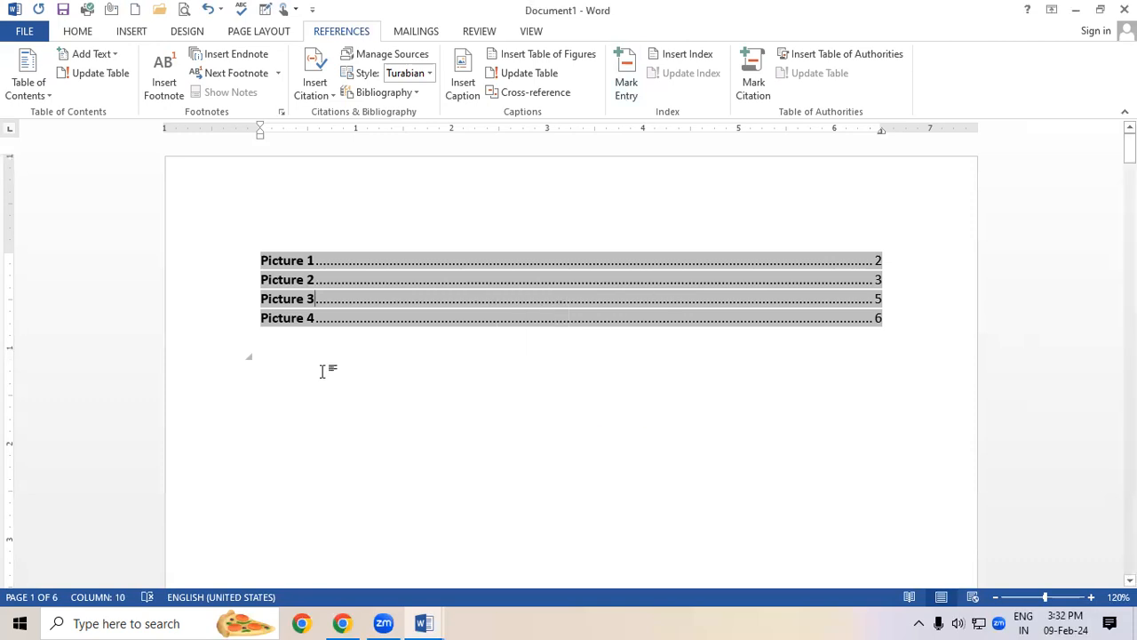
Insert a hyperlinked cross-reference to the entire Picture 3 caption on the empty line below the table of figures
click(322, 372)
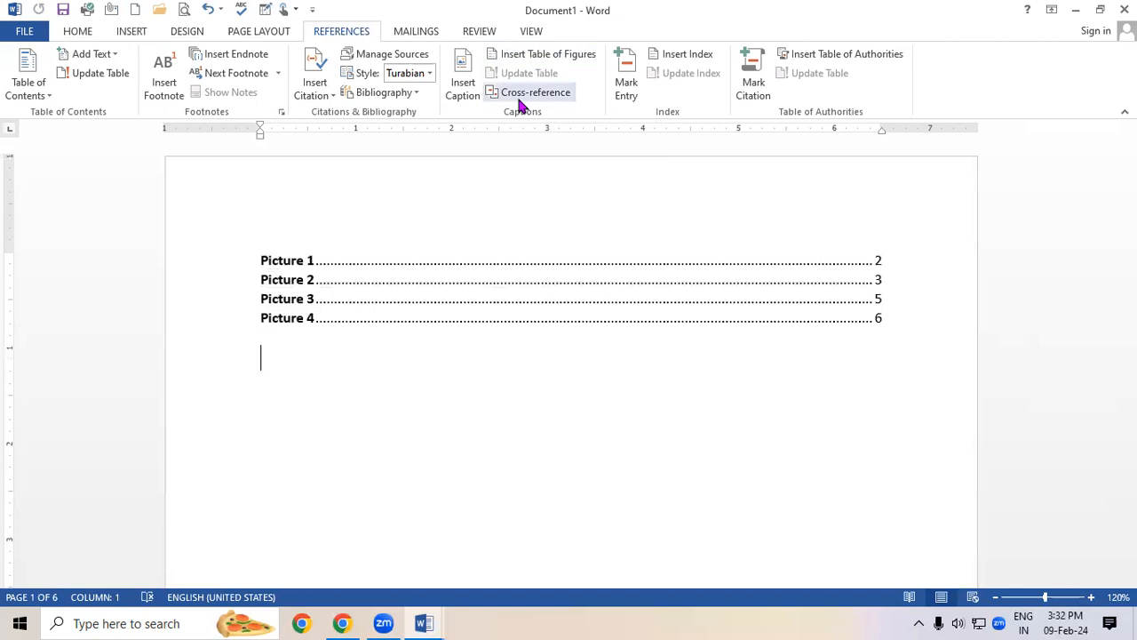
click(114, 34)
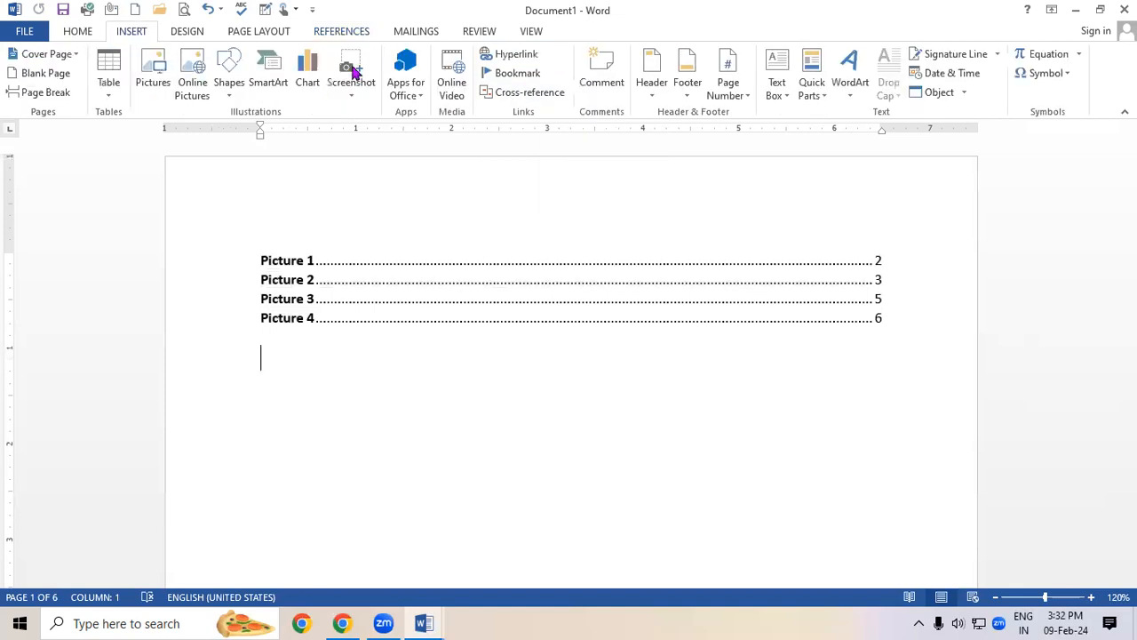
click(493, 94)
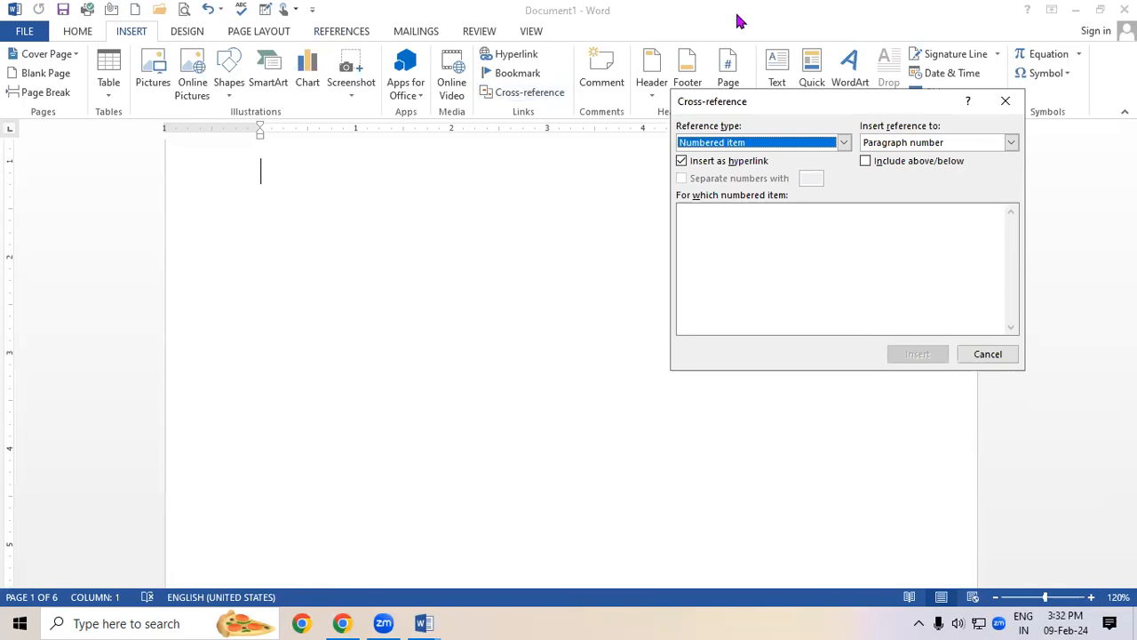
click(1005, 100)
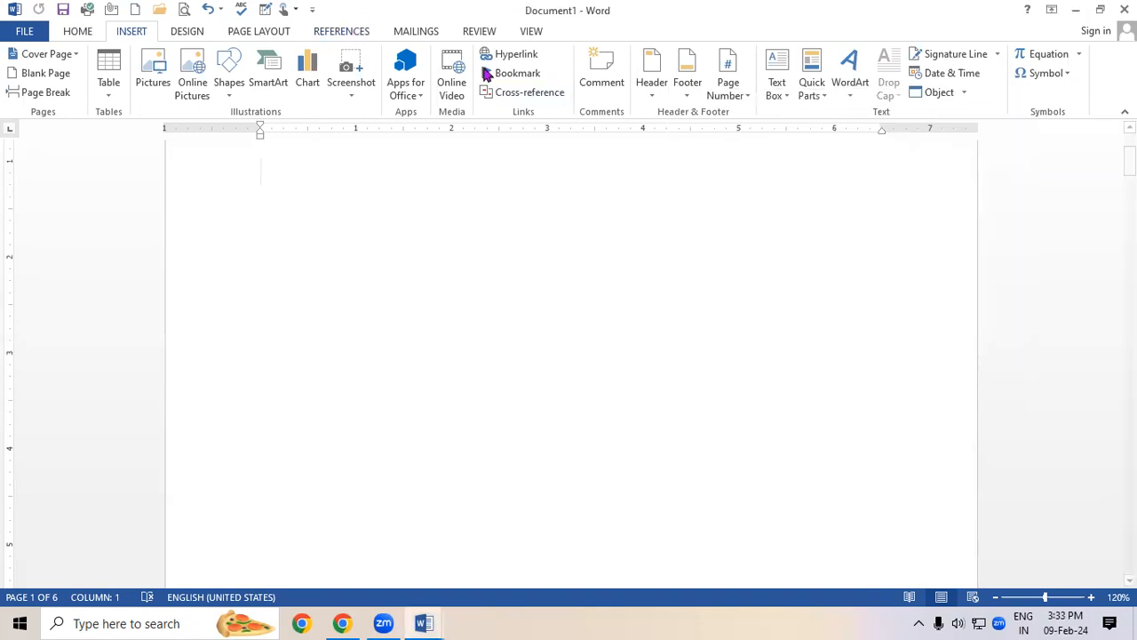
click(353, 32)
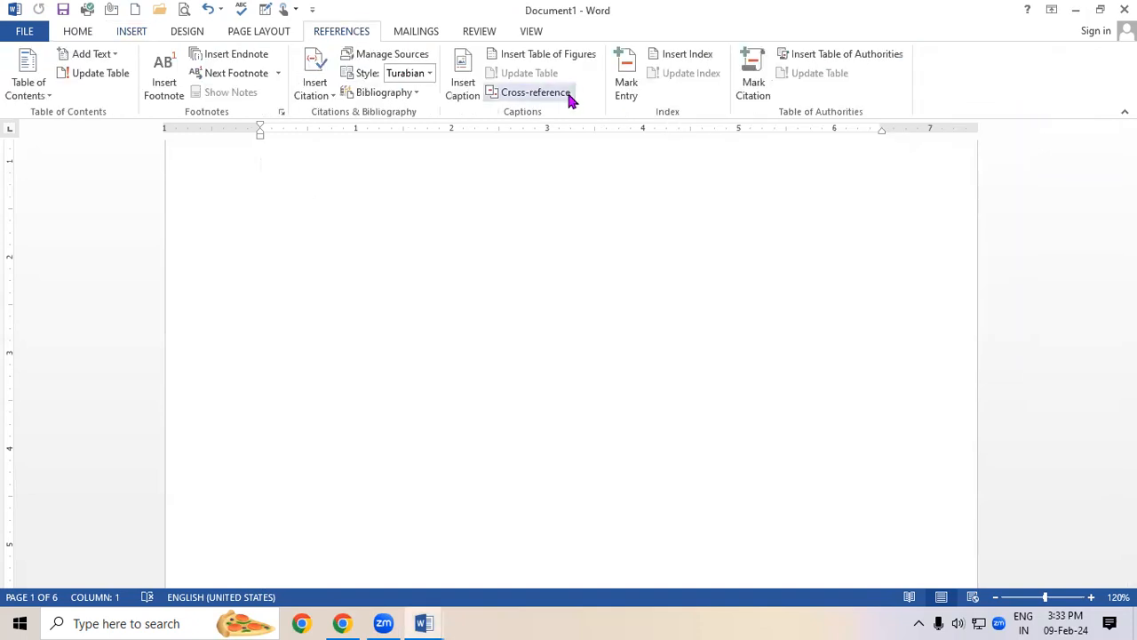
click(570, 95)
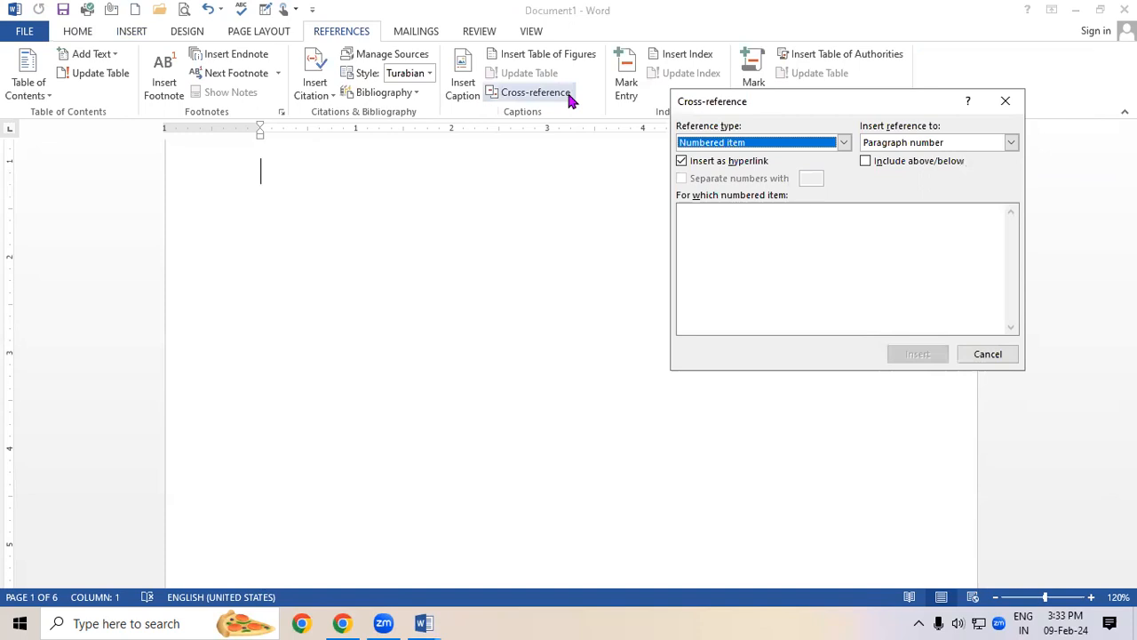
click(843, 142)
scroll(727, 210, down, 1)
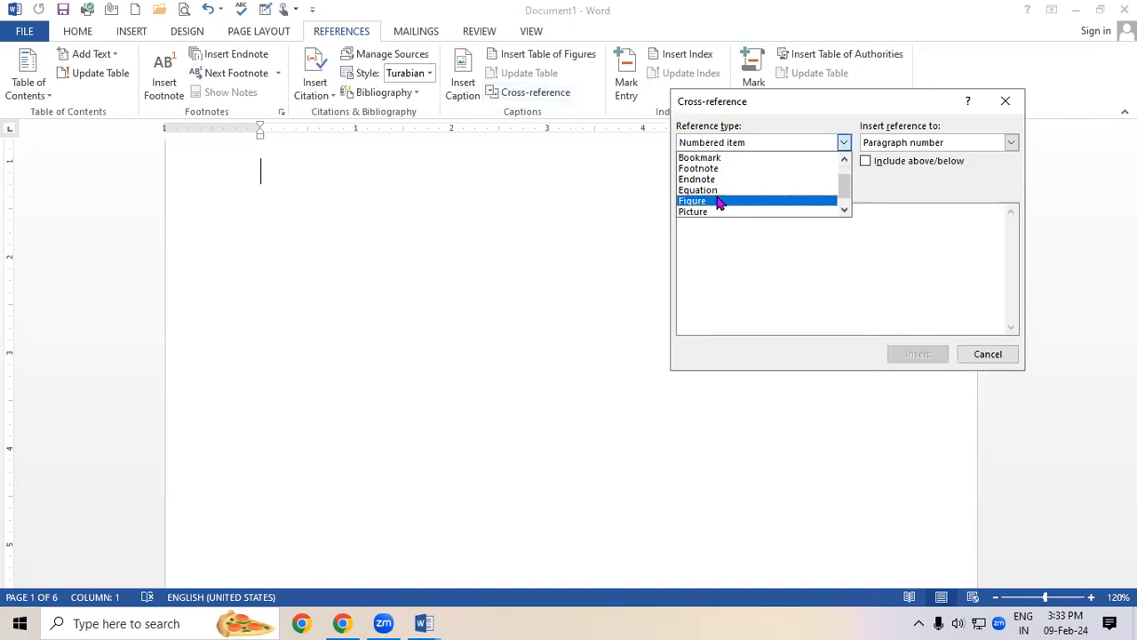
click(700, 214)
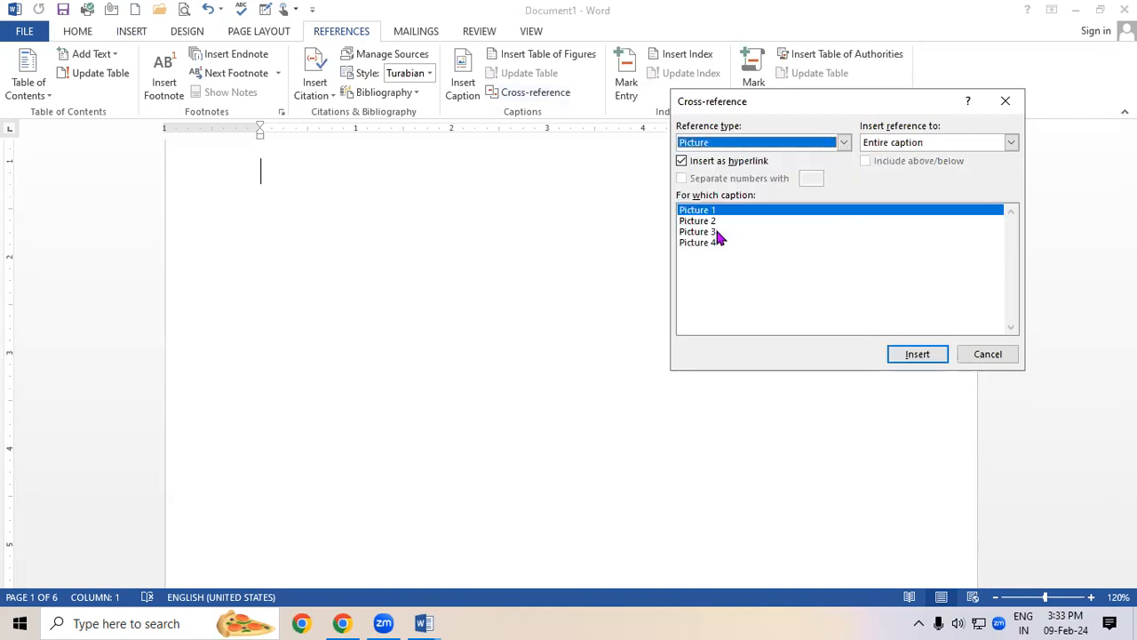
click(702, 242)
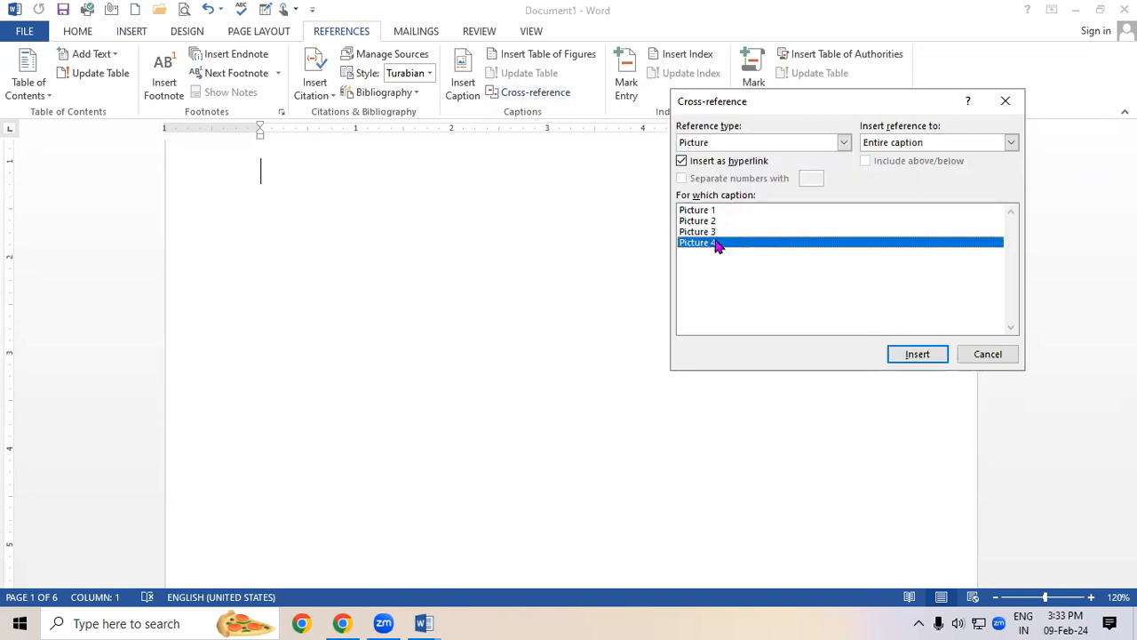
click(723, 232)
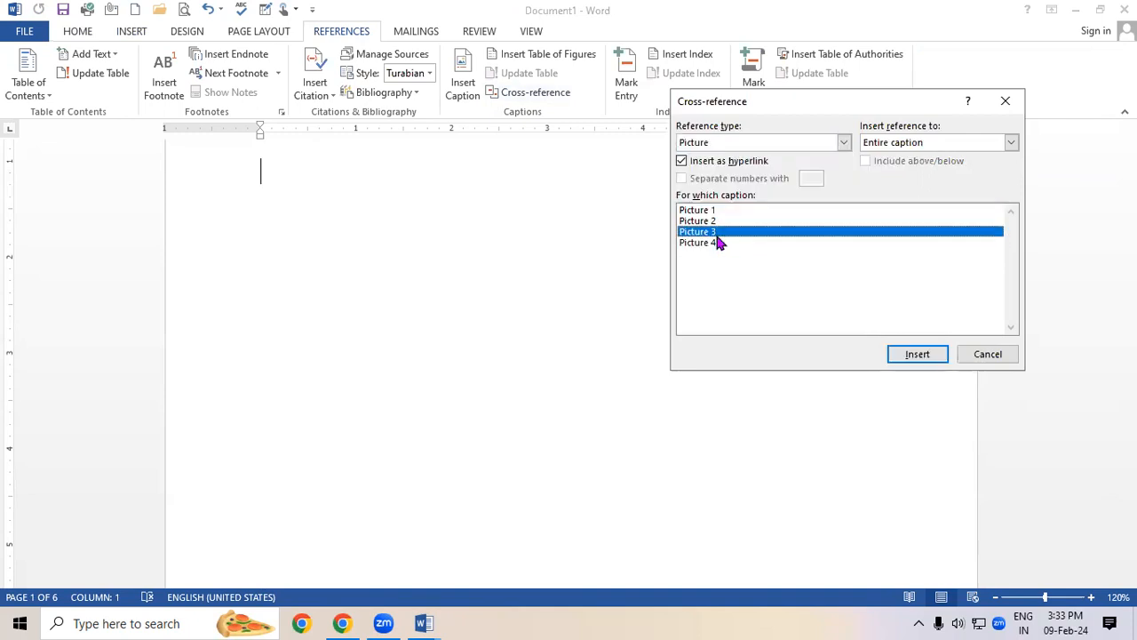
click(892, 354)
click(977, 354)
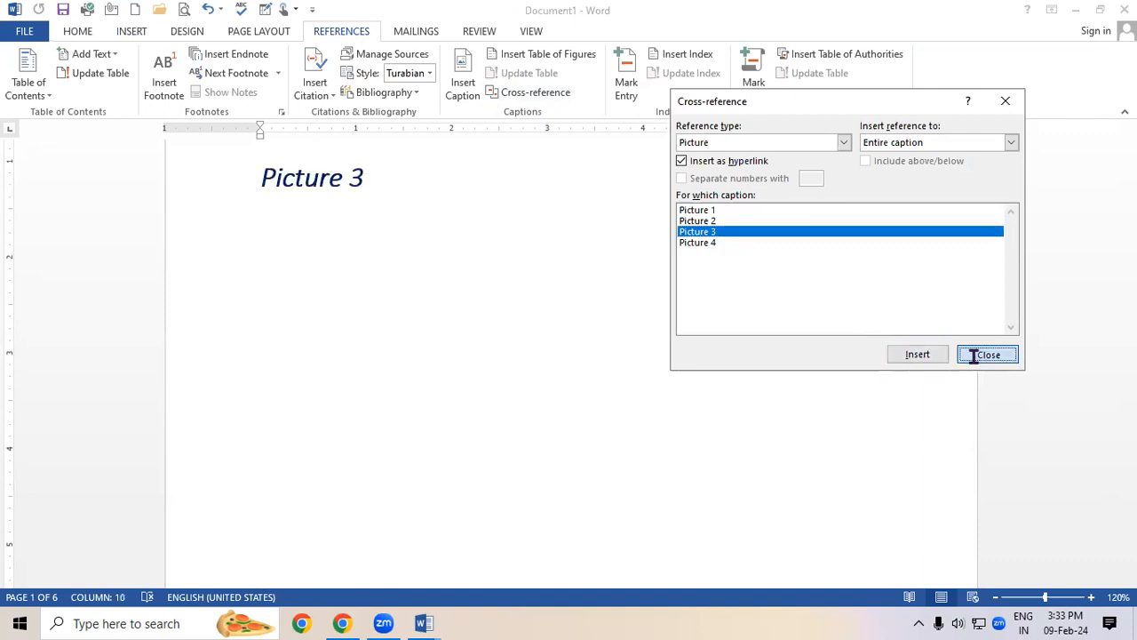
Follow the Picture 3 cross-reference link to its caption under the motherboard picture
ctrl+click(307, 185)
scroll(622, 275, up, 2)
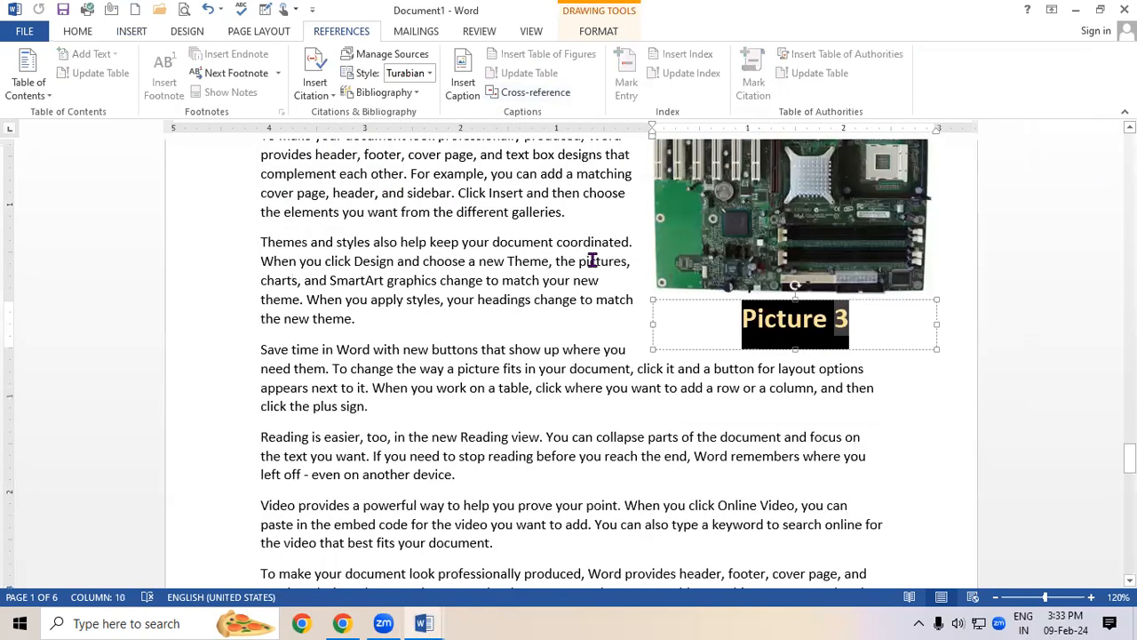
click(592, 260)
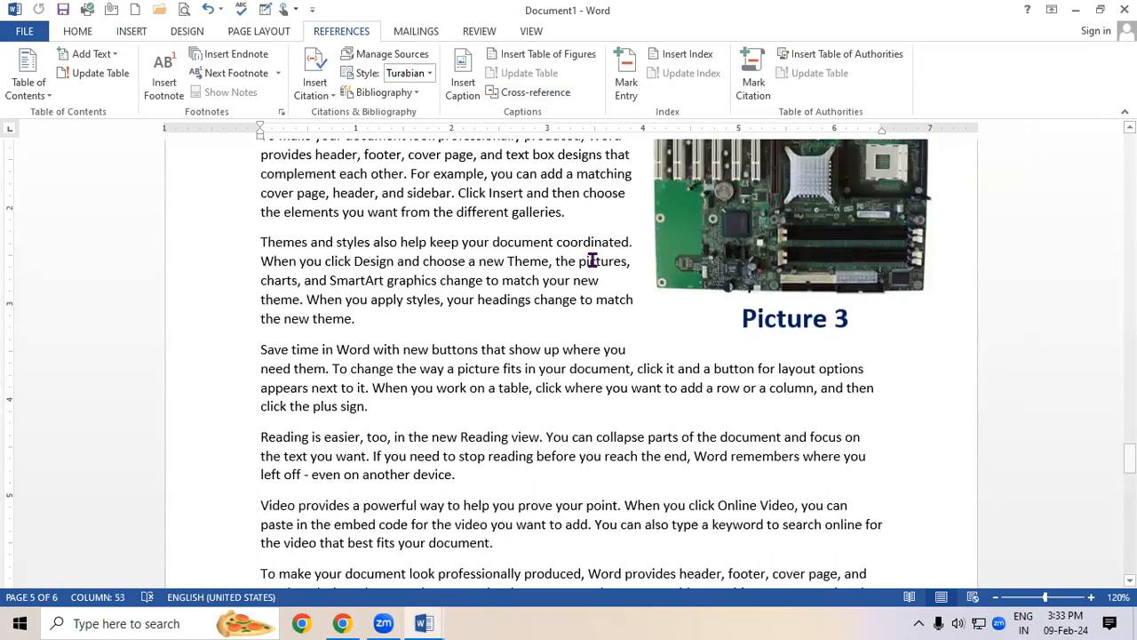
Examine the bookmark and heading targets available for a cross-reference, without inserting one
drag(1129, 457, 1130, 142)
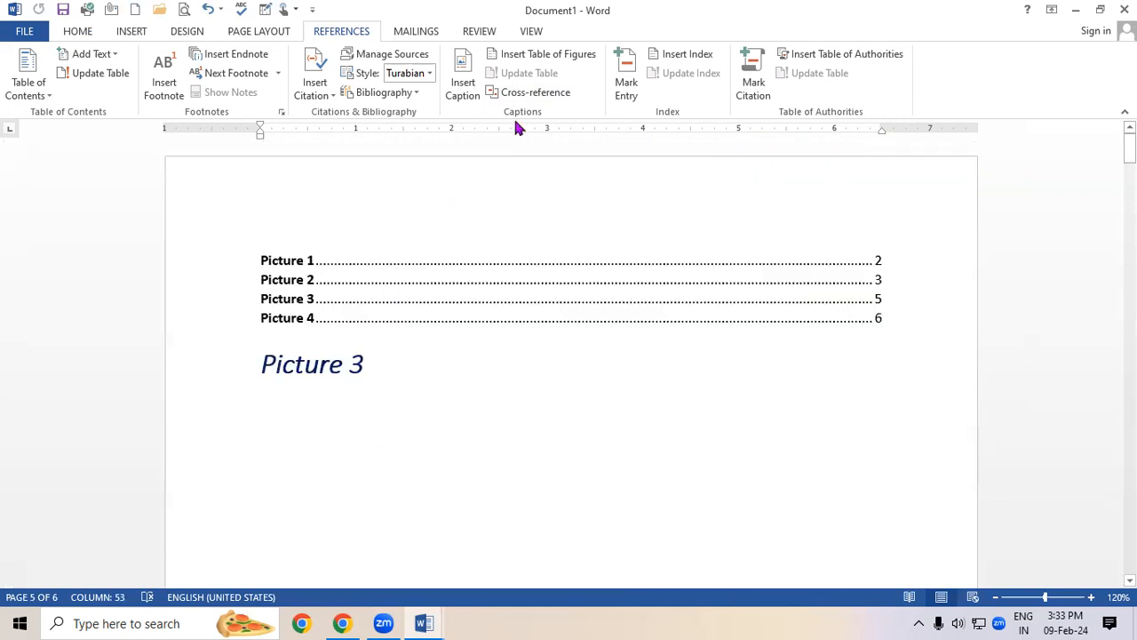
click(536, 96)
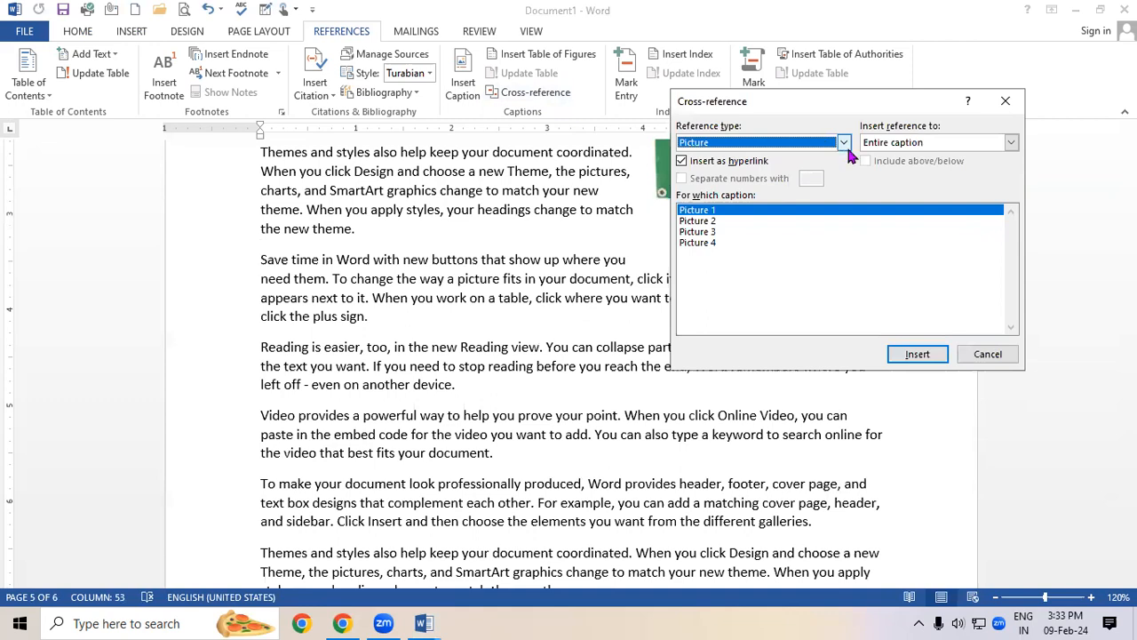
click(846, 144)
scroll(853, 186, up, 1)
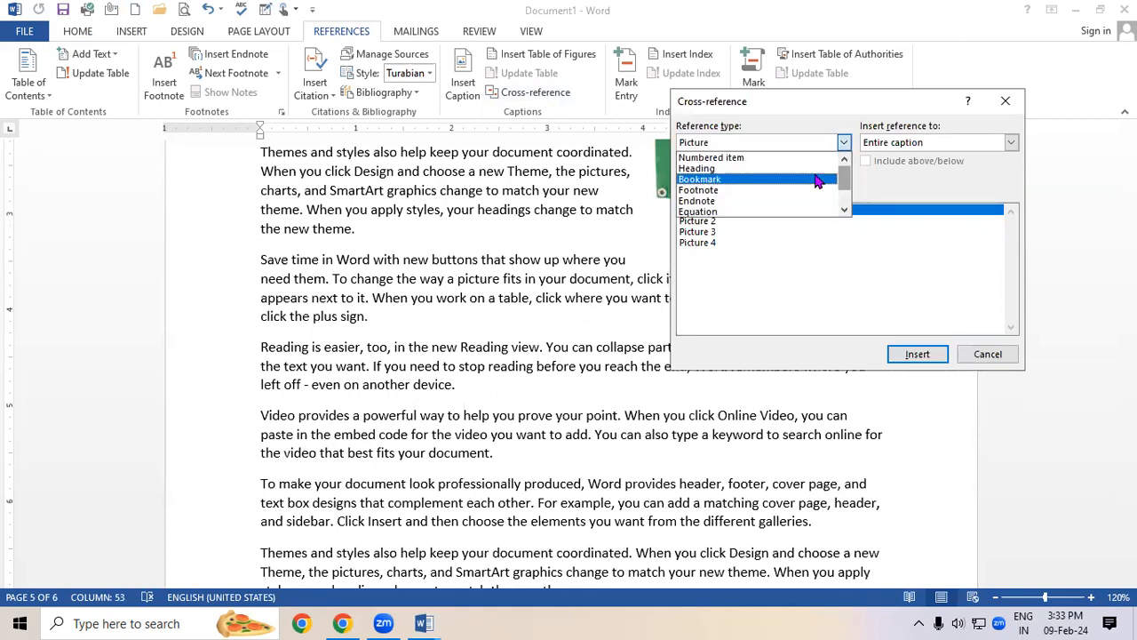
click(762, 182)
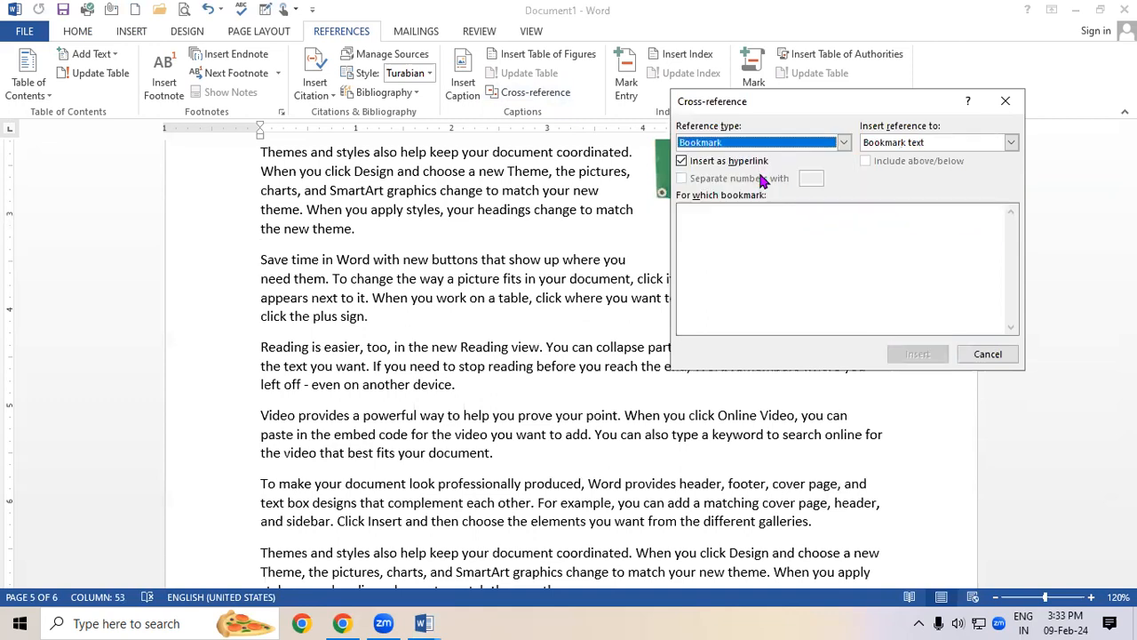
click(816, 148)
click(696, 169)
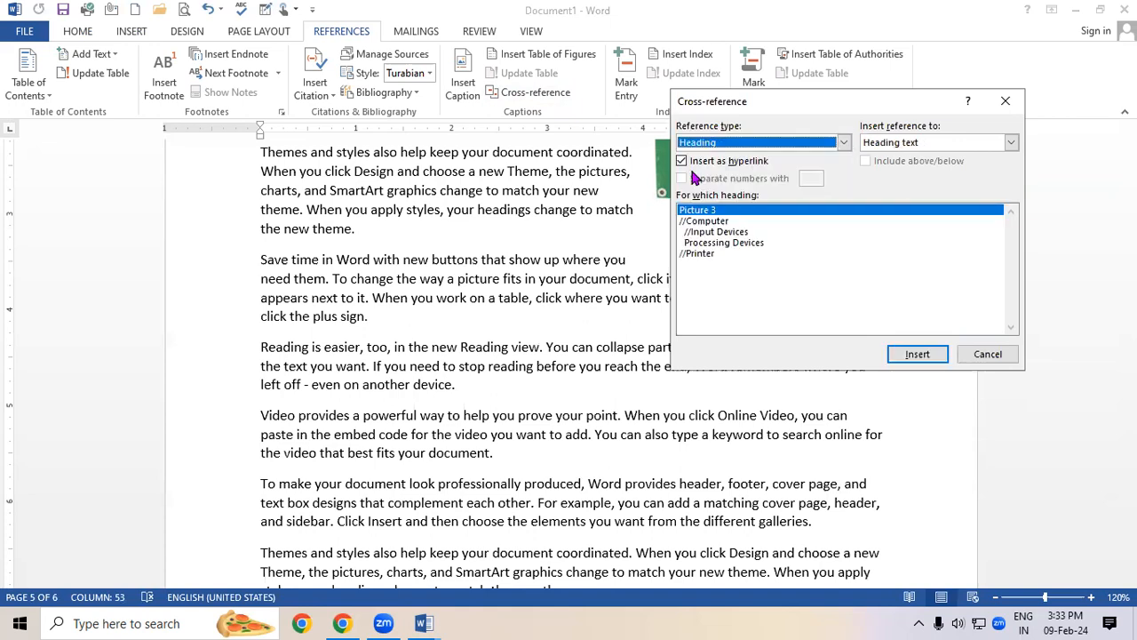
click(722, 233)
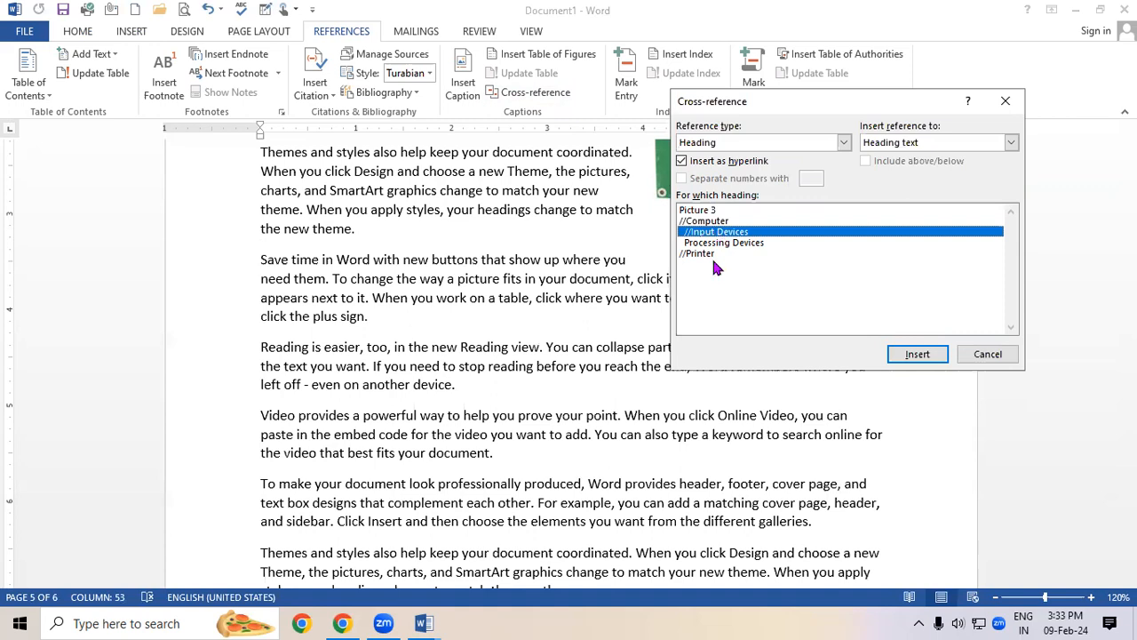
click(708, 256)
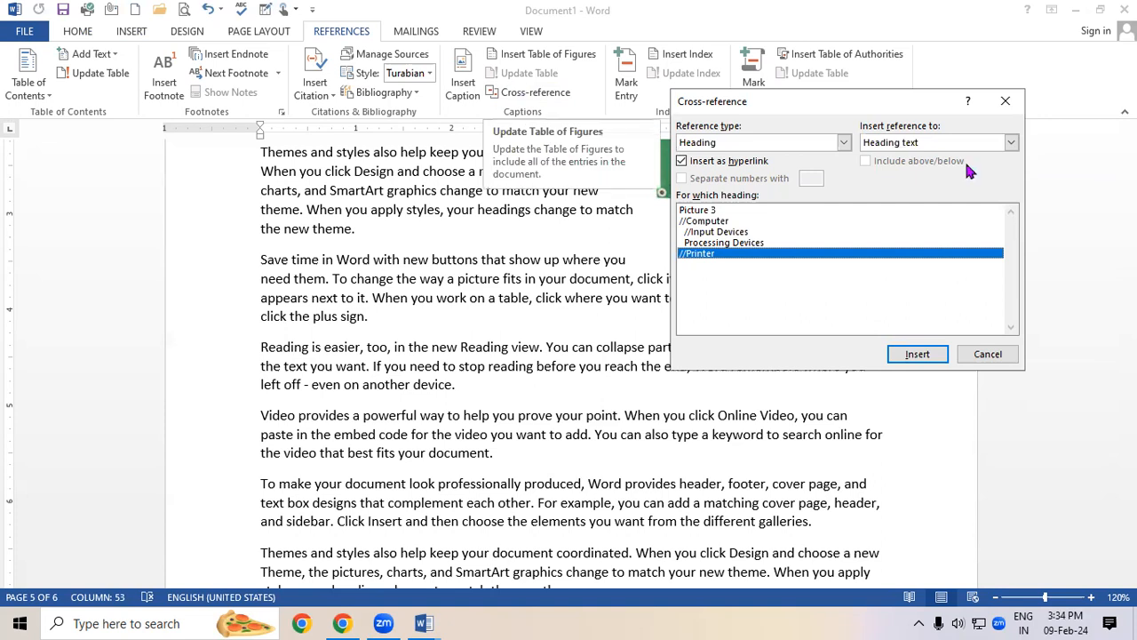
click(1005, 103)
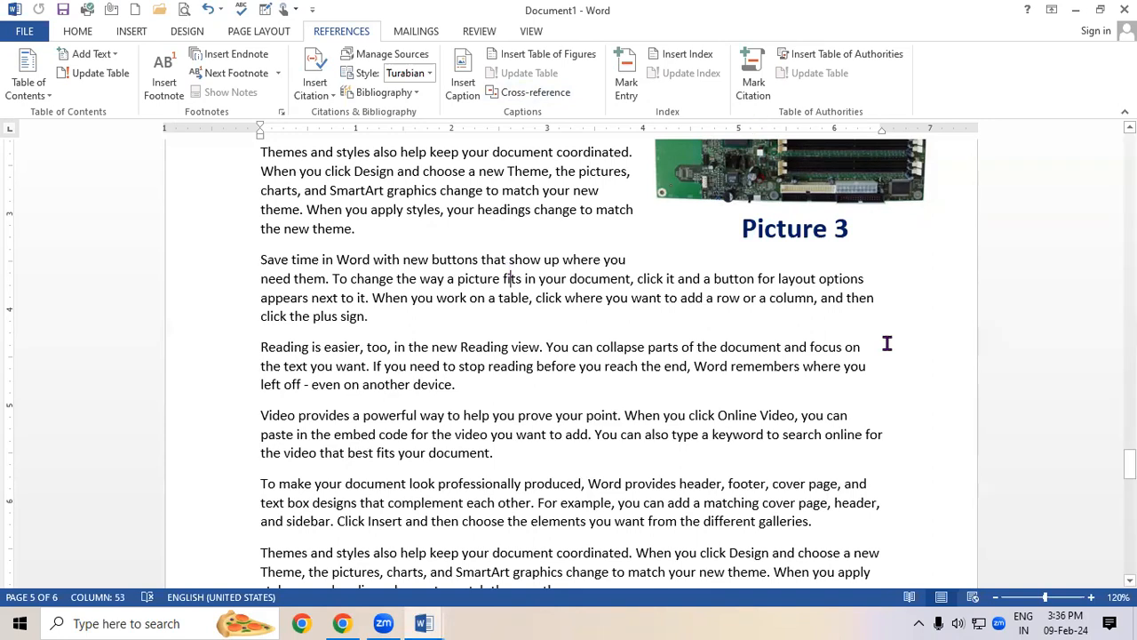
Enter the text "Save .4" on the empty line below the Picture 3 cross-reference on the first page
drag(1131, 462, 1071, 155)
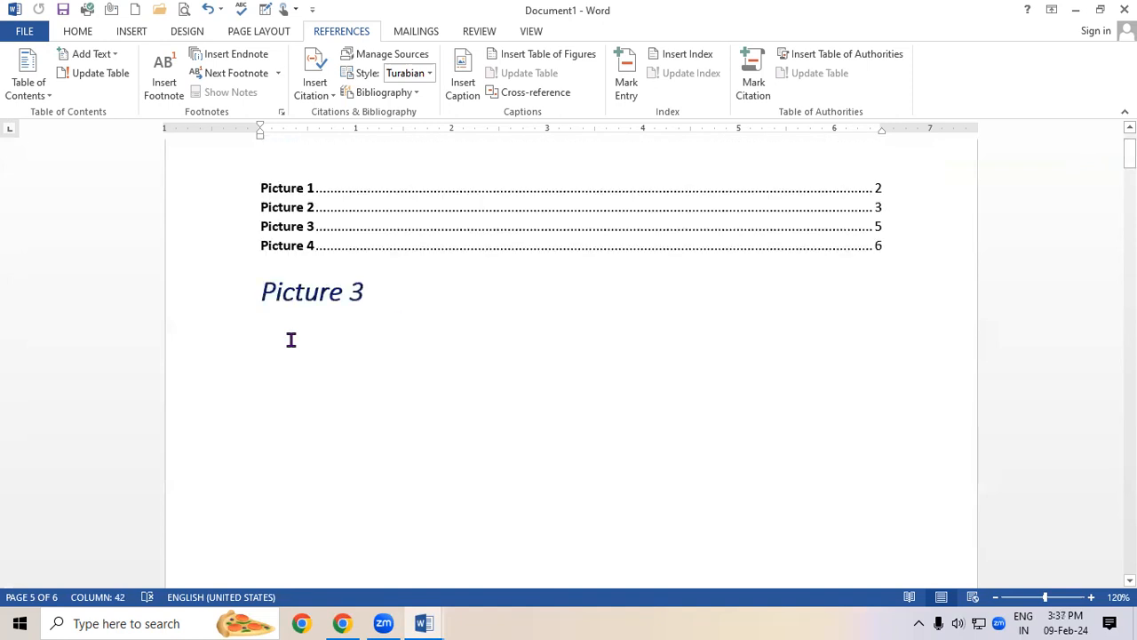
click(410, 335)
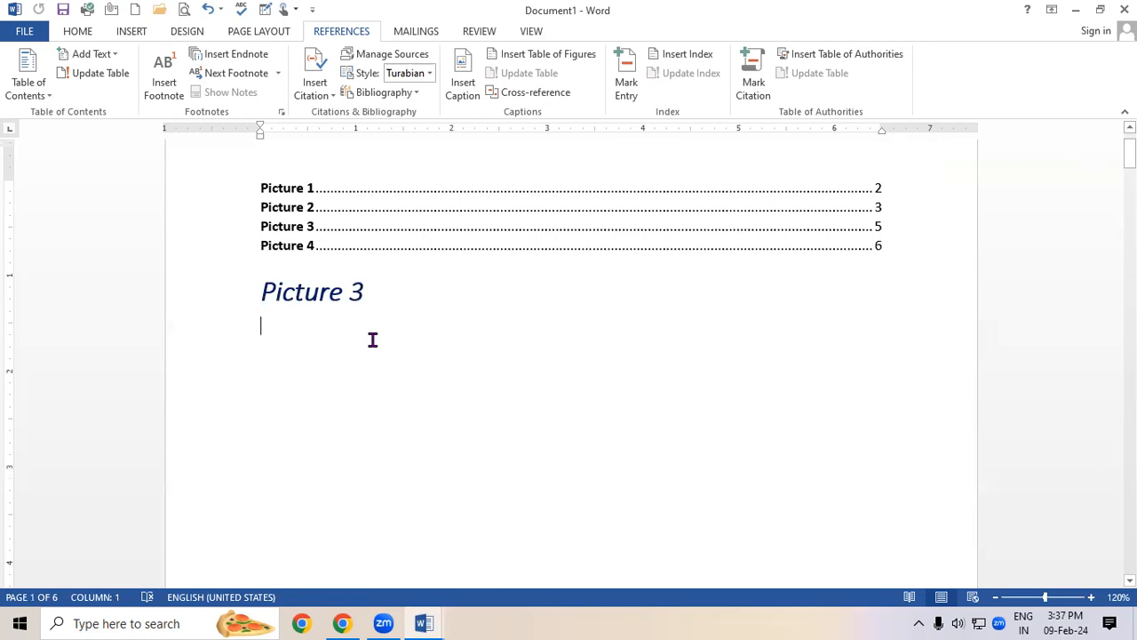
text(sa)
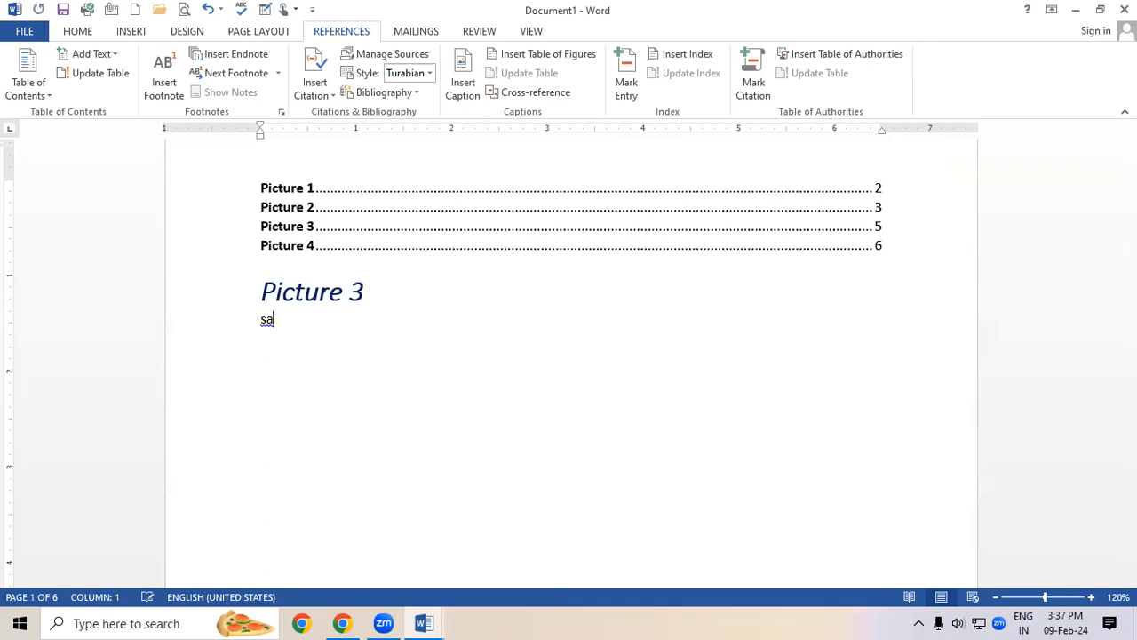
text(ve .4)
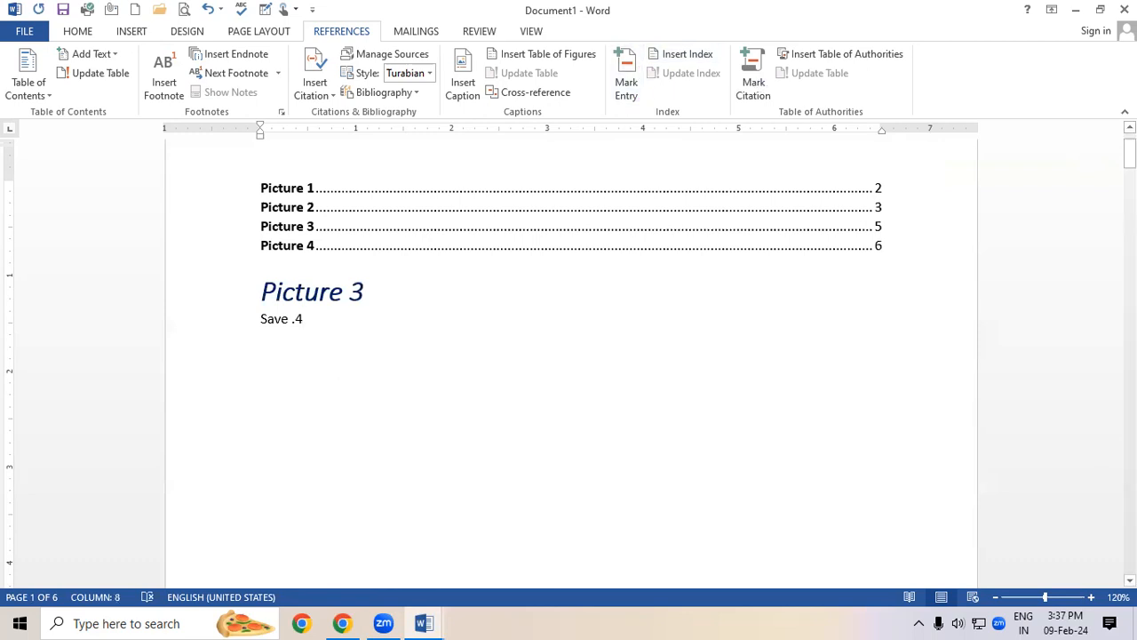
Add a line reading "Save", a row of dots reaching almost to the margin and the number 4, and end it with a new paragraph
key(Return)
text(Sa)
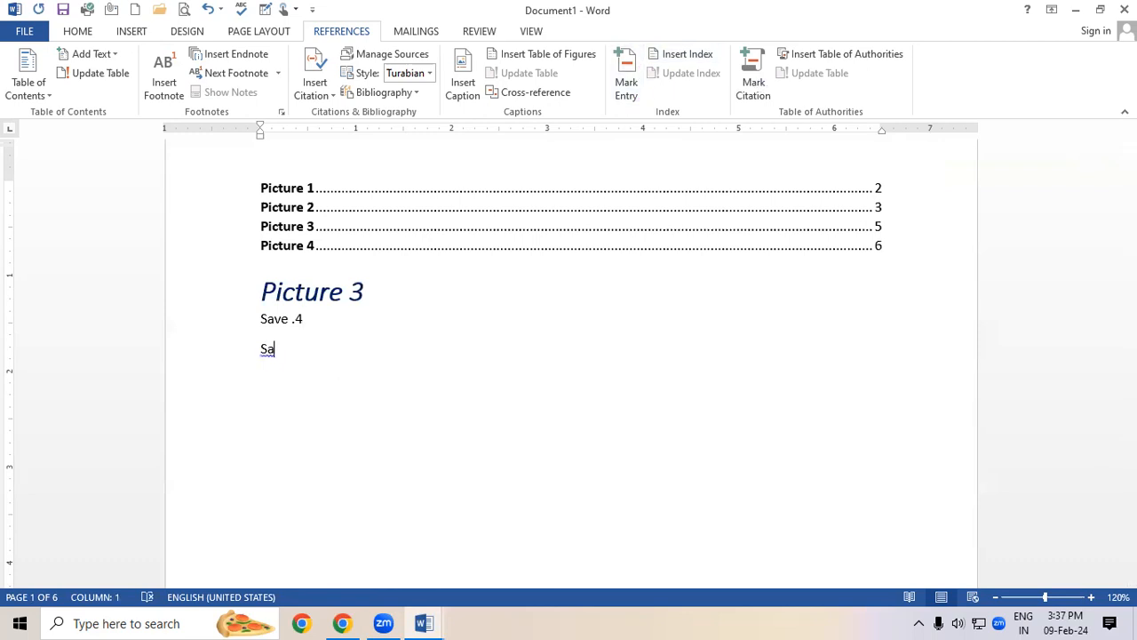
text(ve )
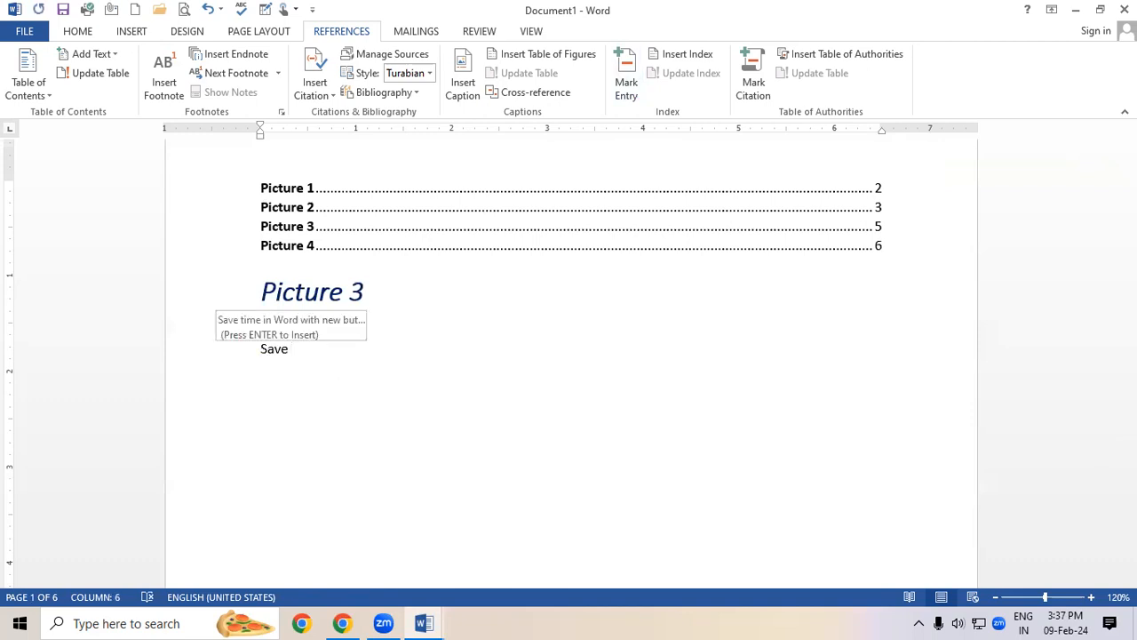
text(....................)
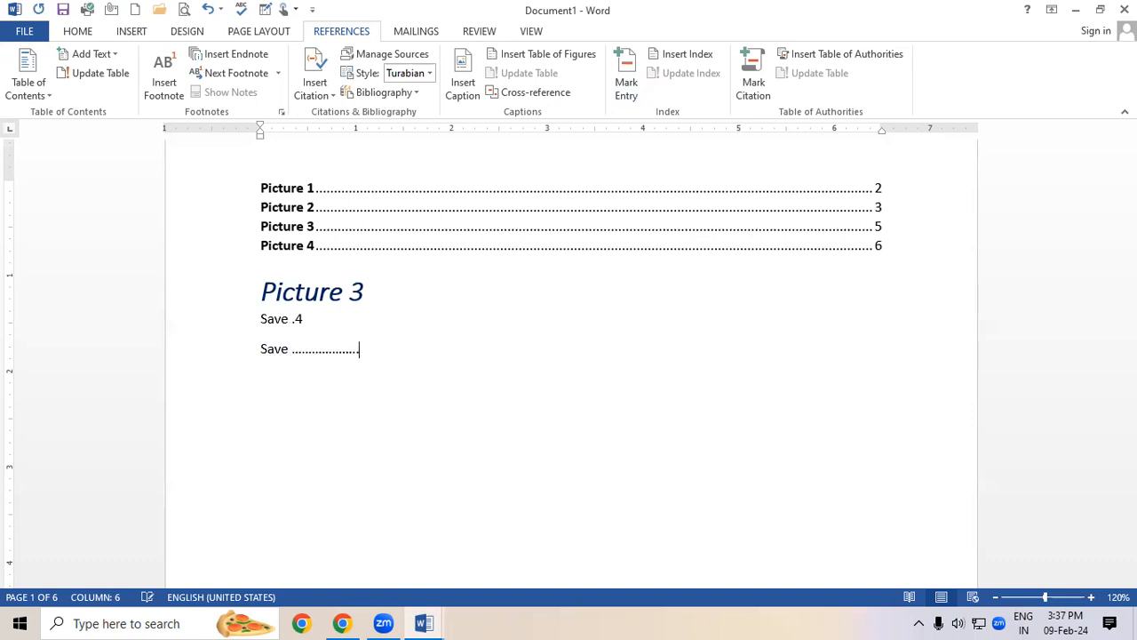
text(.........................................................................)
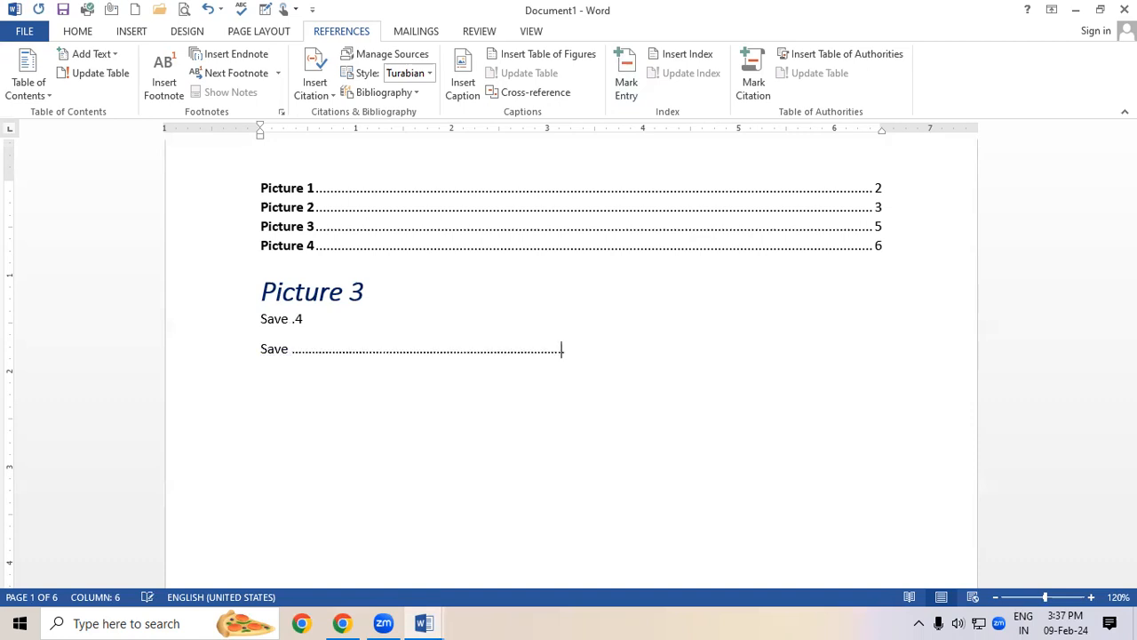
text(..................................................................................................................................................)
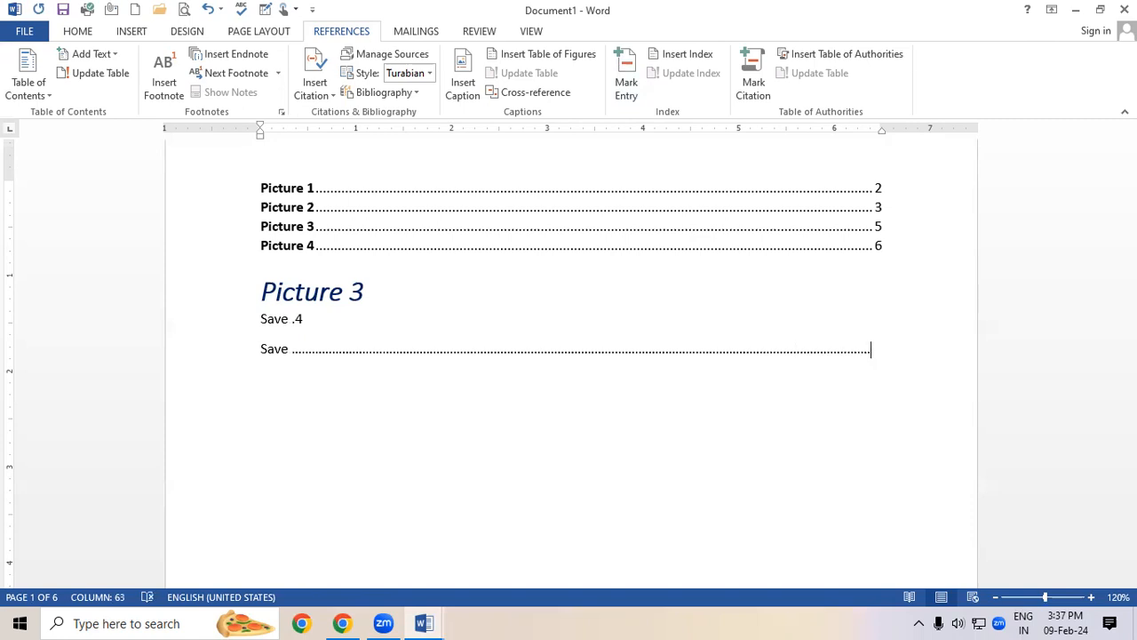
text(4)
key(Return)
Start marking an index entry for the word "Video" that begins the first paragraph under the Computer heading
scroll(551, 322, down, 2)
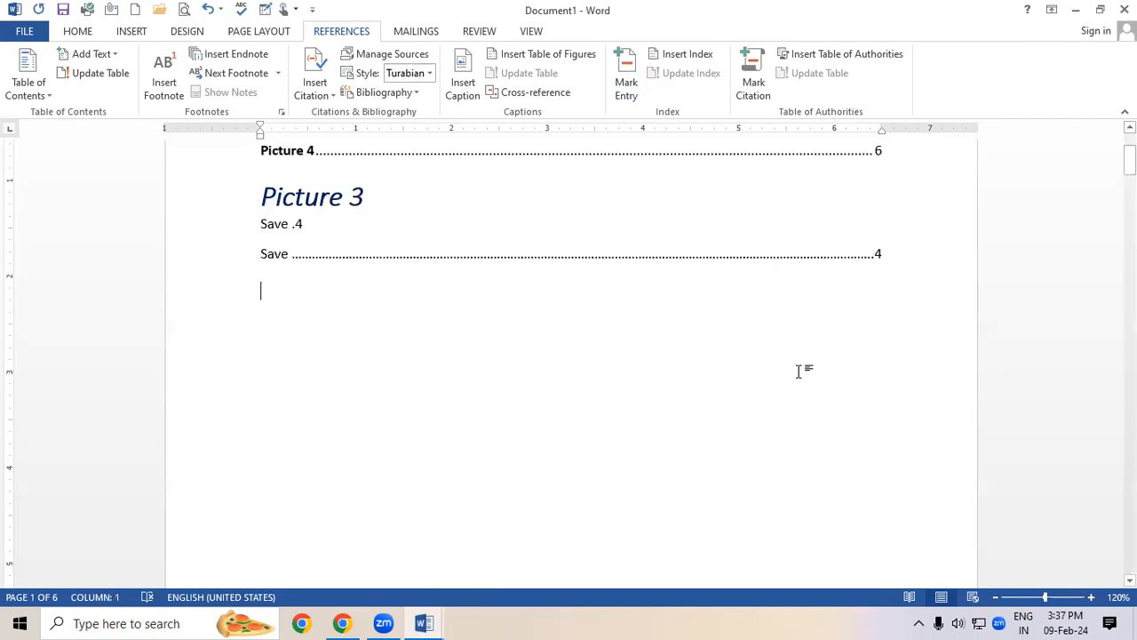
drag(1129, 160, 1097, 224)
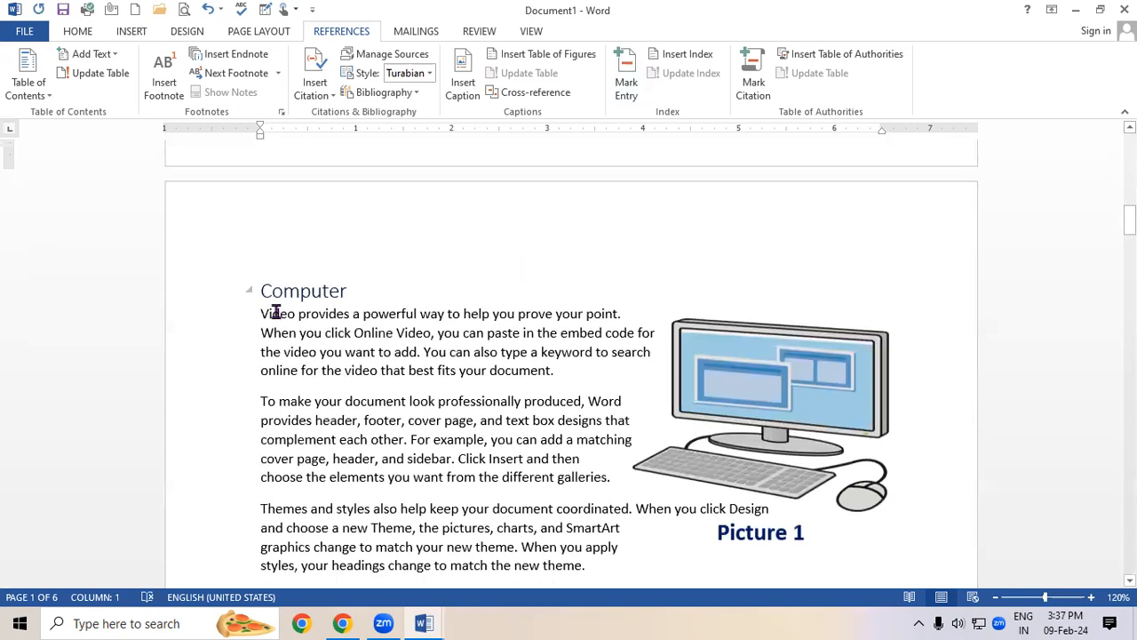
drag(269, 314, 295, 314)
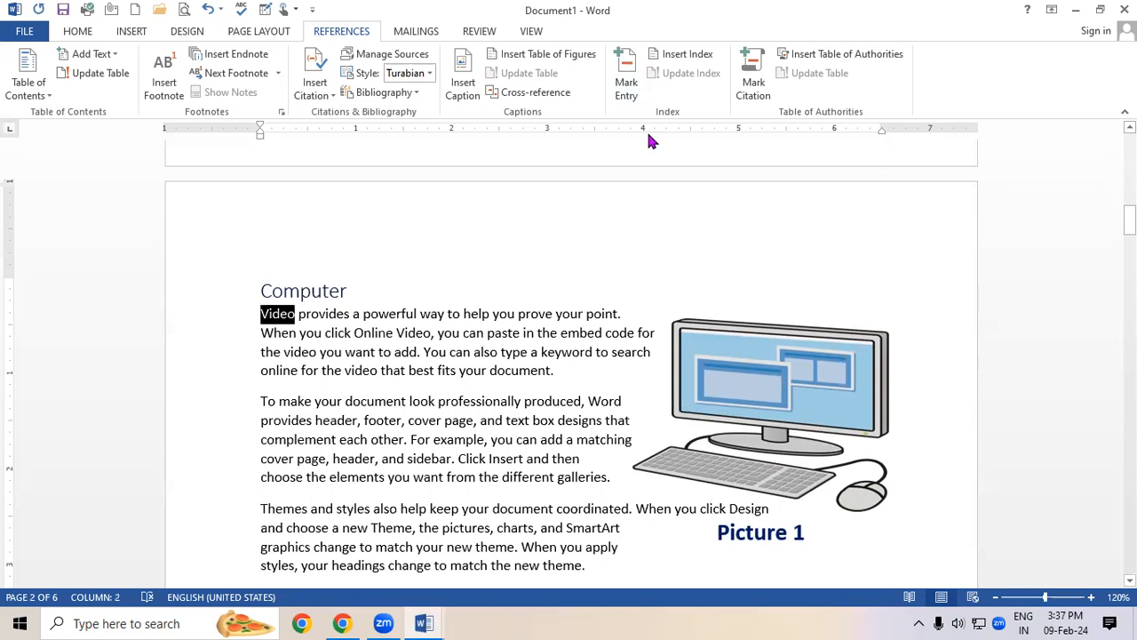
click(630, 85)
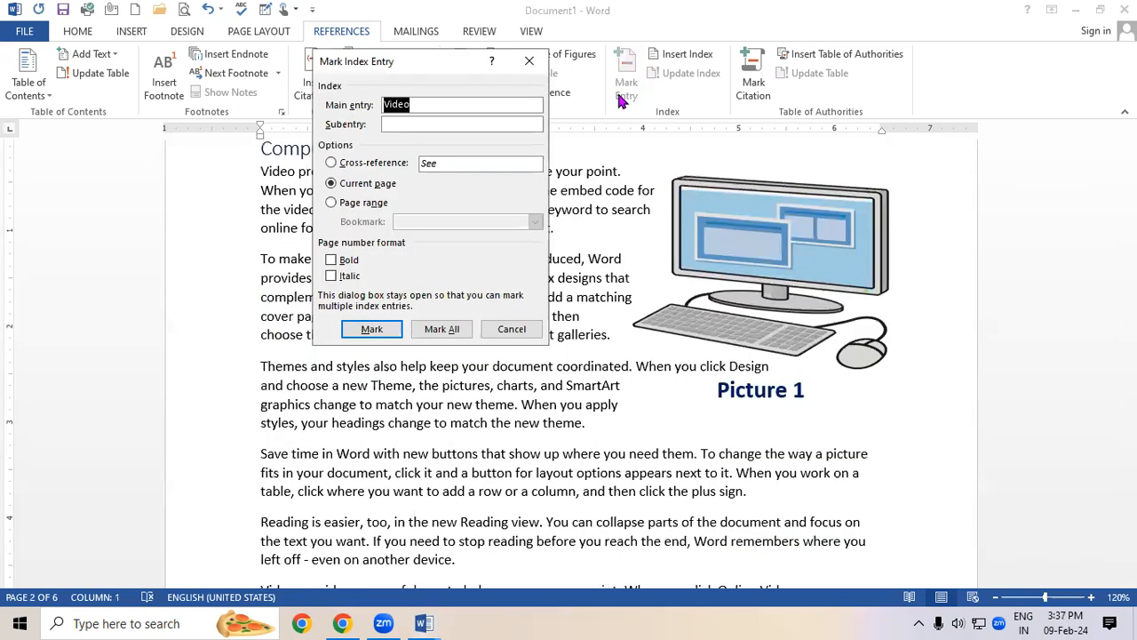
Try the index entry's cross-reference, page range, bold and italic options, and return to the plain Current page option
click(424, 164)
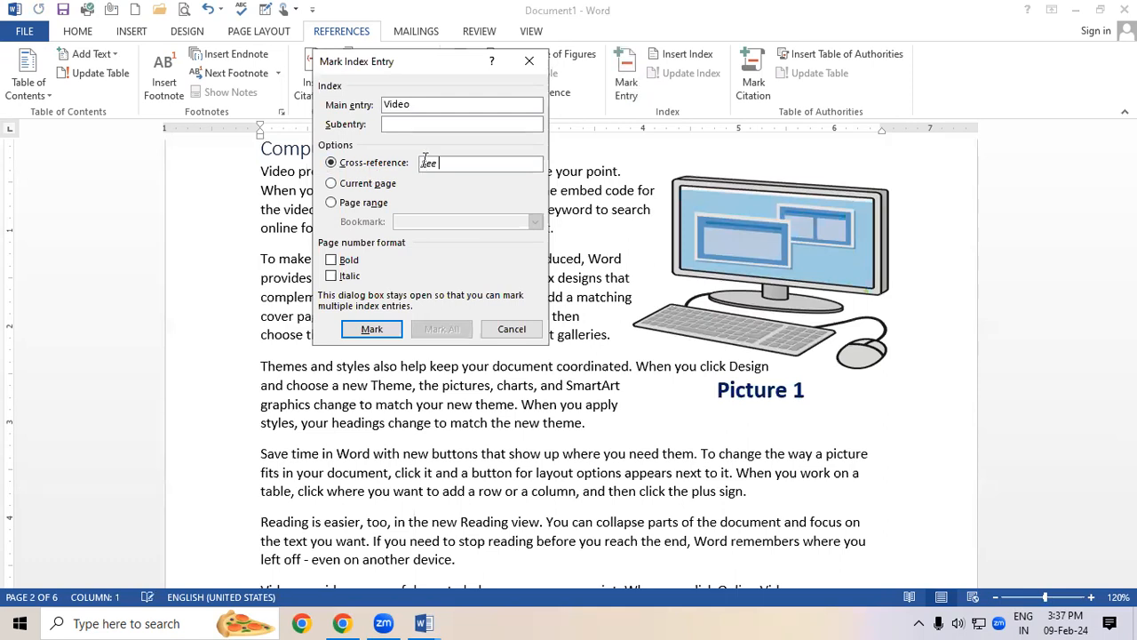
click(362, 185)
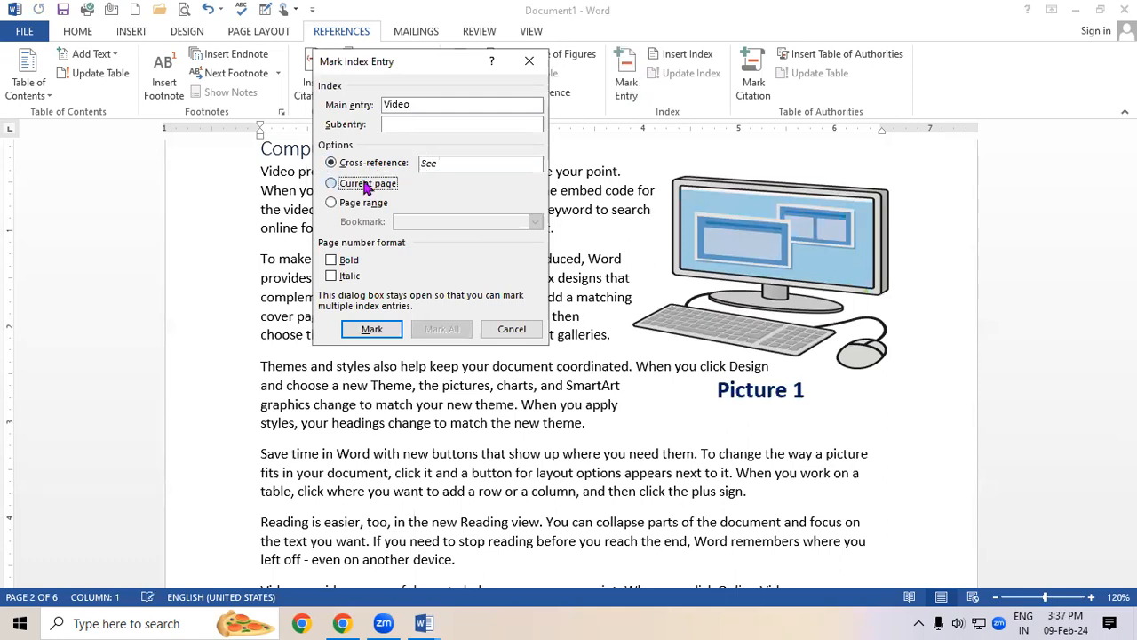
click(363, 202)
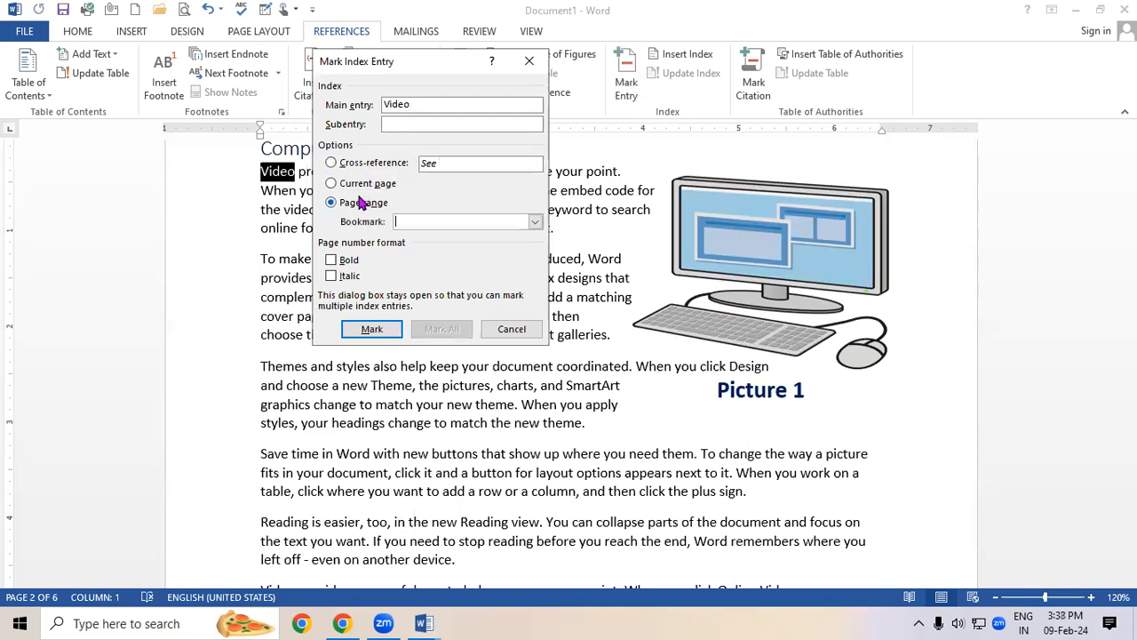
click(536, 222)
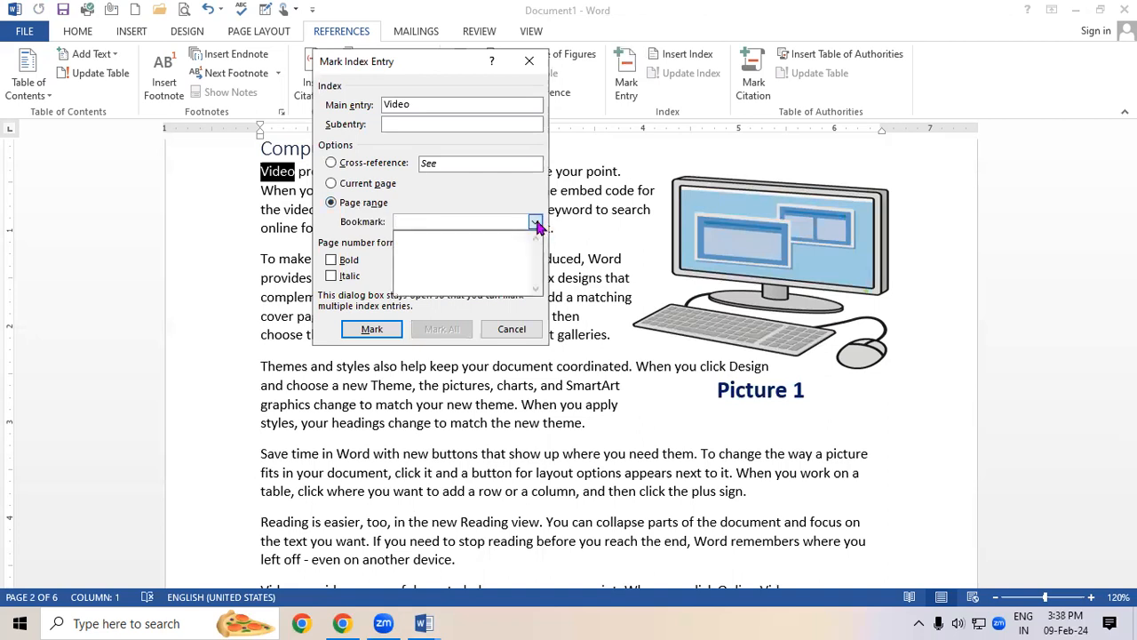
click(536, 222)
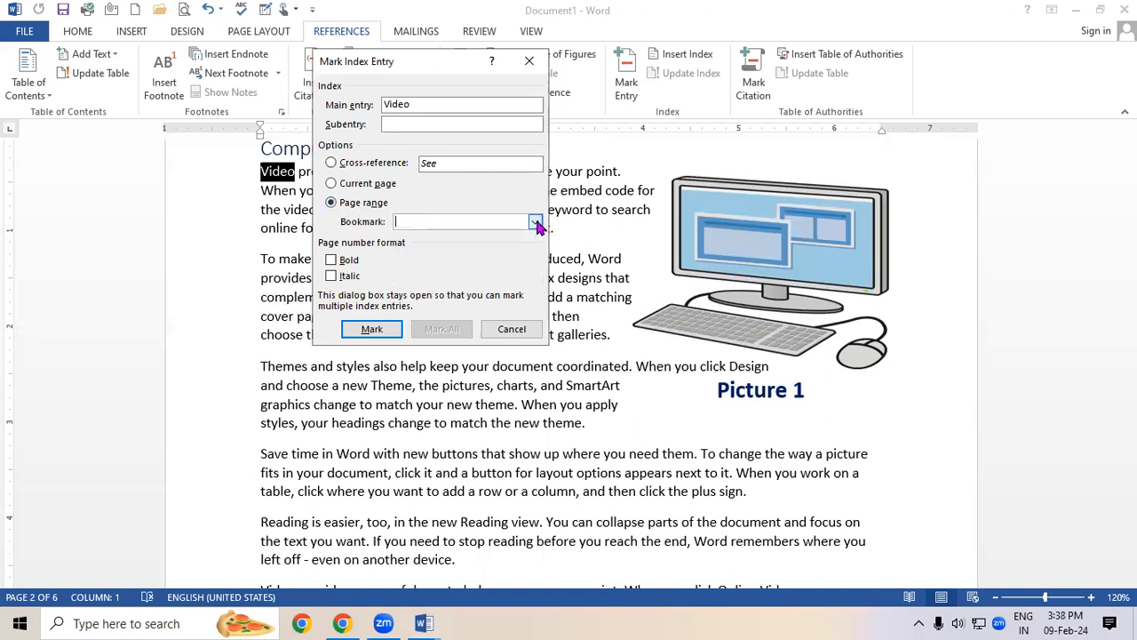
click(330, 260)
click(330, 276)
click(331, 276)
click(330, 259)
key(alt+p)
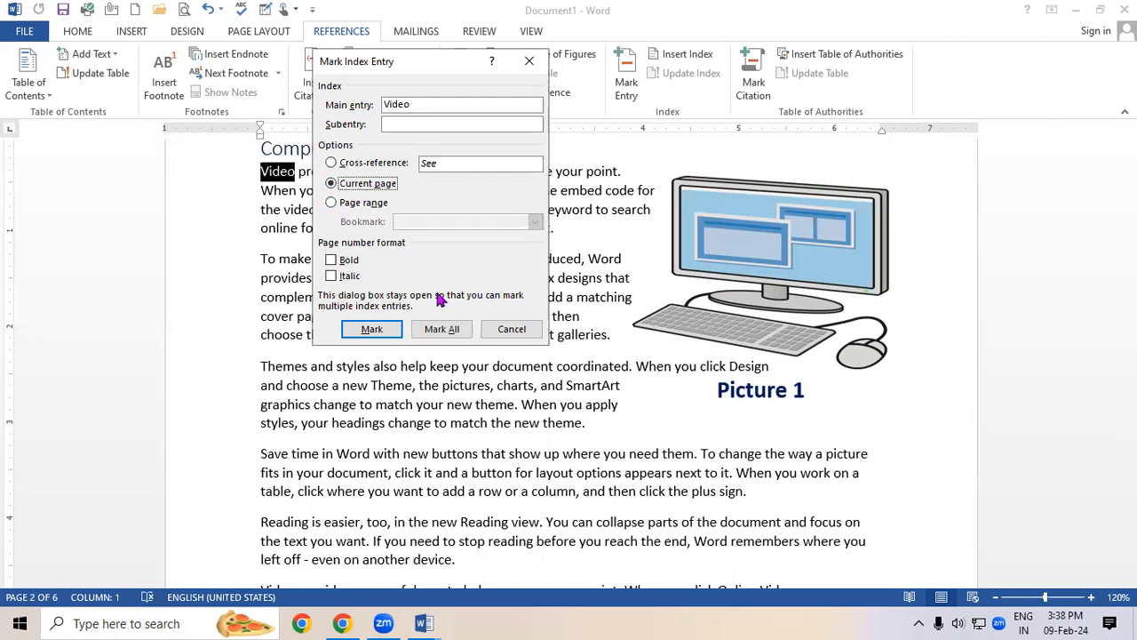
Mark "Video" as a main index entry for the current page and finish marking entries
click(402, 103)
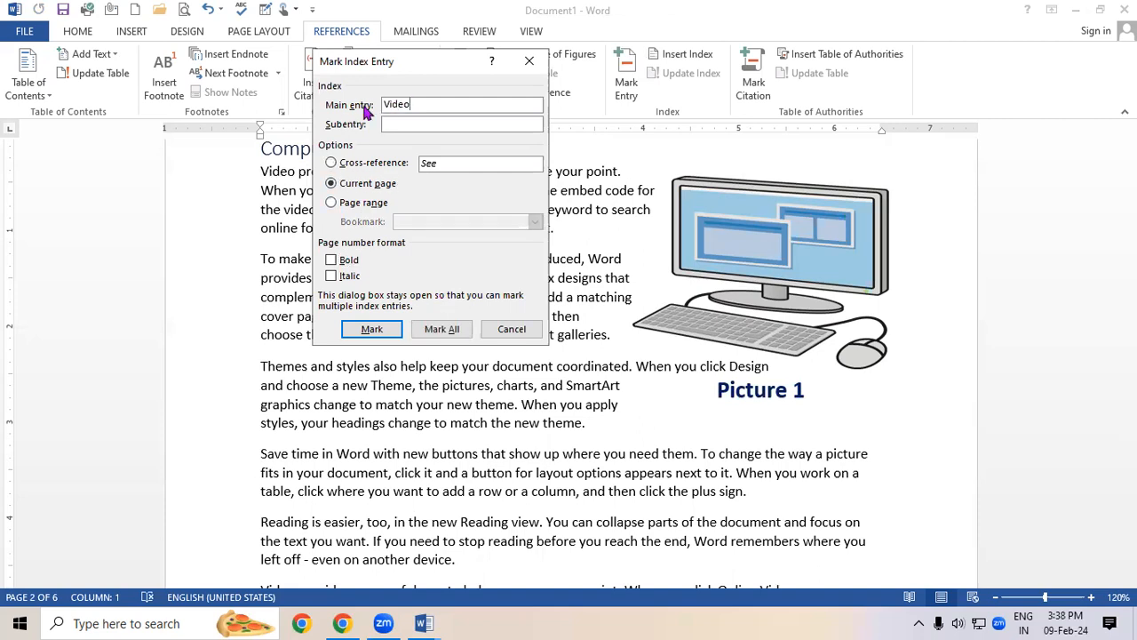
click(365, 106)
click(438, 105)
drag(380, 64, 481, 96)
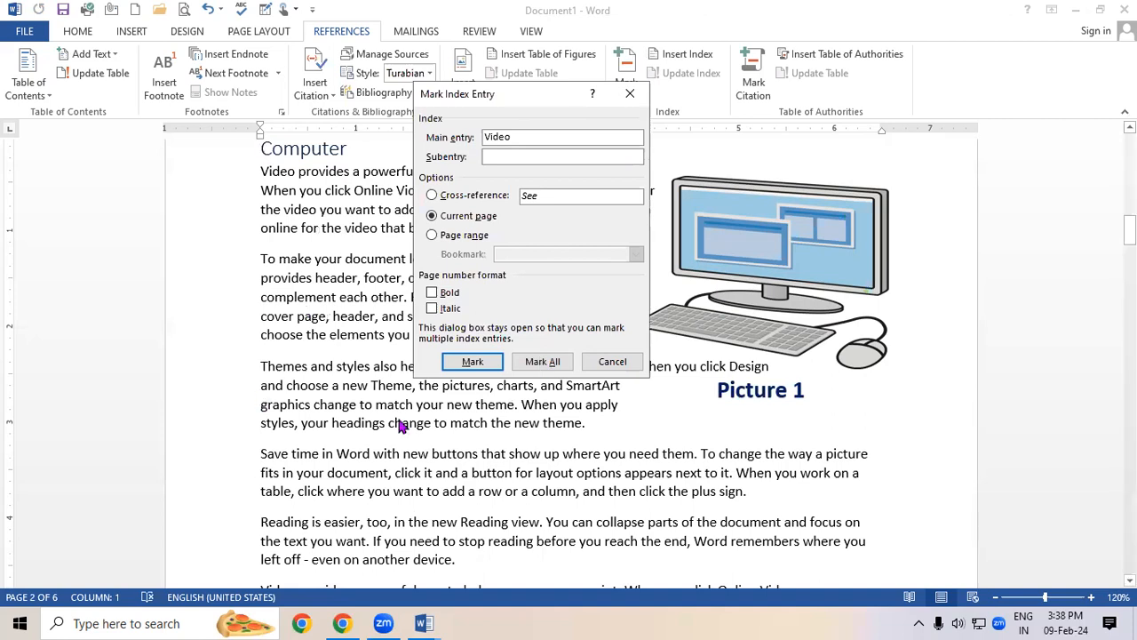
click(473, 363)
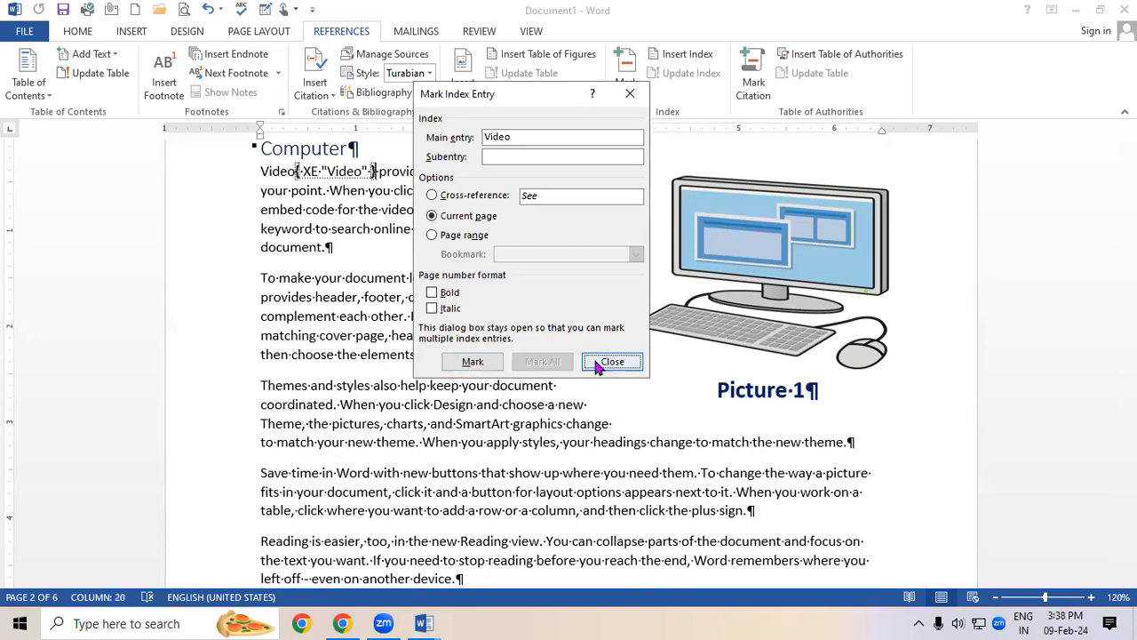
key(Escape)
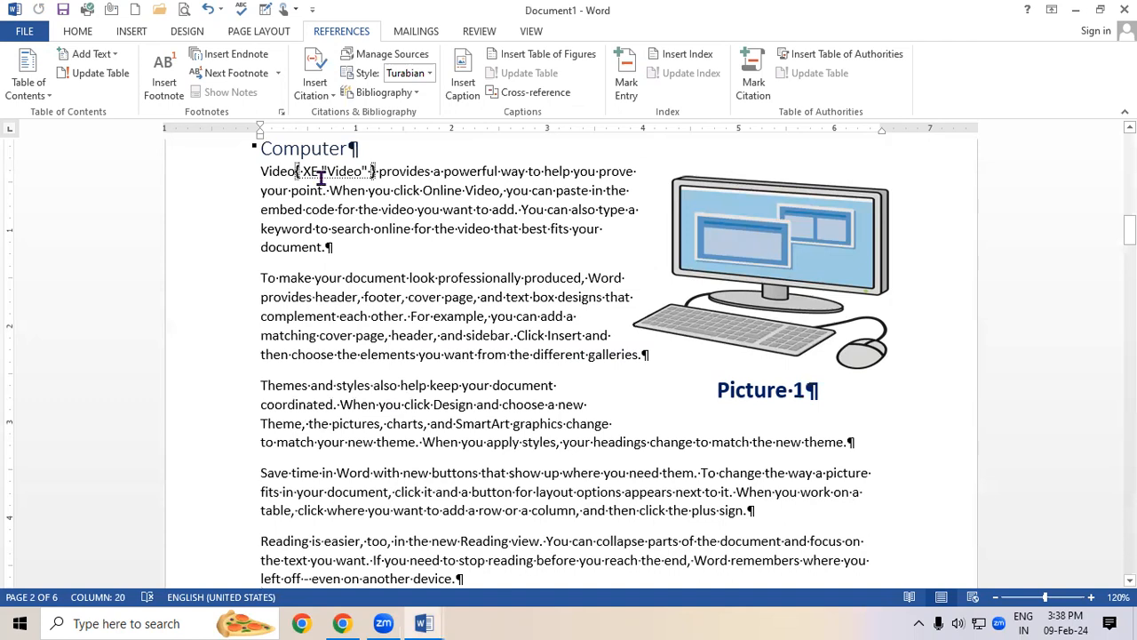
Mark the words "To make" in the second paragraph under the Computer heading as a citation in the Cases category
drag(267, 278, 315, 281)
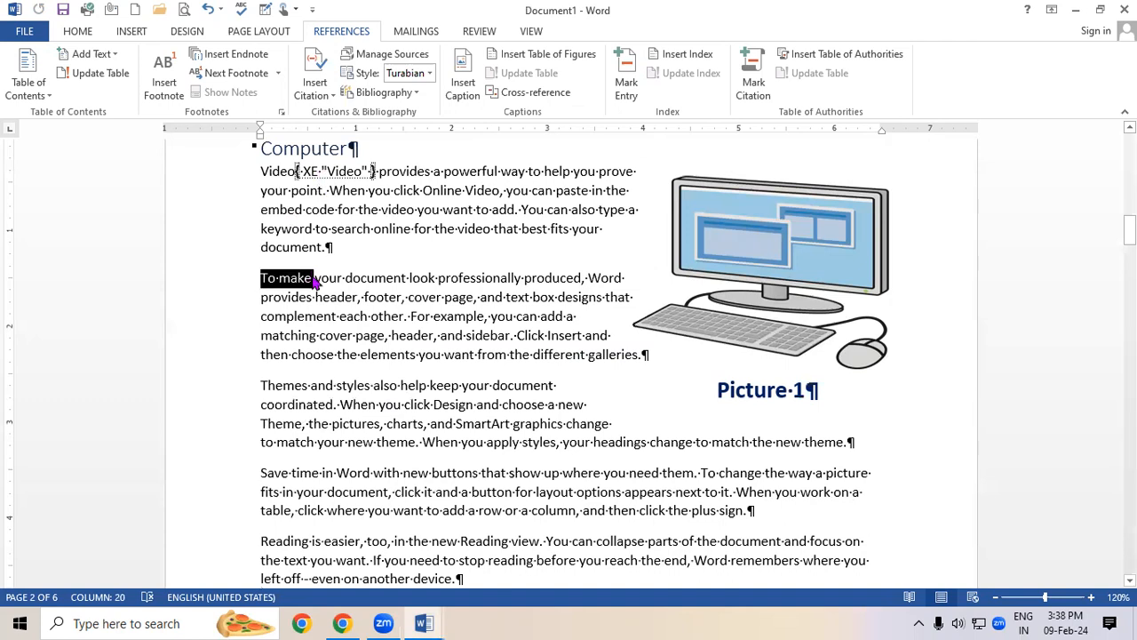
click(753, 88)
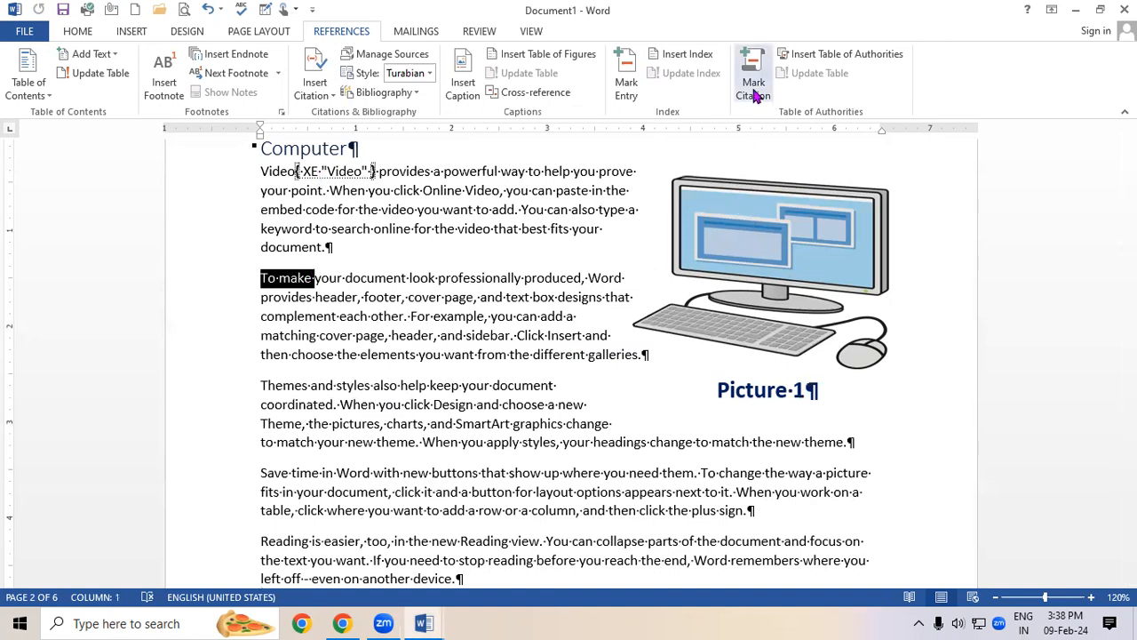
click(549, 145)
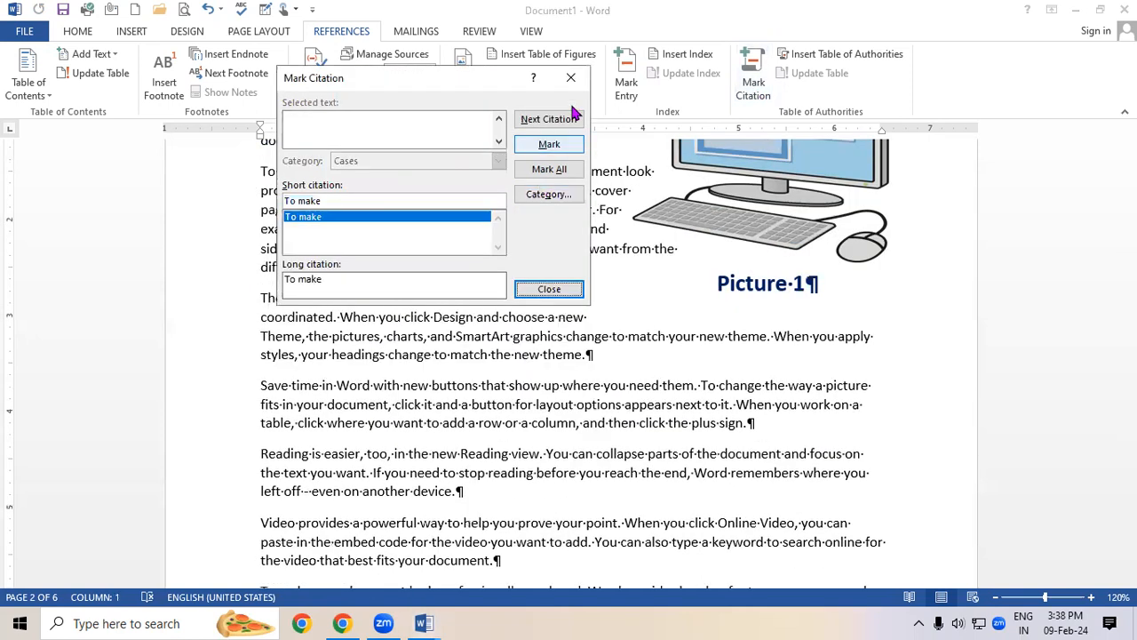
click(572, 79)
scroll(388, 374, down, 5)
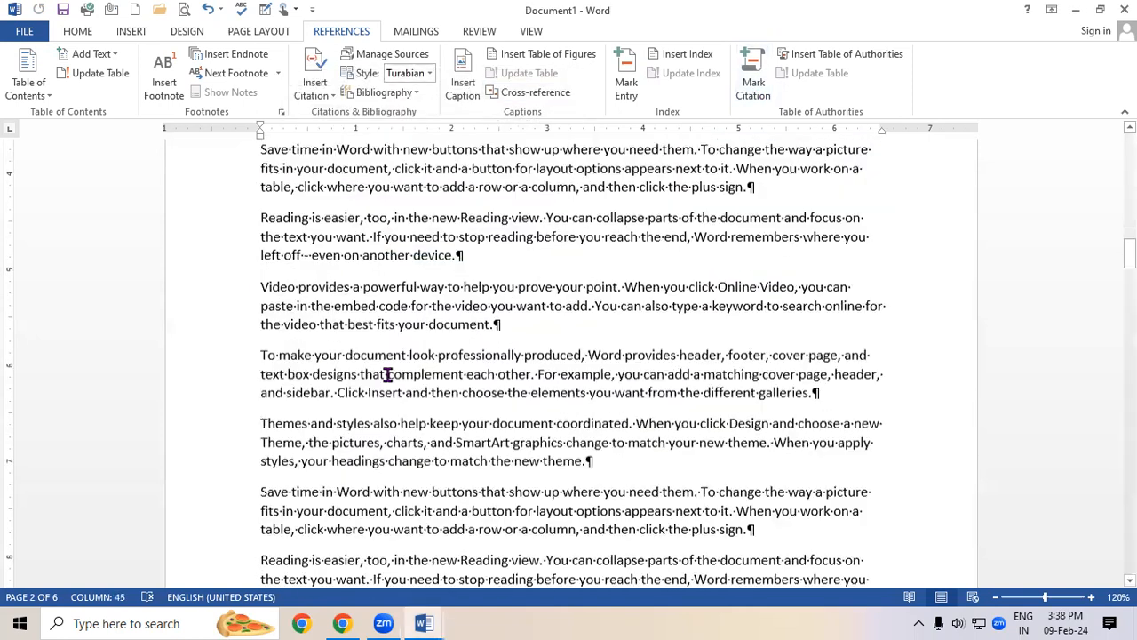
Mark the words "Themes and" near the top of page 3 as a main index entry for the current page
scroll(388, 374, down, 1)
scroll(570, 362, up, 1)
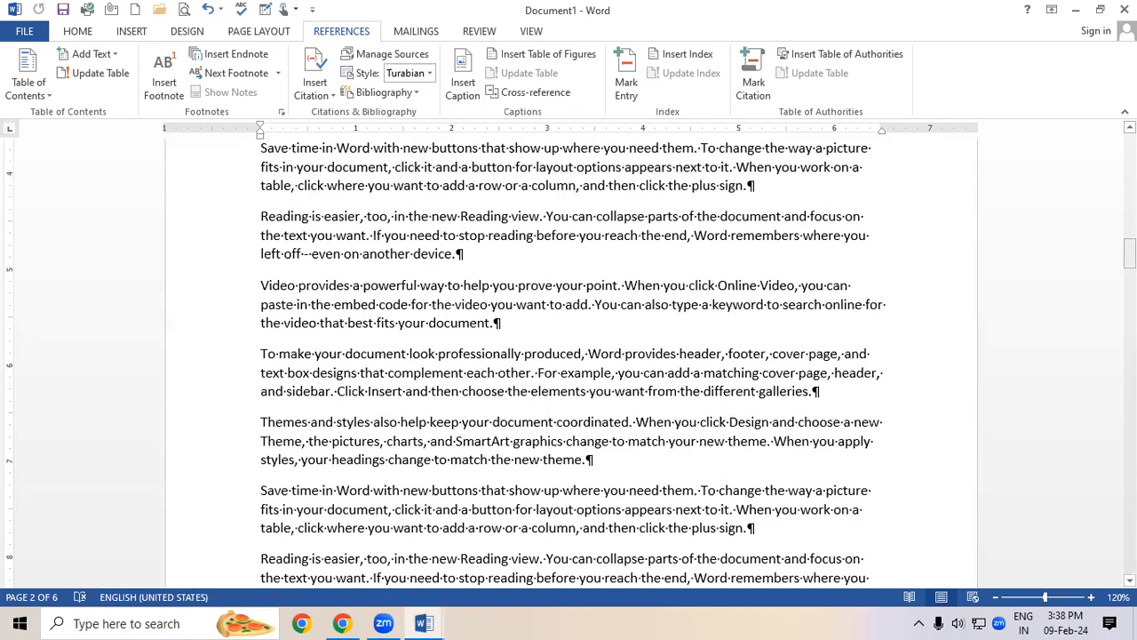
scroll(968, 318, down, 10)
scroll(288, 339, down, 3)
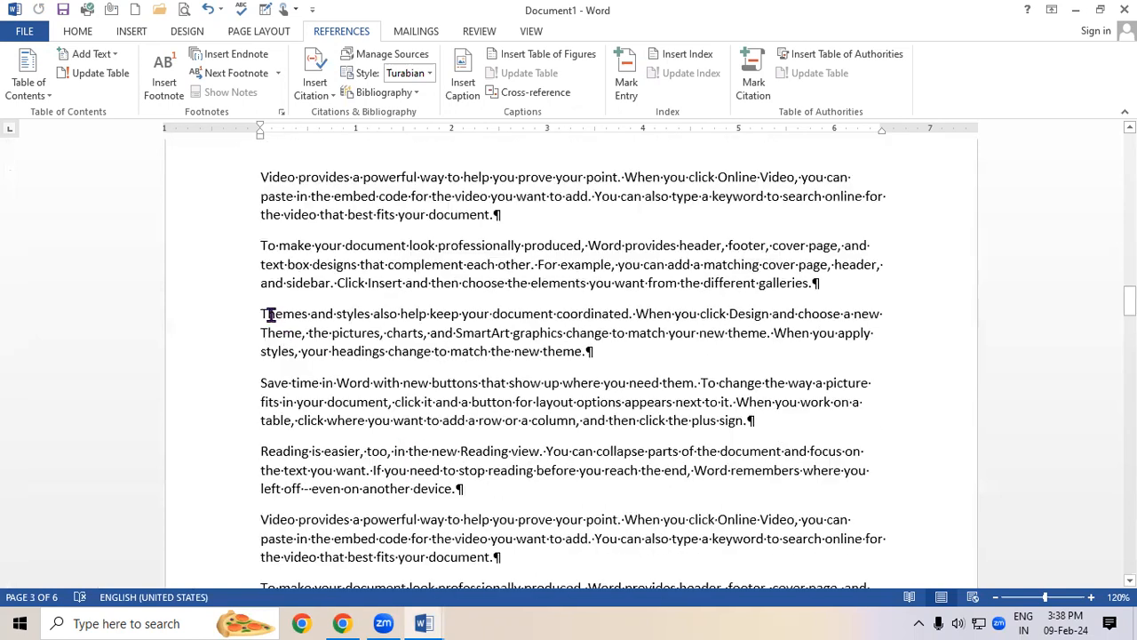
drag(261, 314, 334, 313)
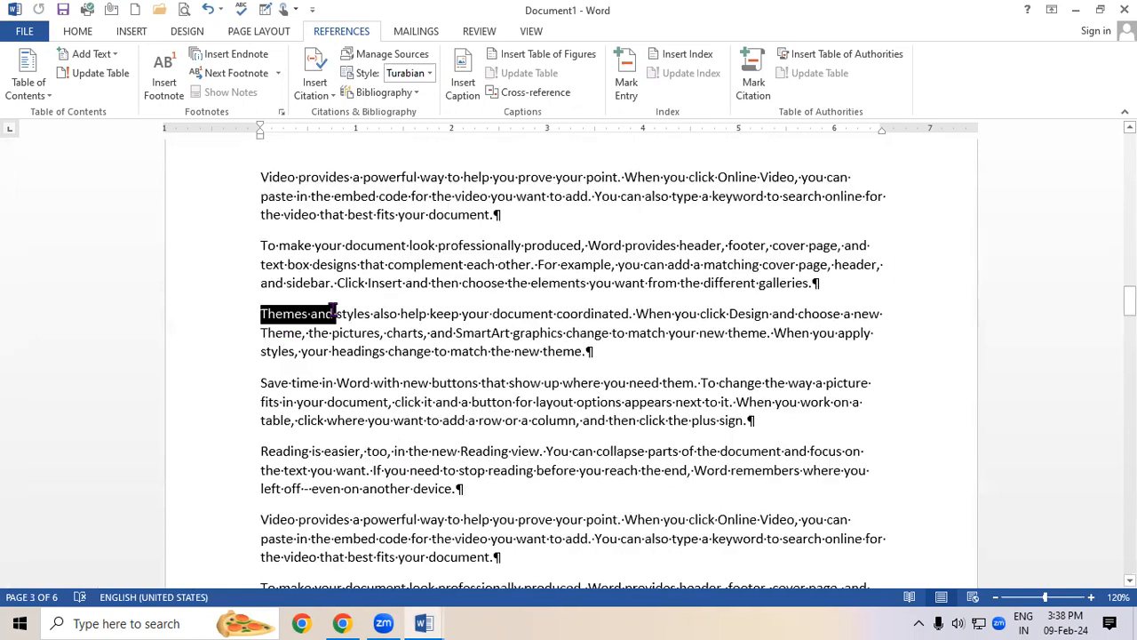
click(626, 82)
click(479, 365)
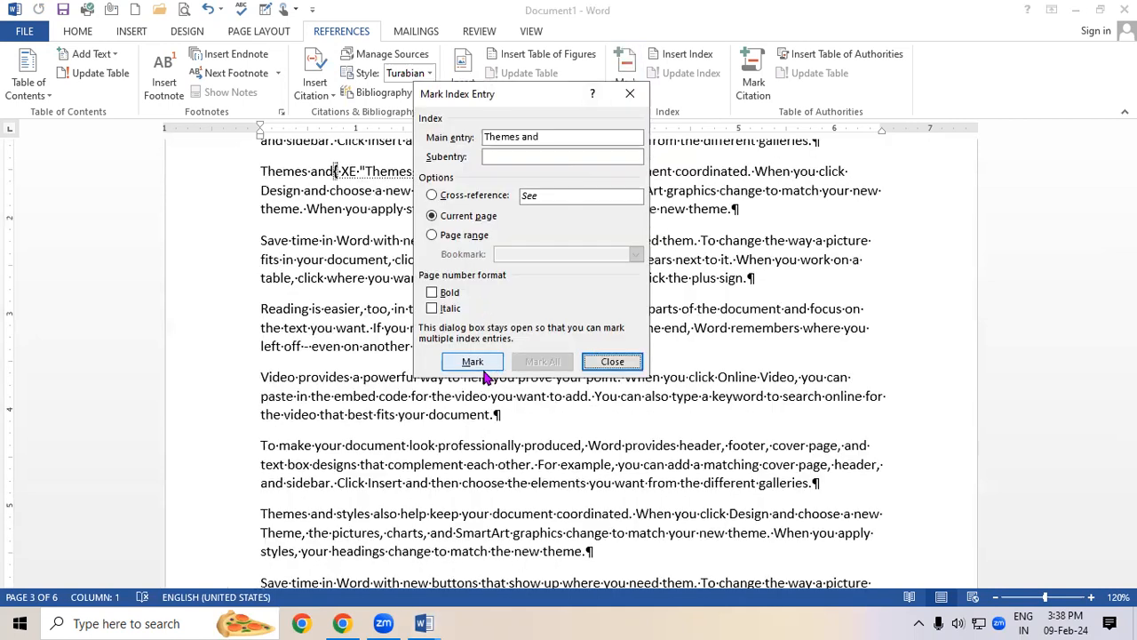
click(622, 362)
Mark all occurrences of "Reading is easier" as citations in the Cases category, starting from the paragraph on page 3
drag(261, 311, 283, 311)
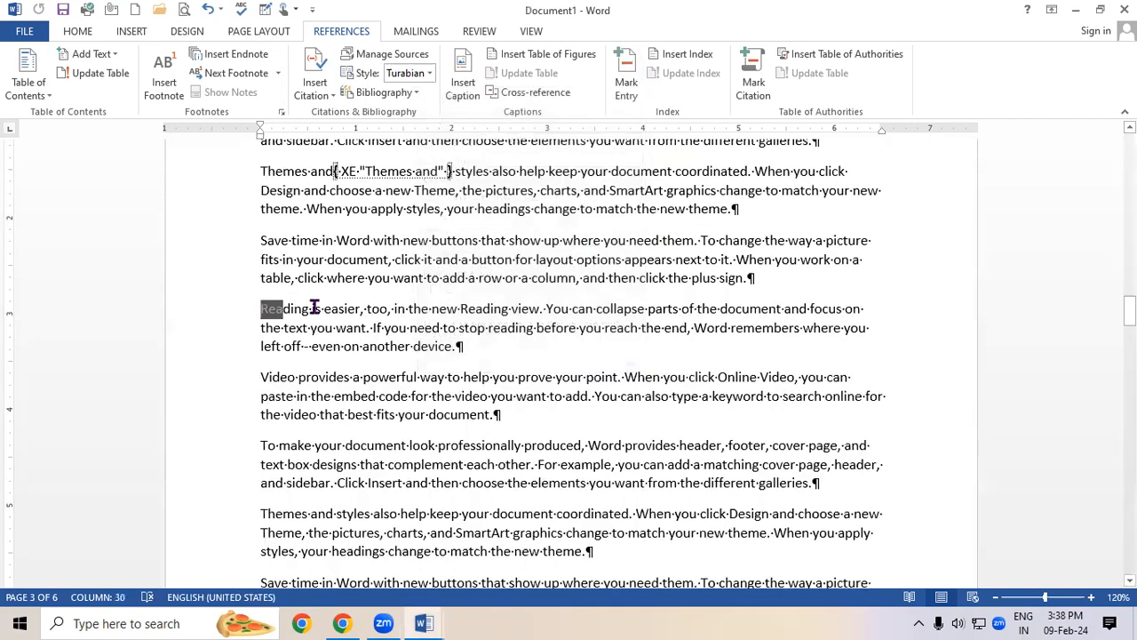
drag(426, 316, 363, 310)
click(753, 81)
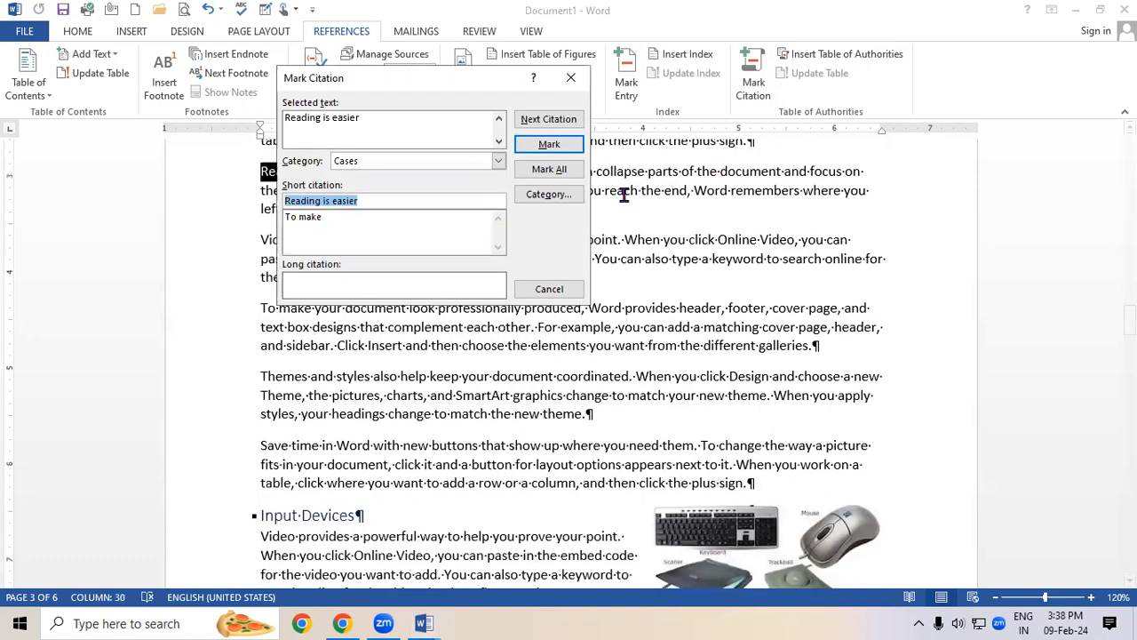
click(573, 170)
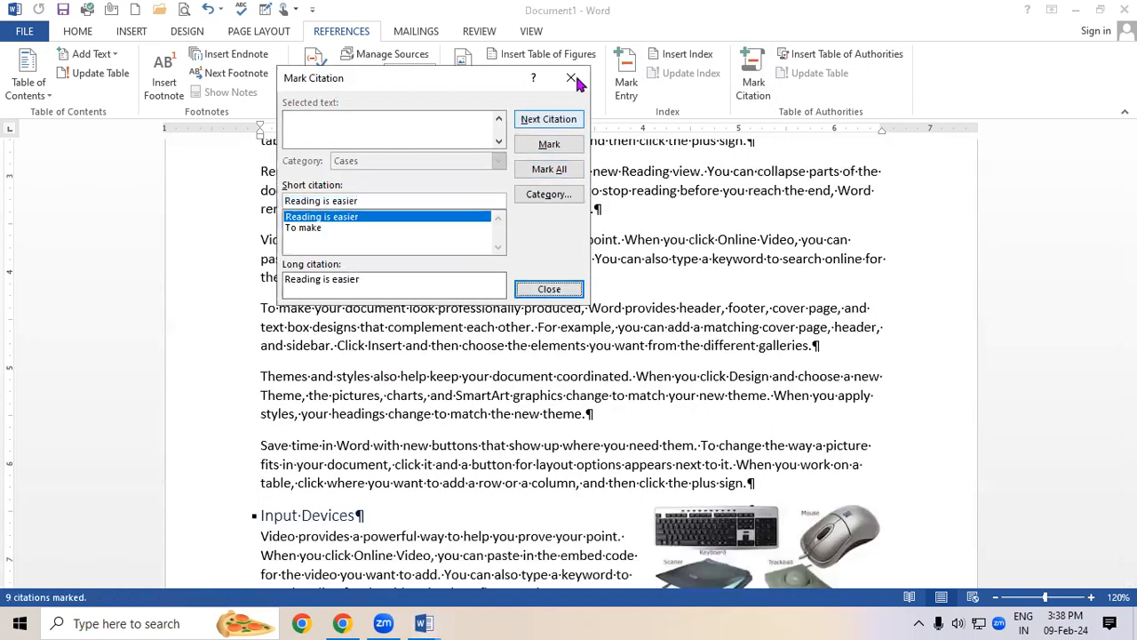
click(523, 288)
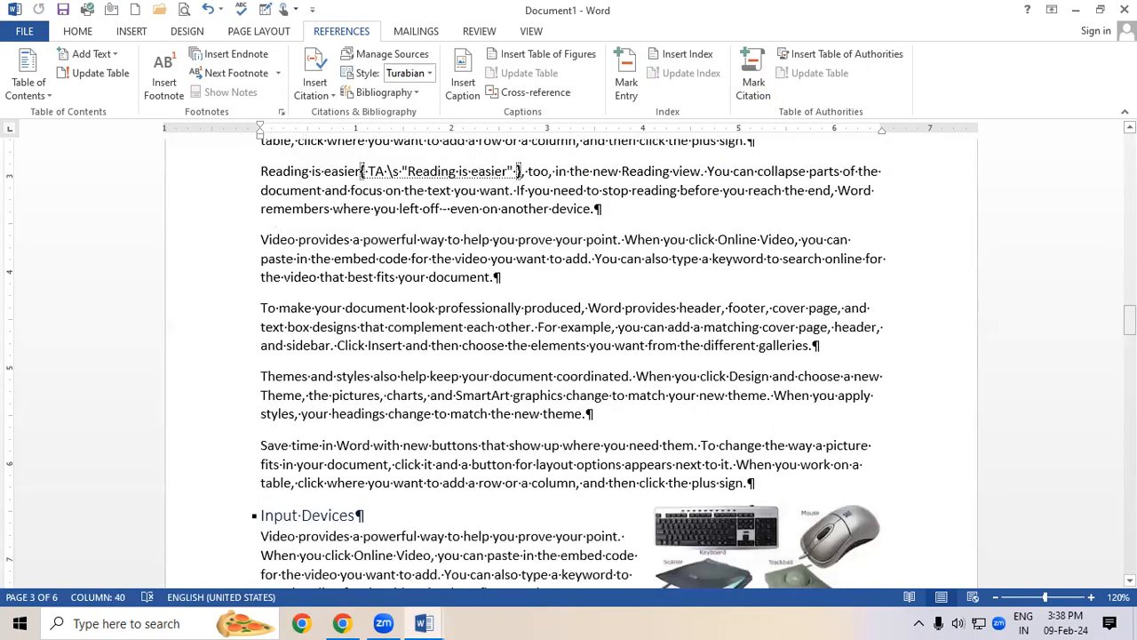
Mark "To make your" in the second paragraph under the Processing Devices heading as a main index entry for the current page
drag(1130, 320, 1130, 445)
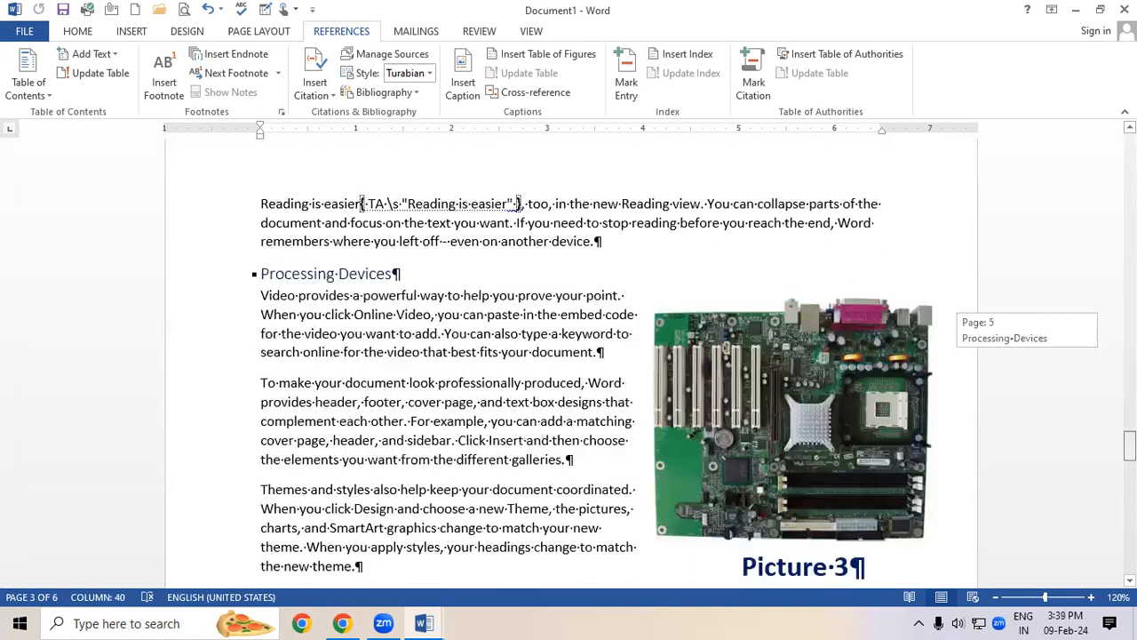
drag(261, 384, 345, 384)
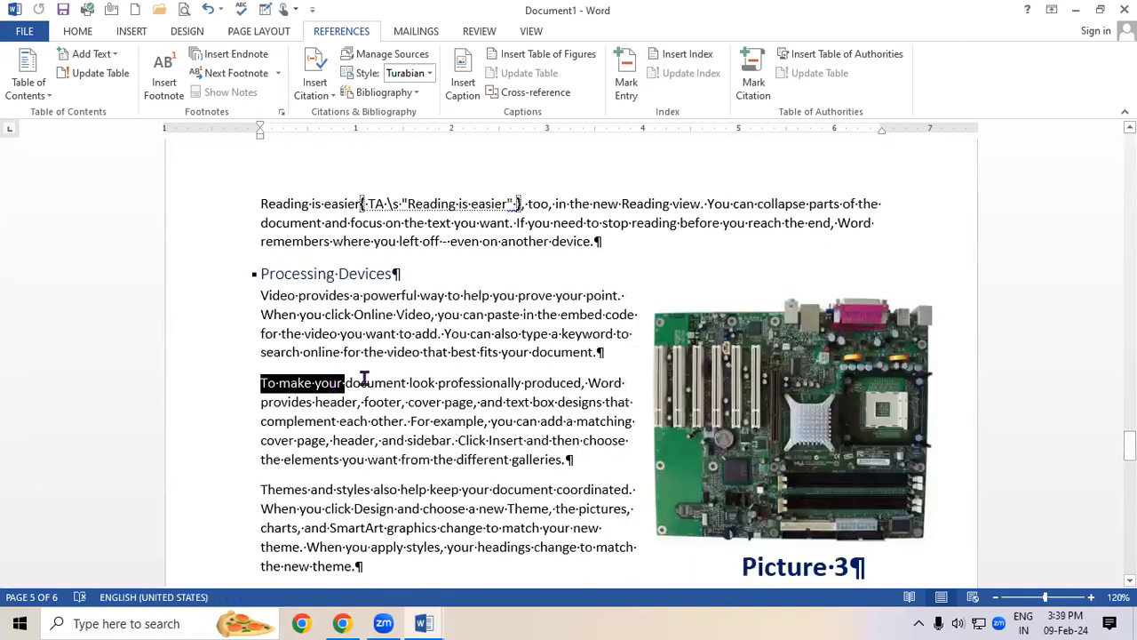
click(619, 65)
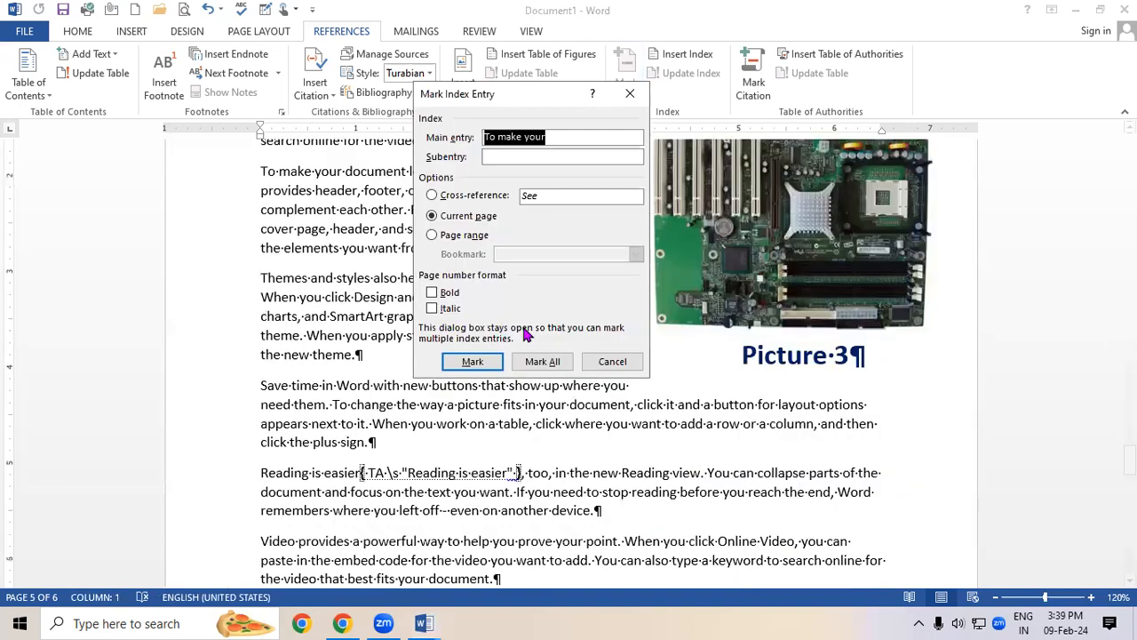
click(472, 361)
Mark "Video provides" in the full-width paragraph on page 5 as a single citation in the Cases category
scroll(352, 410, down, 5)
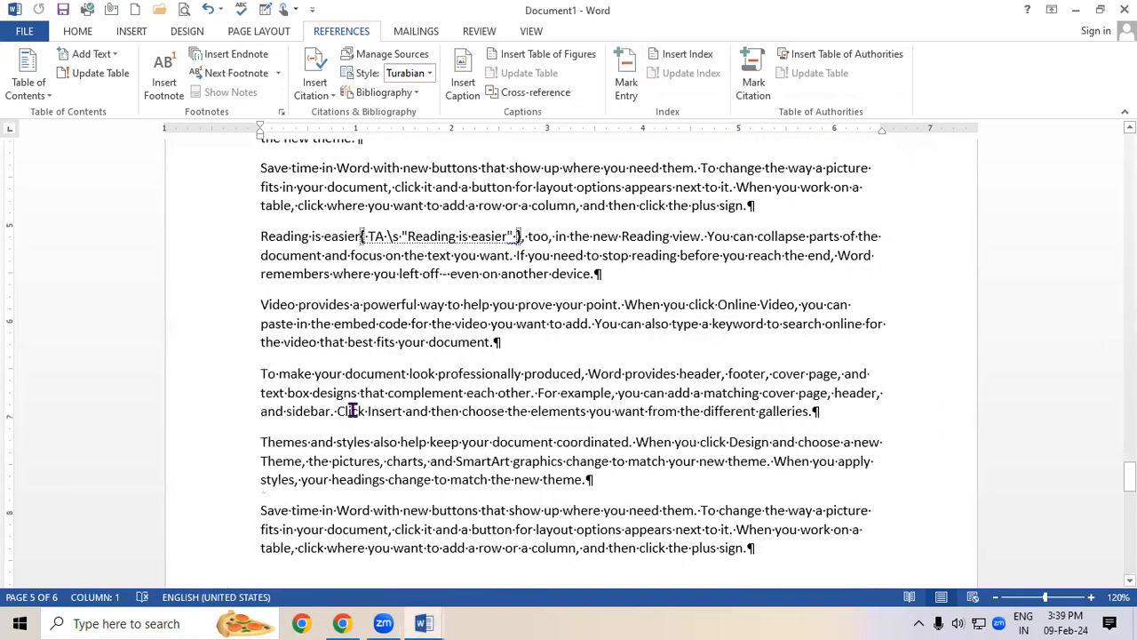
drag(261, 307, 294, 304)
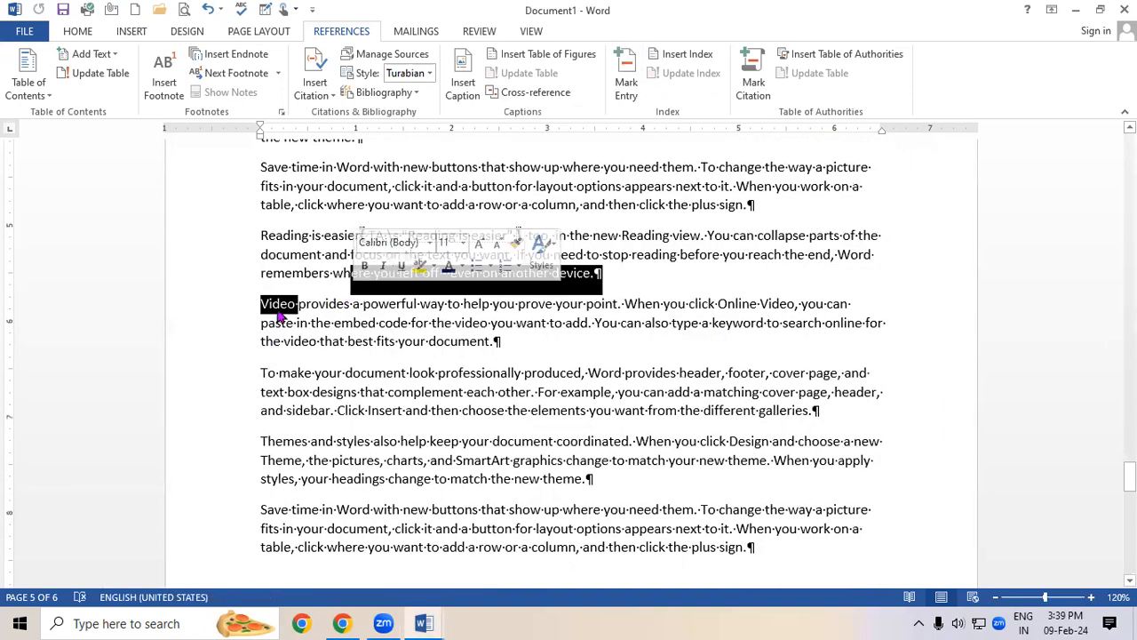
click(341, 304)
click(758, 94)
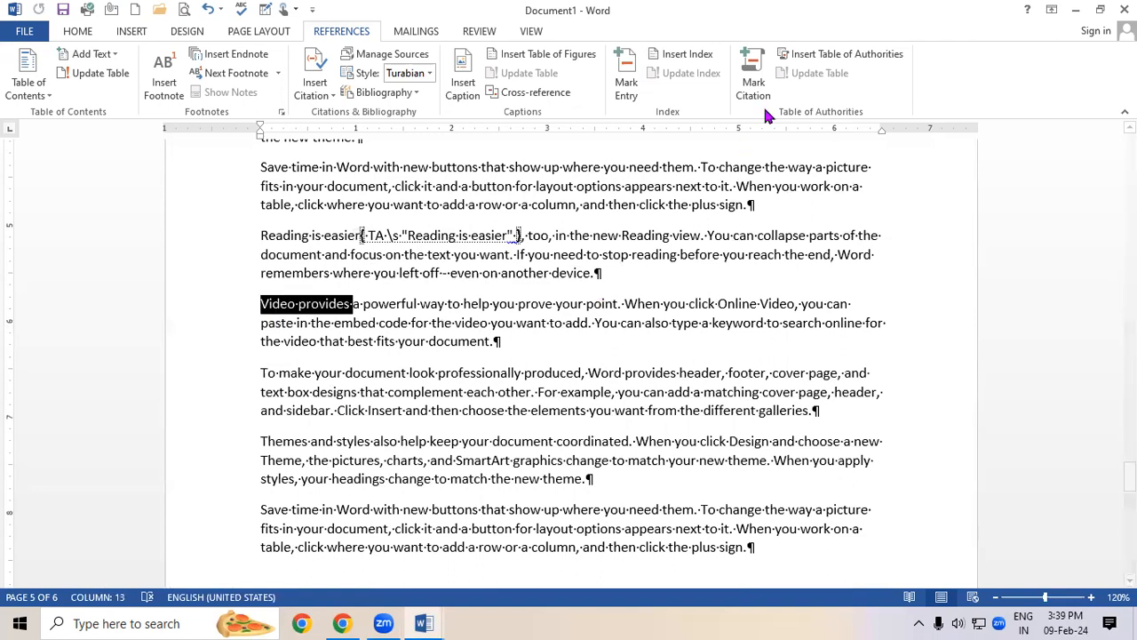
click(549, 144)
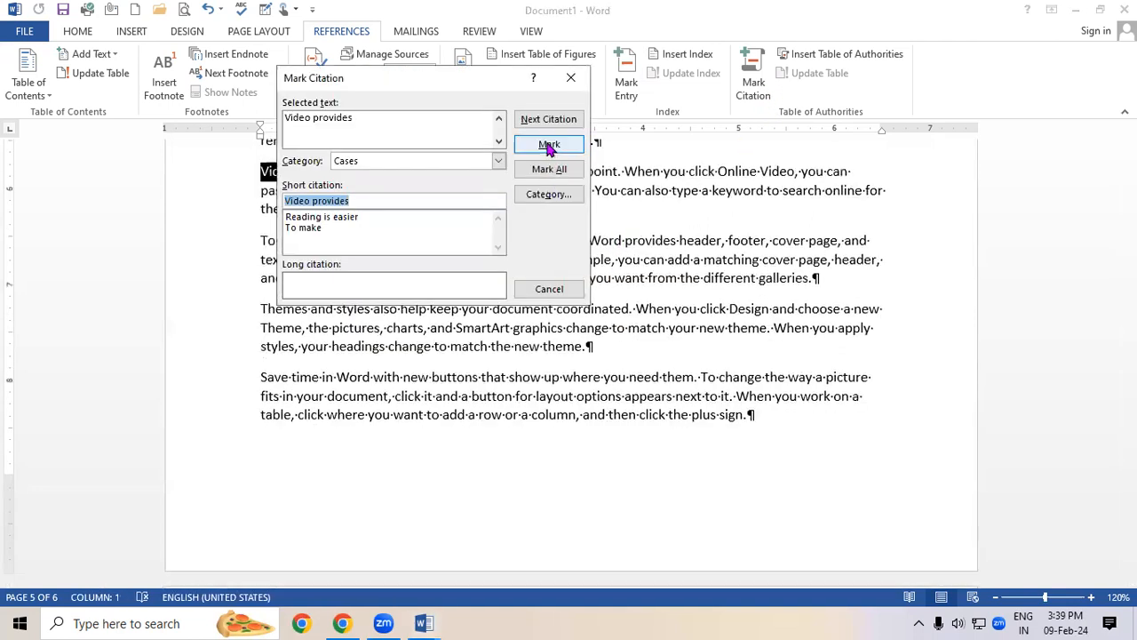
click(571, 78)
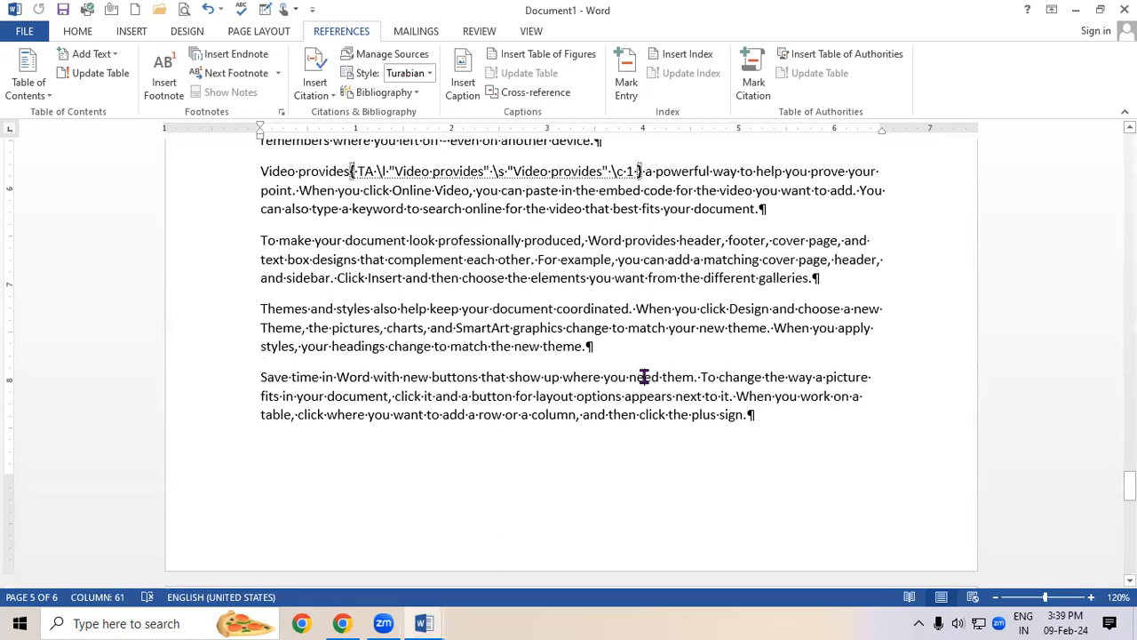
Highlight the citation field code after "Reading is easier" on page 5, and hide the document's formatting marks
scroll(373, 256, up, 3)
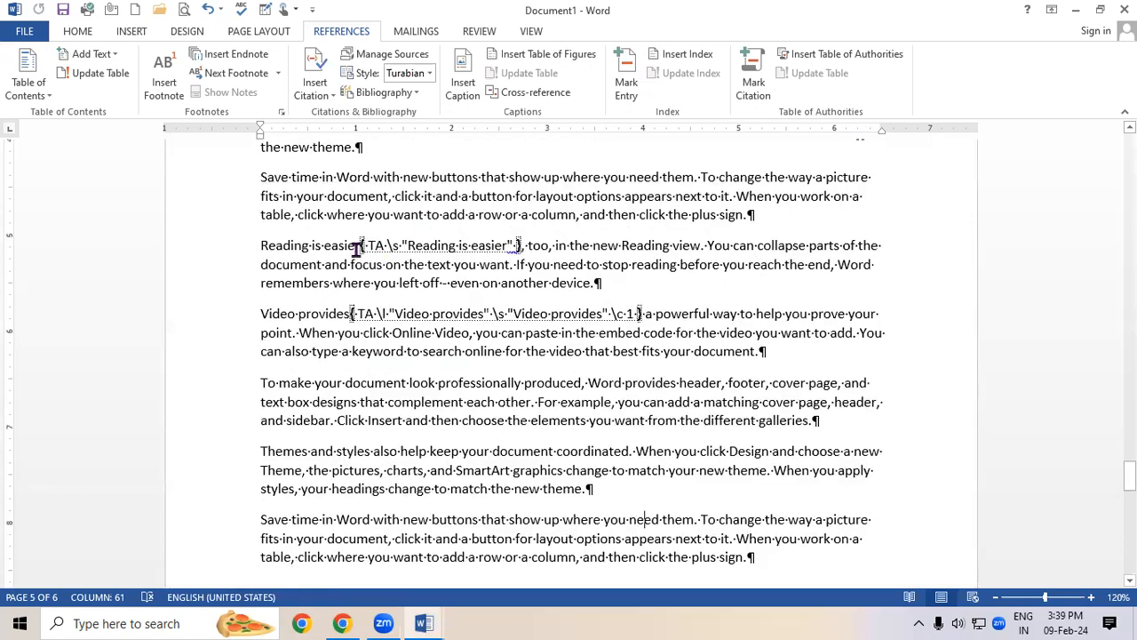
drag(367, 245, 387, 244)
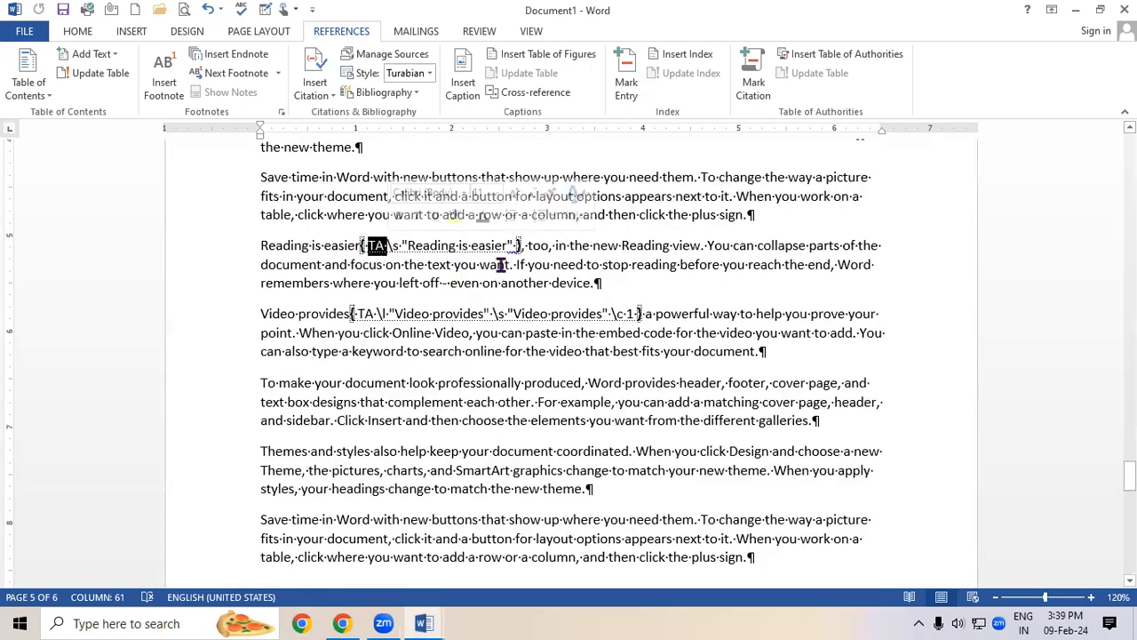
drag(528, 244, 515, 247)
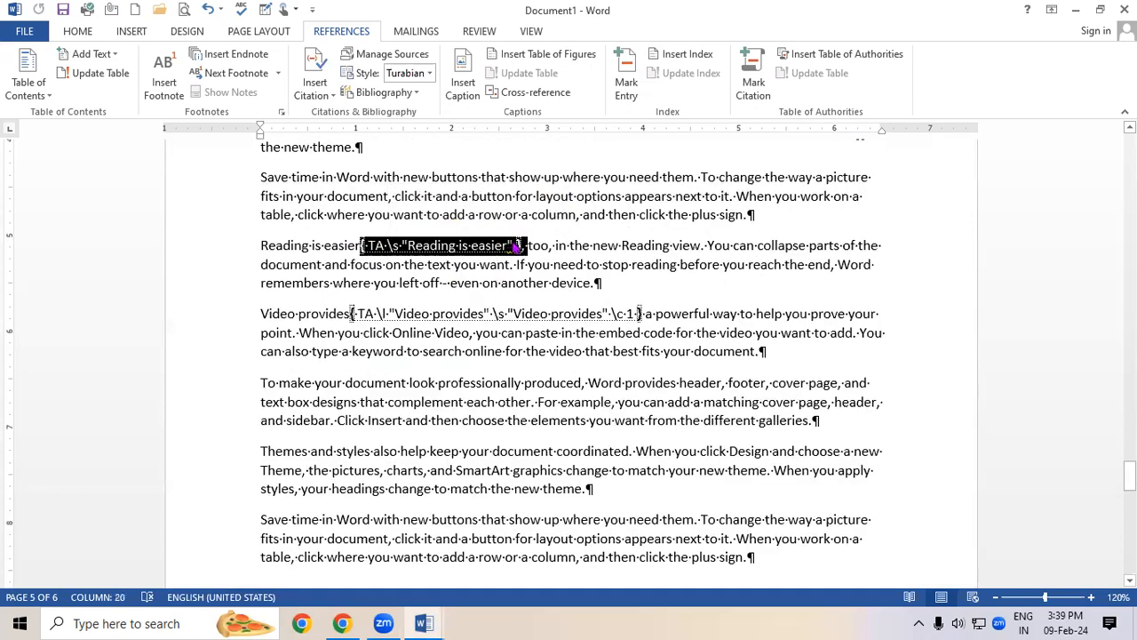
click(78, 31)
click(526, 60)
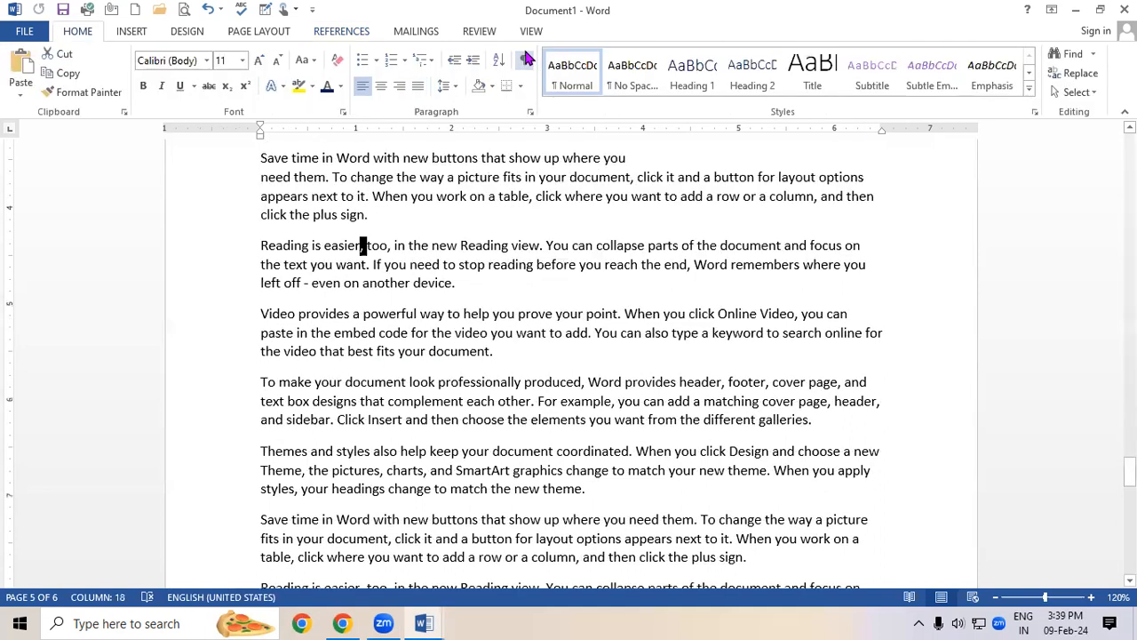
click(526, 60)
click(526, 60)
click(521, 228)
Insert an indented two-column index on the empty line below the "Save" entries on page 1
scroll(1043, 345, up, 1)
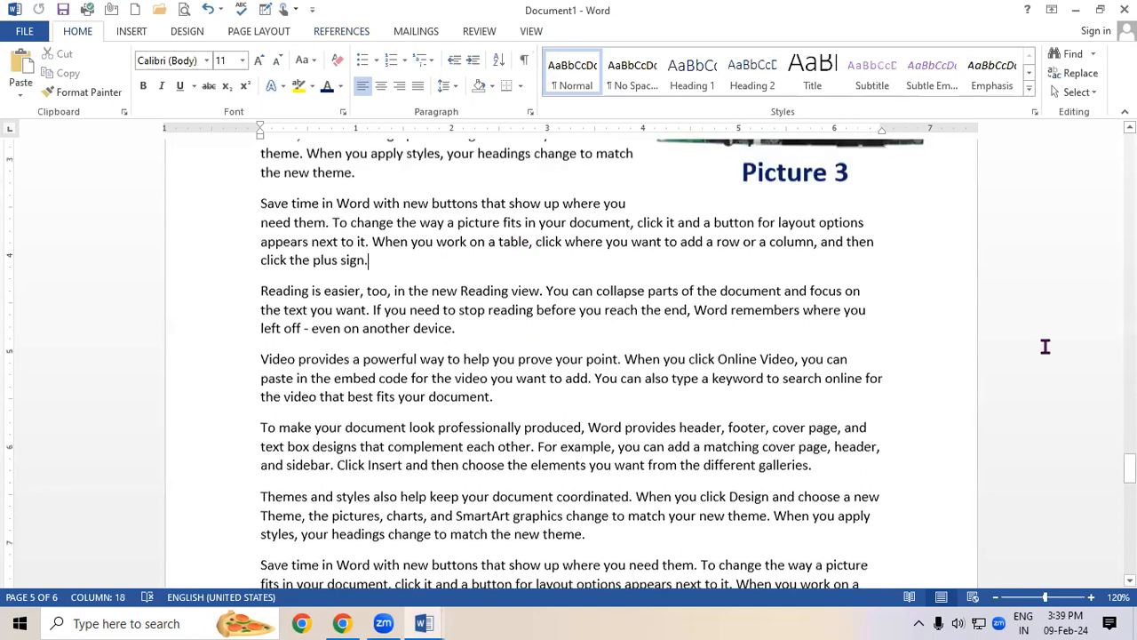
drag(1129, 468, 1088, 40)
click(321, 492)
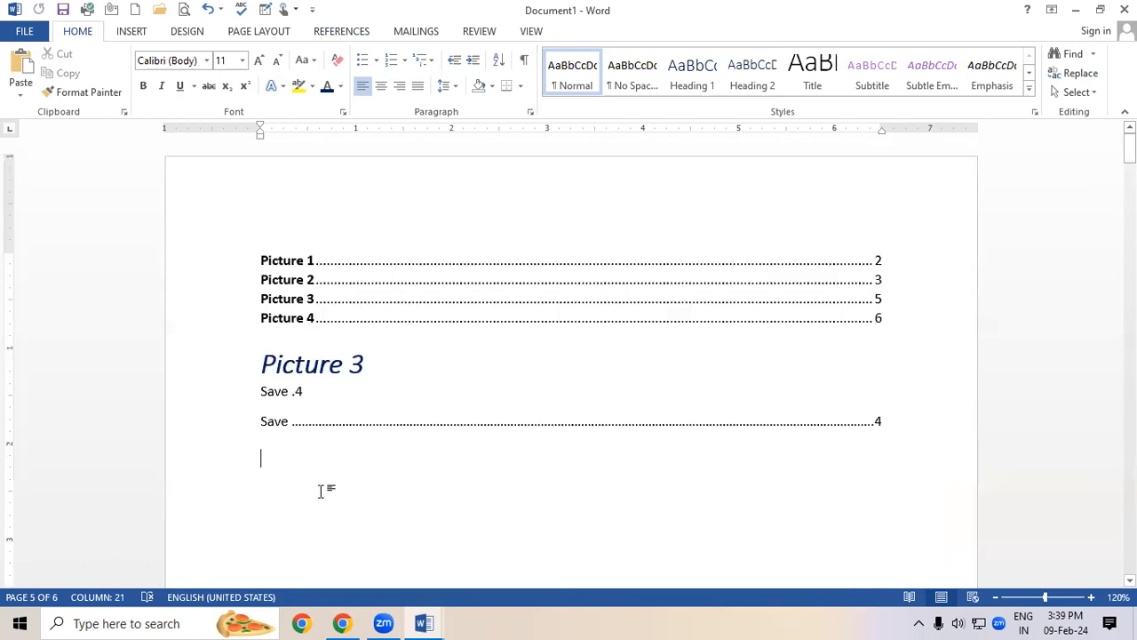
click(366, 34)
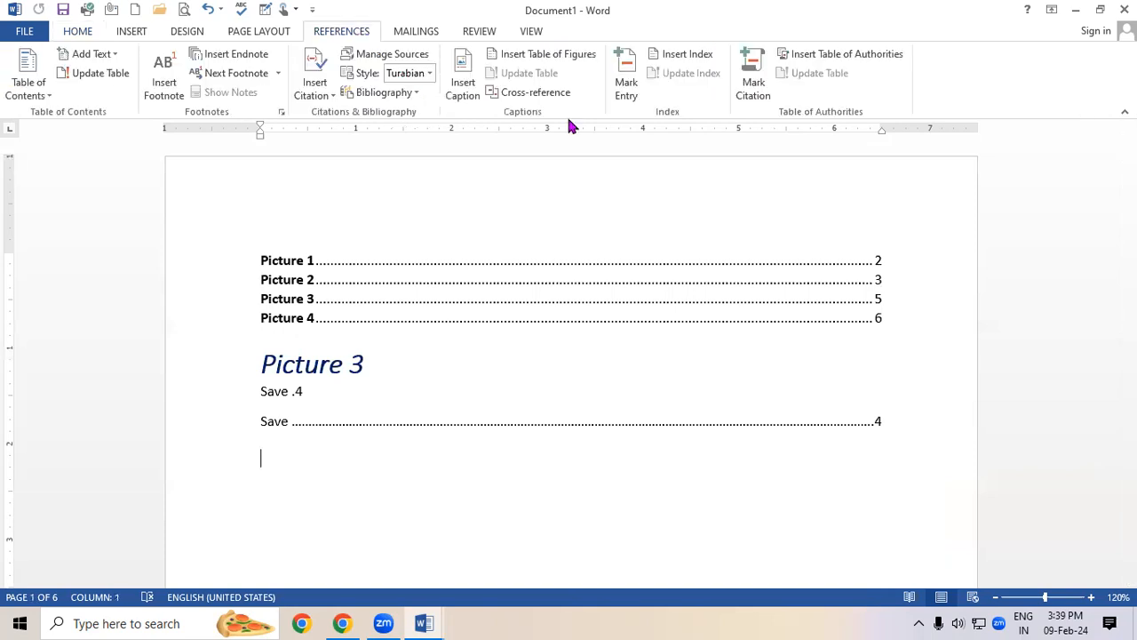
click(689, 56)
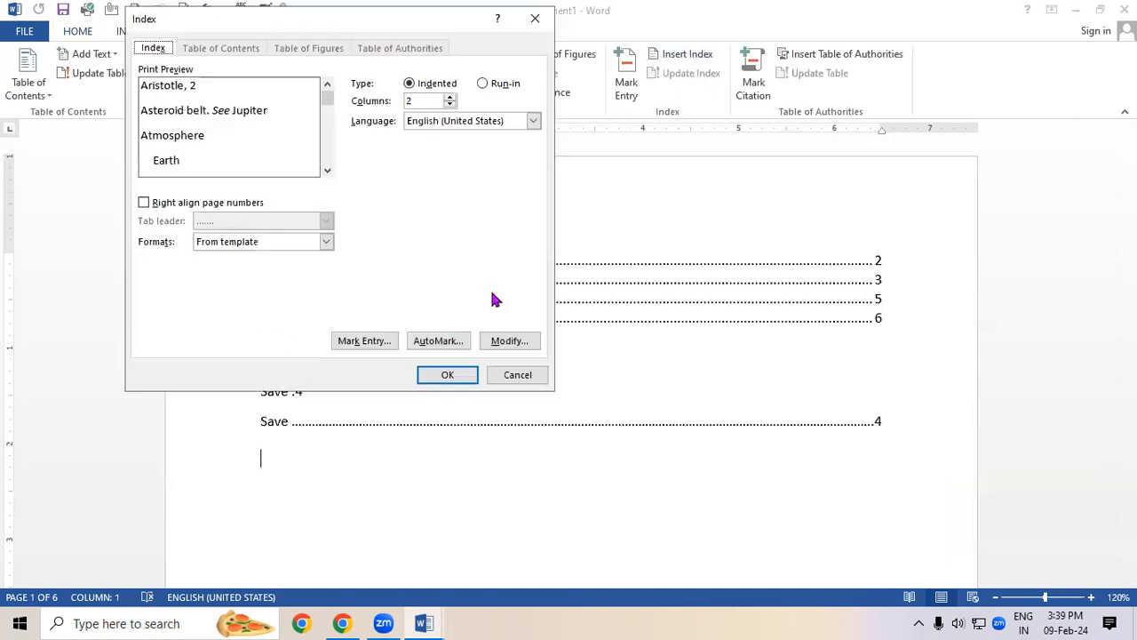
click(453, 374)
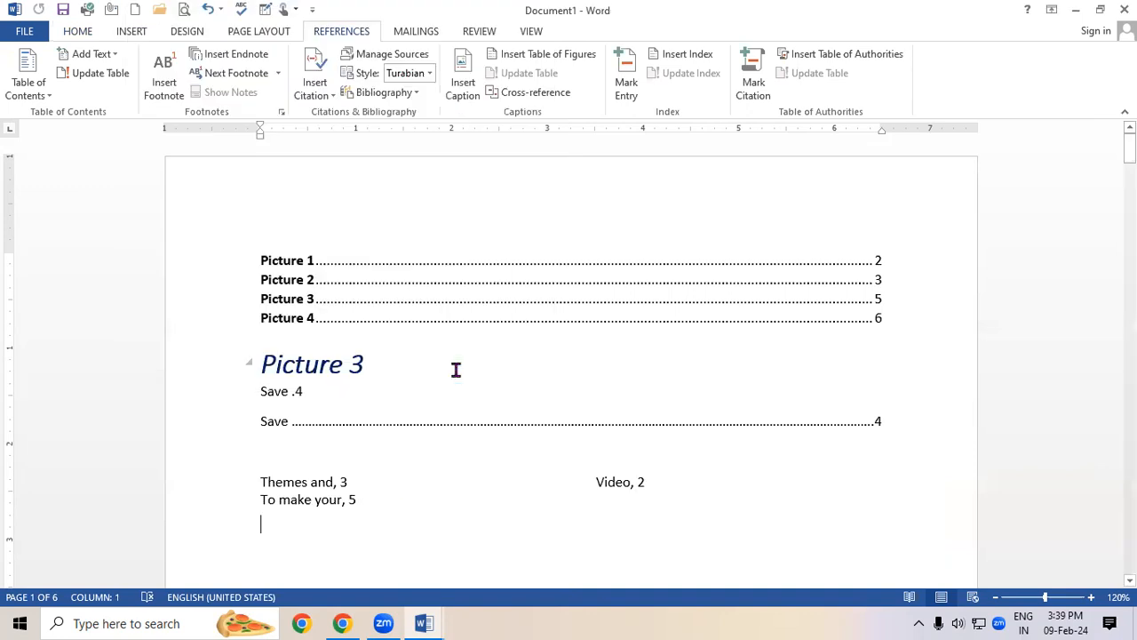
Examine the entries and page numbers in the new index and compare them with the "Save" lines above
drag(303, 488, 655, 516)
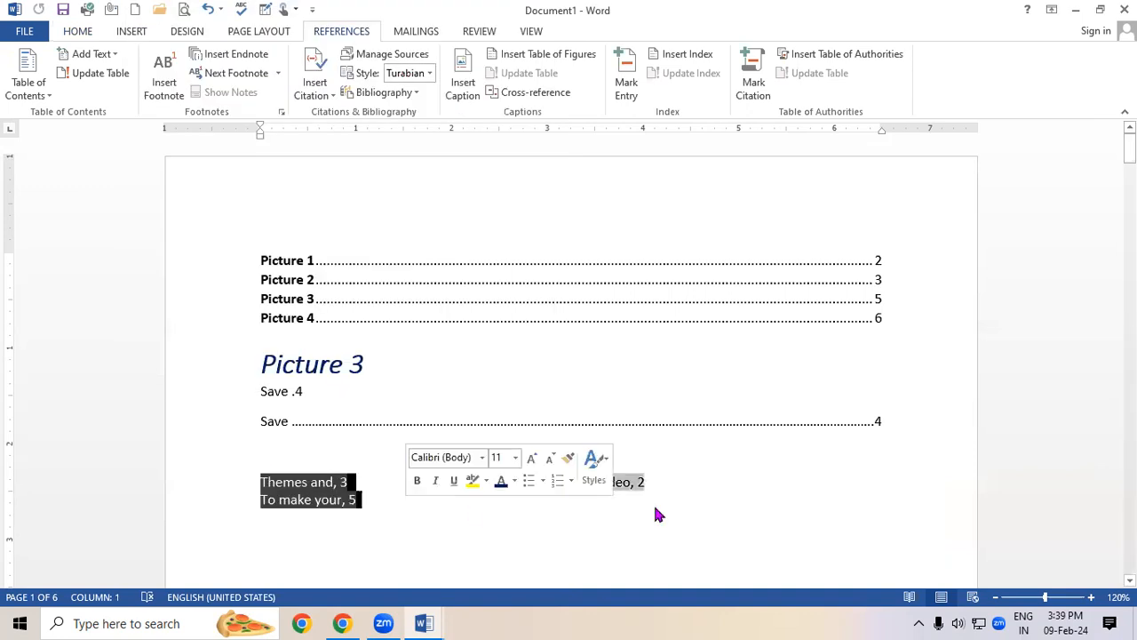
drag(1129, 148, 1130, 165)
click(310, 398)
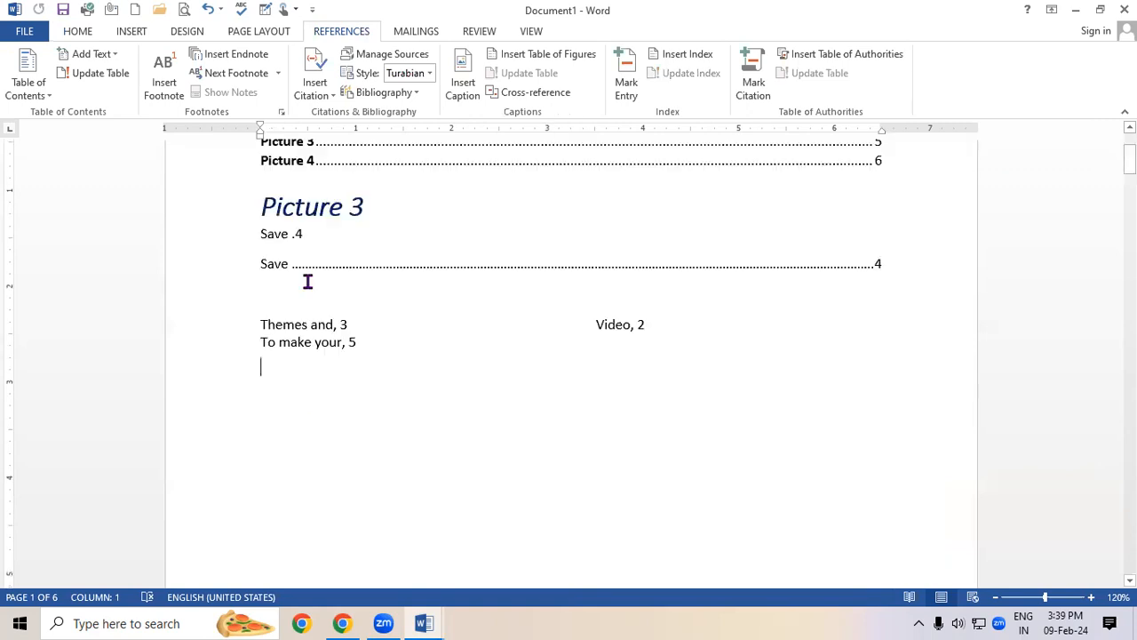
triple_click(301, 228)
click(377, 322)
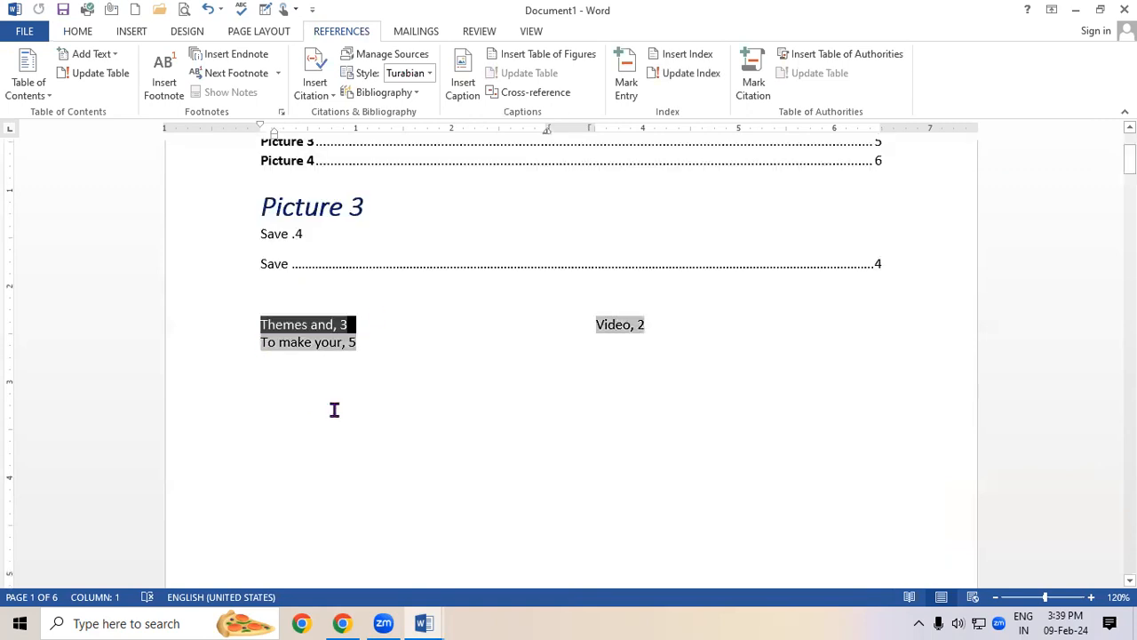
click(333, 409)
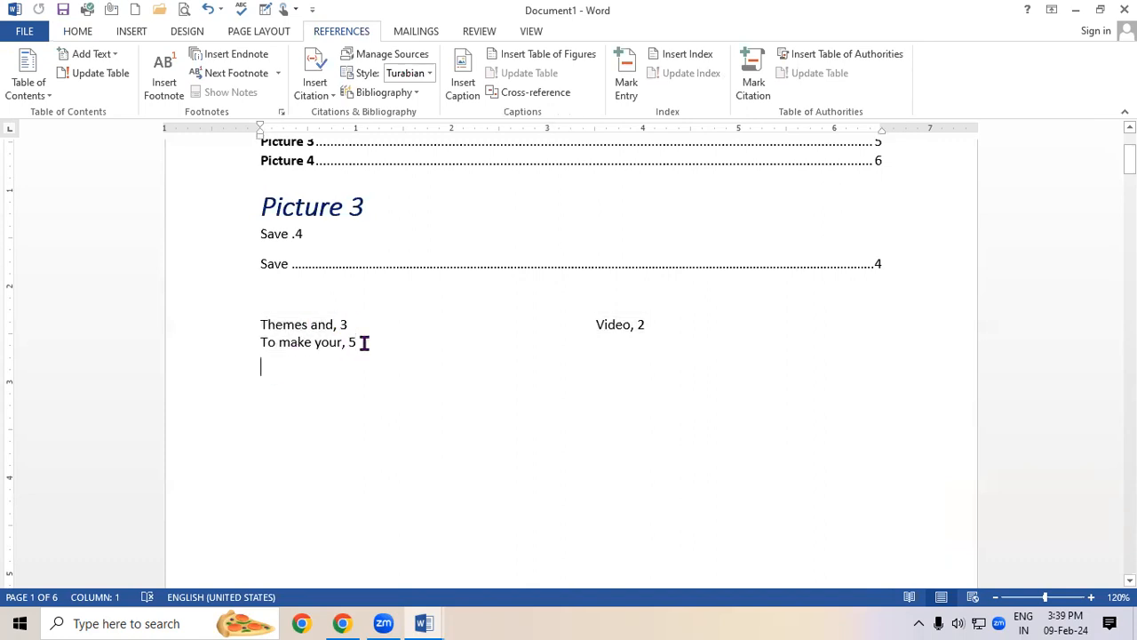
drag(607, 325, 646, 322)
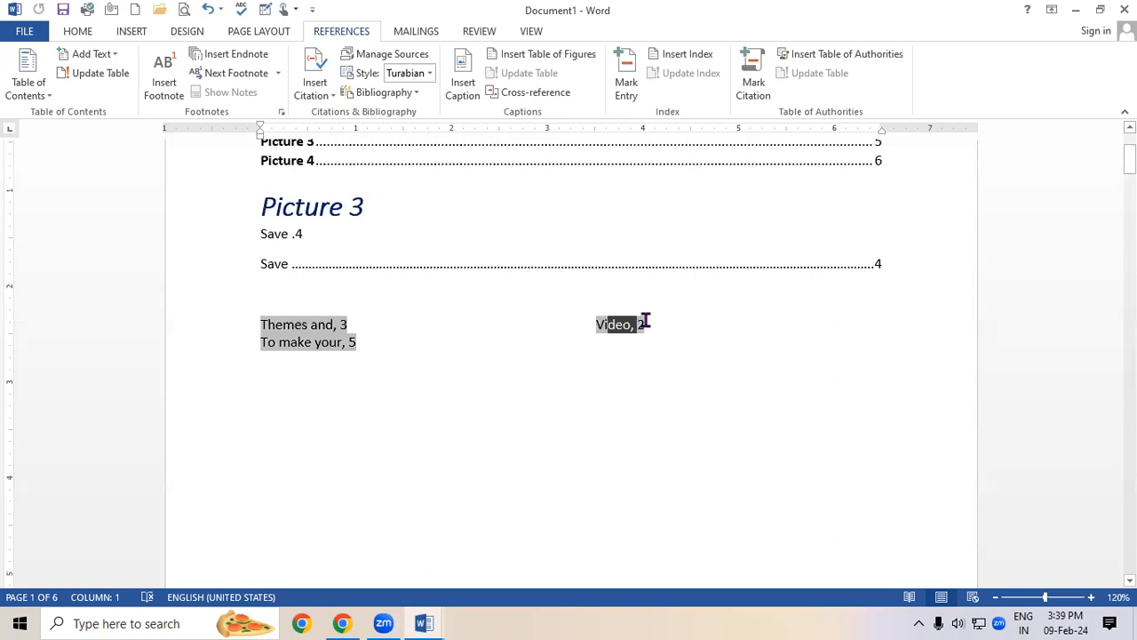
Insert a table of authorities for all categories below the index, with passim, original formatting and a dotted tab leader, and review its entries
click(551, 391)
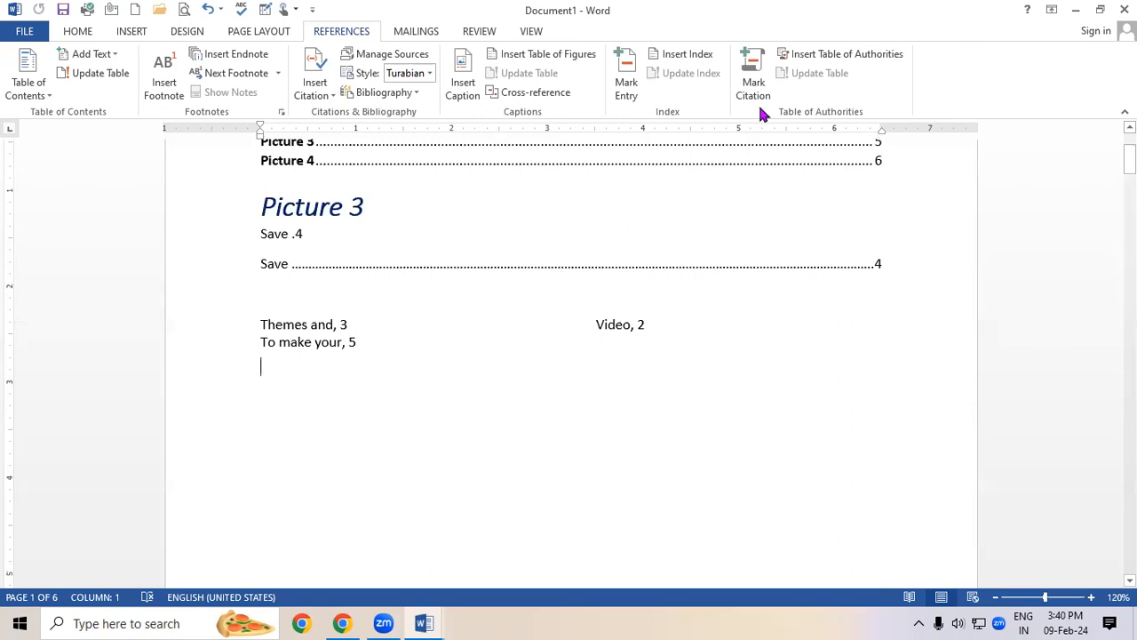
click(805, 58)
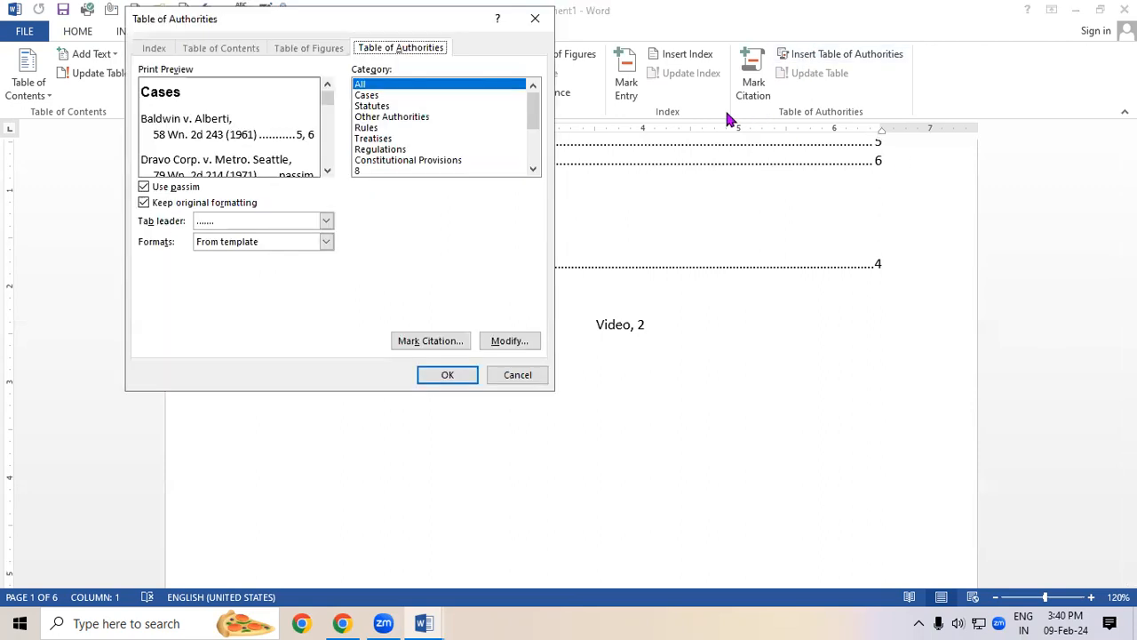
click(436, 383)
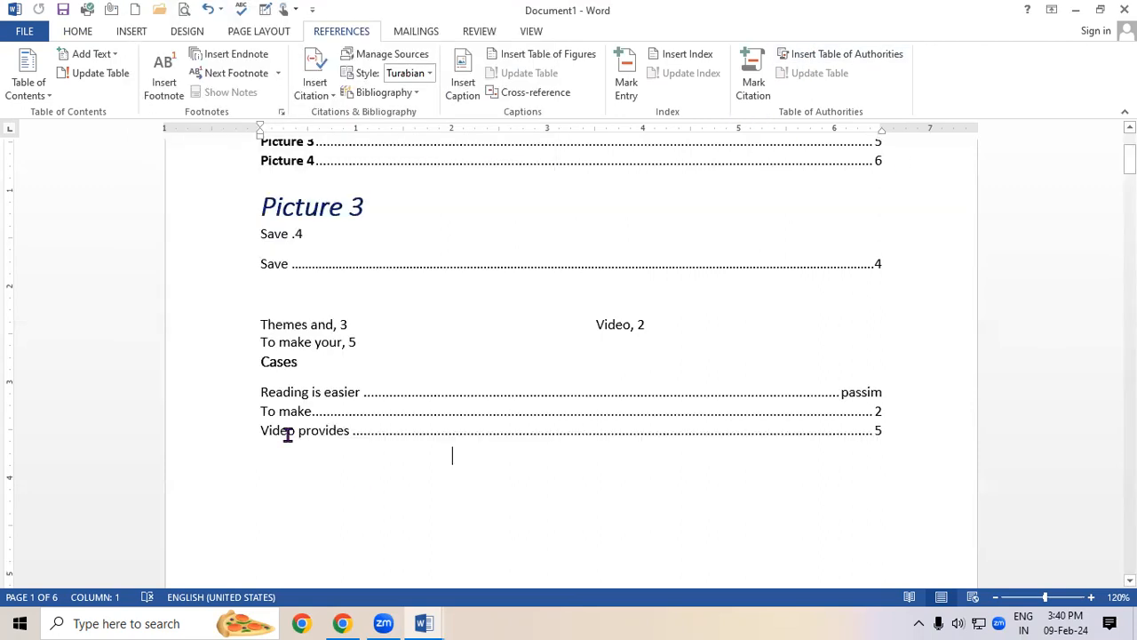
drag(266, 392, 859, 433)
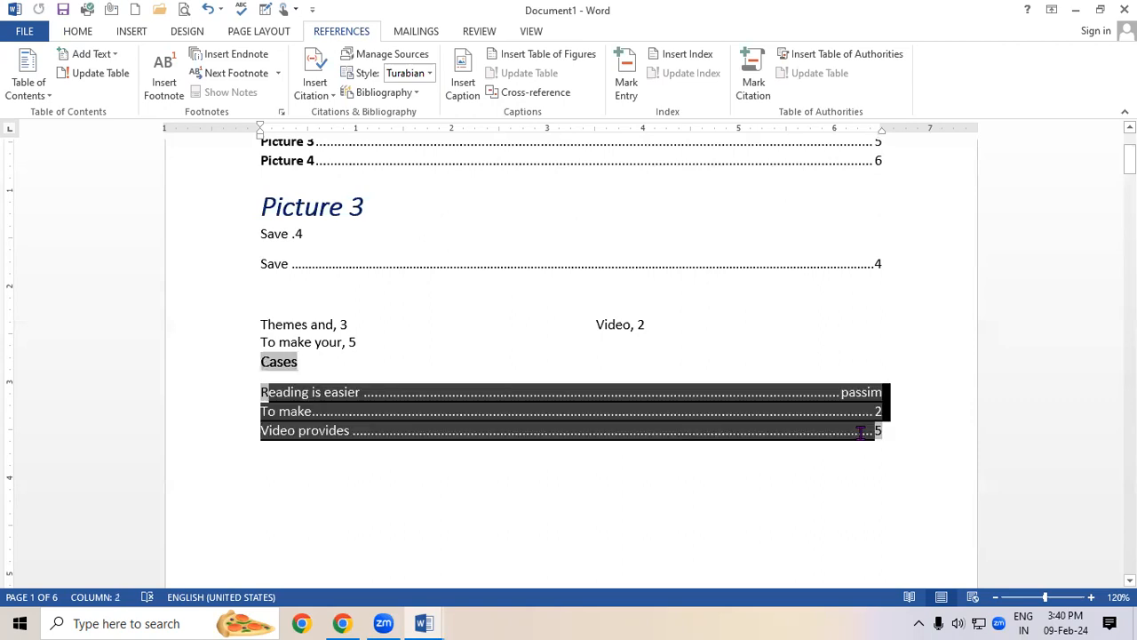
click(870, 464)
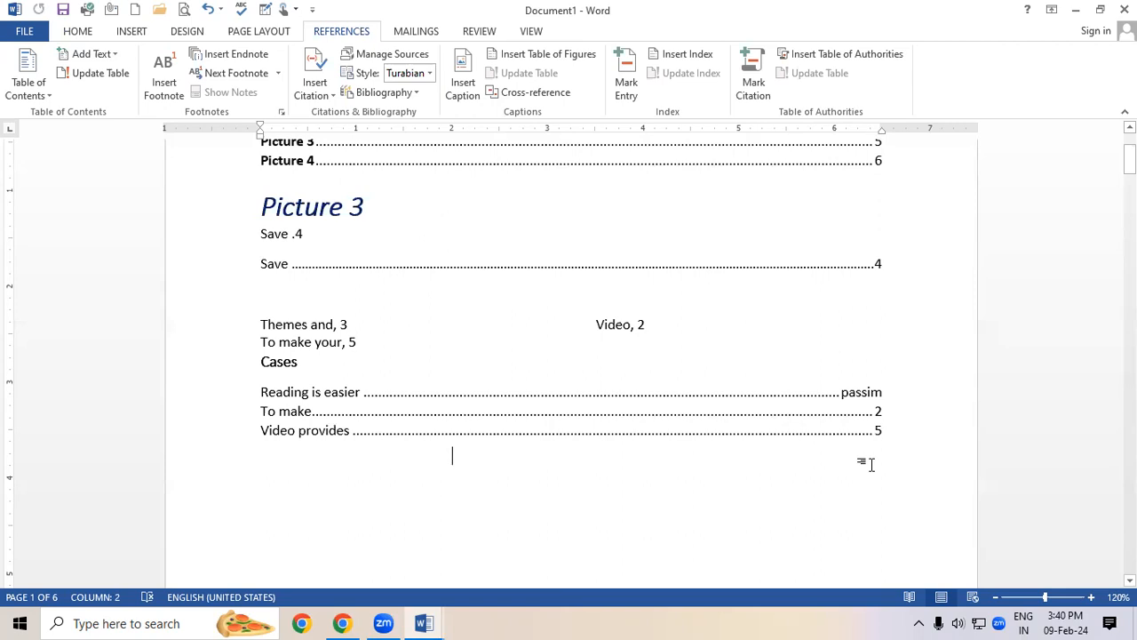
Review the table of authorities and the other reference tables on page 1
scroll(873, 427, down, 1)
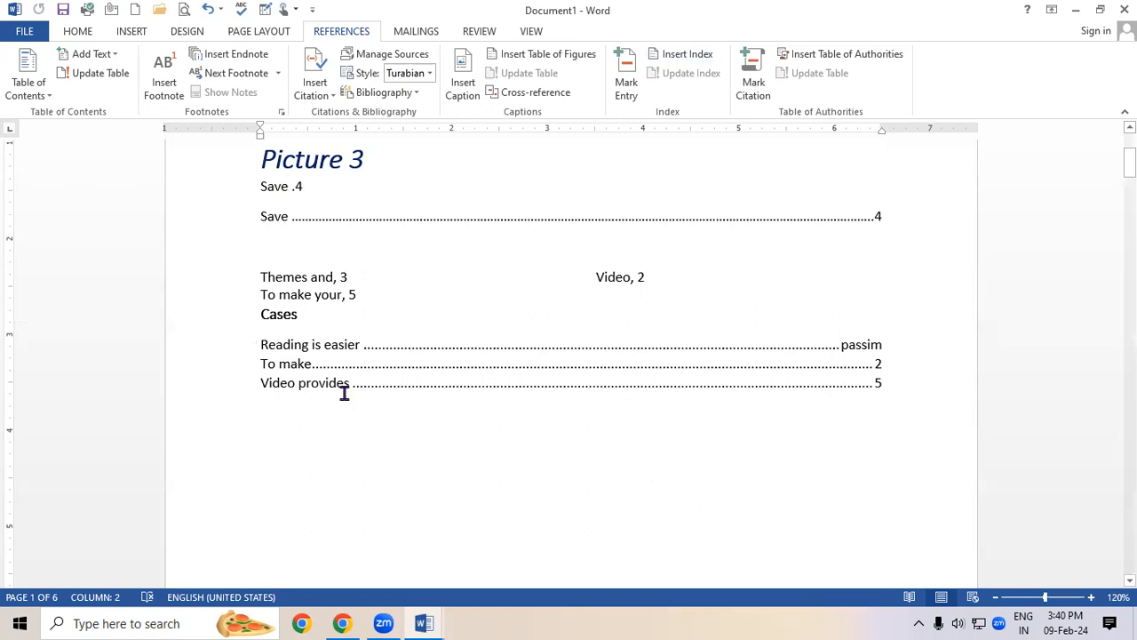
shift+click(453, 441)
click(410, 468)
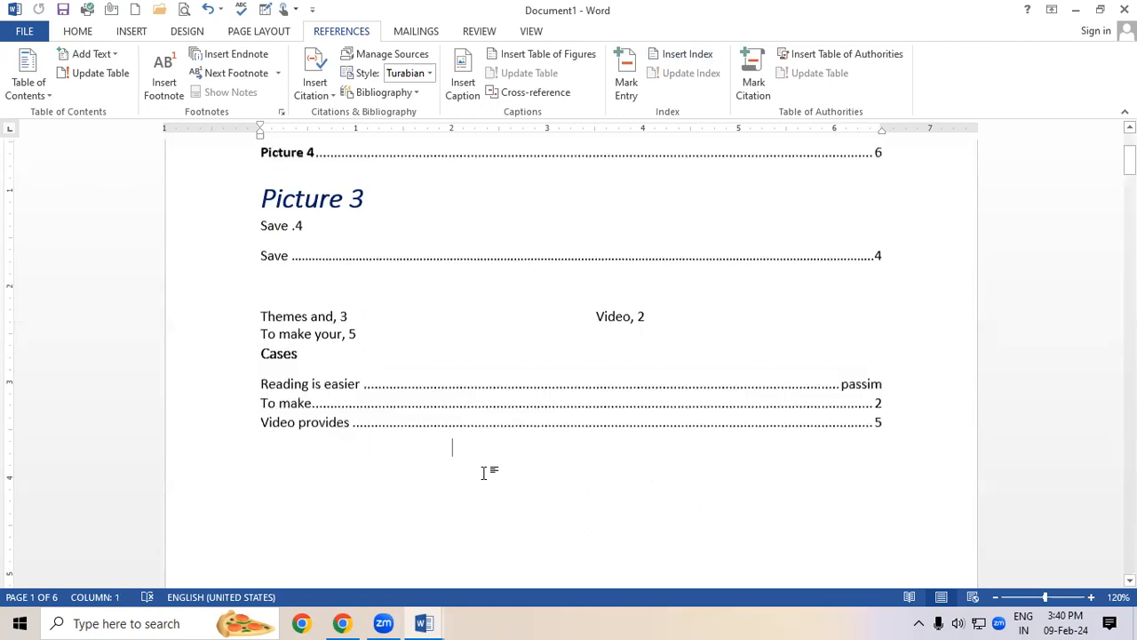
scroll(830, 385, down, 1)
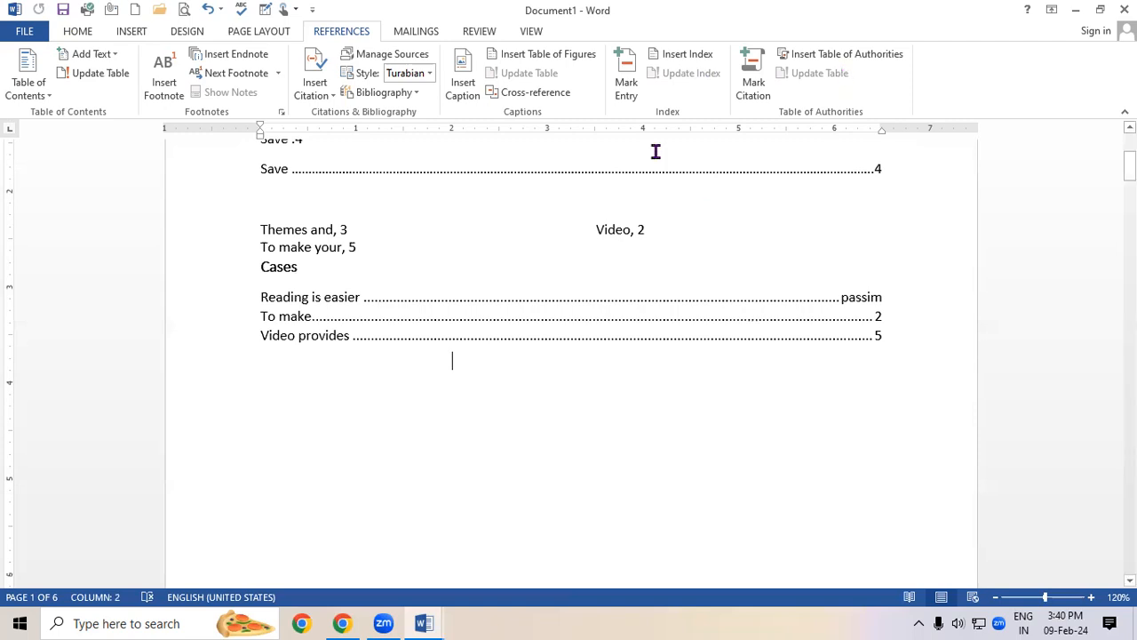
click(543, 290)
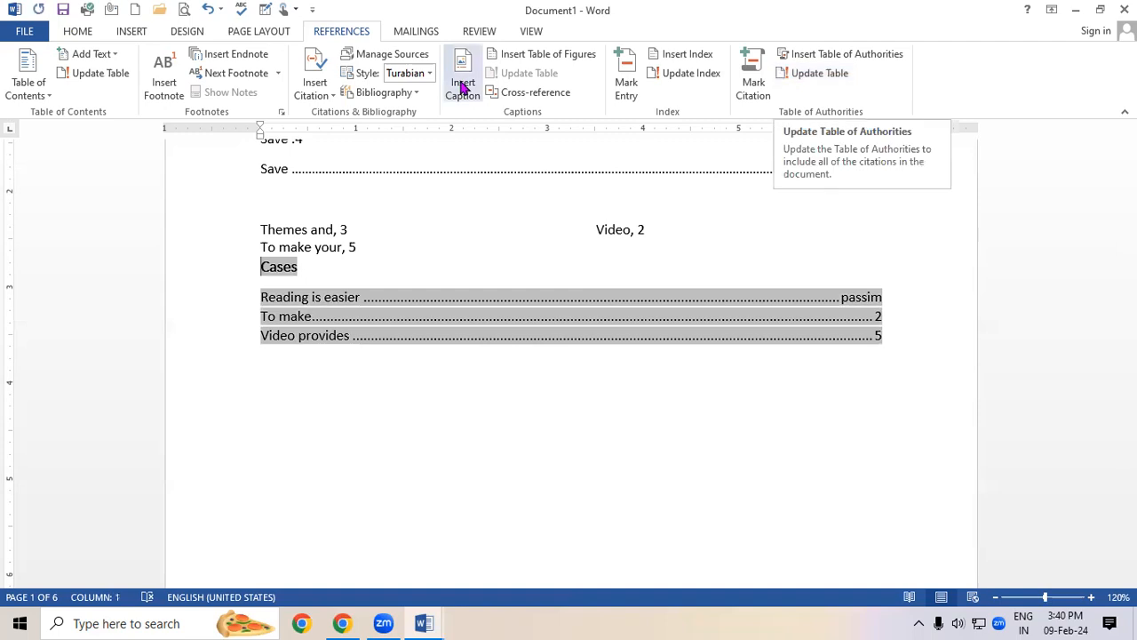
click(308, 442)
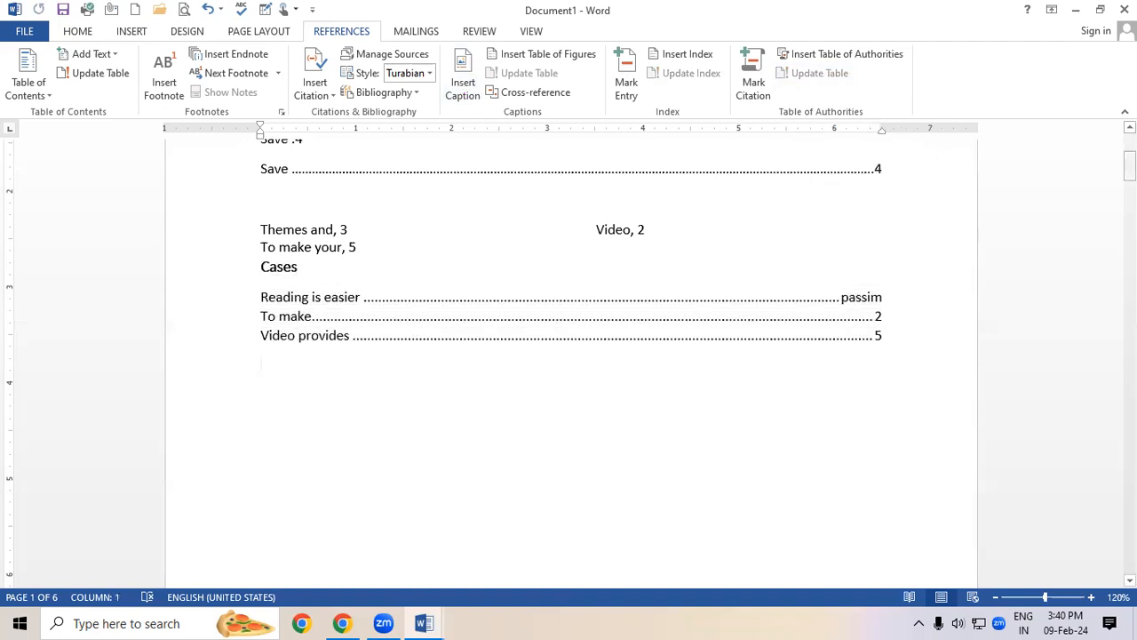
drag(1129, 166, 1130, 148)
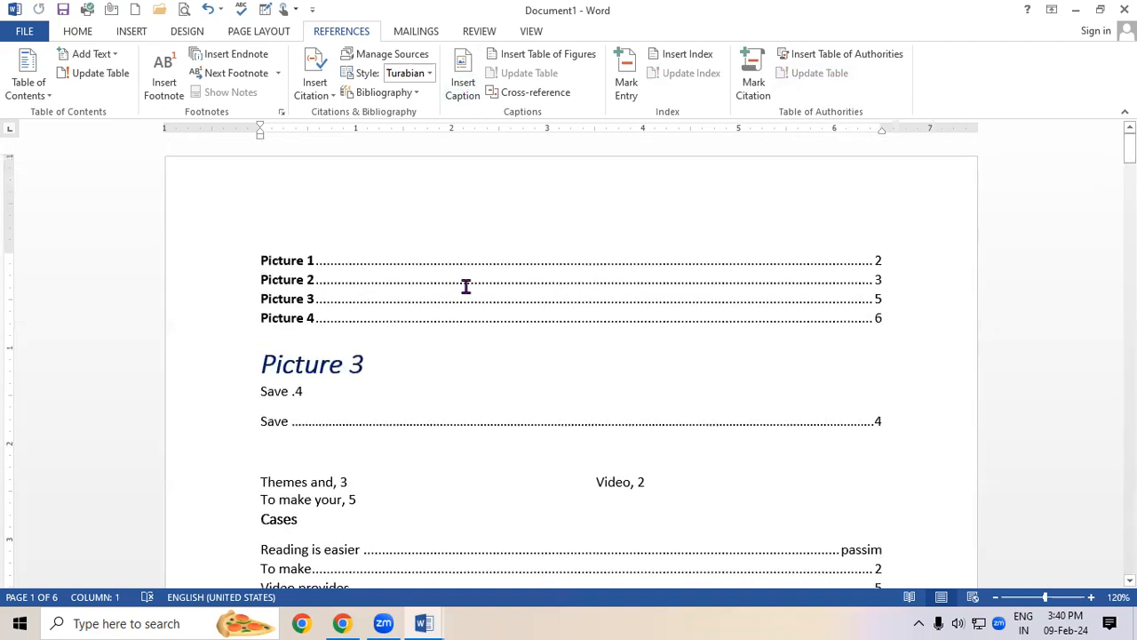
scroll(453, 285, down, 1)
scroll(442, 283, up, 1)
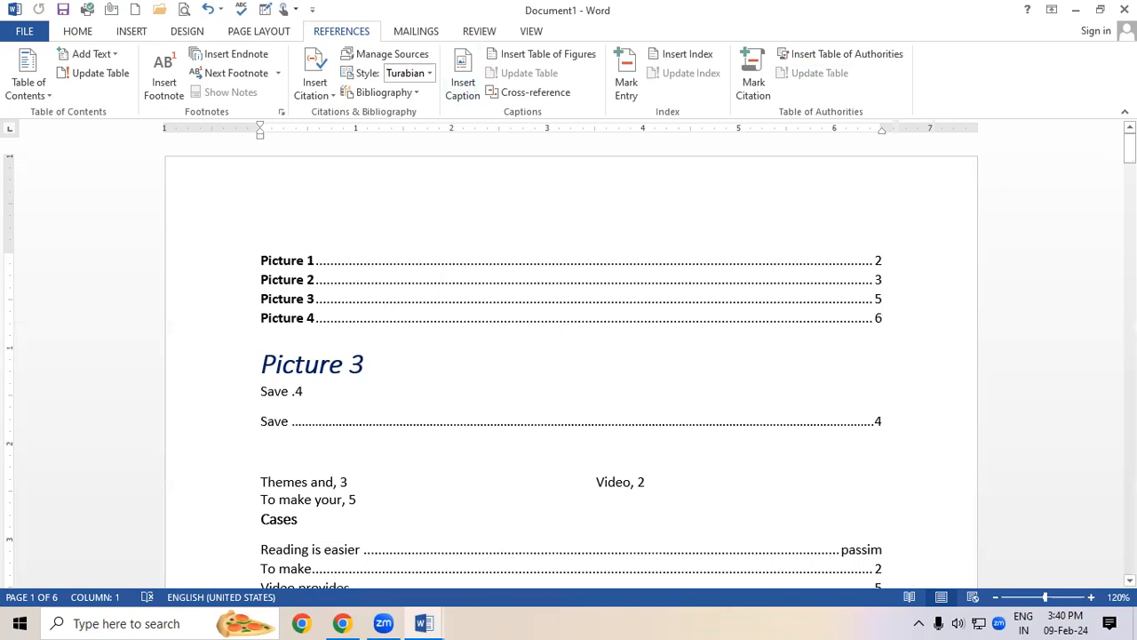
Inspect the caption options and the new label prompt for the computer picture on page 2, without adding a caption
drag(1129, 147, 1129, 235)
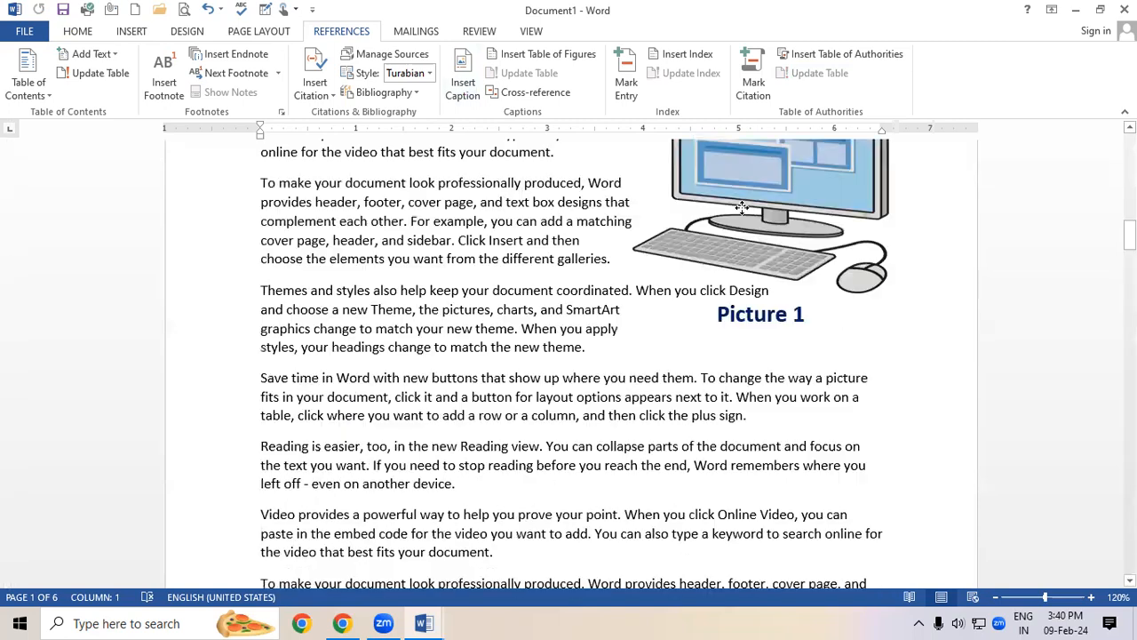
click(691, 176)
click(462, 81)
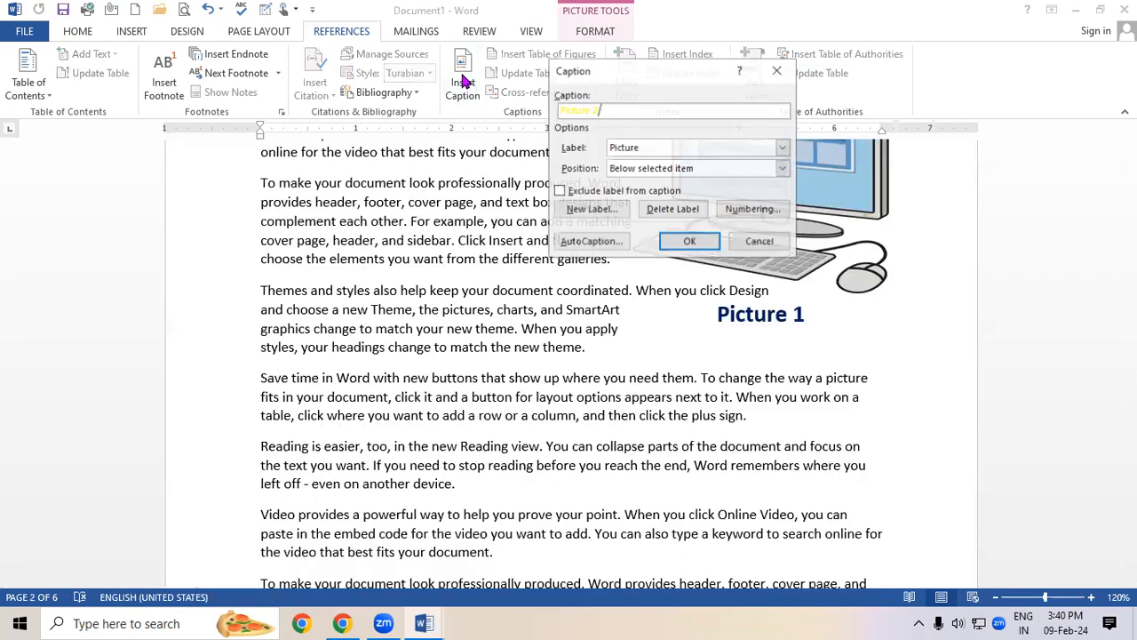
click(589, 211)
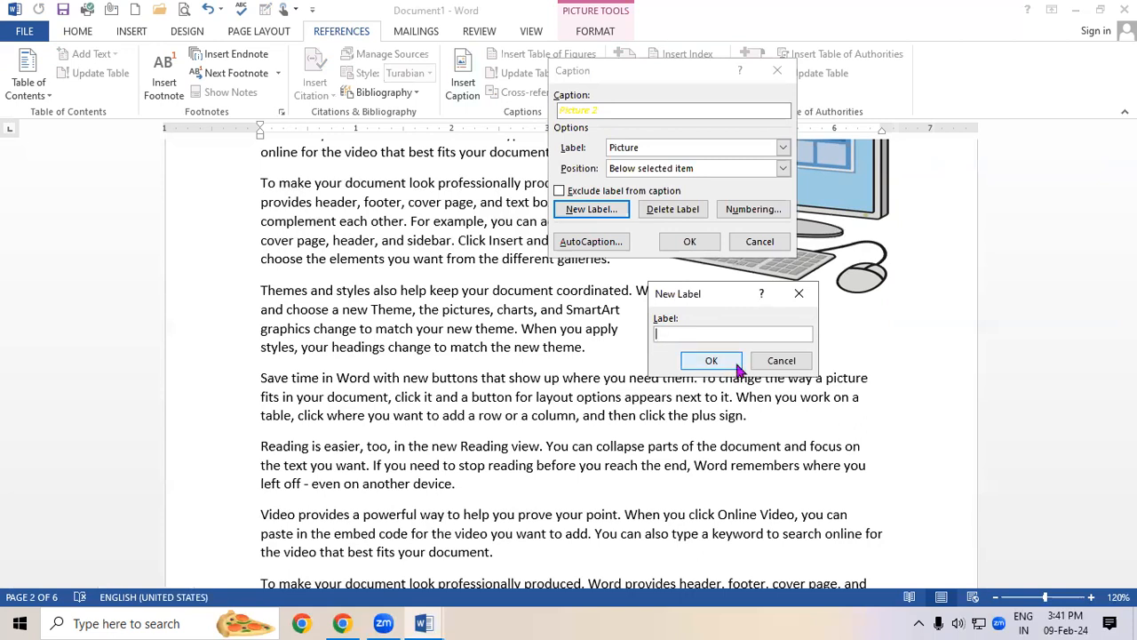
click(777, 361)
click(759, 247)
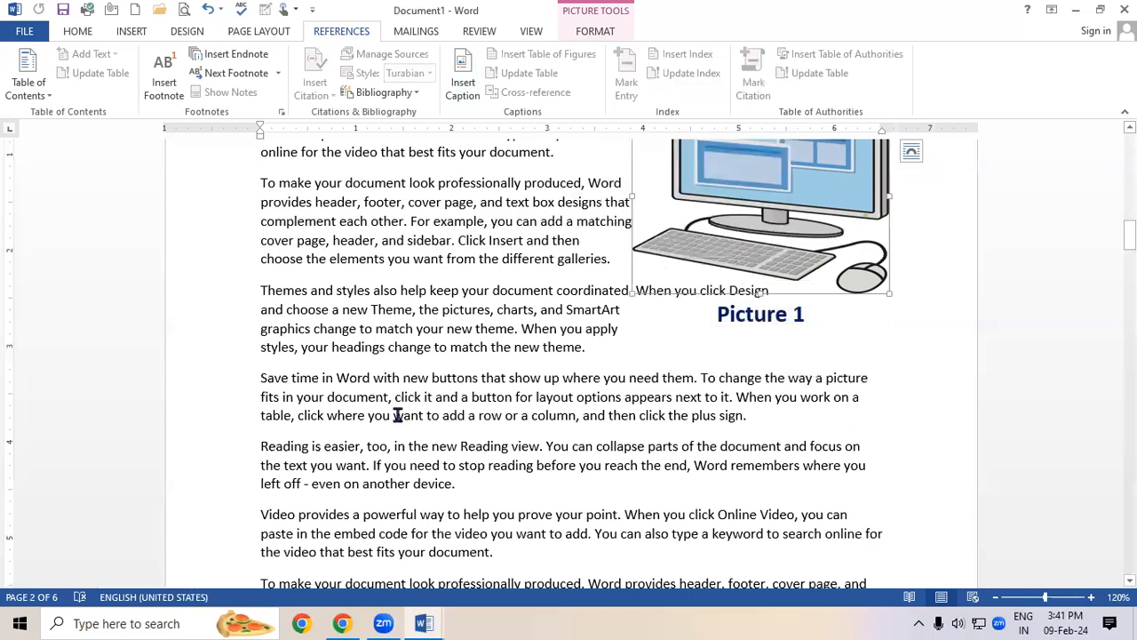
Return to page 1 and examine the index entries alongside the table of authorities below them
scroll(397, 415, down, 1)
scroll(571, 355, up, 5)
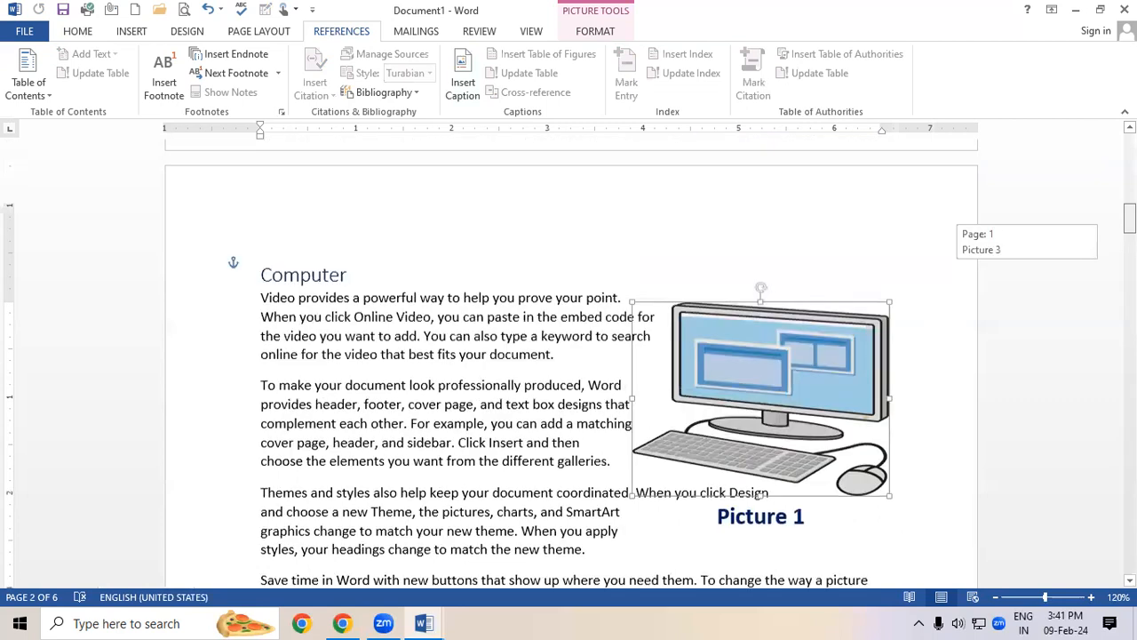
drag(1130, 218, 1130, 148)
scroll(1100, 180, down, 3)
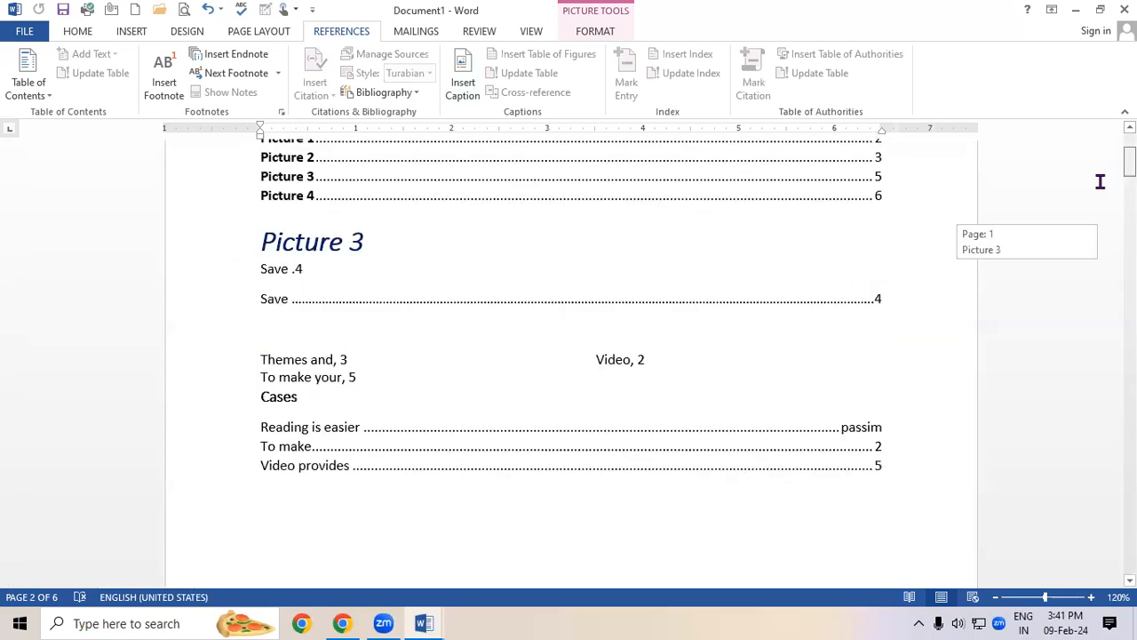
scroll(249, 267, down, 3)
click(644, 242)
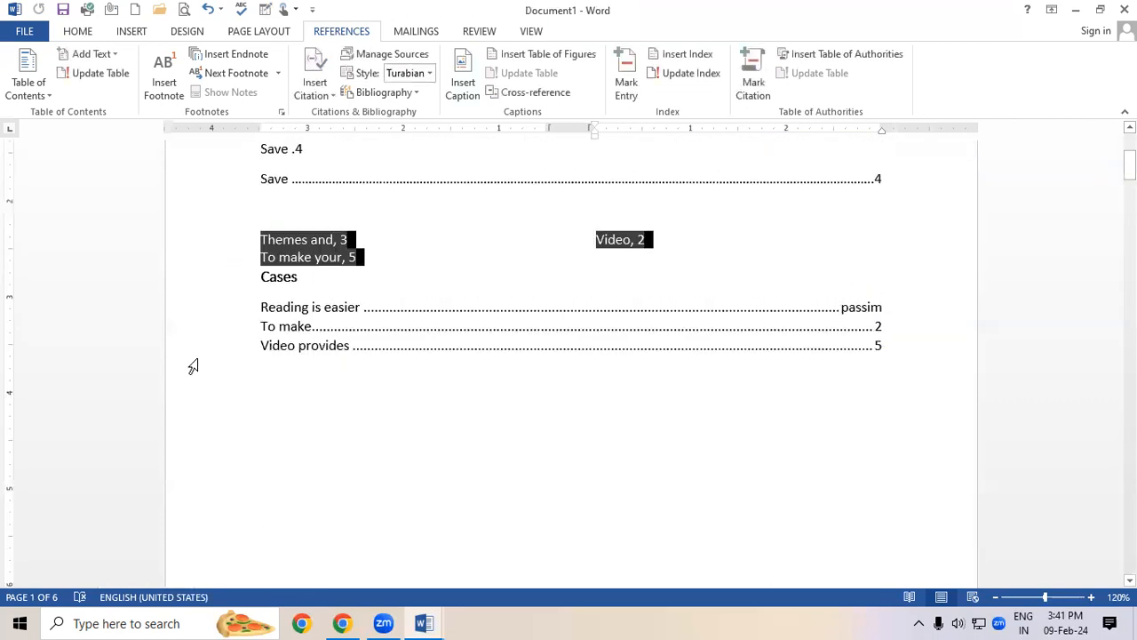
click(306, 363)
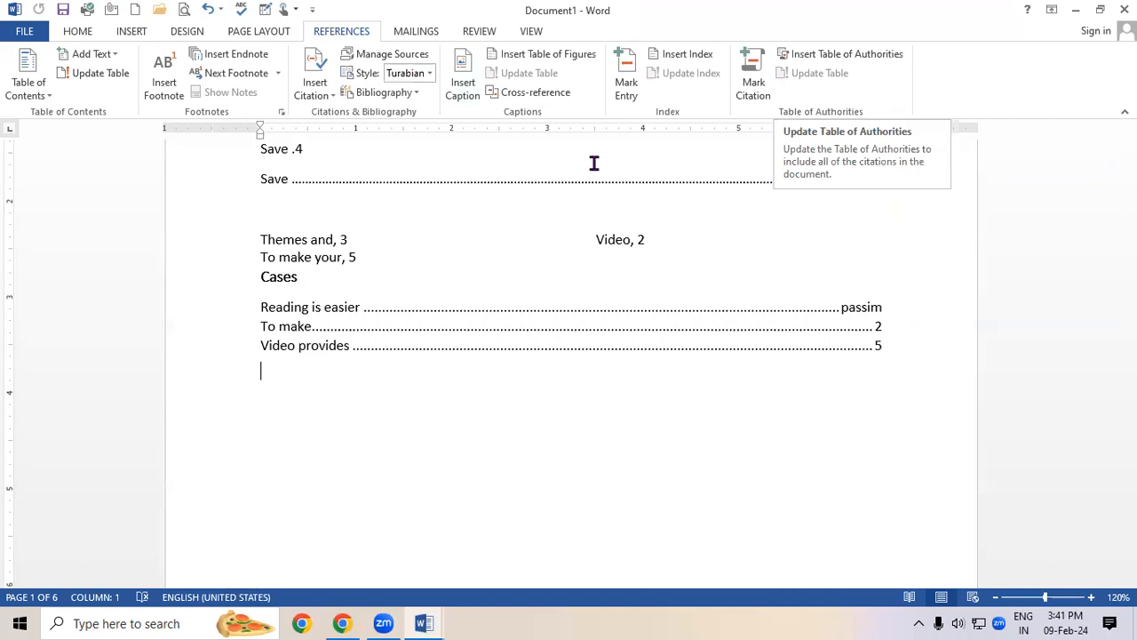
Examine the "Reading is easier" entry and its passim reference in the table of authorities
drag(268, 308, 348, 307)
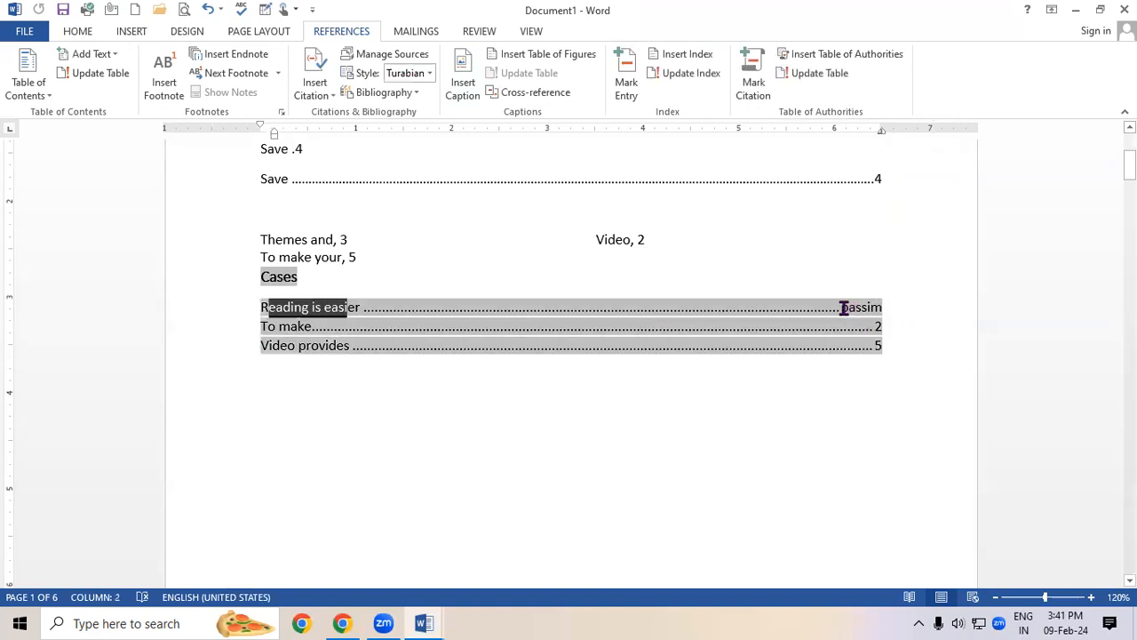
double_click(876, 308)
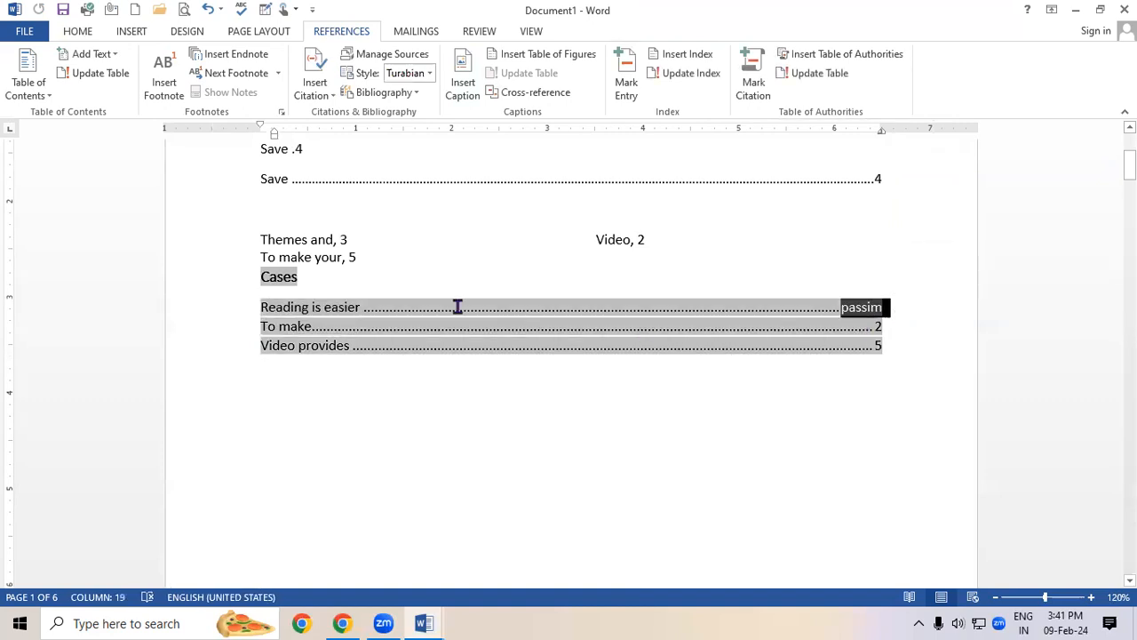
click(348, 307)
drag(266, 307, 889, 299)
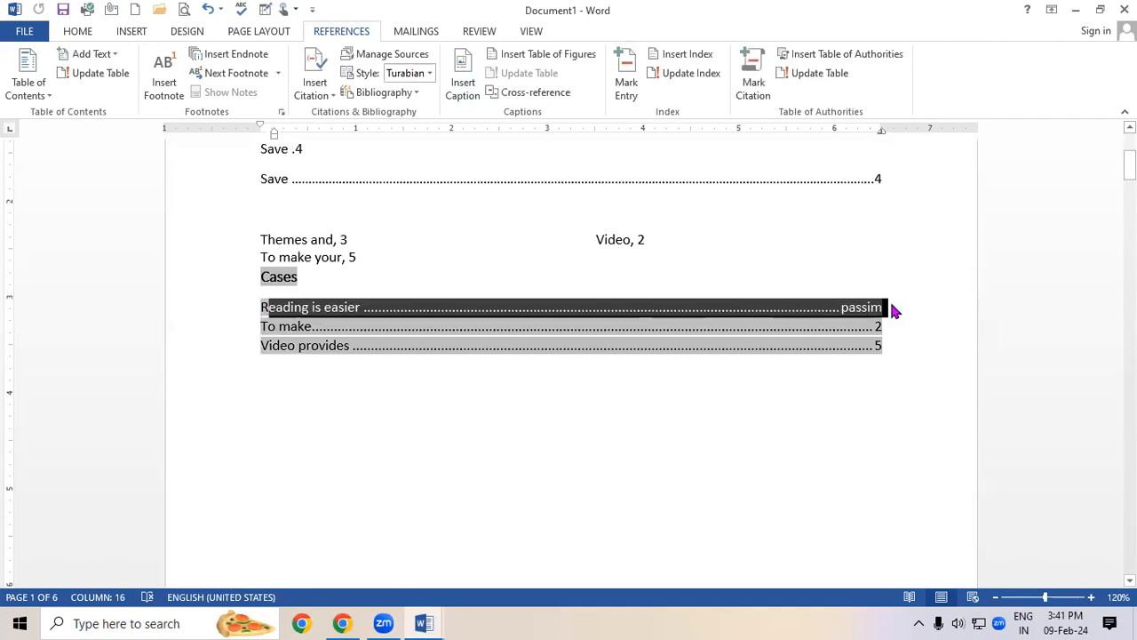
drag(262, 308, 364, 313)
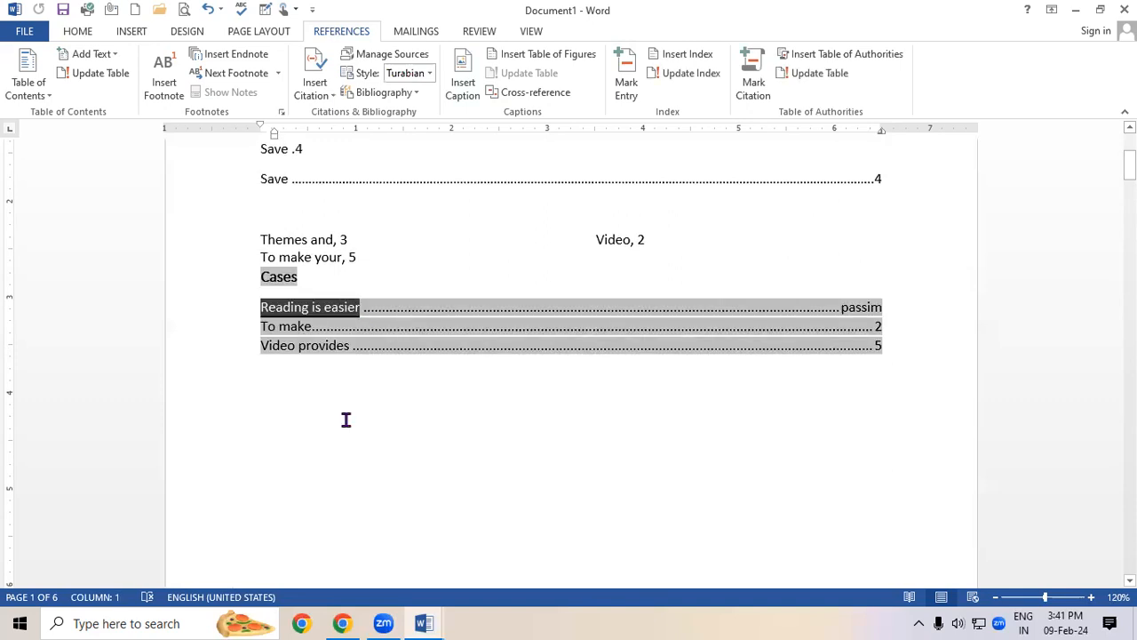
click(346, 419)
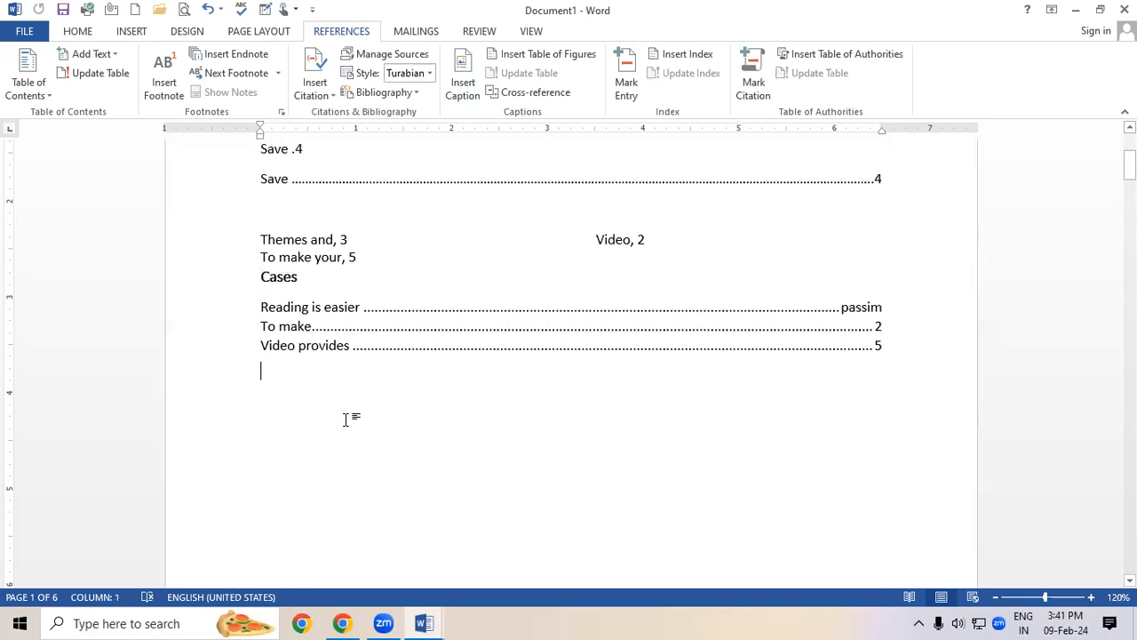
drag(274, 307, 361, 310)
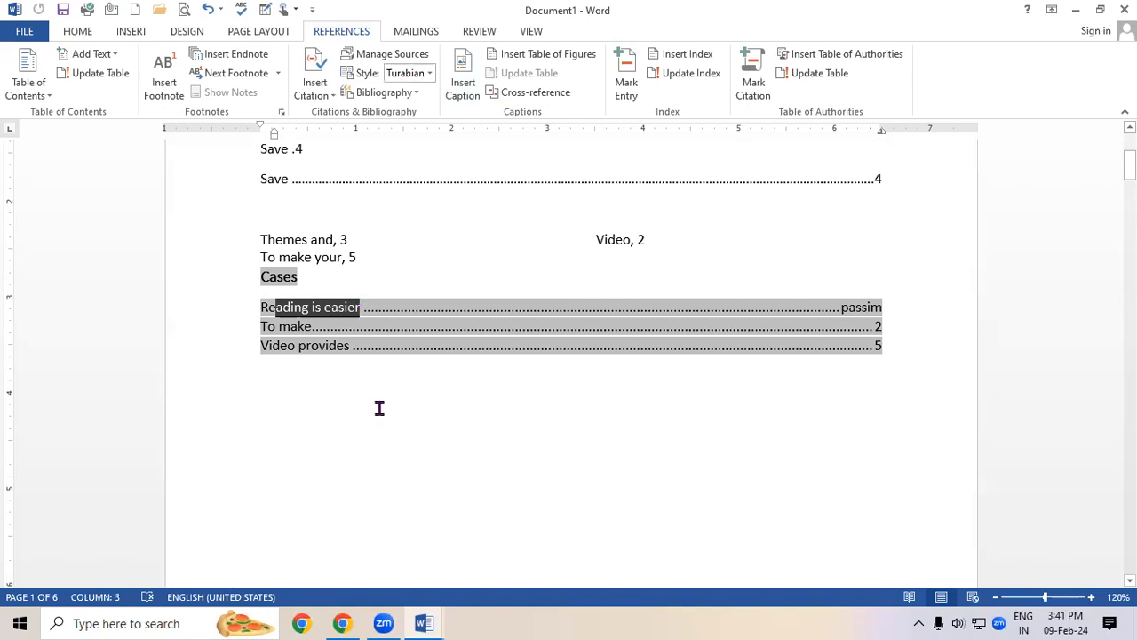
click(313, 239)
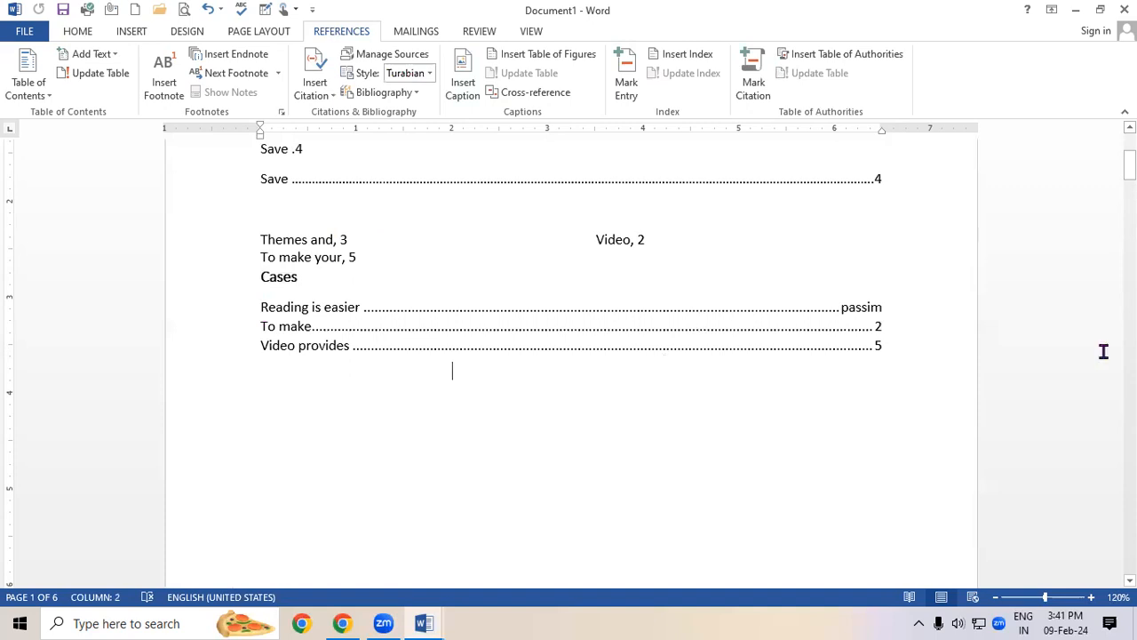
Add the word "git" at the end of the first "Reading is easier" paragraph on page 2
click(1129, 165)
drag(1130, 165, 1130, 240)
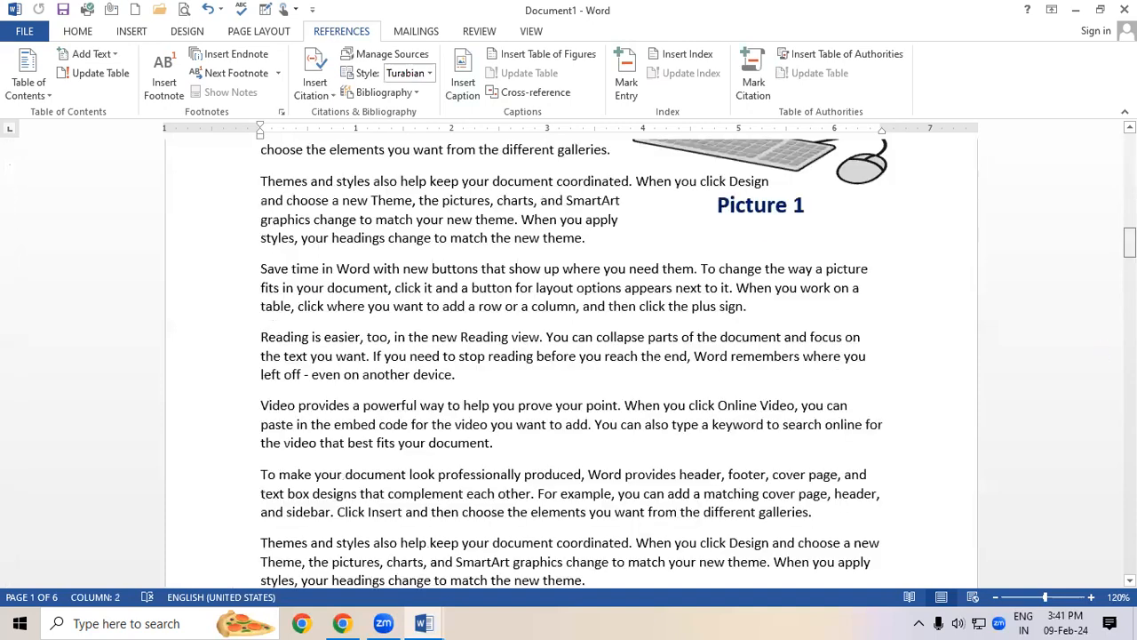
click(502, 386)
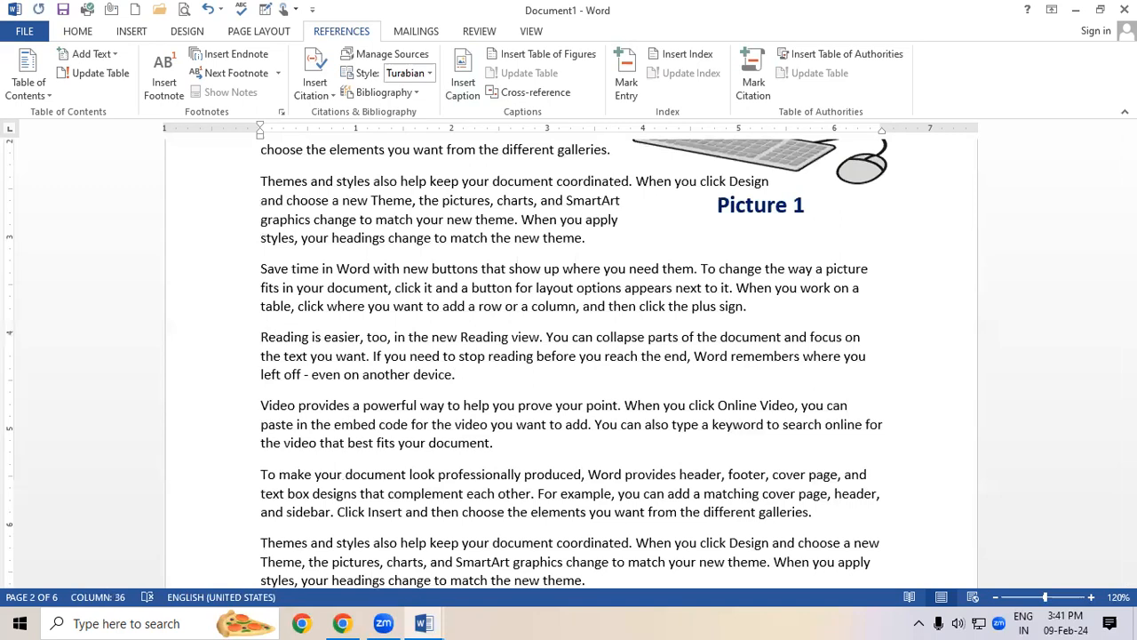
text(git)
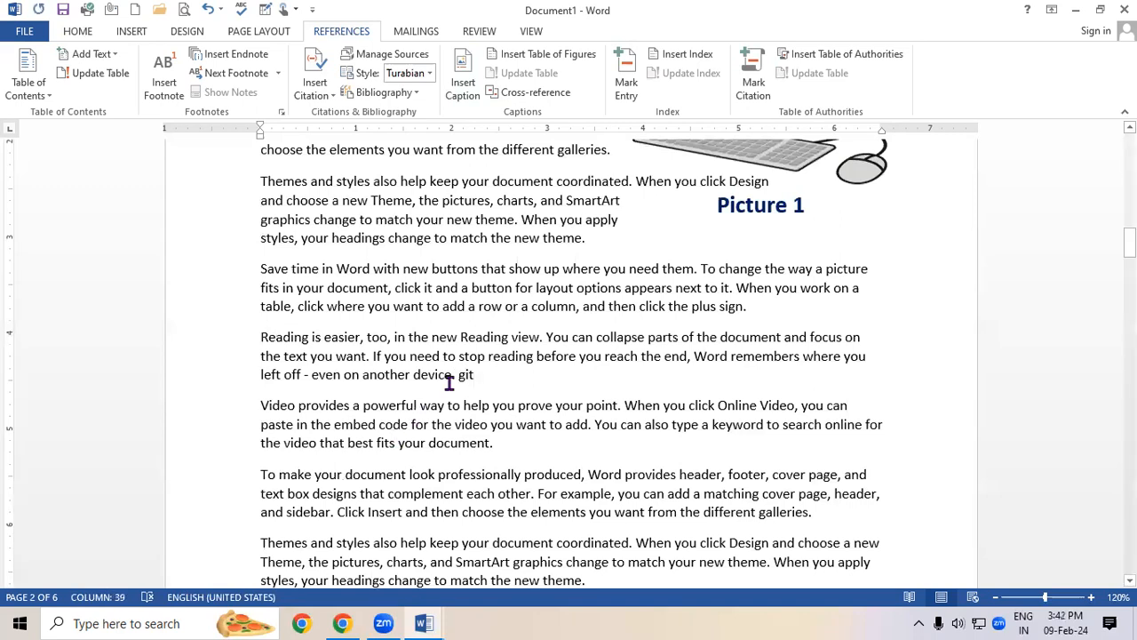
double_click(468, 375)
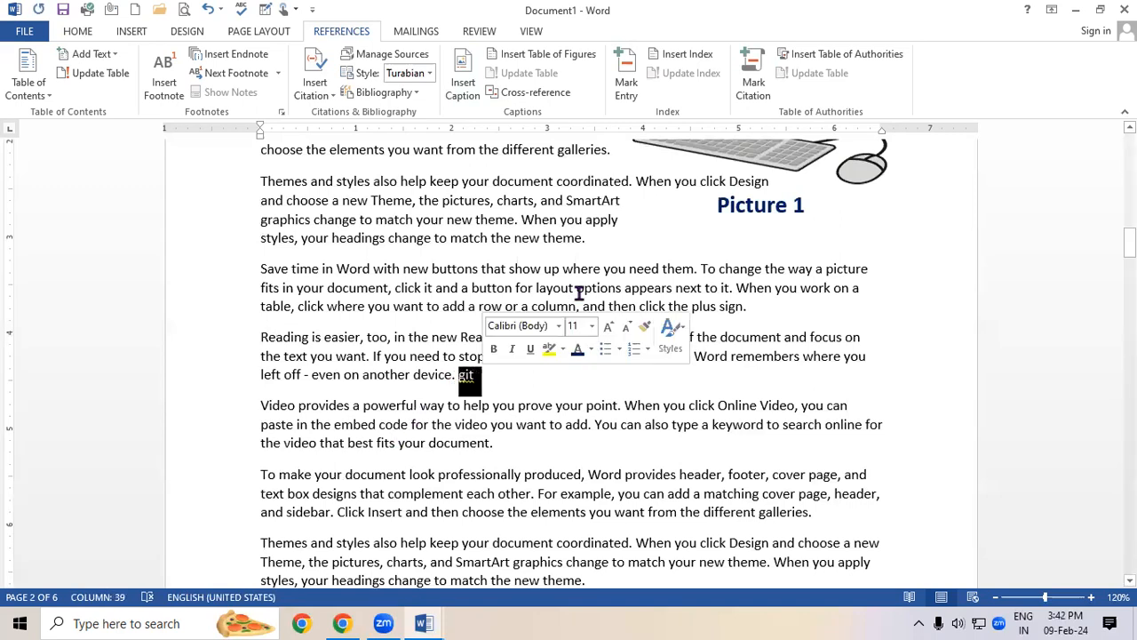
click(629, 64)
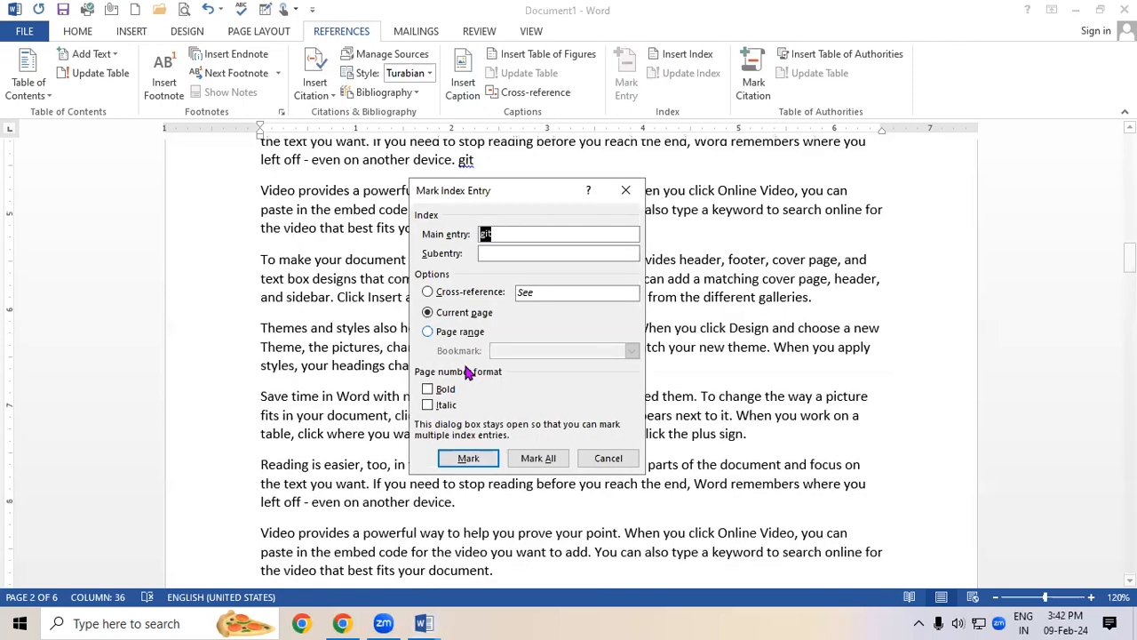
click(626, 190)
Add the word "gif" at the end of the "Video provides" paragraph above the Input Devices heading on page 3
scroll(595, 373, down, 4)
drag(1130, 276, 1130, 313)
click(569, 315)
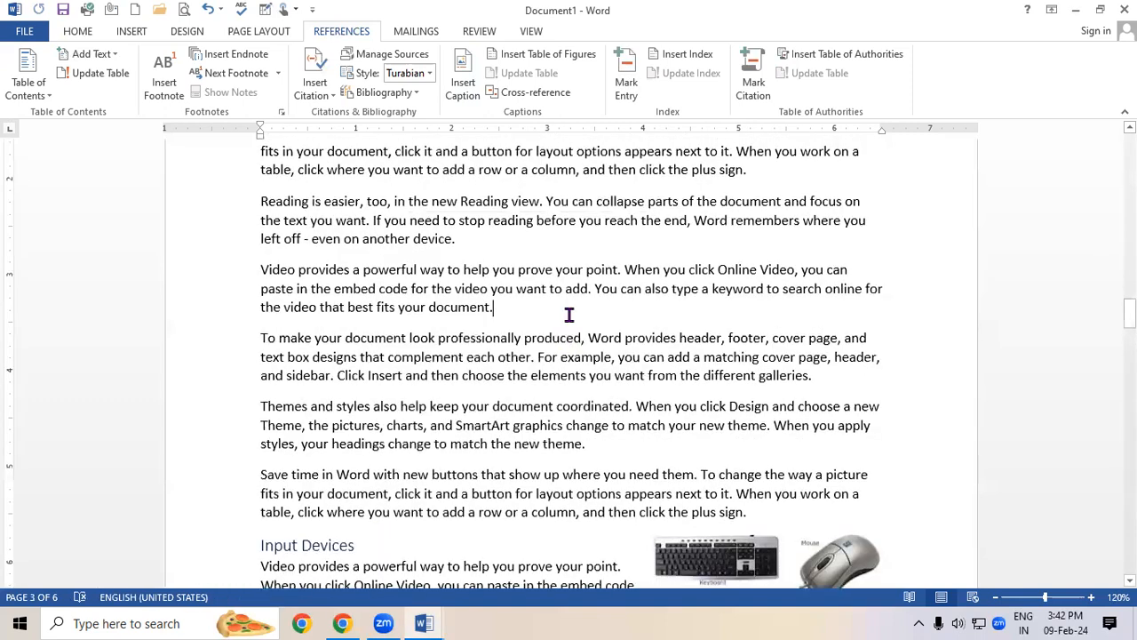
text(b)
key(BackSpace)
key(BackSpace)
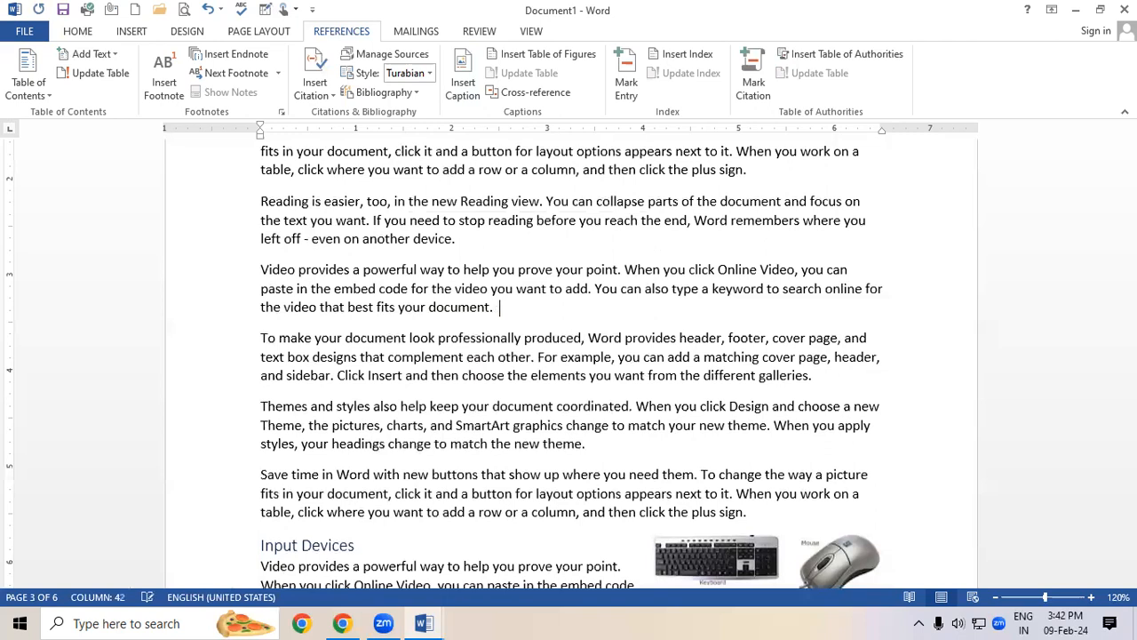
text(gif)
Add the word "git" at the end of a "Themes and styles" paragraph on page 4
scroll(451, 312, down, 3)
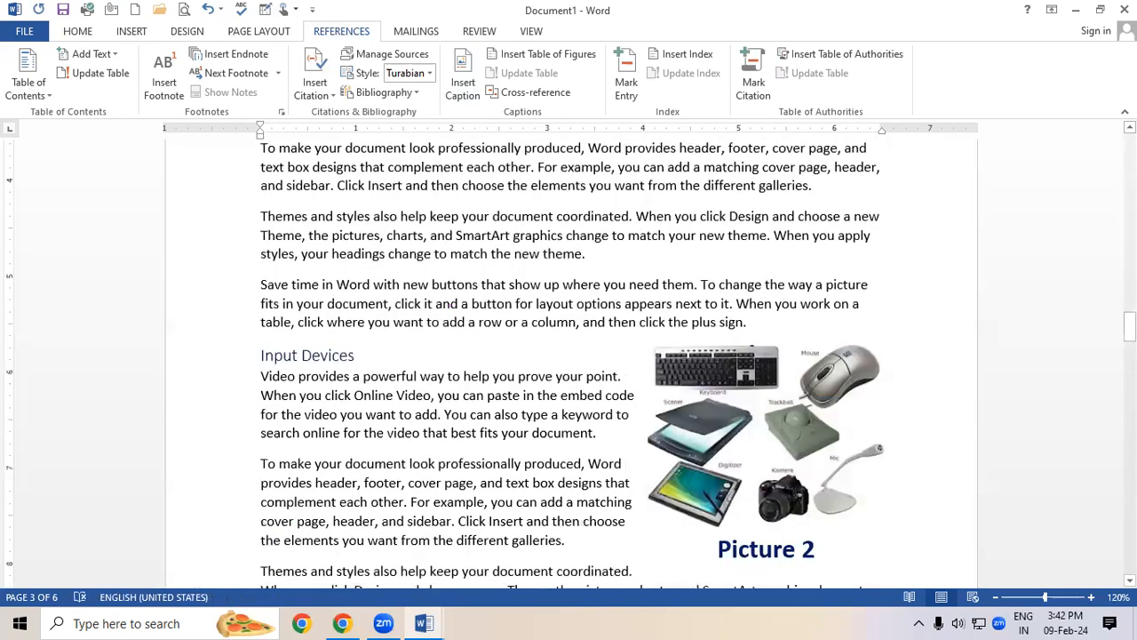
scroll(794, 353, down, 10)
click(632, 290)
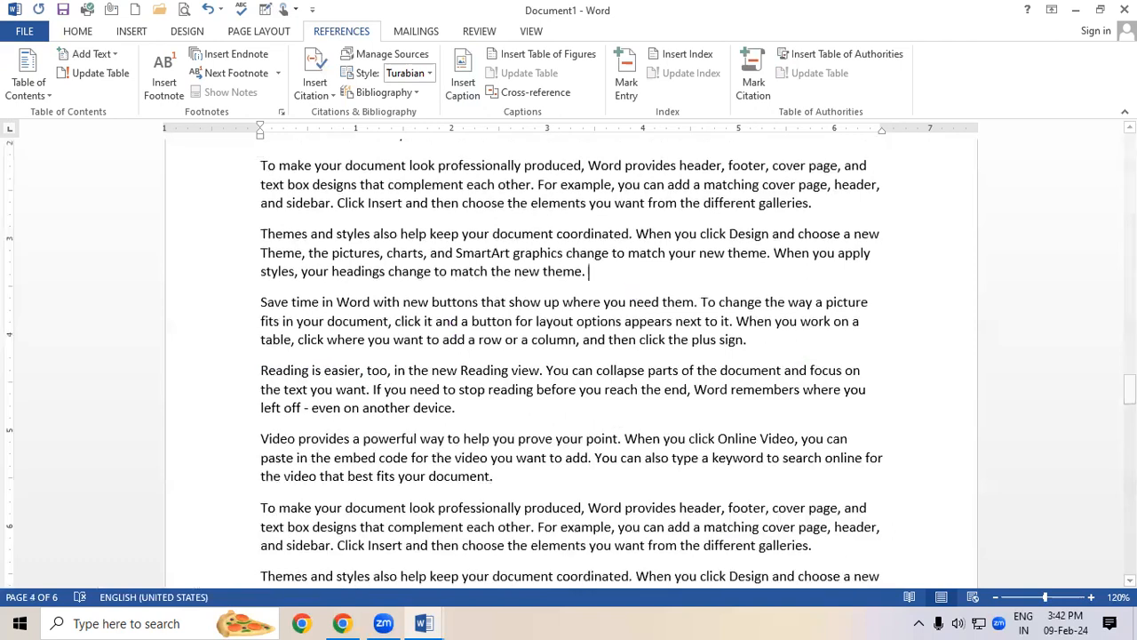
text(git)
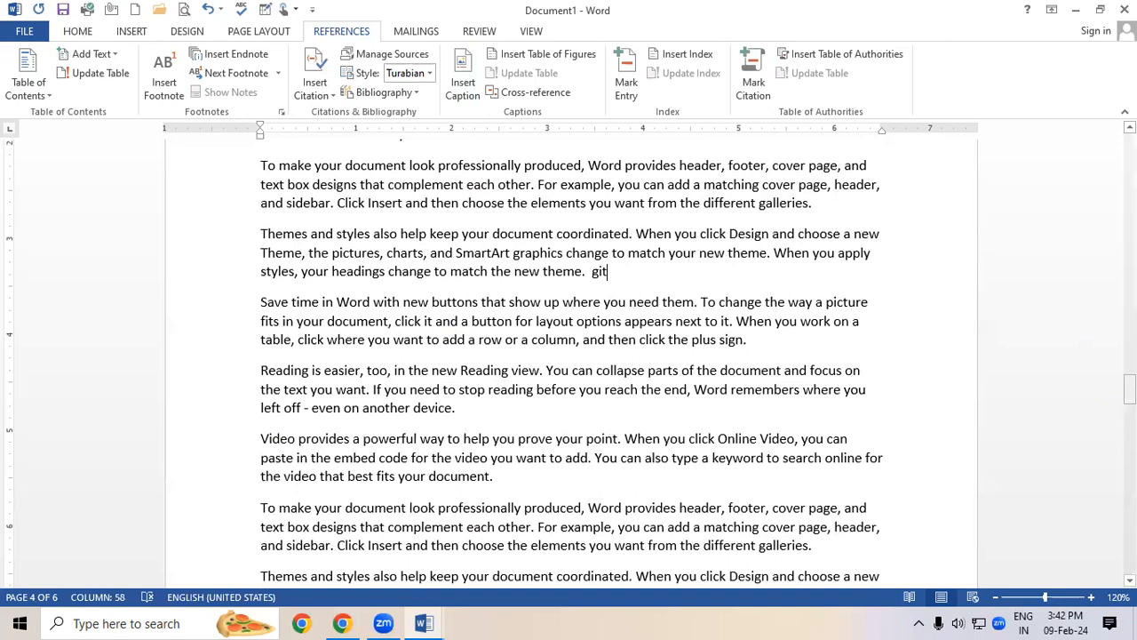
Mark all occurrences of the word "git" as index entries, using the one ending the "Reading is easier" paragraph on page 2
drag(1131, 388, 1130, 252)
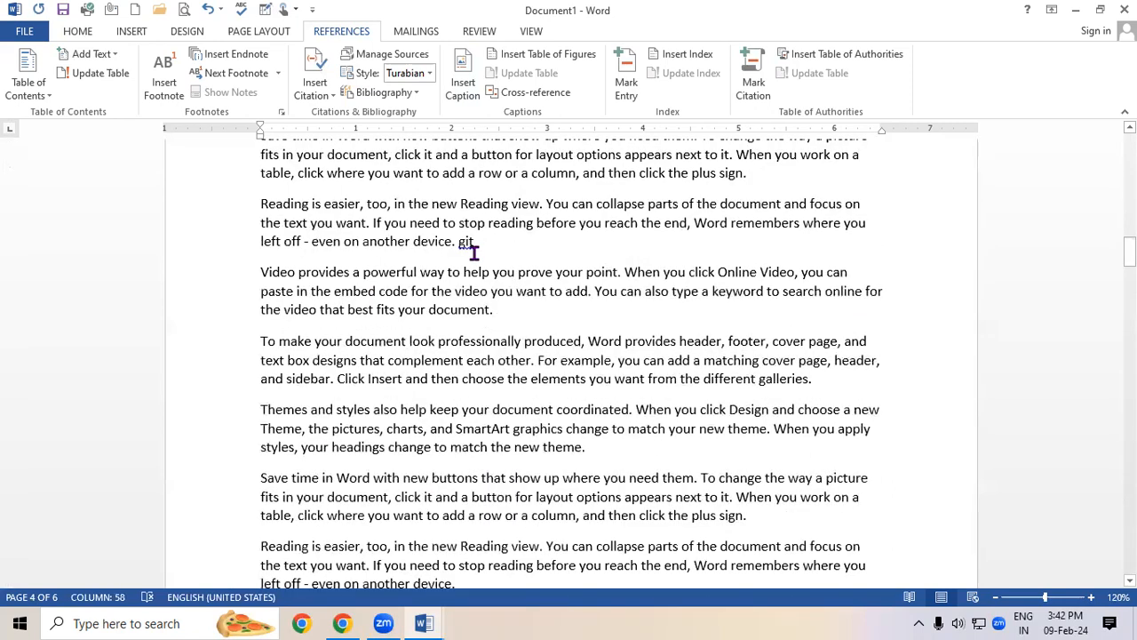
click(465, 243)
double_click(501, 241)
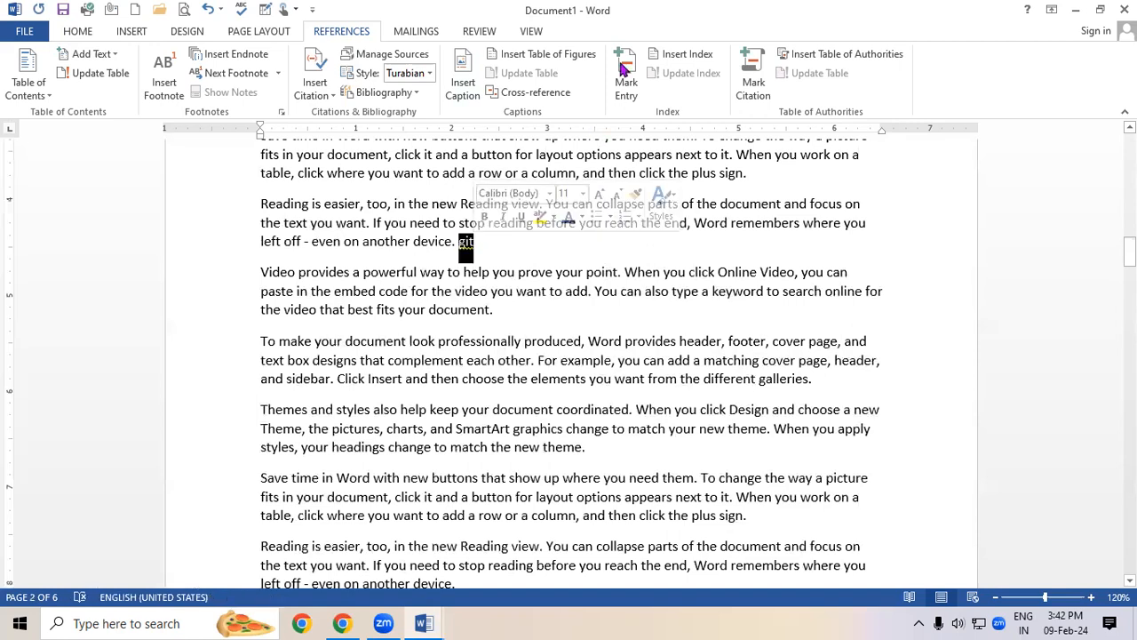
click(624, 70)
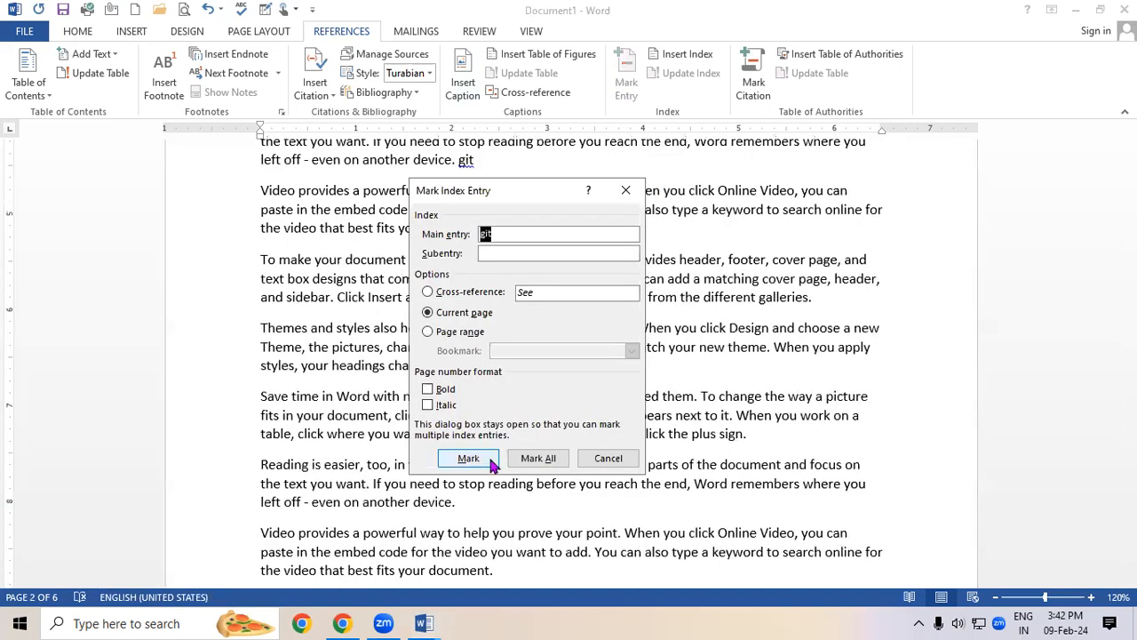
click(537, 459)
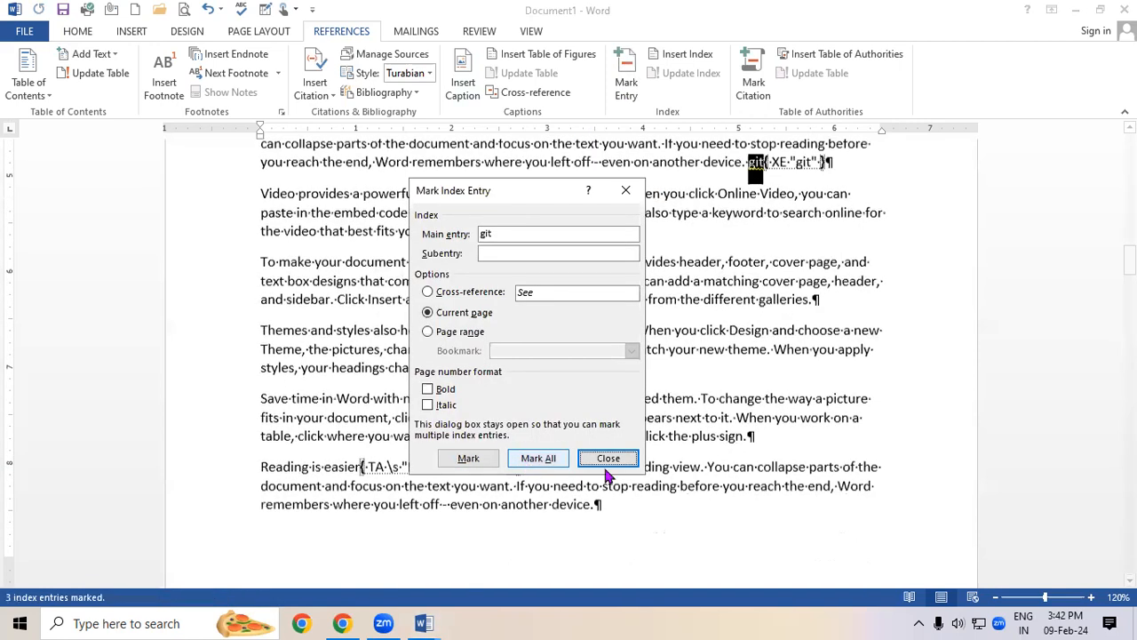
click(609, 459)
Return to the table of authorities on page 1 and hide the paragraph and formatting marks
drag(1129, 265, 1111, 179)
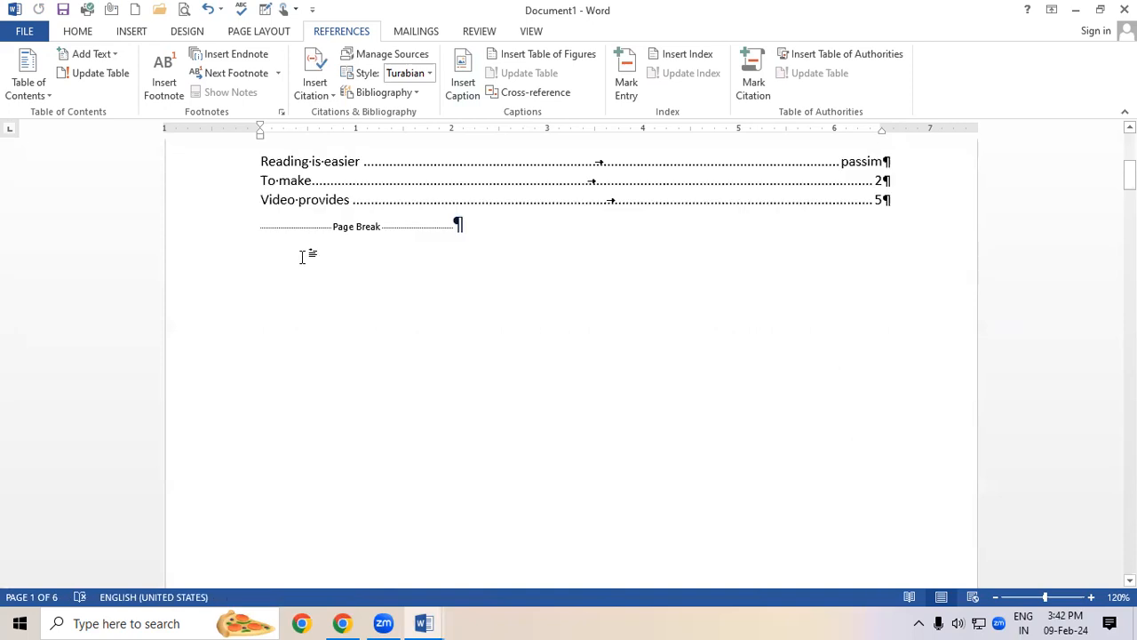
click(77, 31)
click(524, 61)
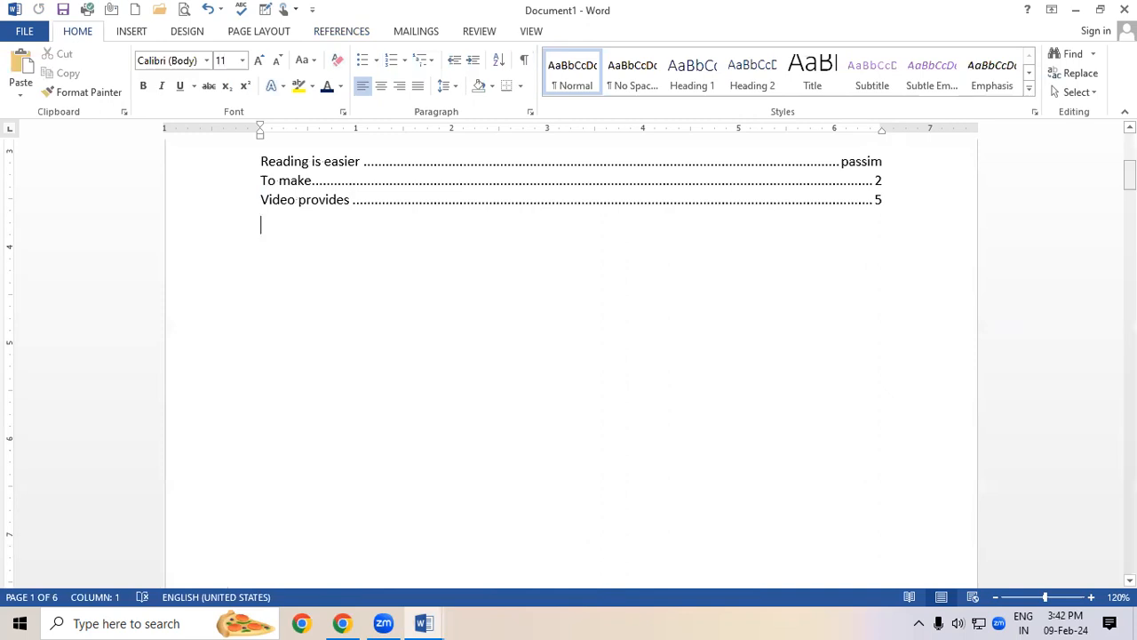
Update the index above the Cases heading on page 1 to include the newly marked entries
scroll(655, 282, up, 4)
click(406, 332)
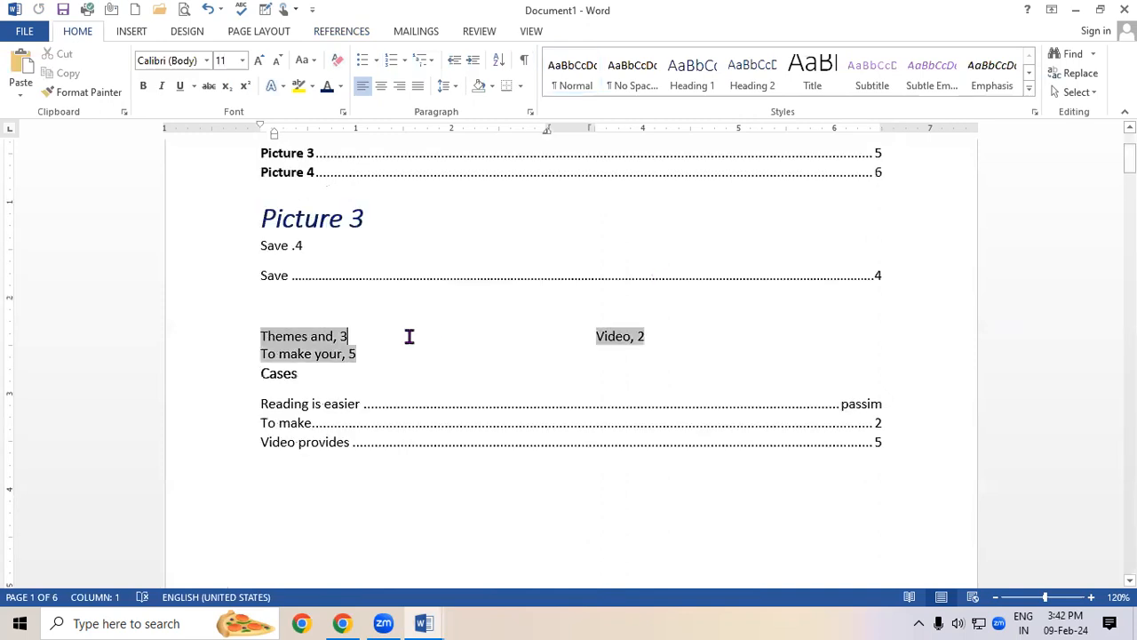
click(341, 32)
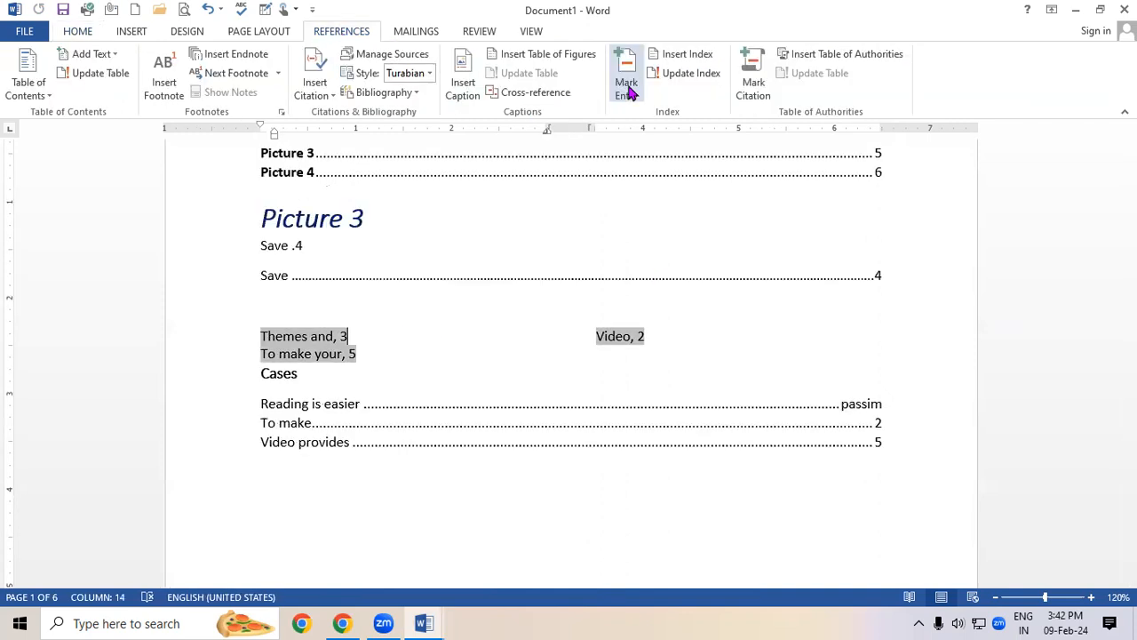
click(664, 75)
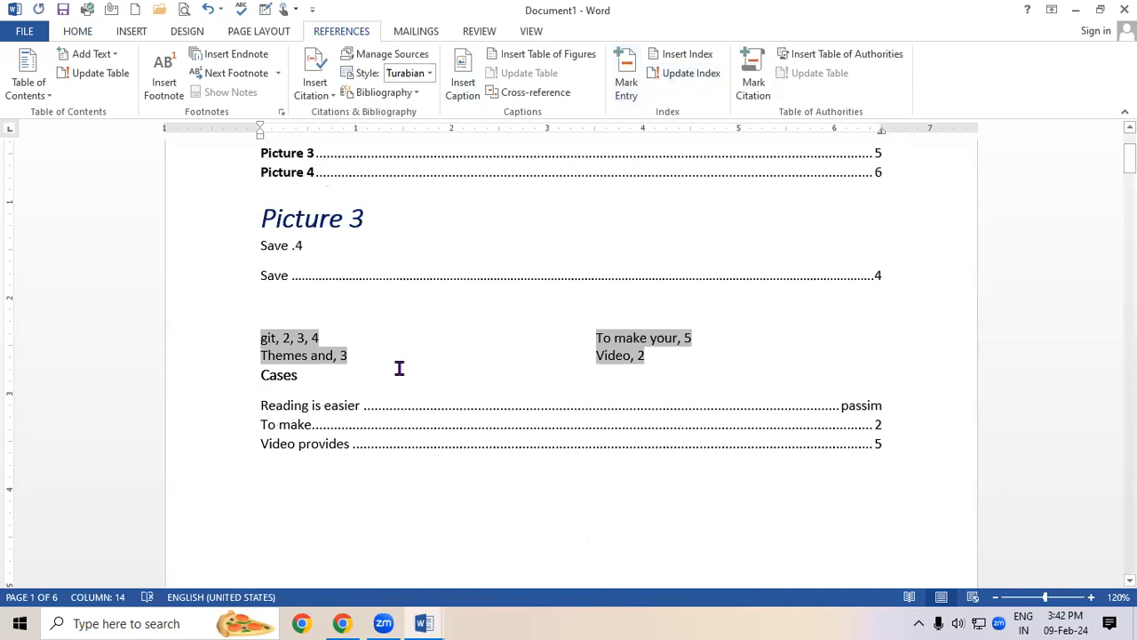
Examine the "git" entry in the index and its page numbers
click(262, 340)
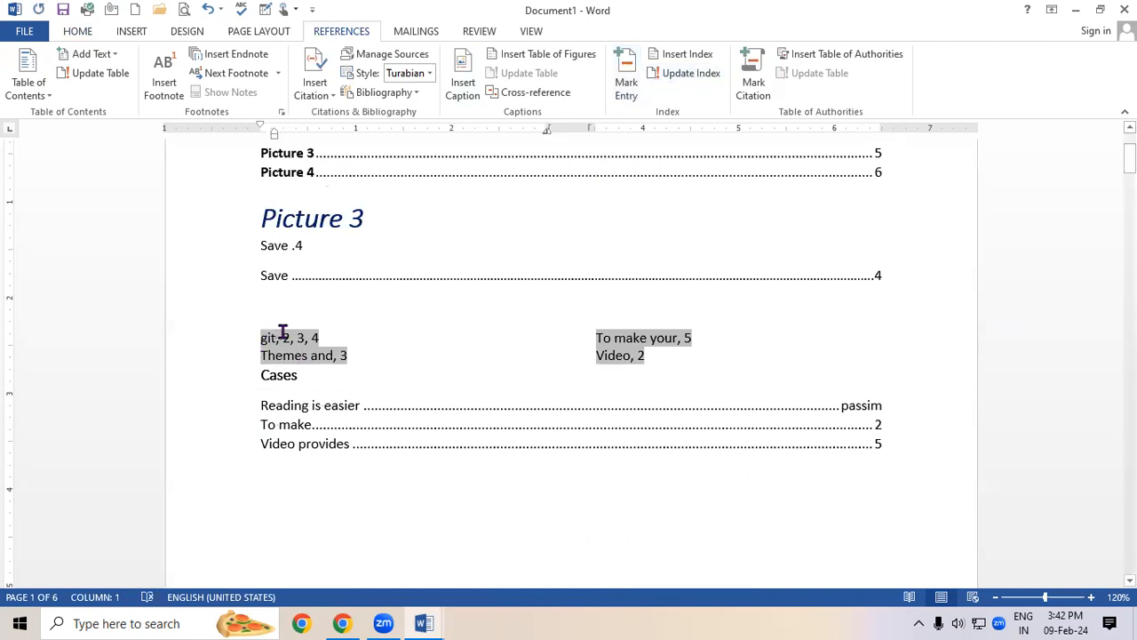
double_click(292, 335)
double_click(309, 335)
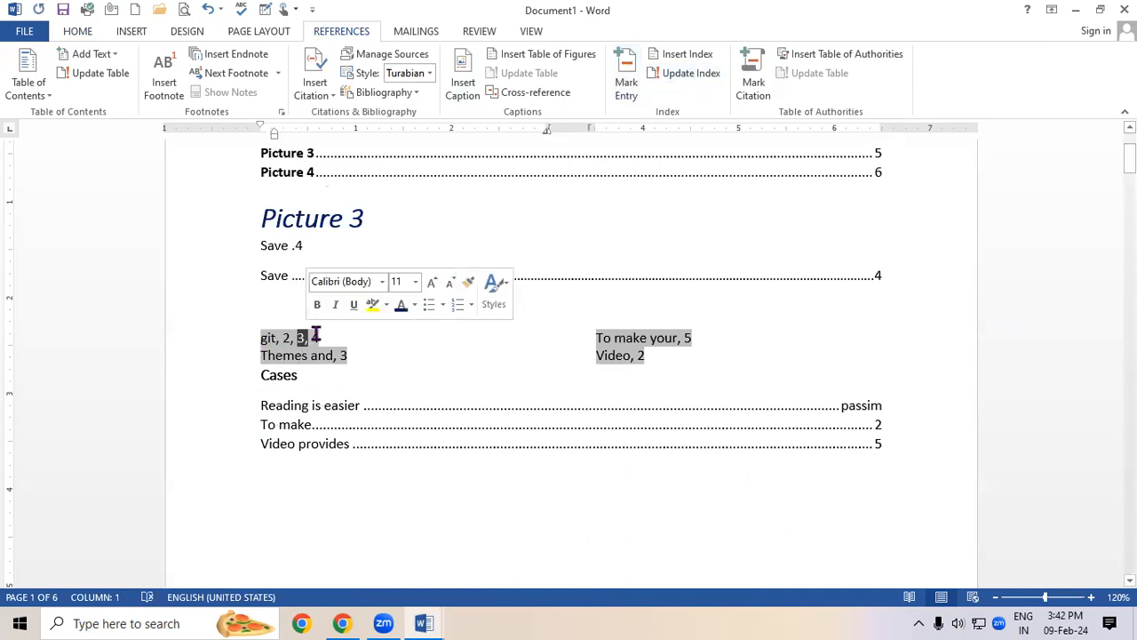
click(391, 534)
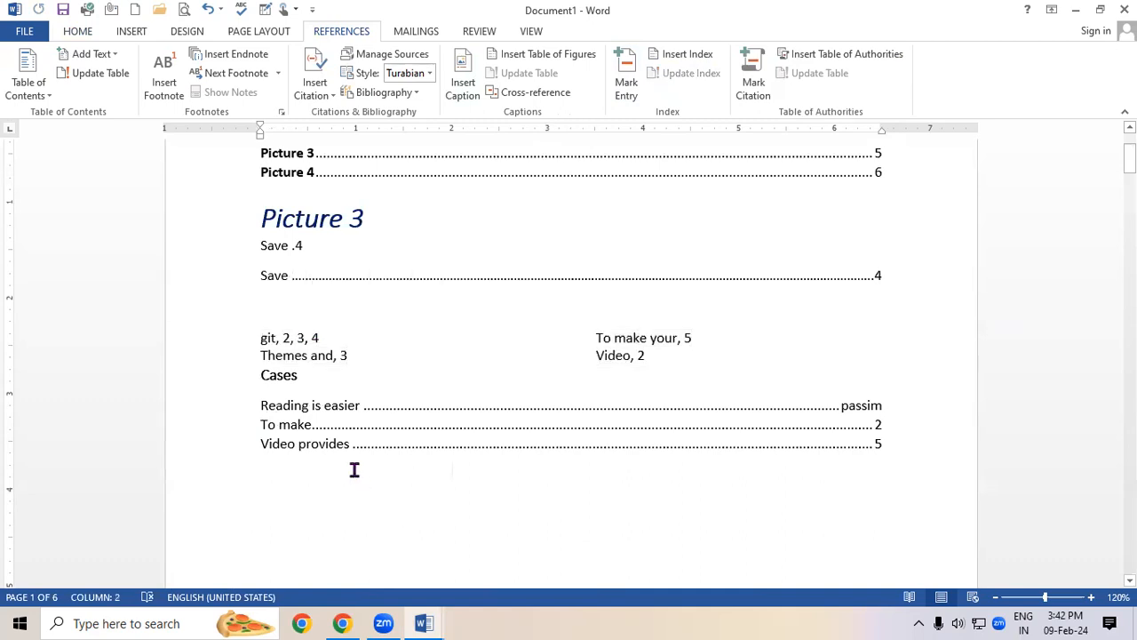
click(325, 333)
click(263, 335)
triple_click(263, 337)
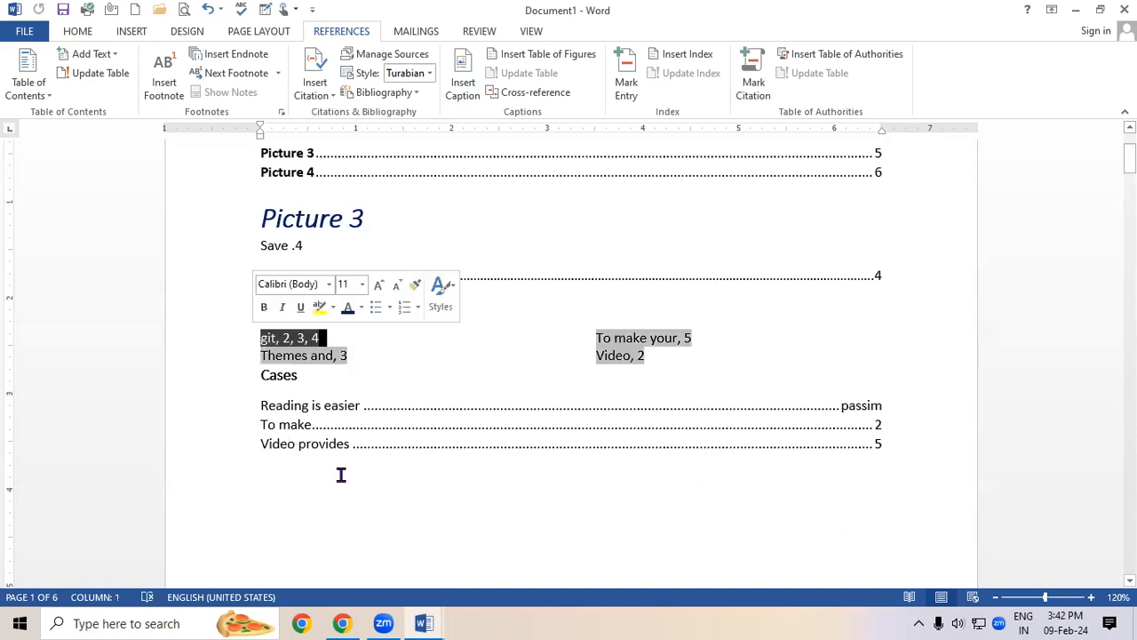
click(338, 472)
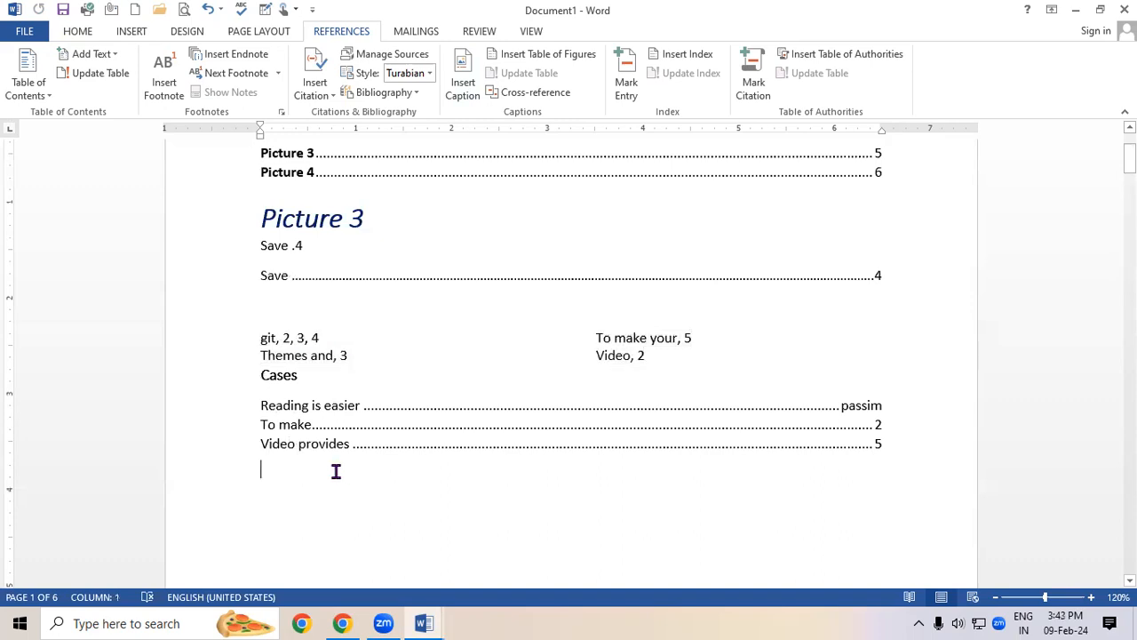